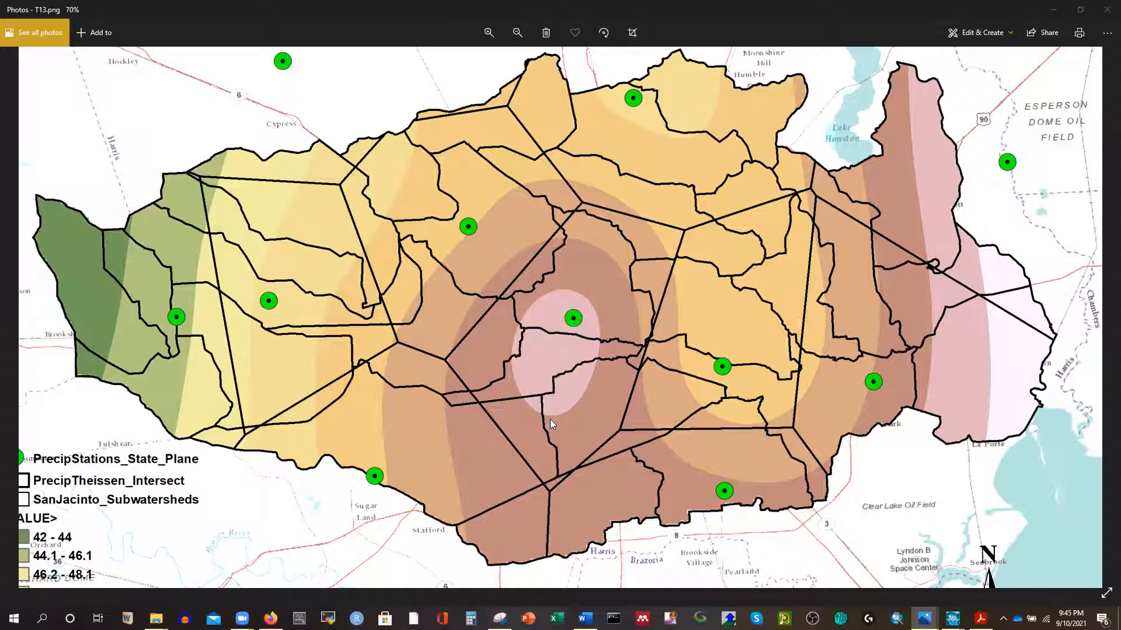
Launch ArcCatalog 10.8 from the ArcGIS program group.
left_click(14, 618)
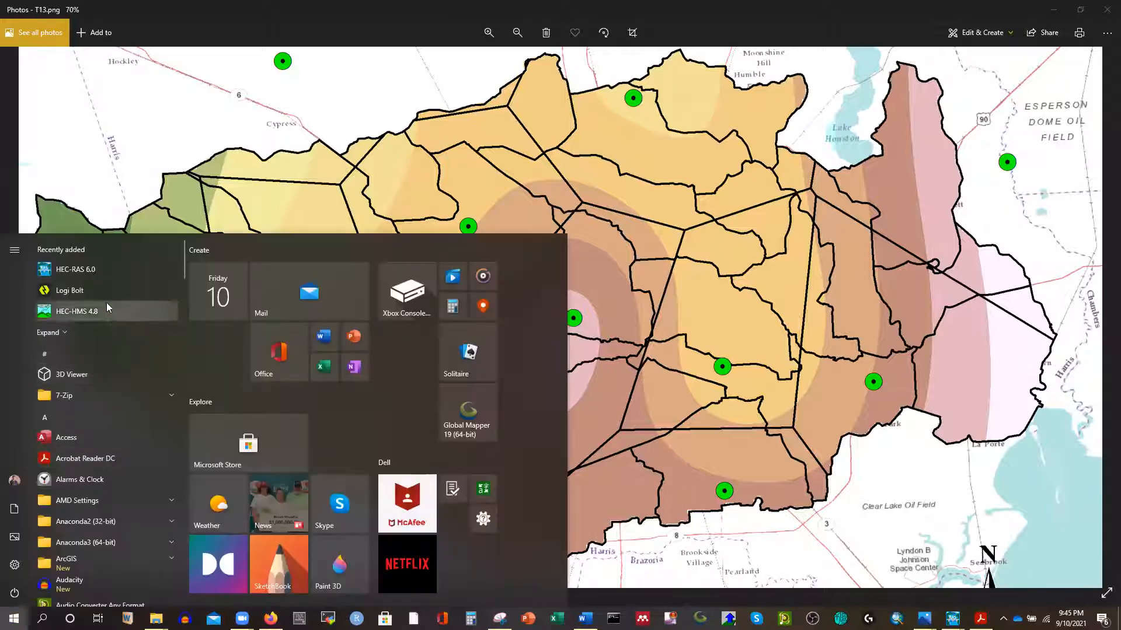
scroll(111, 370, "down", 2)
scroll(126, 377, "down", 1)
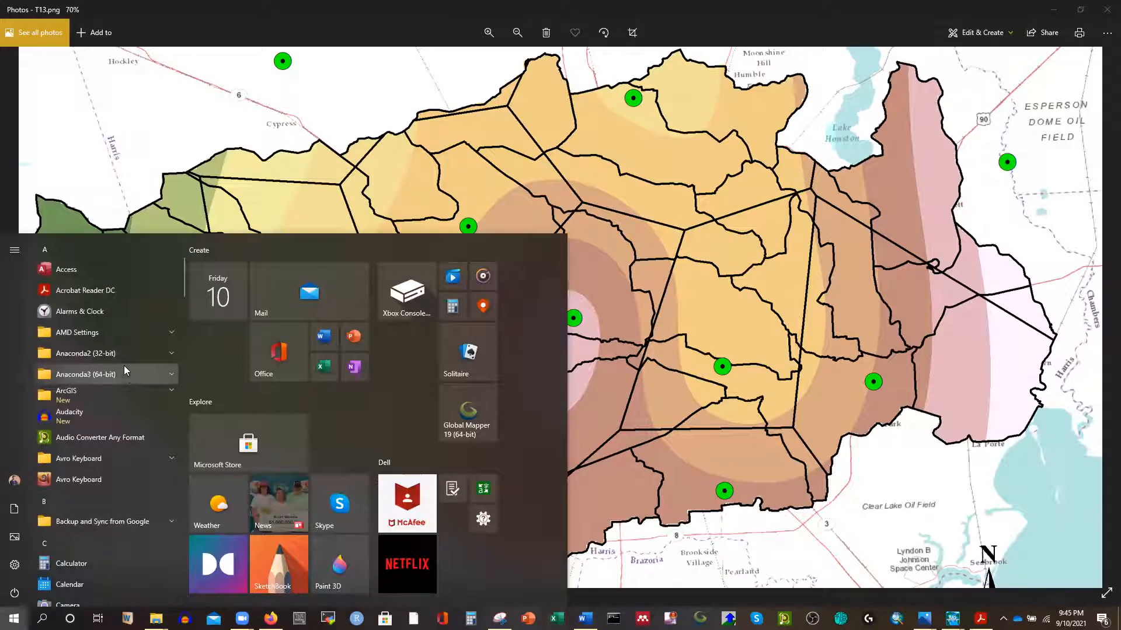
scroll(123, 365, "down", 2)
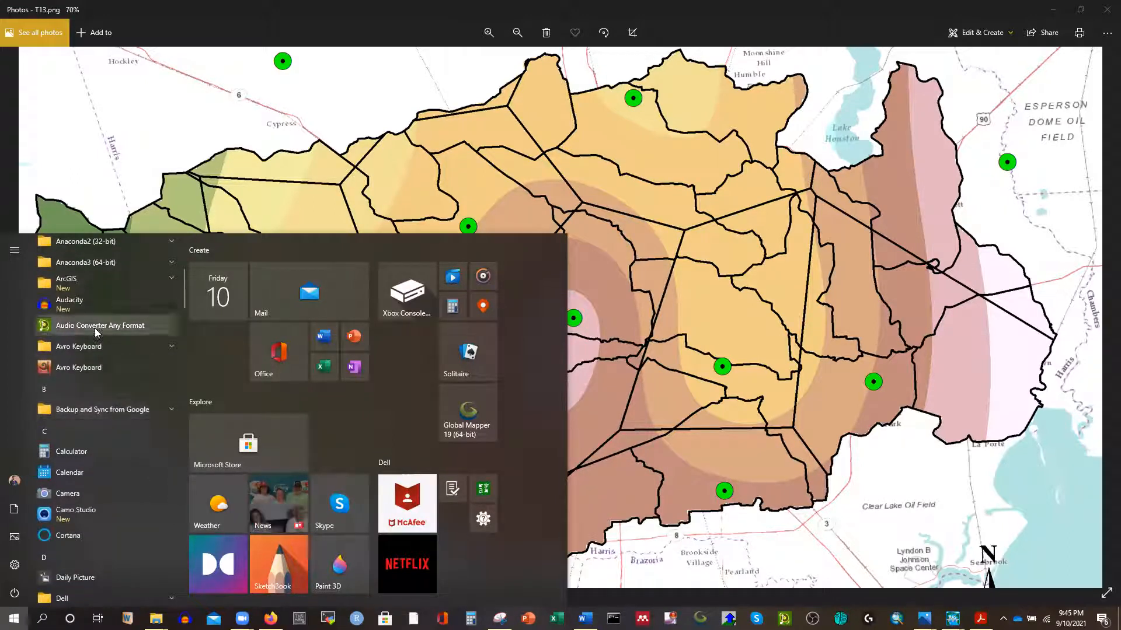
scroll(102, 396, "up", 2)
left_click(104, 394)
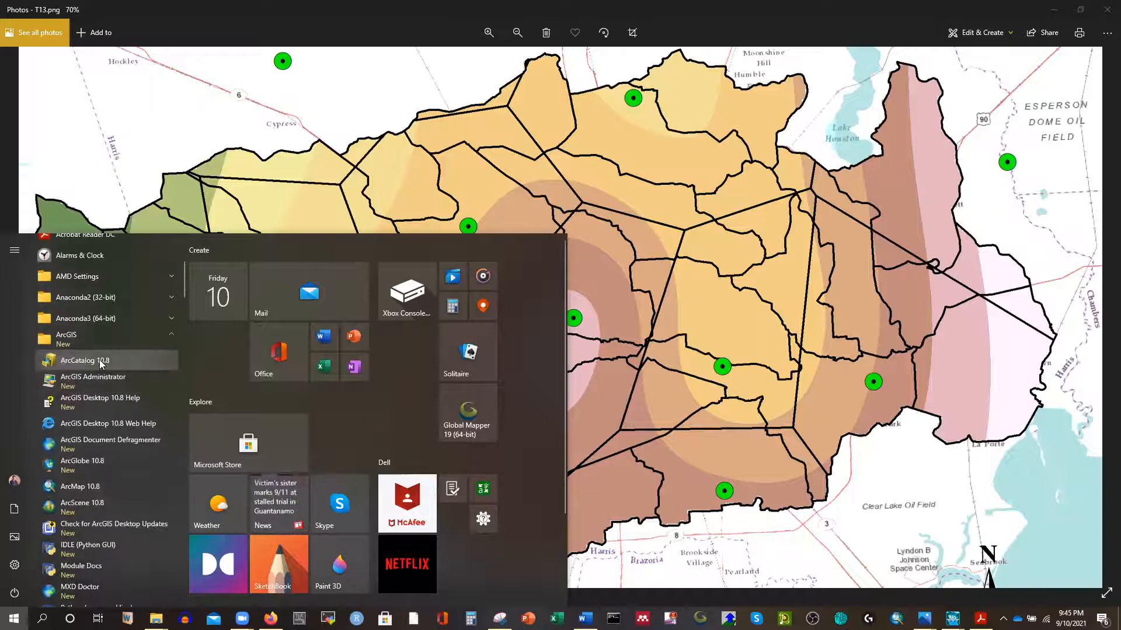
left_click(103, 372)
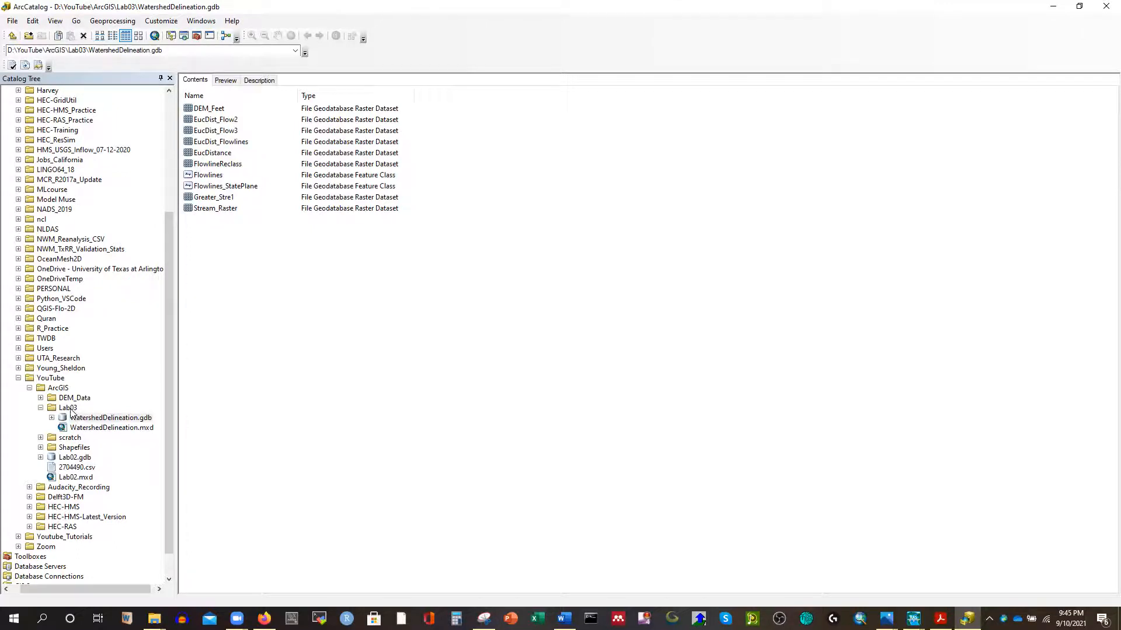
Try to delete the Lab03 folder inside D:\YouTube\ArcGIS.
scroll(70, 412, "down", 1)
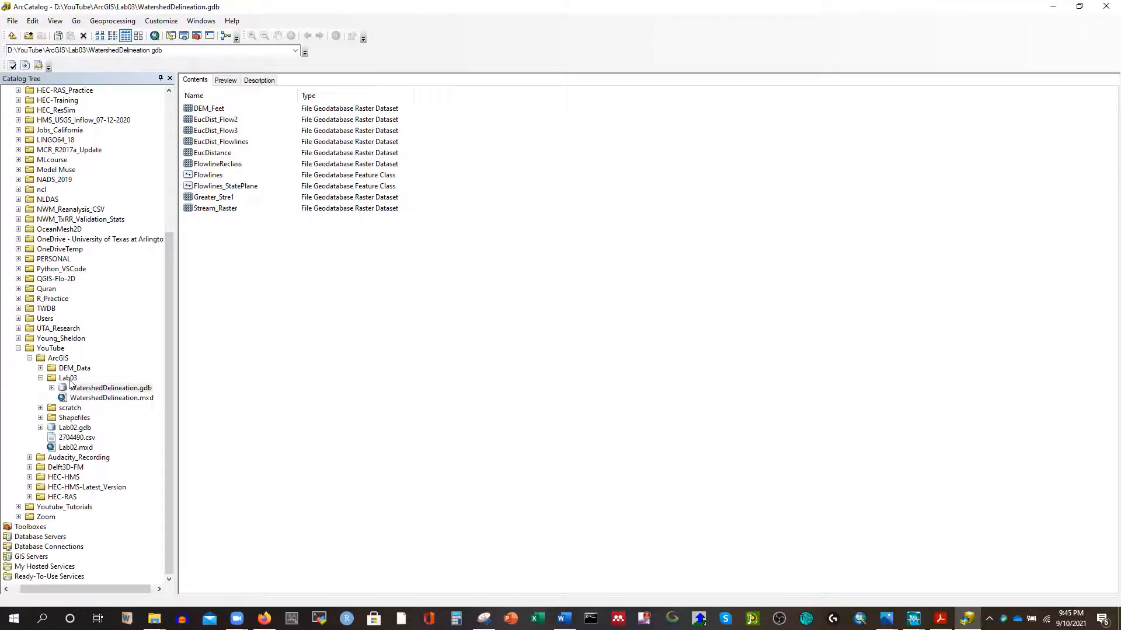
left_click(69, 379)
right_click(69, 379)
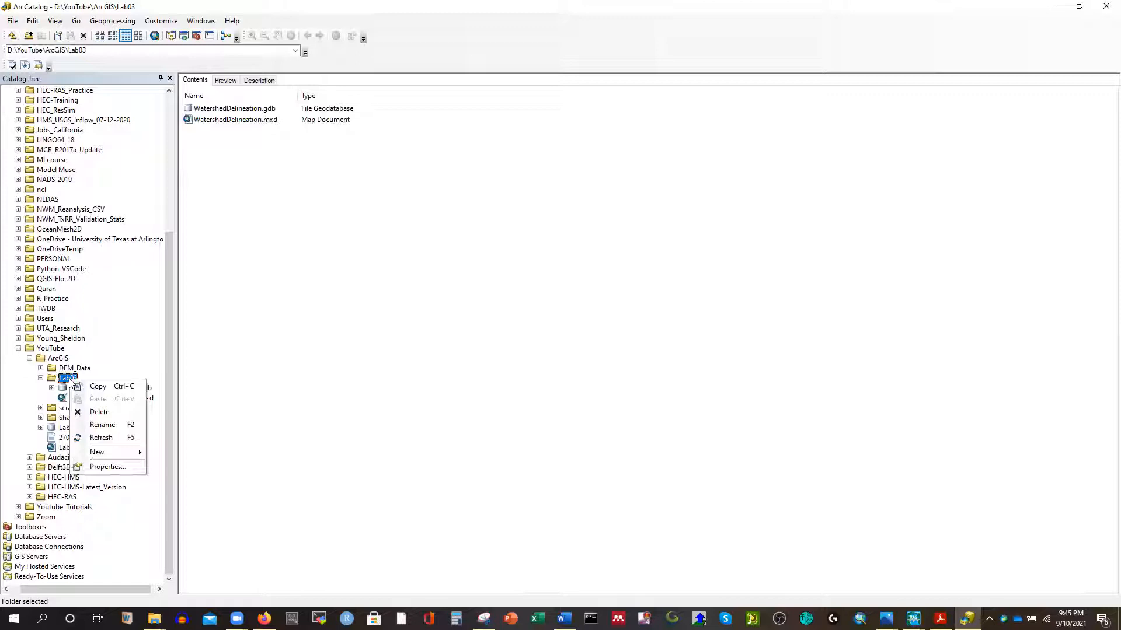
left_click(97, 413)
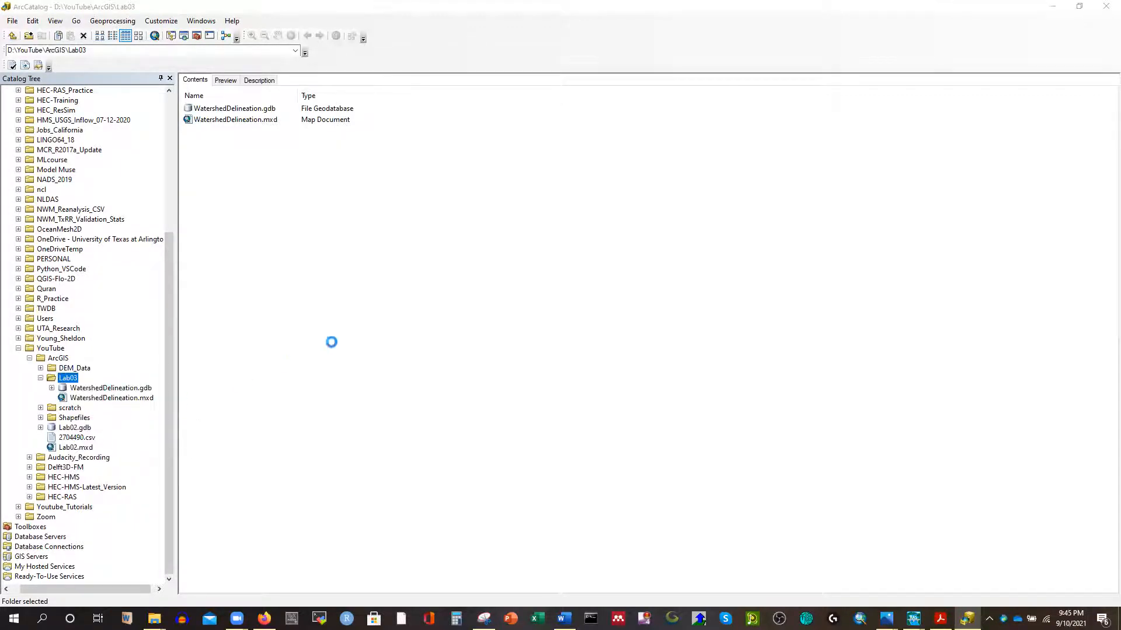
left_click(318, 273)
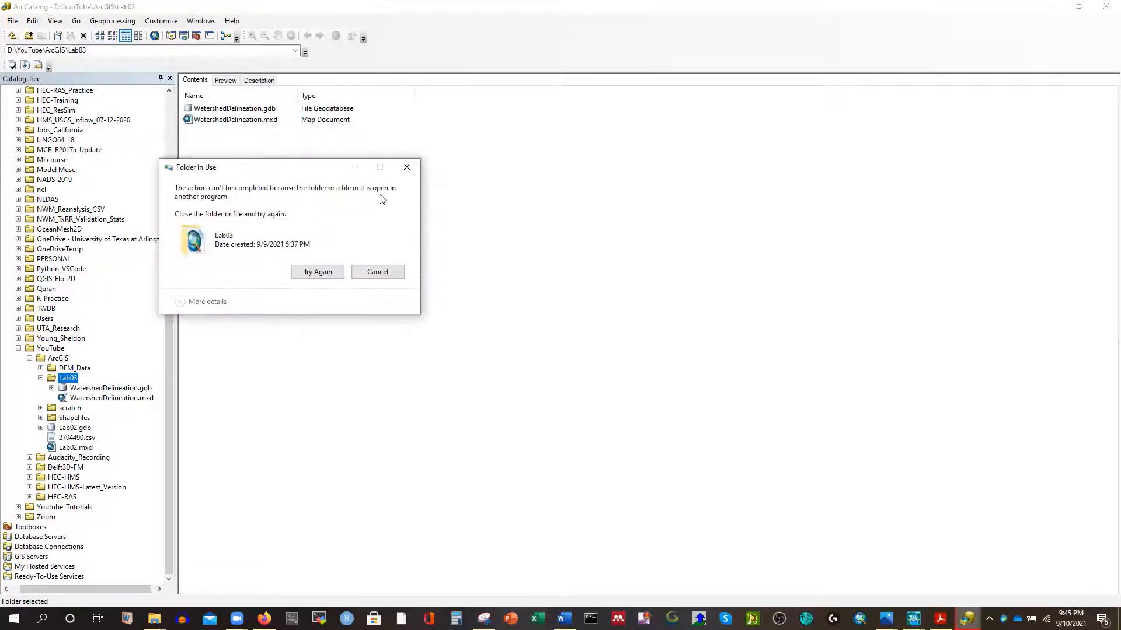
left_click(407, 170)
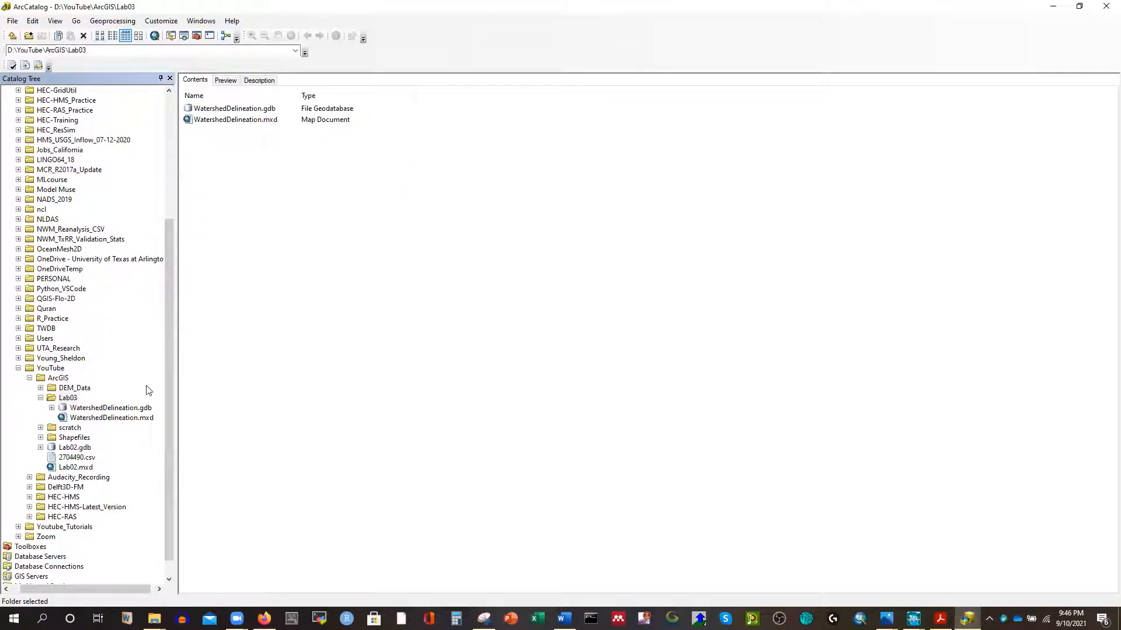
Create a folder named WS_Delineation inside D:\YouTube\ArcGIS.
left_click(29, 378)
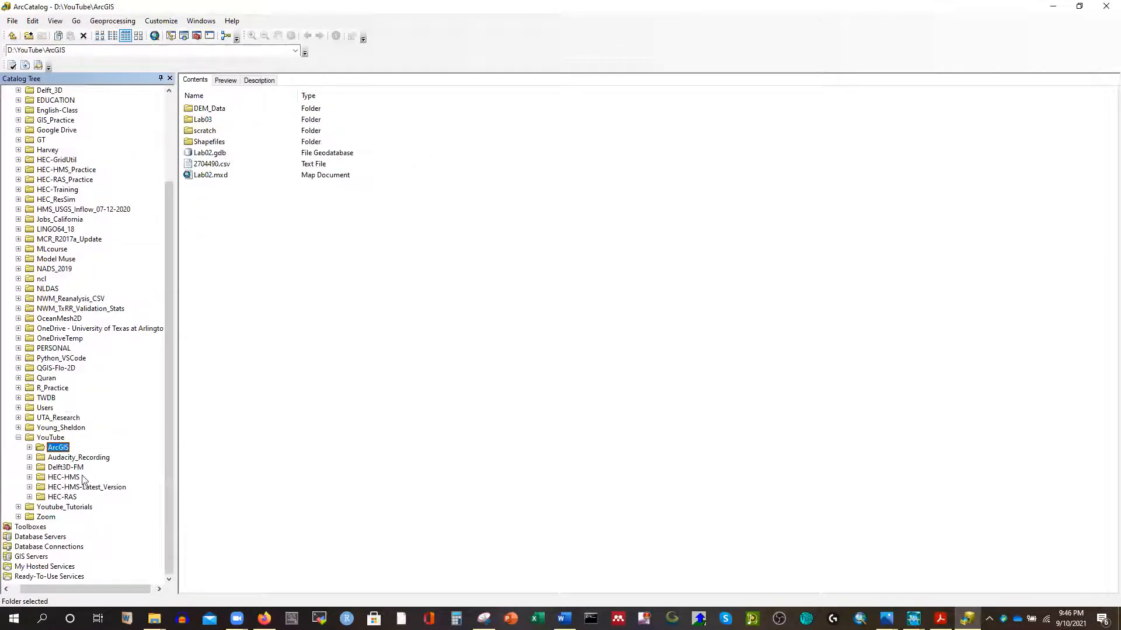
double_click(57, 508)
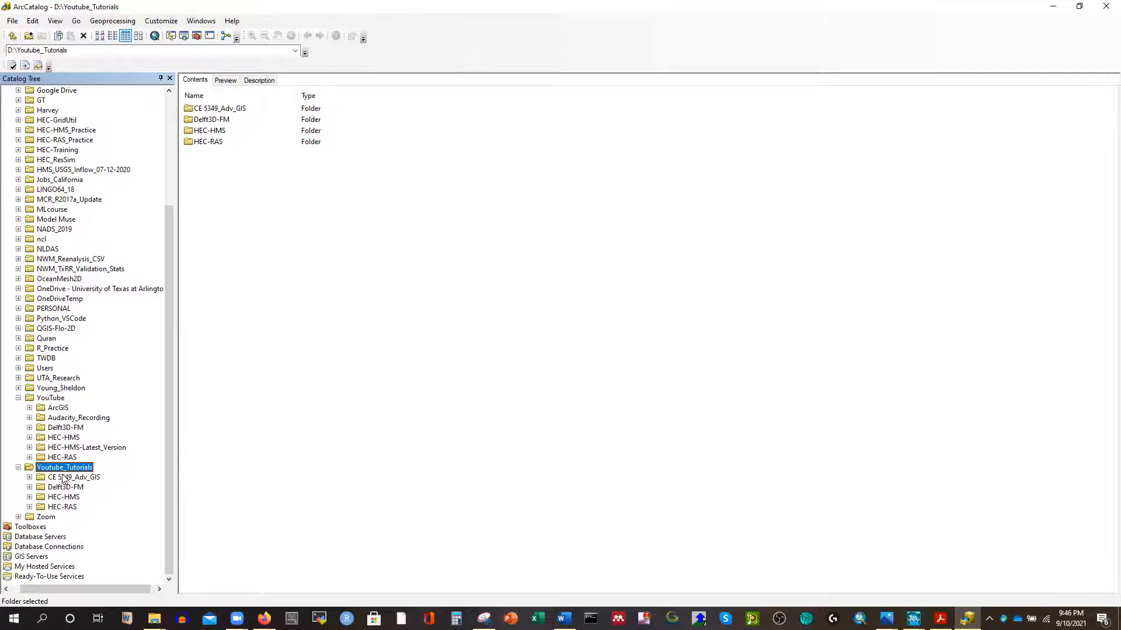
left_click(53, 399)
double_click(55, 408)
scroll(54, 414, "down", 3)
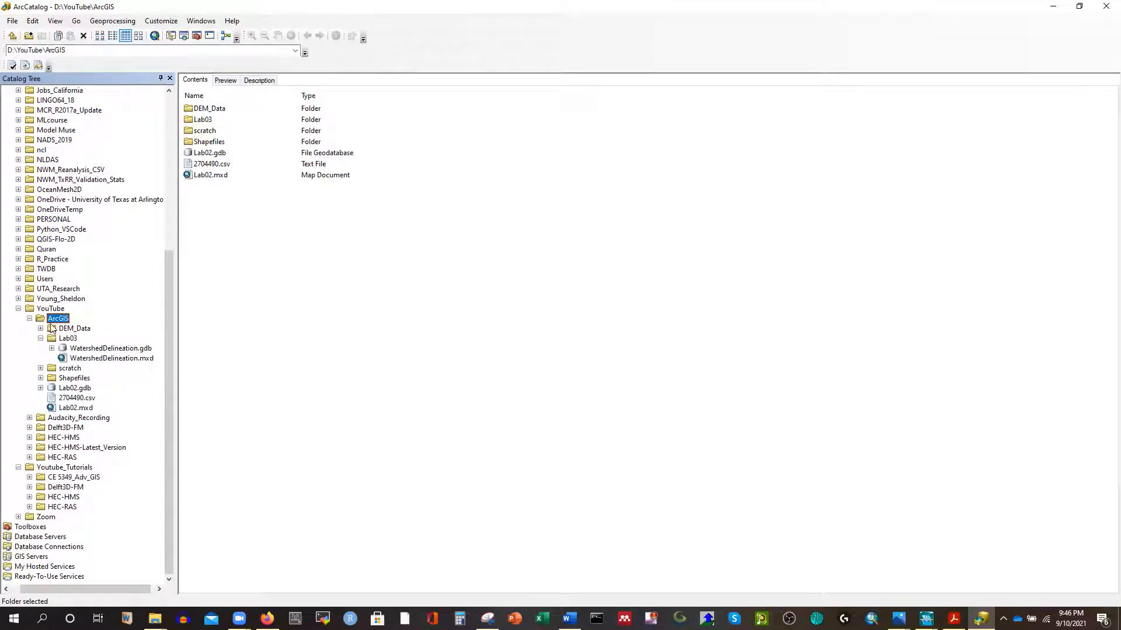
right_click(57, 319)
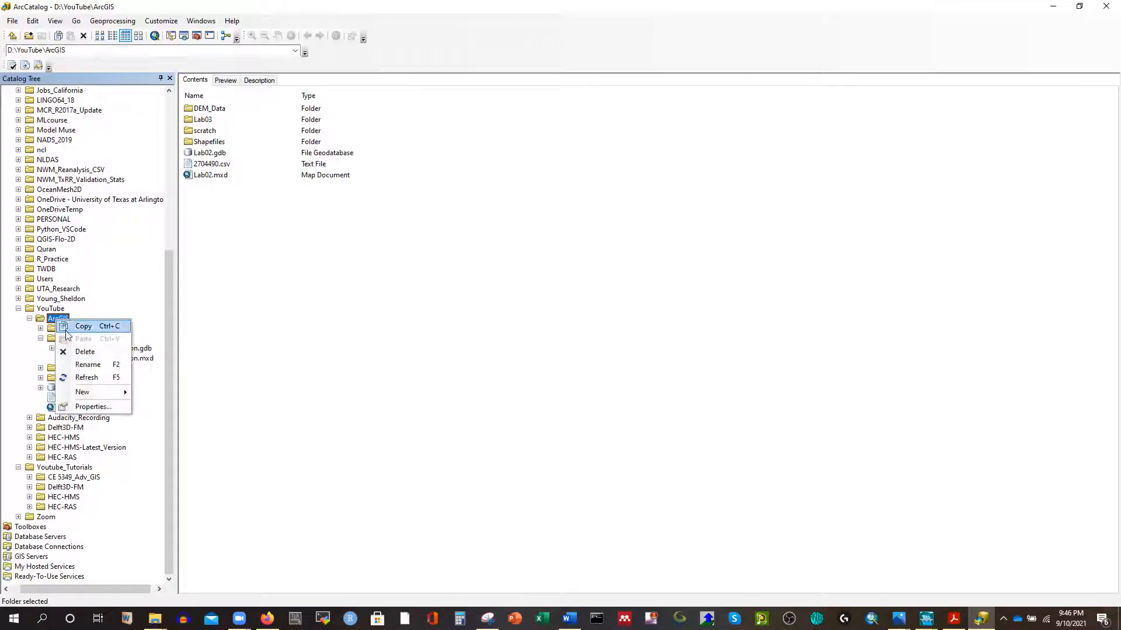
mouse_move(103, 393)
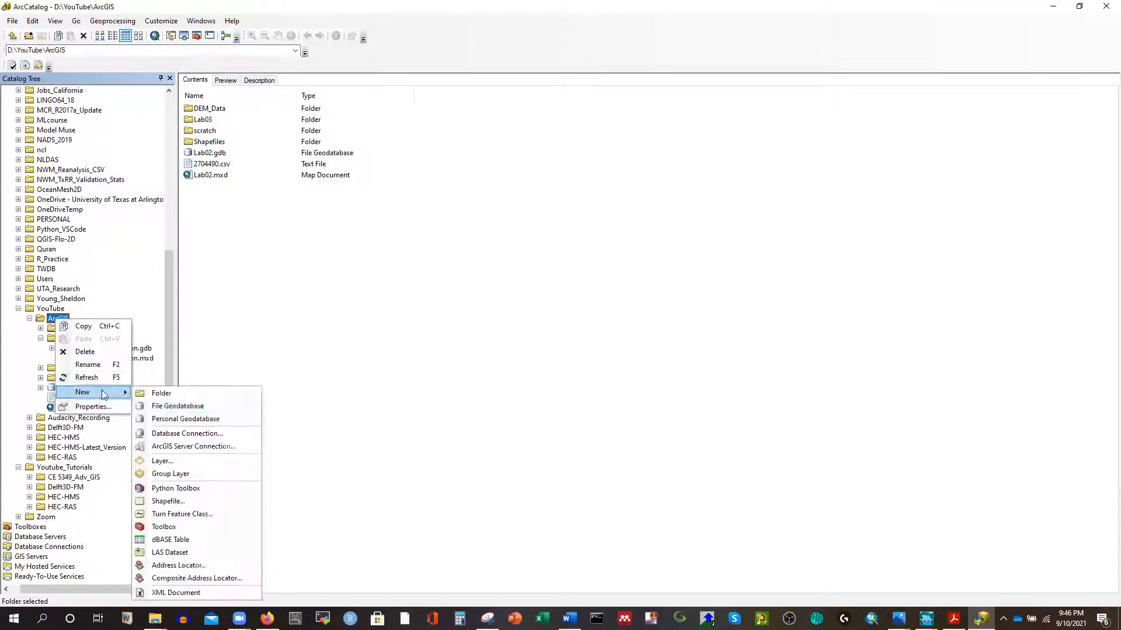
left_click(170, 392)
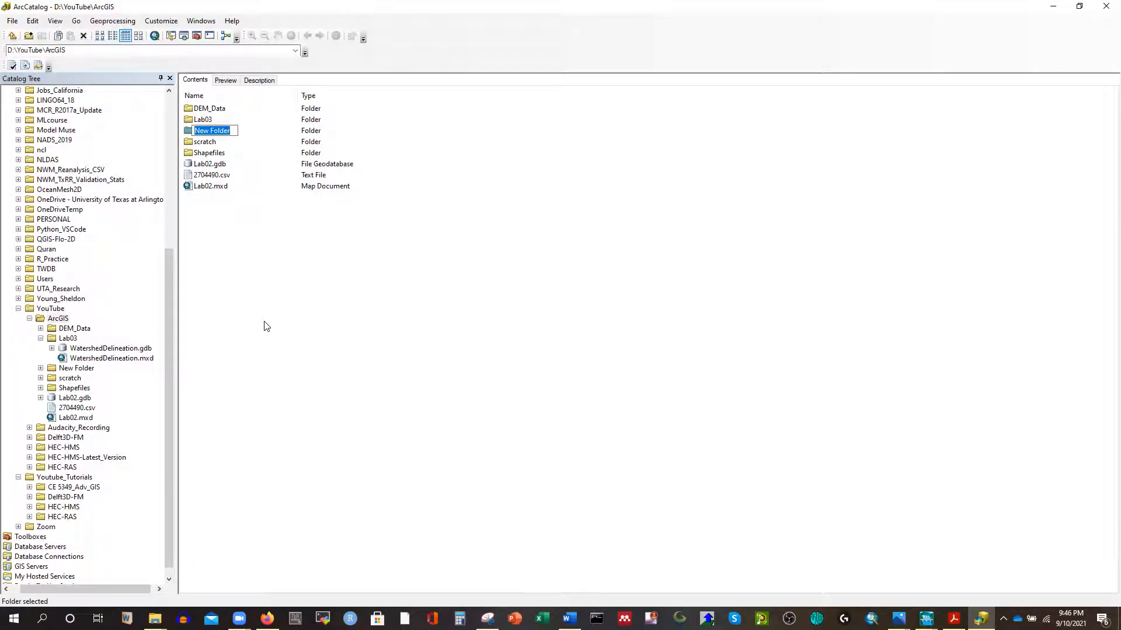
type("WS_Delineation")
key("Return")
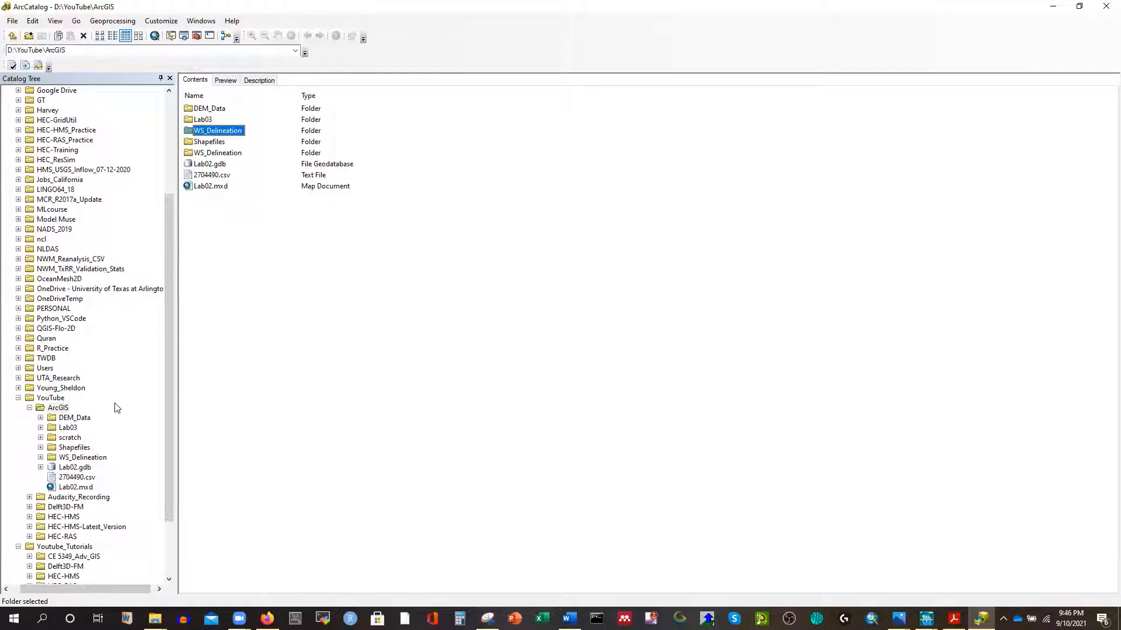
Expand the Lab03 folder and its WatershedDelineation.gdb geodatabase to list the datasets.
scroll(119, 404, "down", 1)
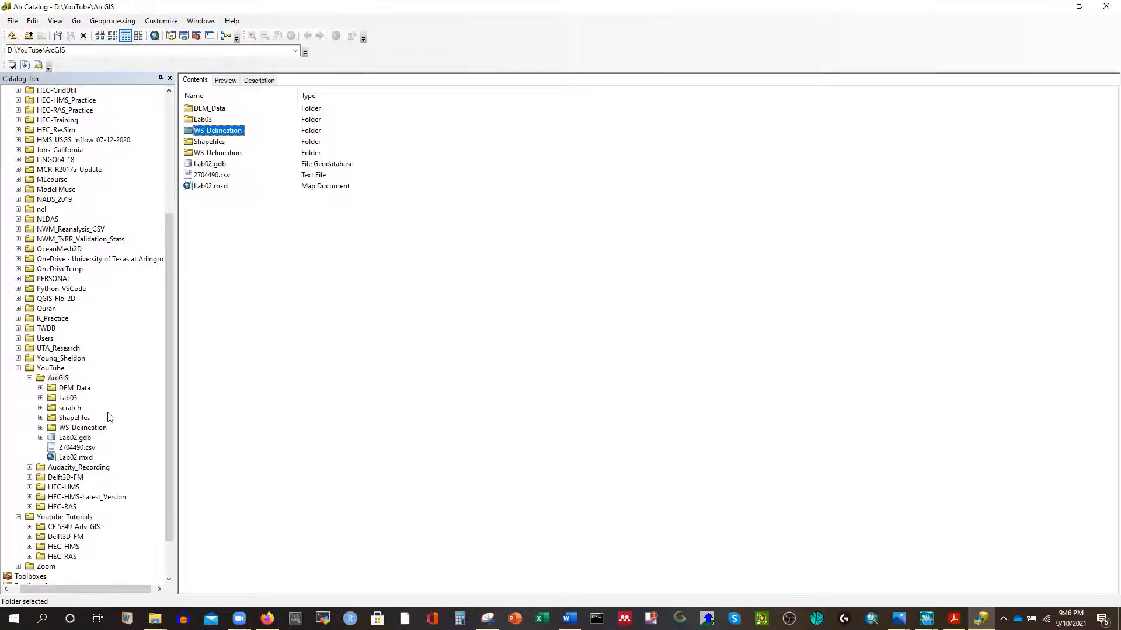
double_click(68, 398)
scroll(94, 389, "down", 1)
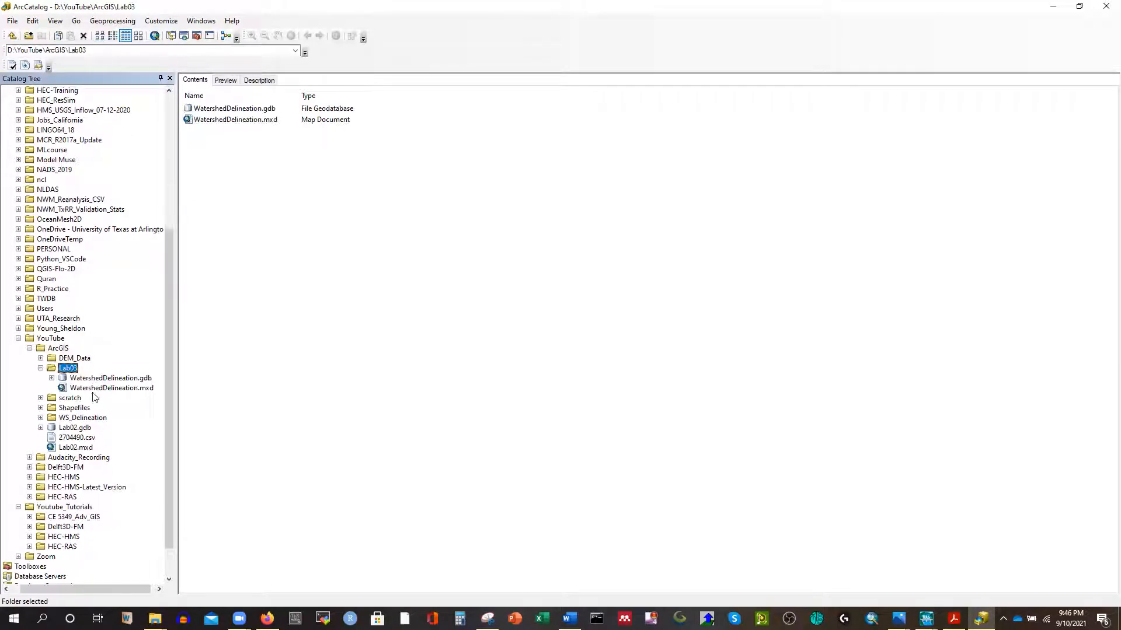
double_click(100, 380)
scroll(97, 403, "down", 2)
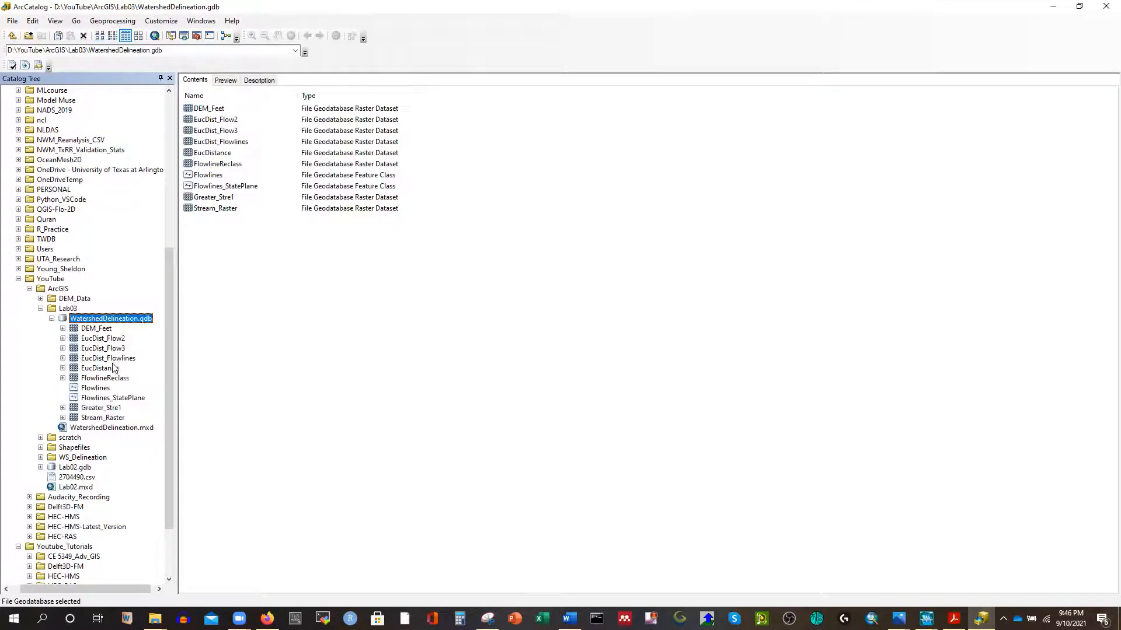
Check the Flowlines and DEM_Feet datasets in WatershedDelineation.gdb and copy the DEM_Feet raster.
left_click(97, 389)
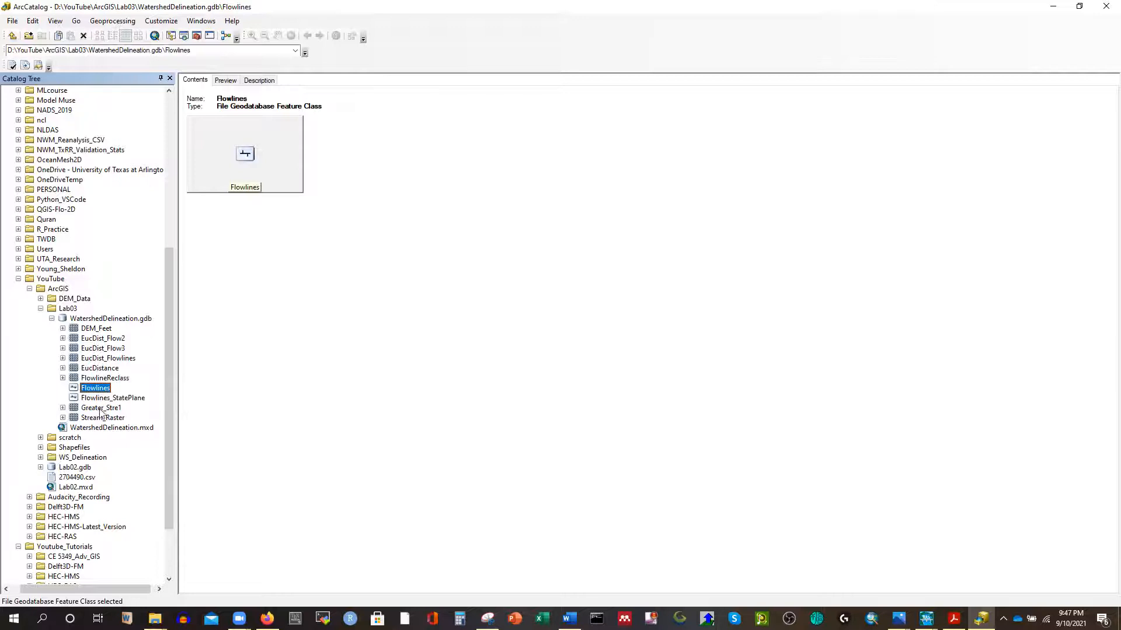
left_click(96, 330)
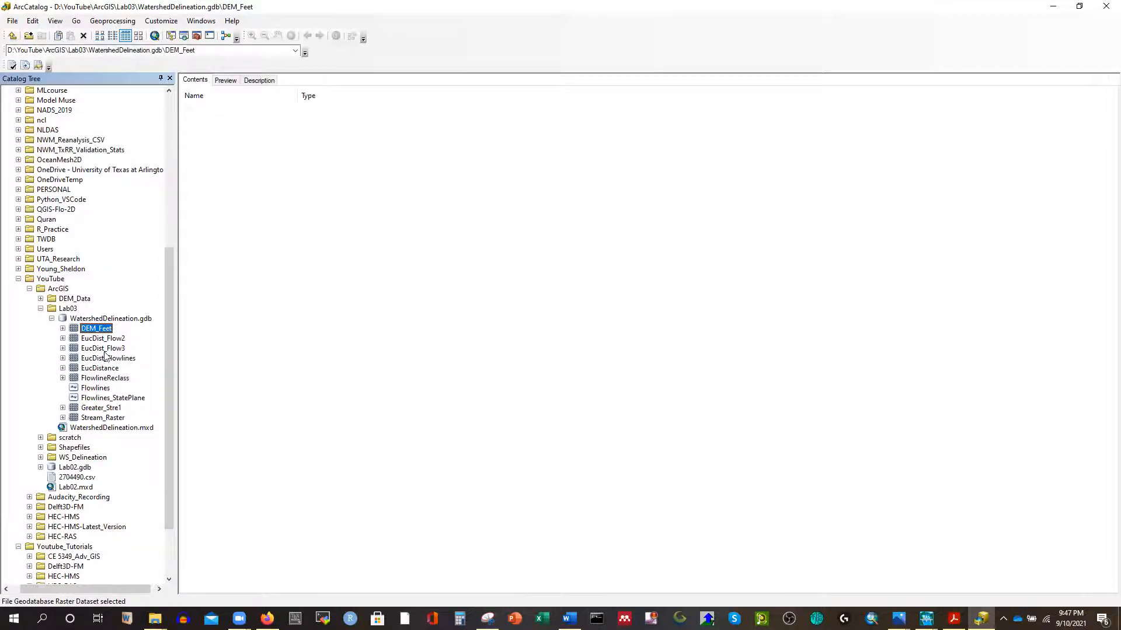
left_click(96, 389)
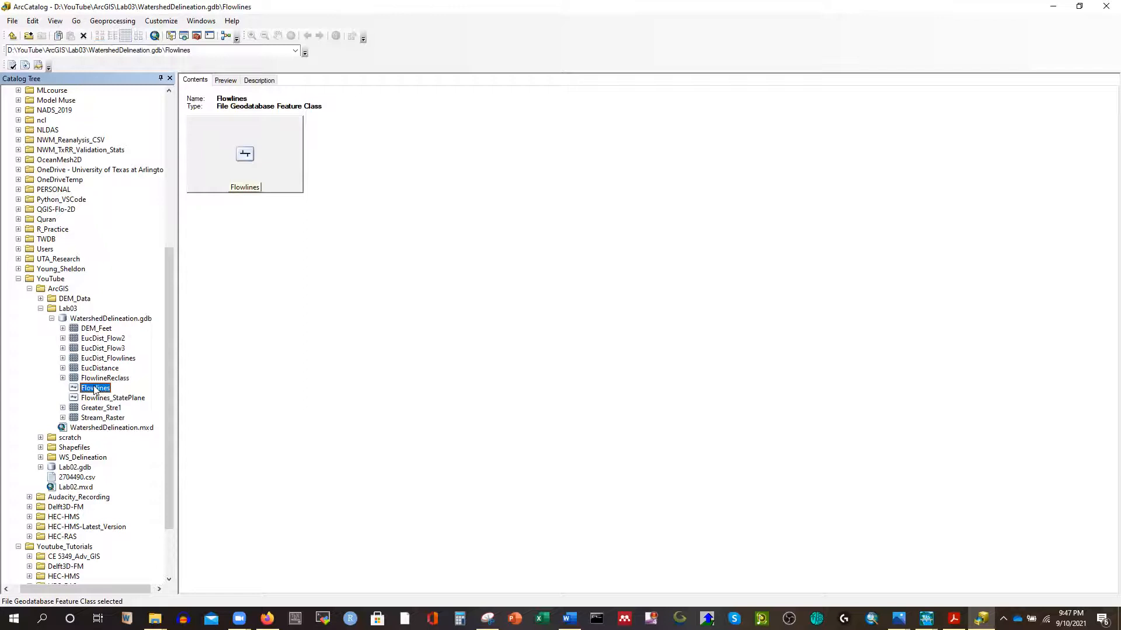
left_click(96, 328)
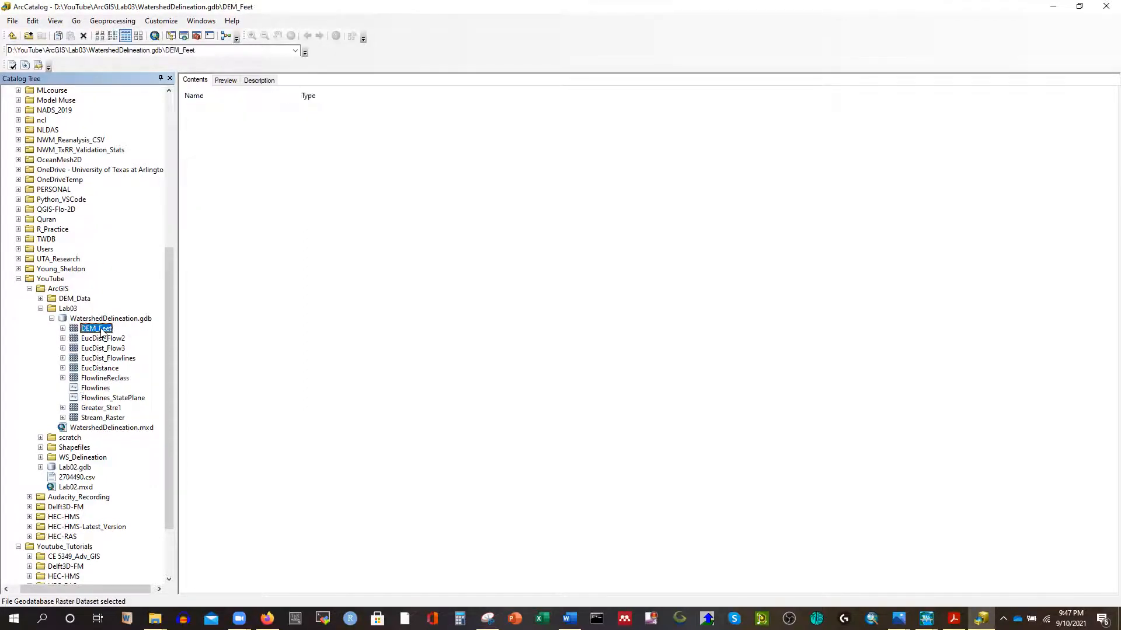
right_click(101, 331)
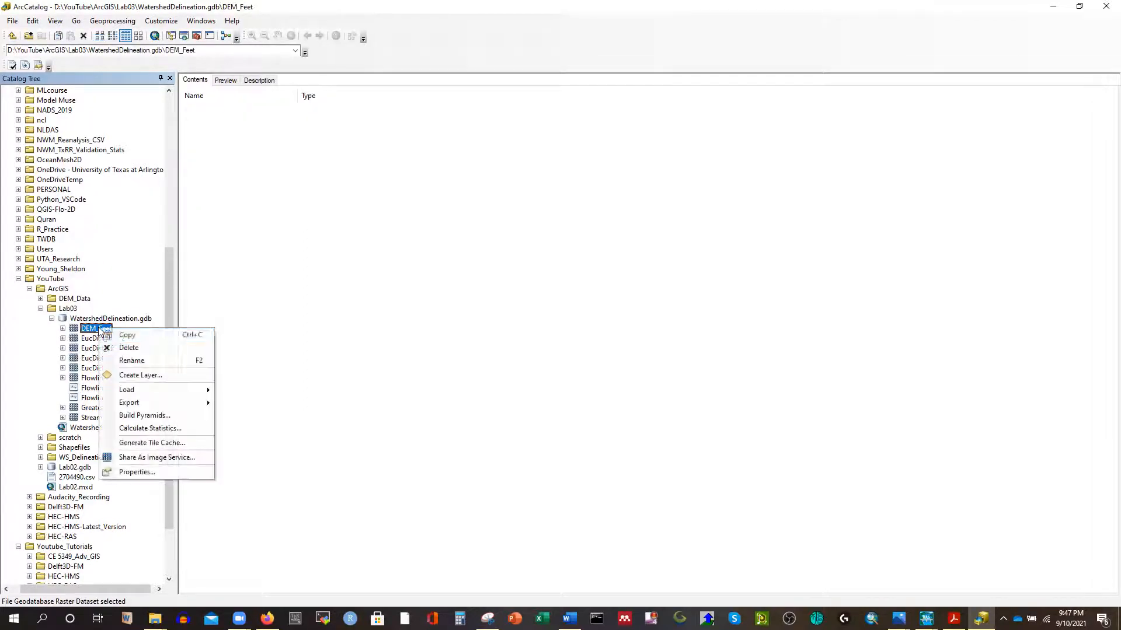
left_click(129, 335)
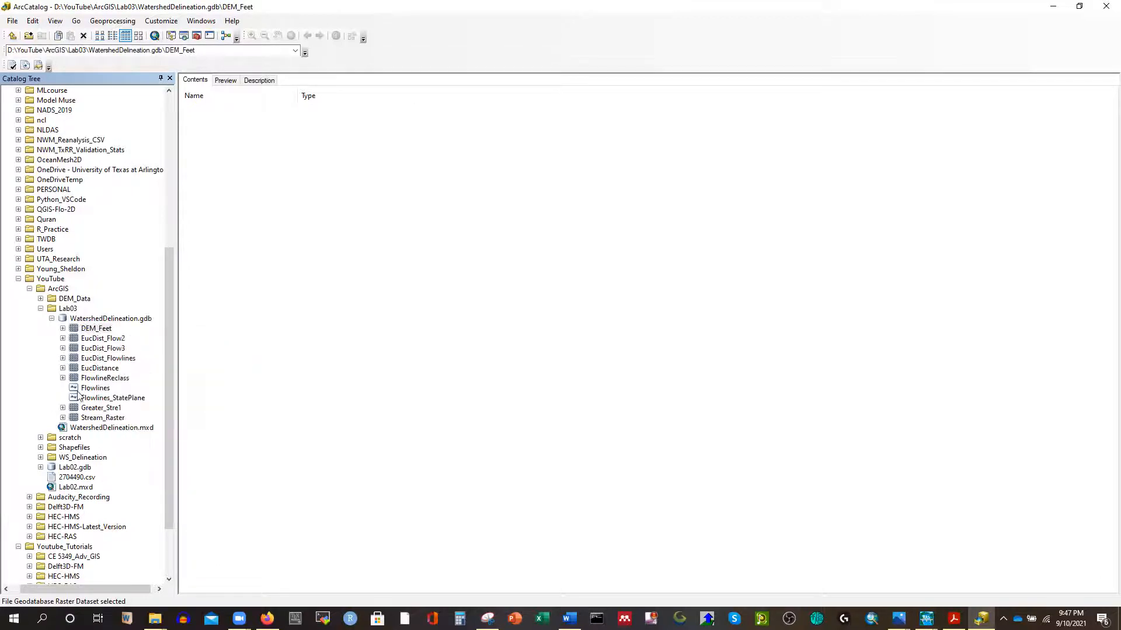
Try to paste the copied DEM_Feet raster directly into the WS_Delineation folder.
left_click(83, 459)
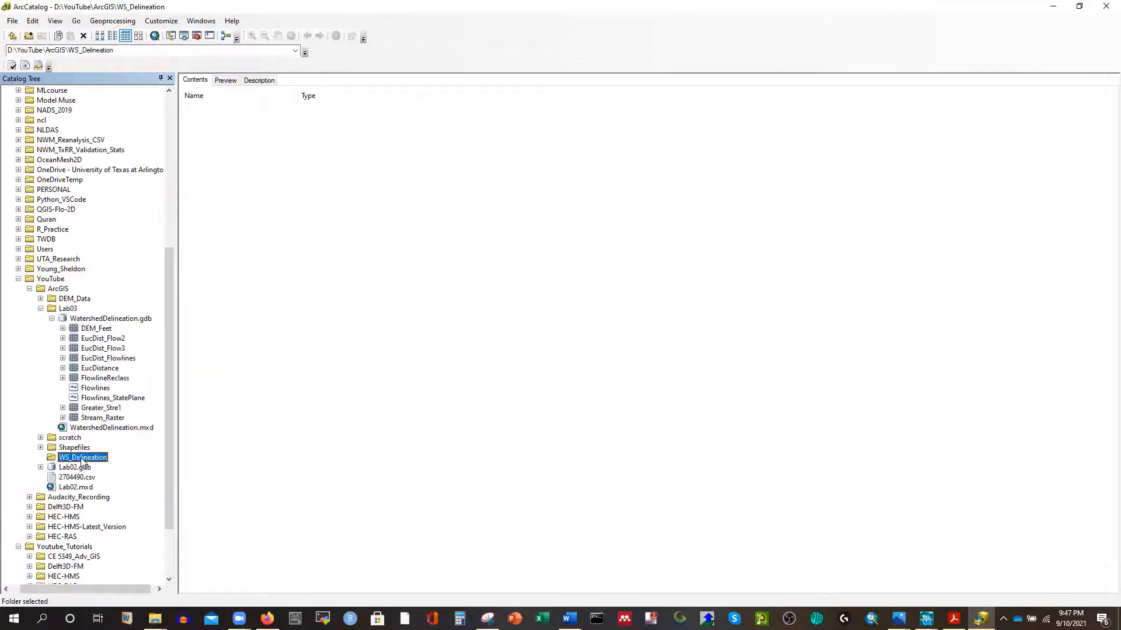
right_click(82, 461)
left_click(309, 210)
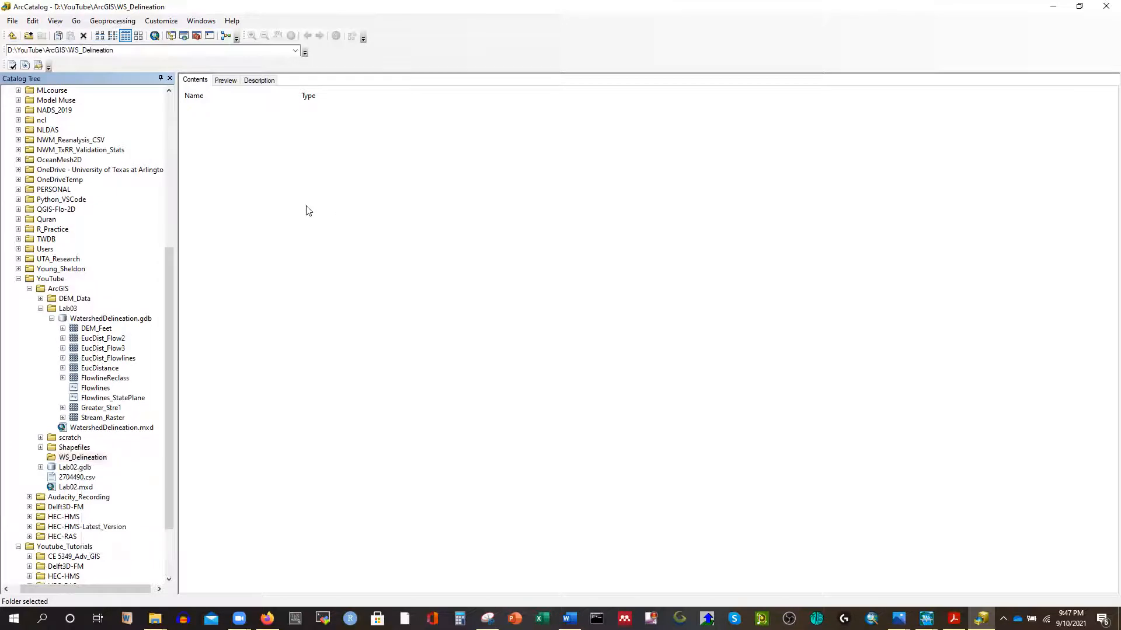
scroll(79, 454, "down", 2)
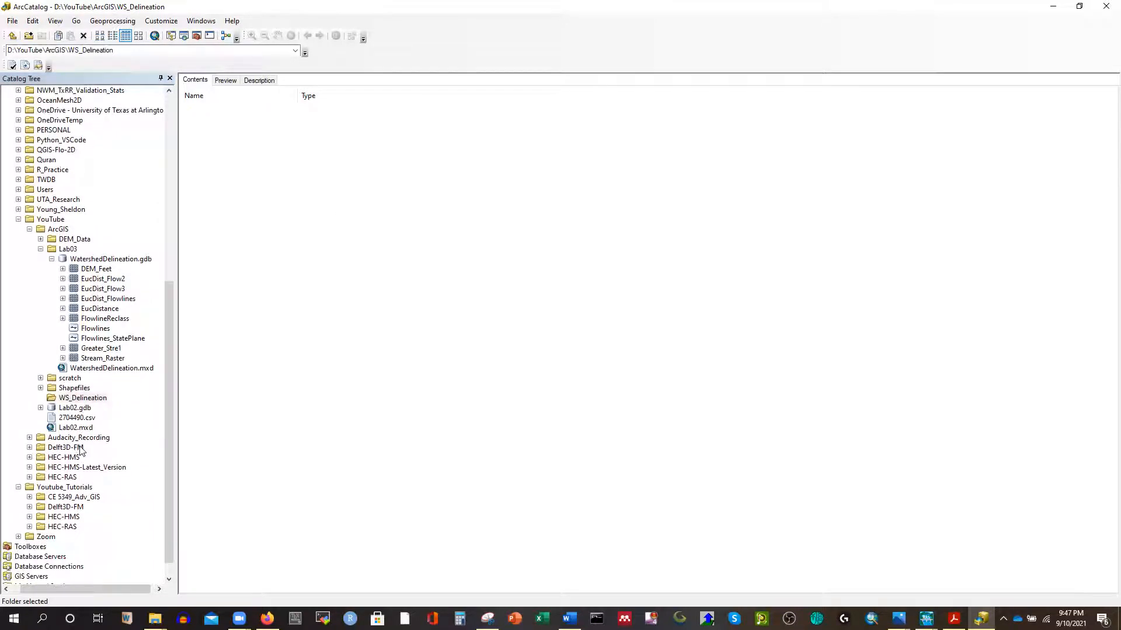
right_click(71, 402)
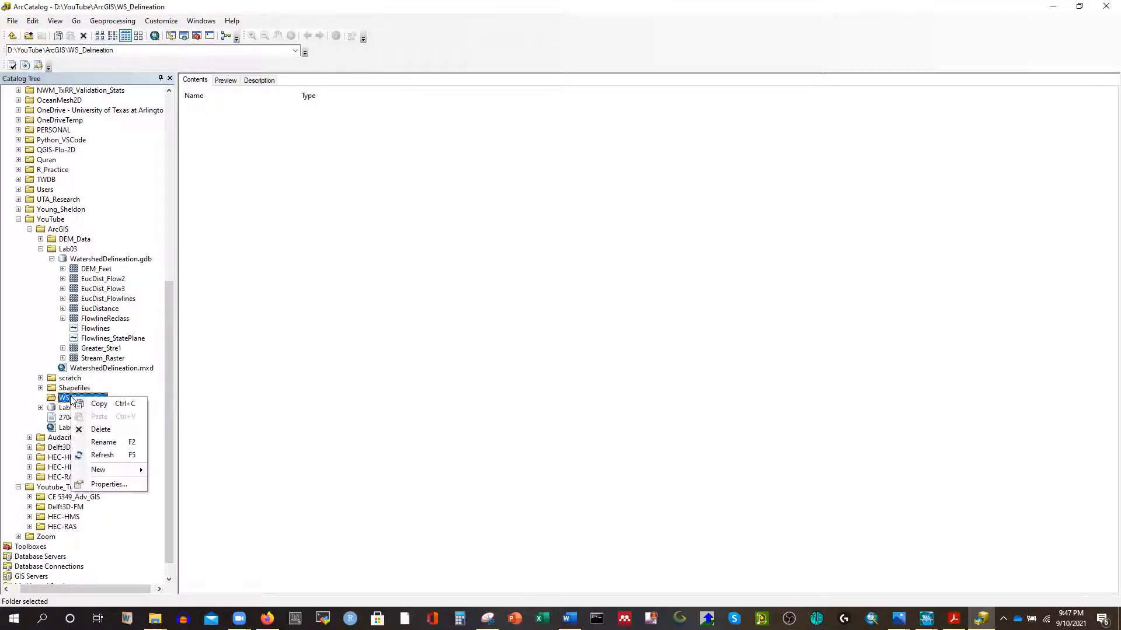
left_click(269, 313)
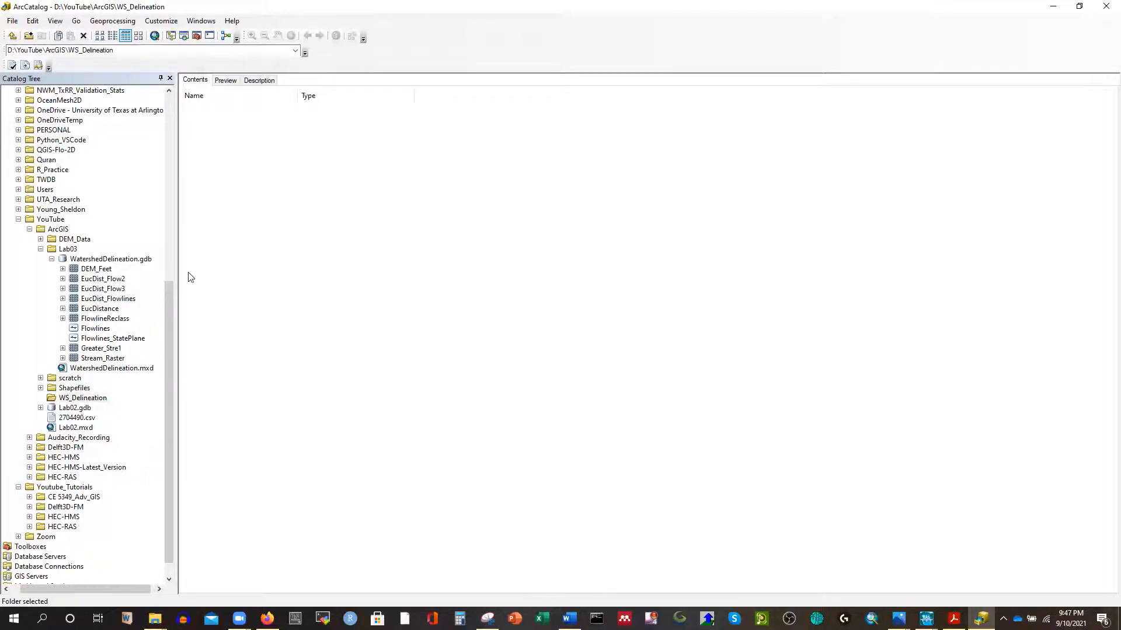
Create a new file geodatabase inside the WS_Delineation folder.
right_click(70, 399)
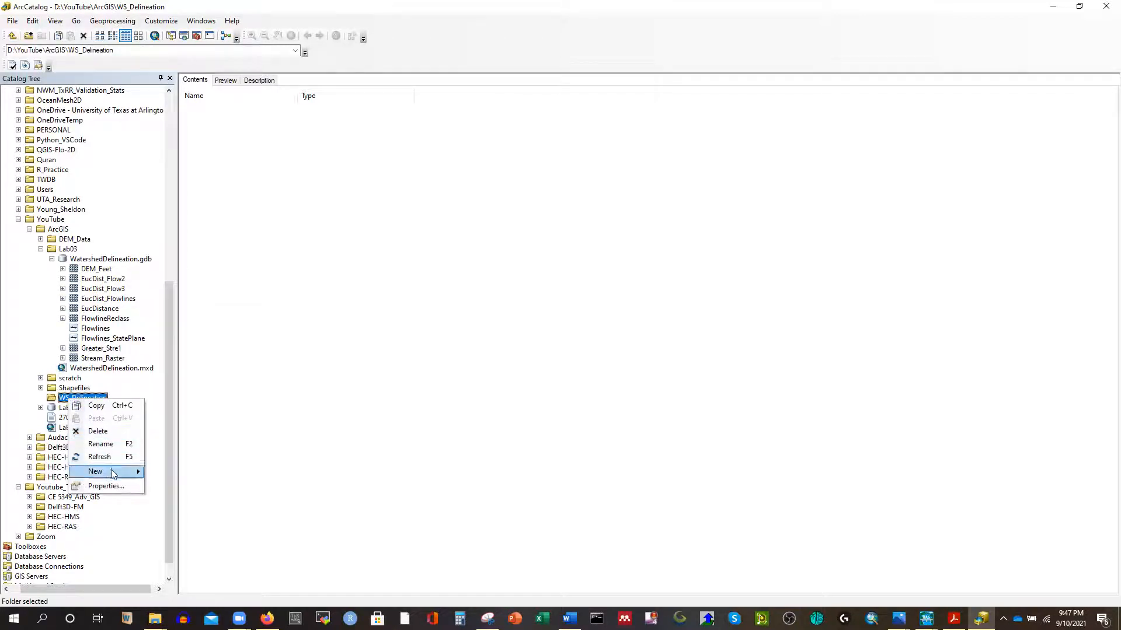
mouse_move(111, 471)
left_click(185, 411)
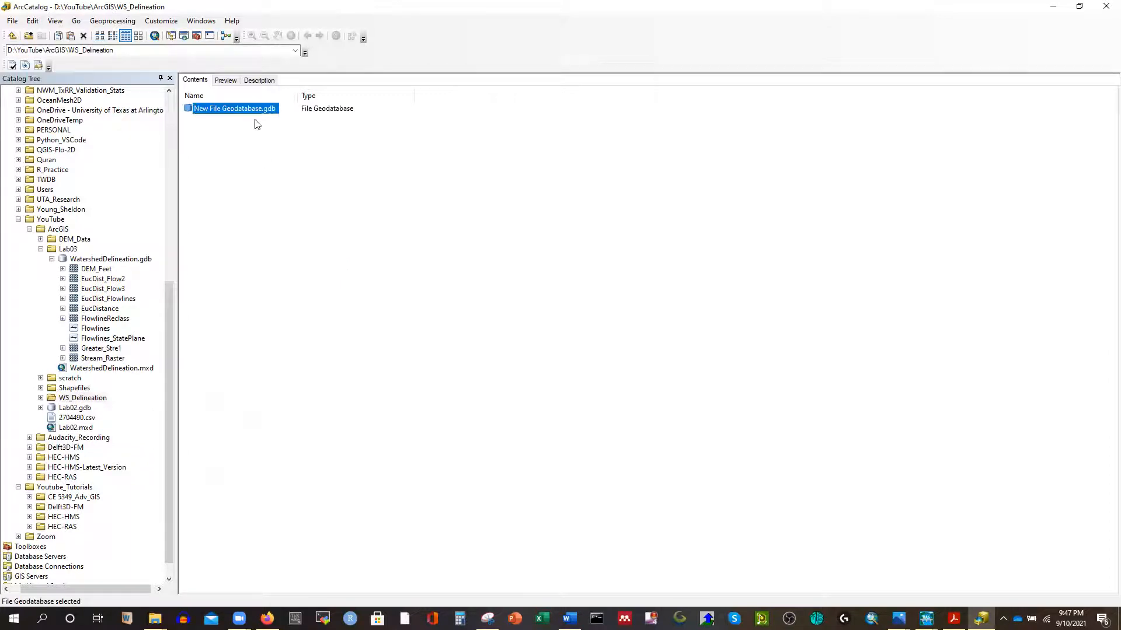
Rename the new file geodatabase in WS_Delineation to Lab03.gdb.
right_click(241, 107)
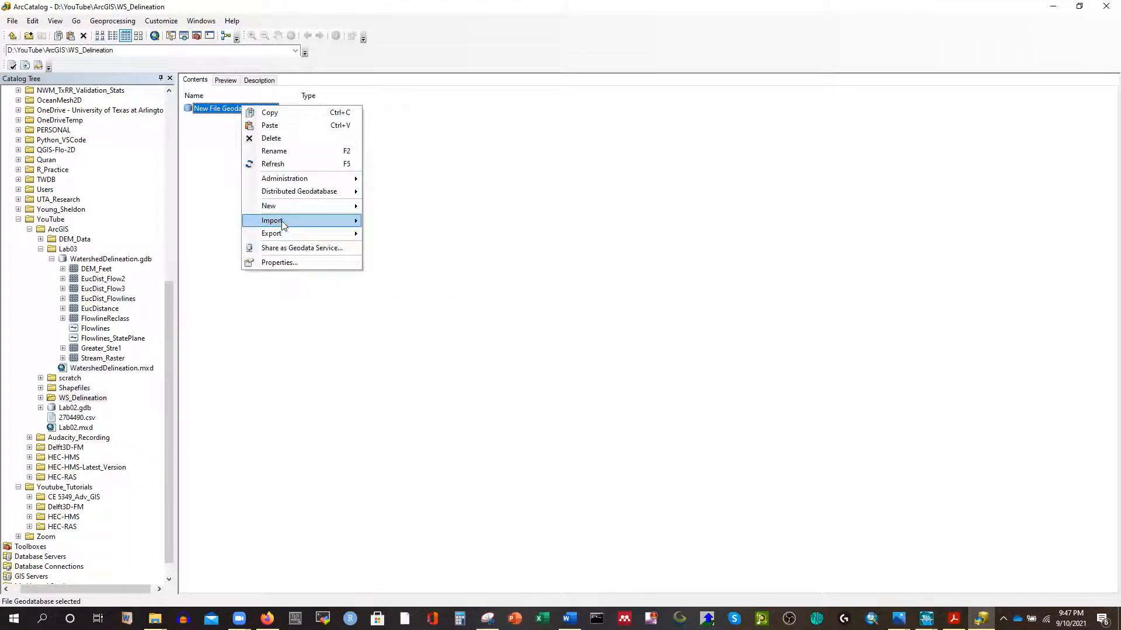
left_click(274, 151)
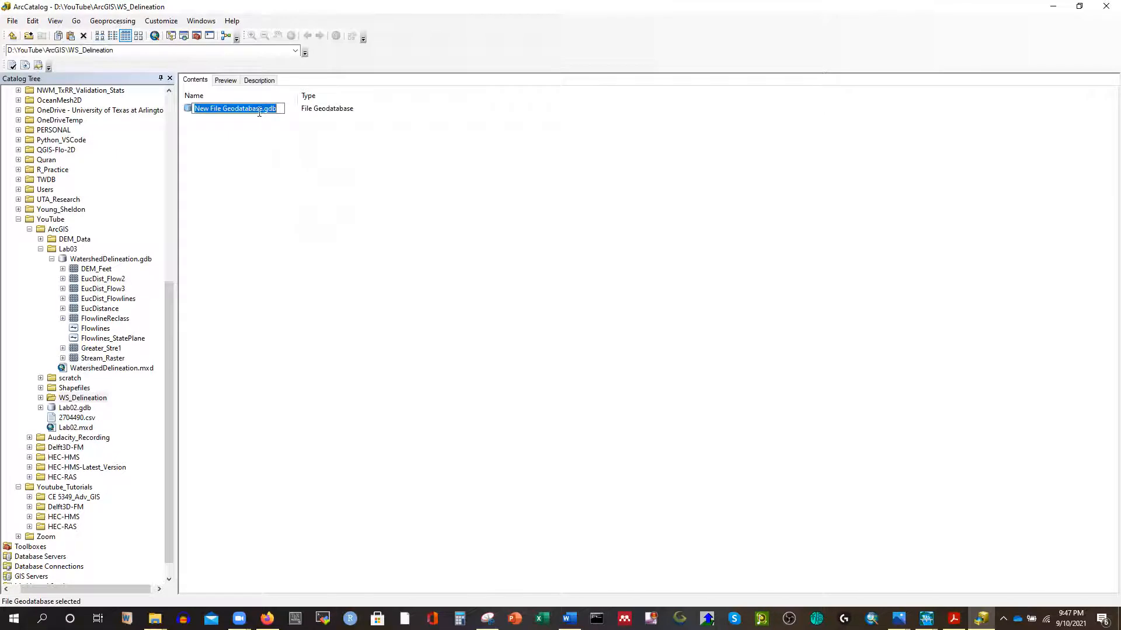
left_click(262, 111)
key("BackSpace")
key("BackSpace")
key("BackSpace")
key("BackSpace")
key("BackSpace")
key("BackSpace")
key("BackSpace")
key("BackSpace")
key("BackSpace")
key("BackSpace")
key("BackSpace")
key("BackSpace")
key("BackSpace")
key("BackSpace")
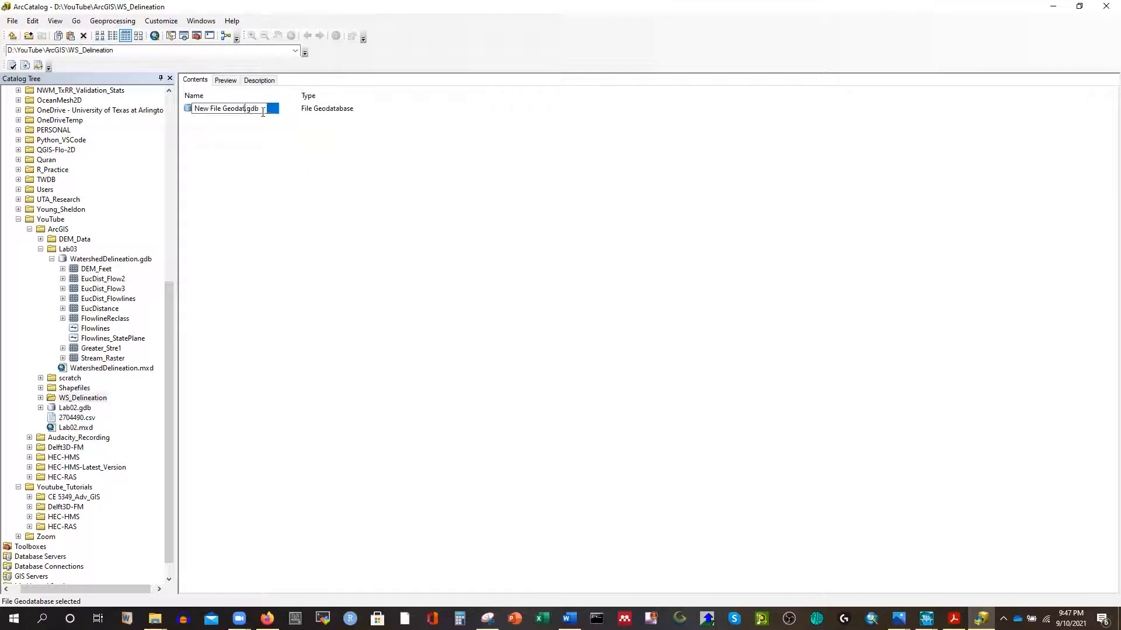
key("BackSpace")
key("BackSpace")
key("BackSpace")
key("BackSpace")
key("BackSpace")
key("BackSpace")
type("Lab03")
left_click(307, 216)
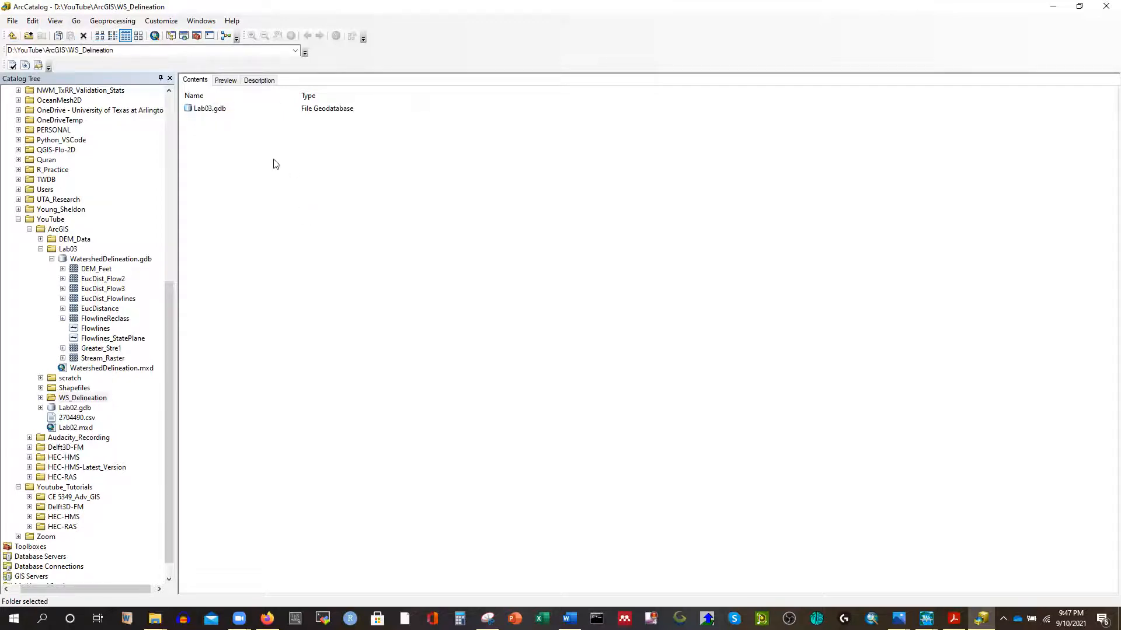
List the contents of the CE 5349_Adv_GIS folder inside Youtube_Tutorials.
scroll(76, 261, "up", 2)
scroll(76, 272, "down", 2)
double_click(81, 497)
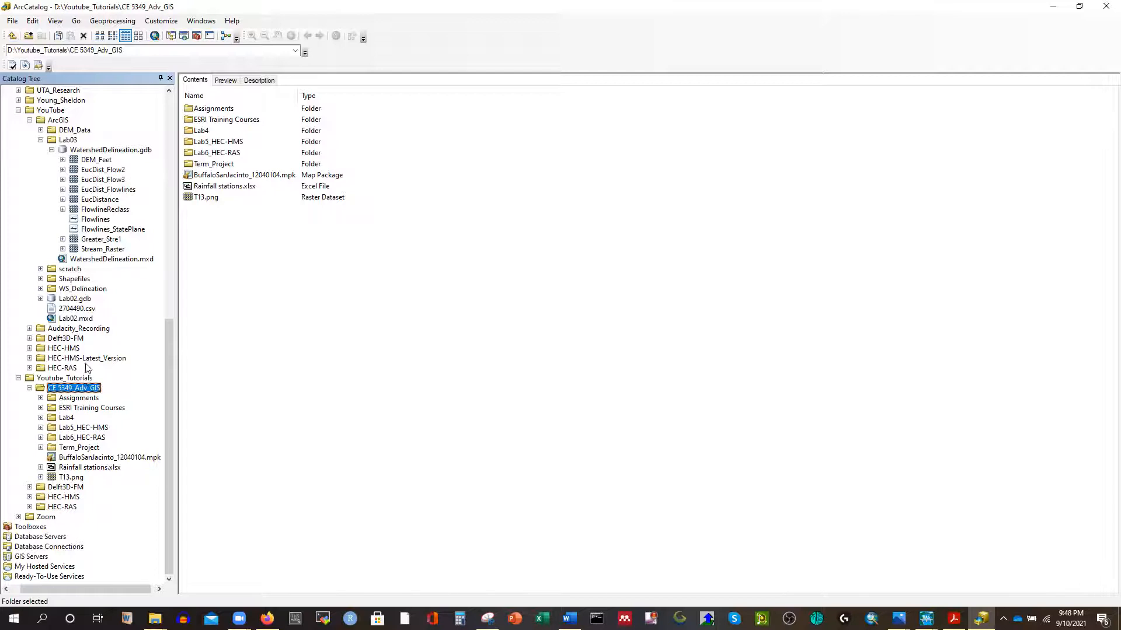
Expand Lab02.gdb in the ArcGIS folder and copy its DEM_Feet raster.
left_click(40, 298)
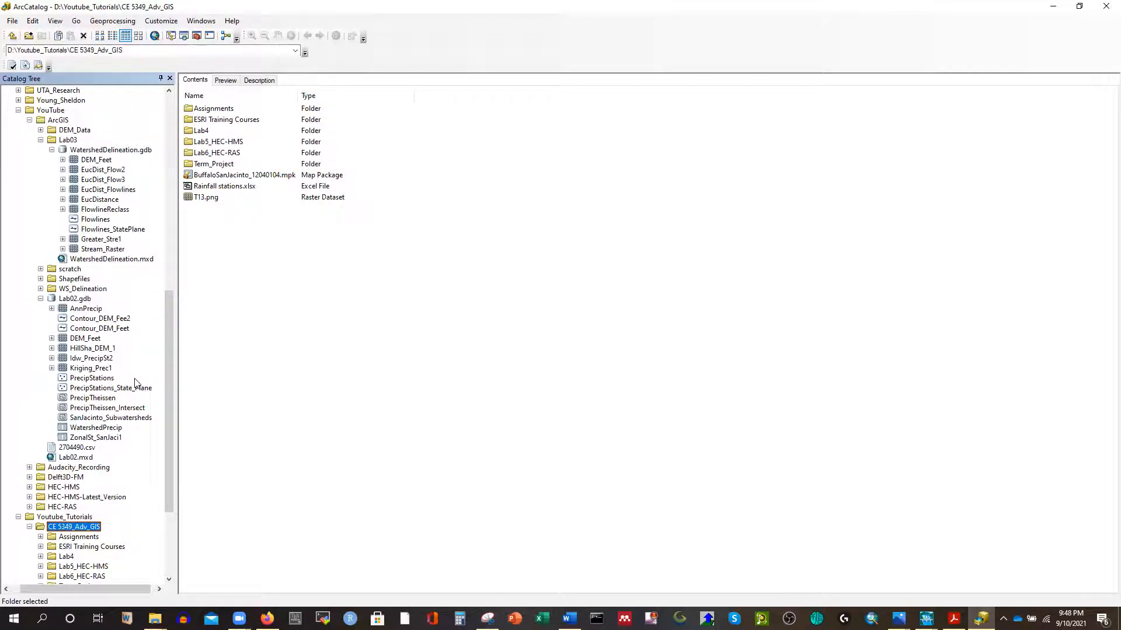
left_click(82, 339)
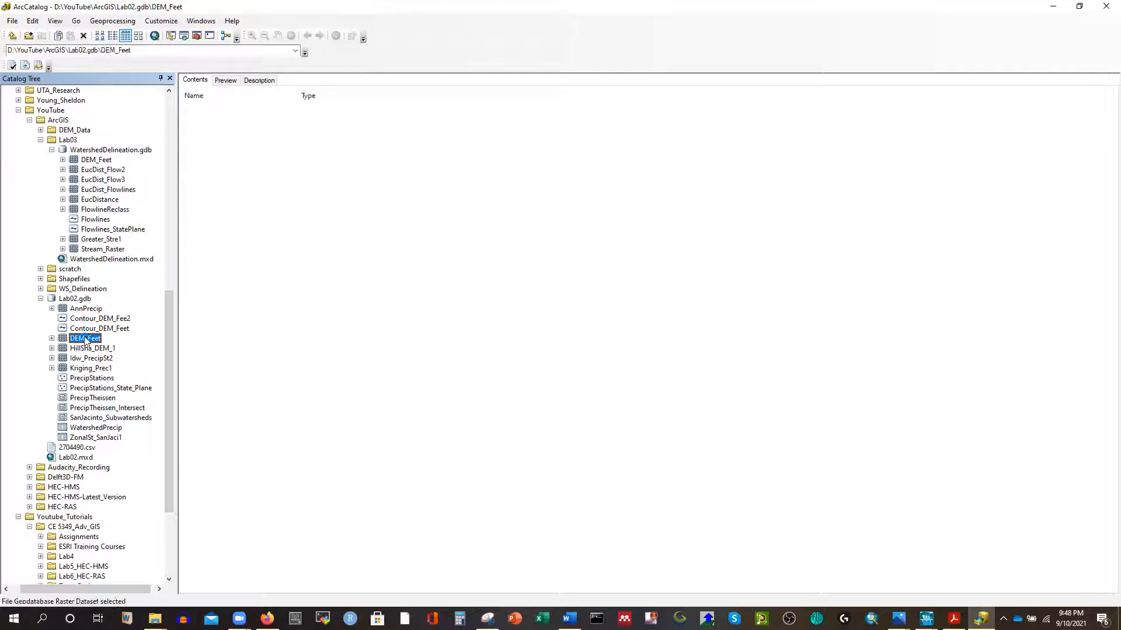
right_click(81, 338)
right_click(81, 341)
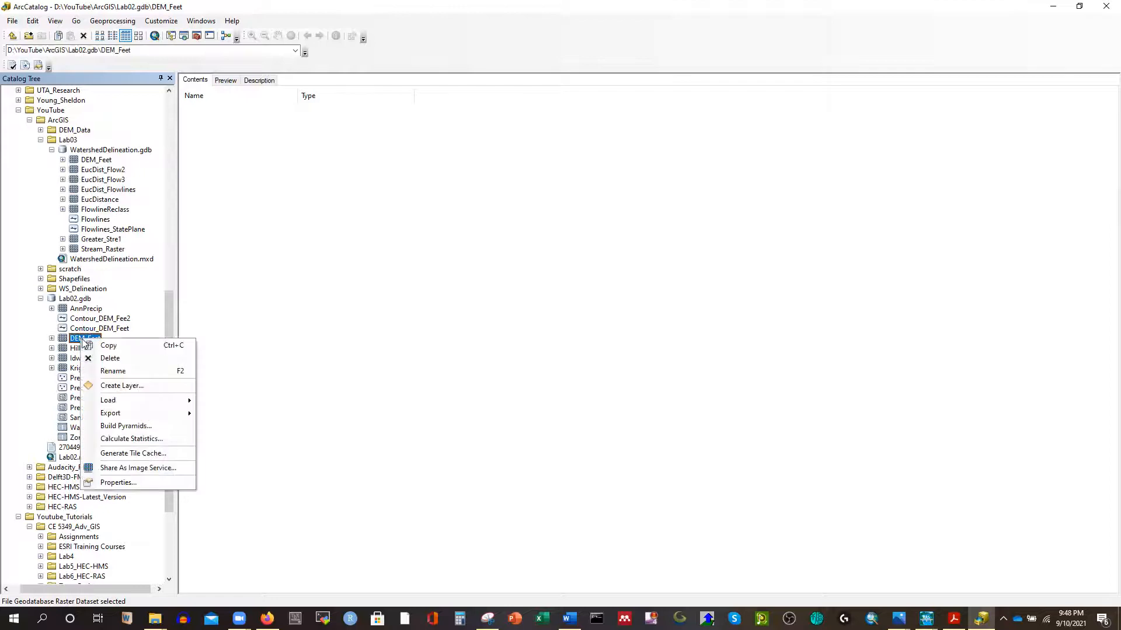
left_click(101, 343)
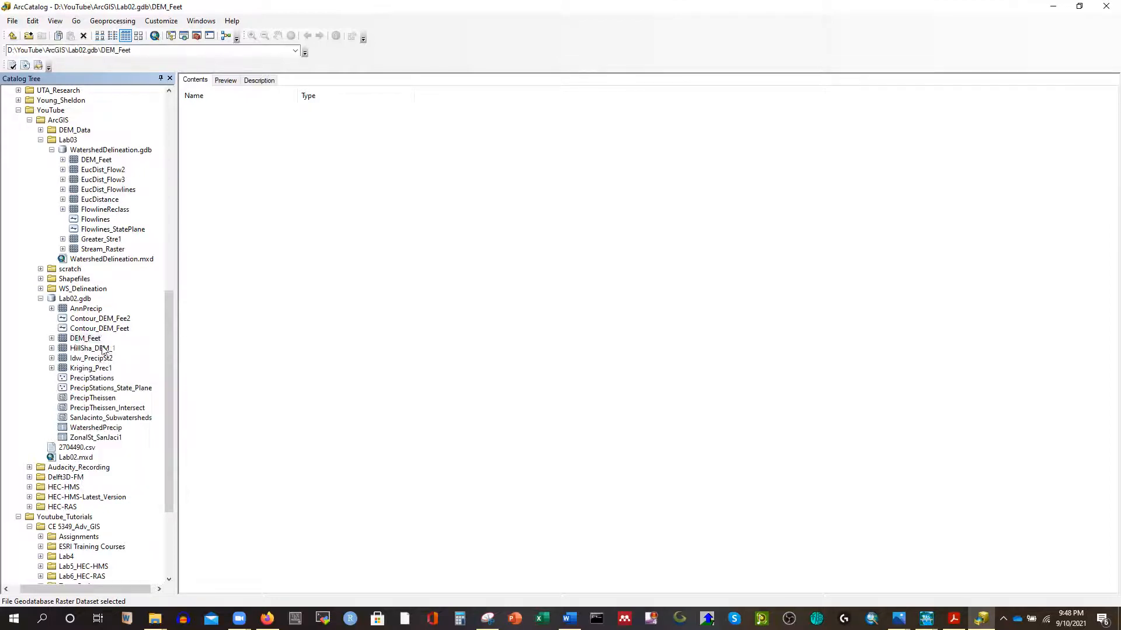
Paste the copied DEM_Feet raster into Lab03.gdb in the WS_Delineation folder and accept the data transfer.
double_click(85, 290)
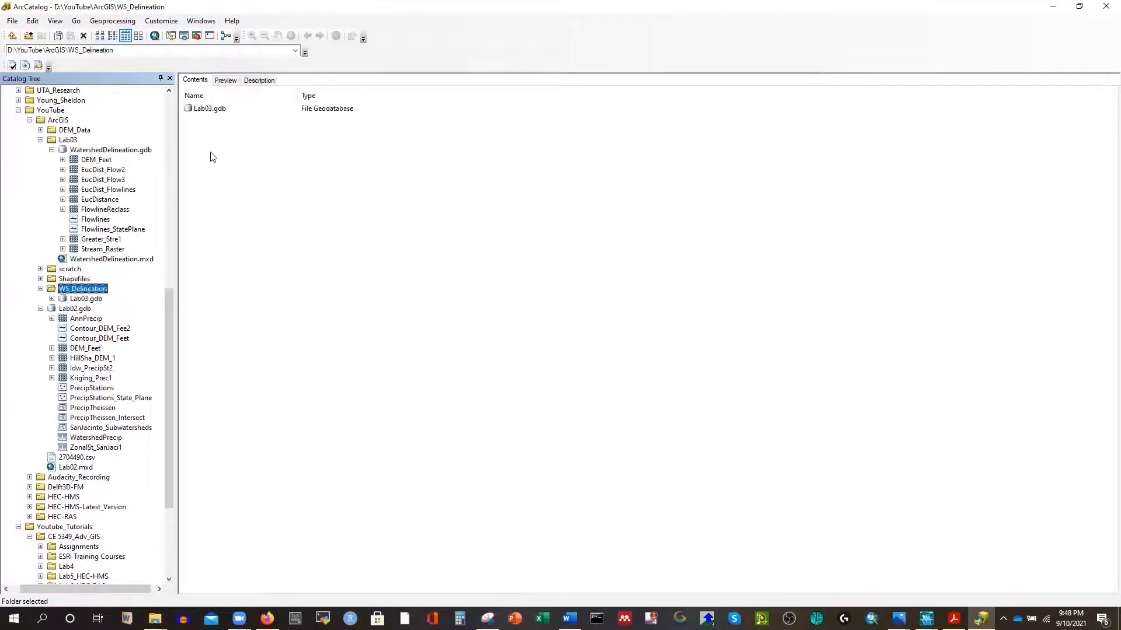
right_click(85, 290)
left_click(193, 222)
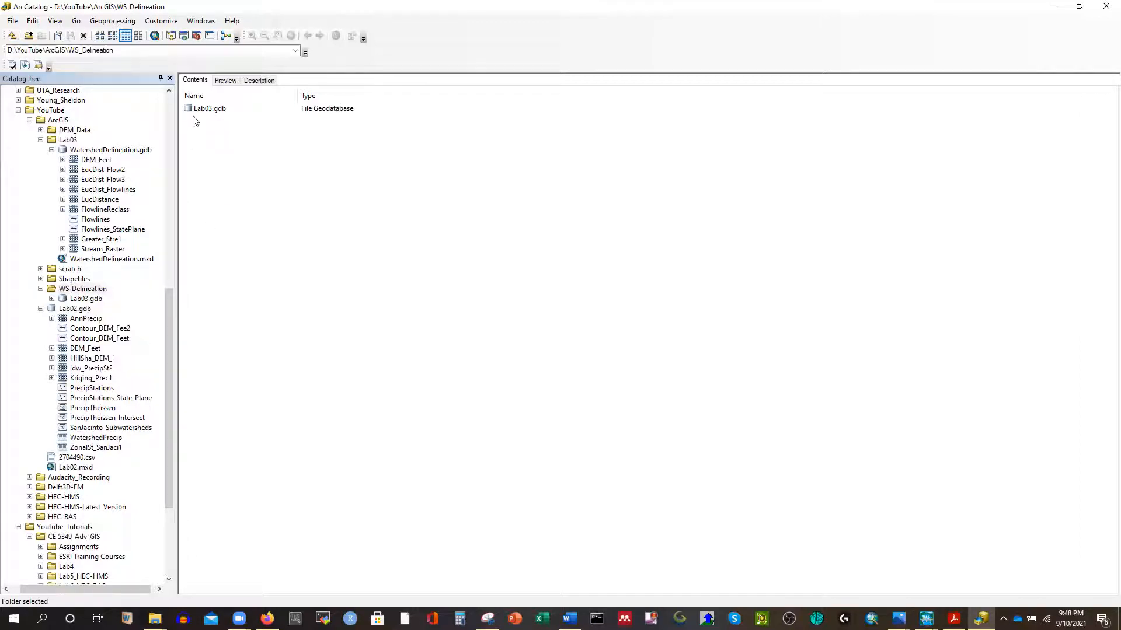
left_click(87, 299)
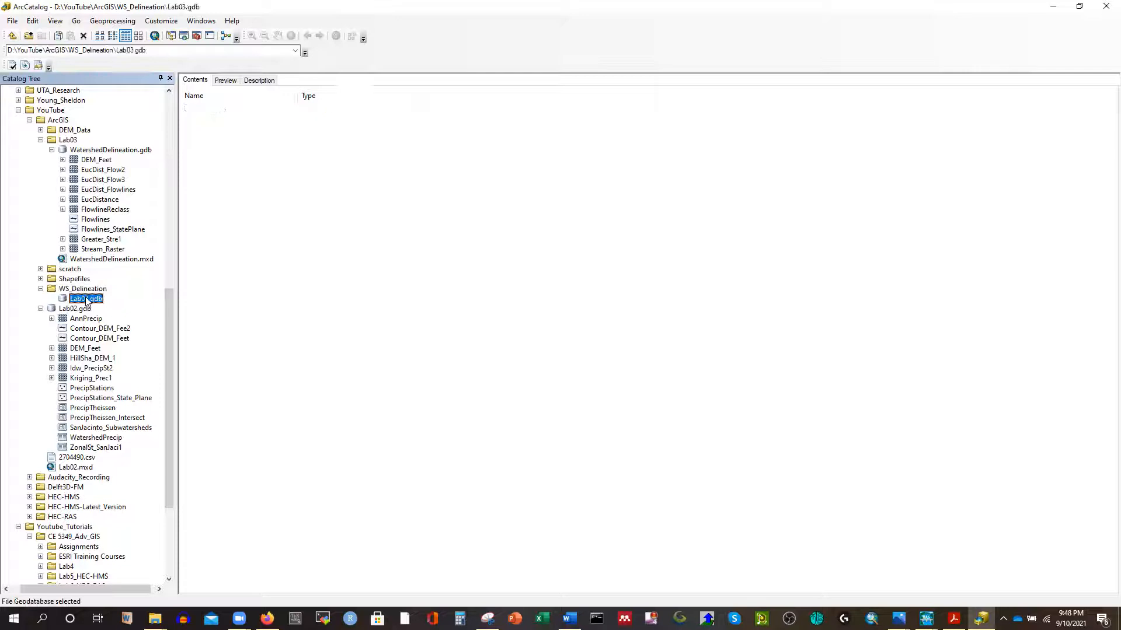
right_click(87, 300)
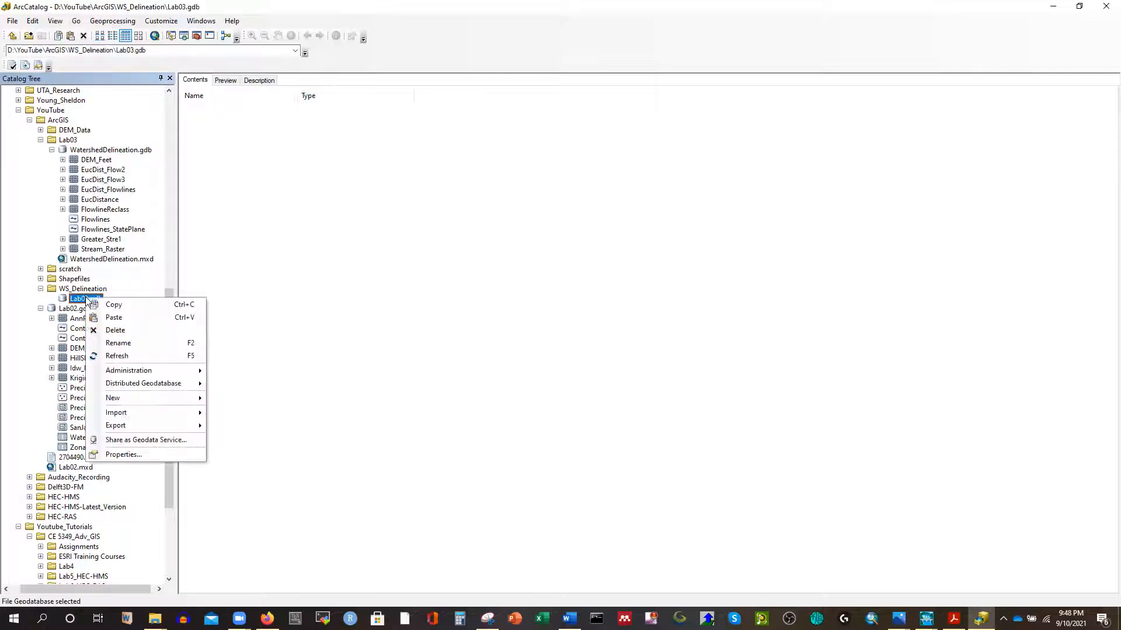
left_click(115, 321)
left_click(542, 399)
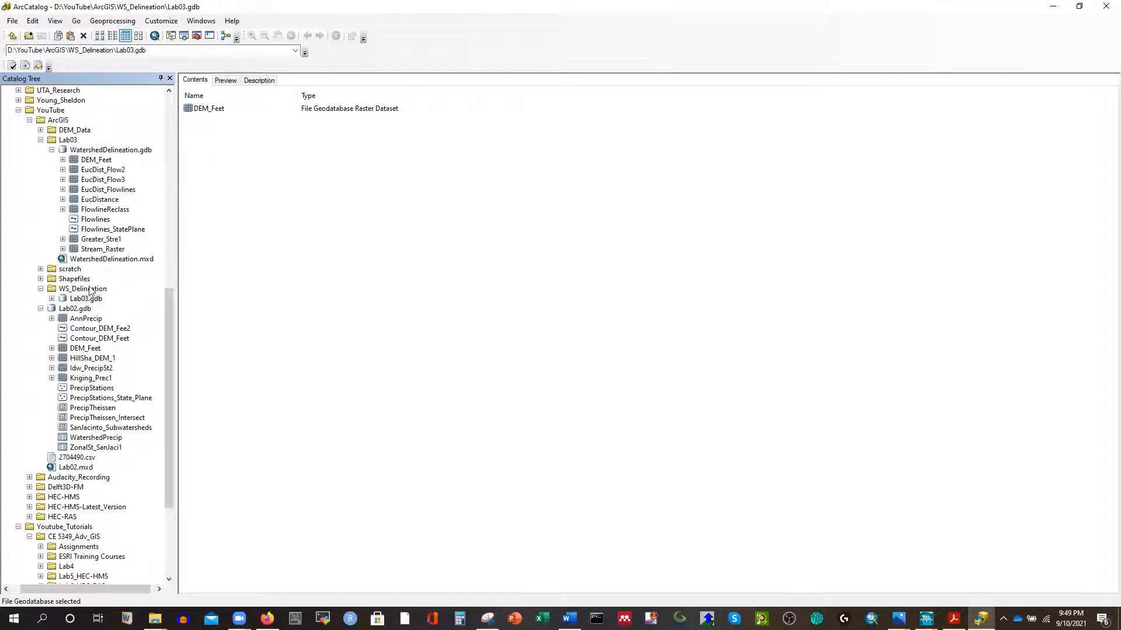
Copy the Flowlines feature class from WatershedDelineation.gdb into WS_Delineation's Lab03.gdb, and collapse Lab02.gdb and the Lab03 folder.
right_click(99, 222)
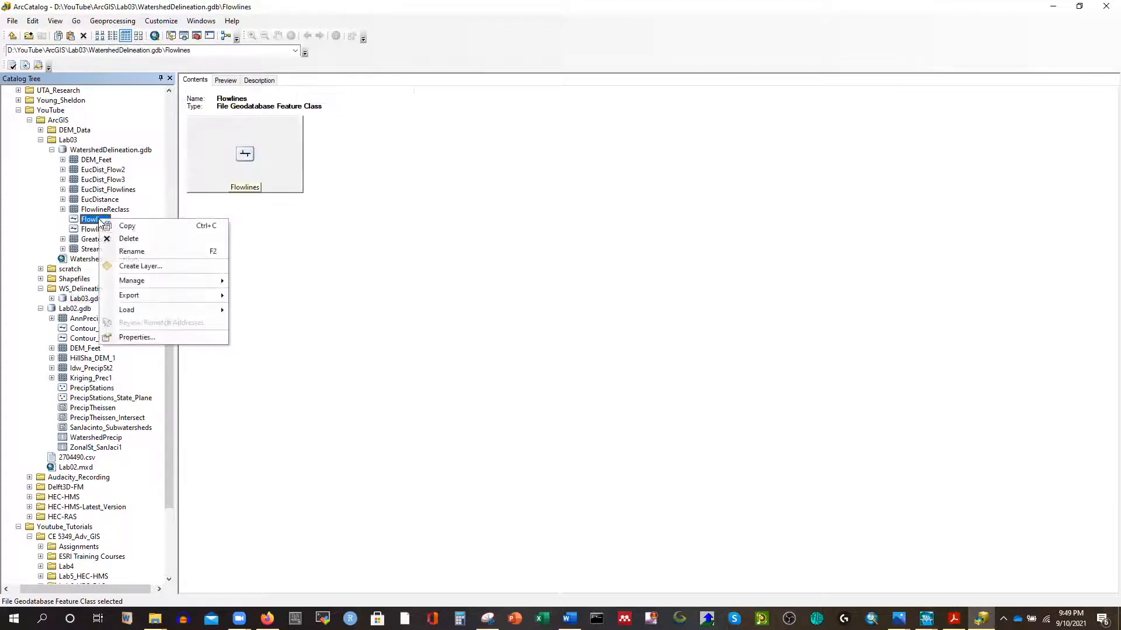
left_click(131, 226)
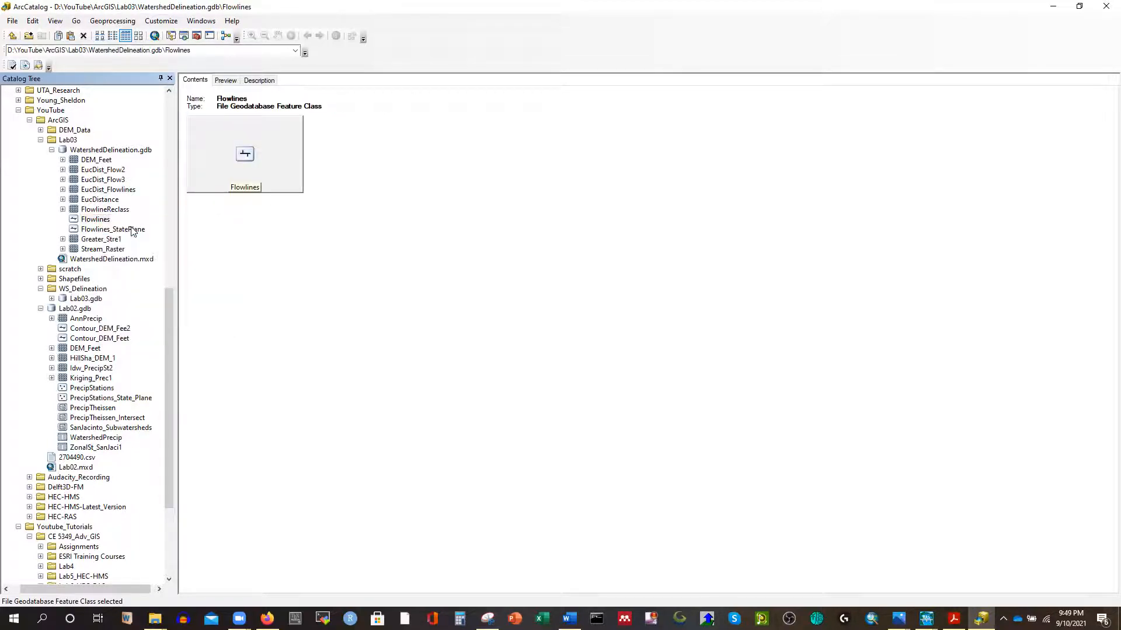
double_click(85, 299)
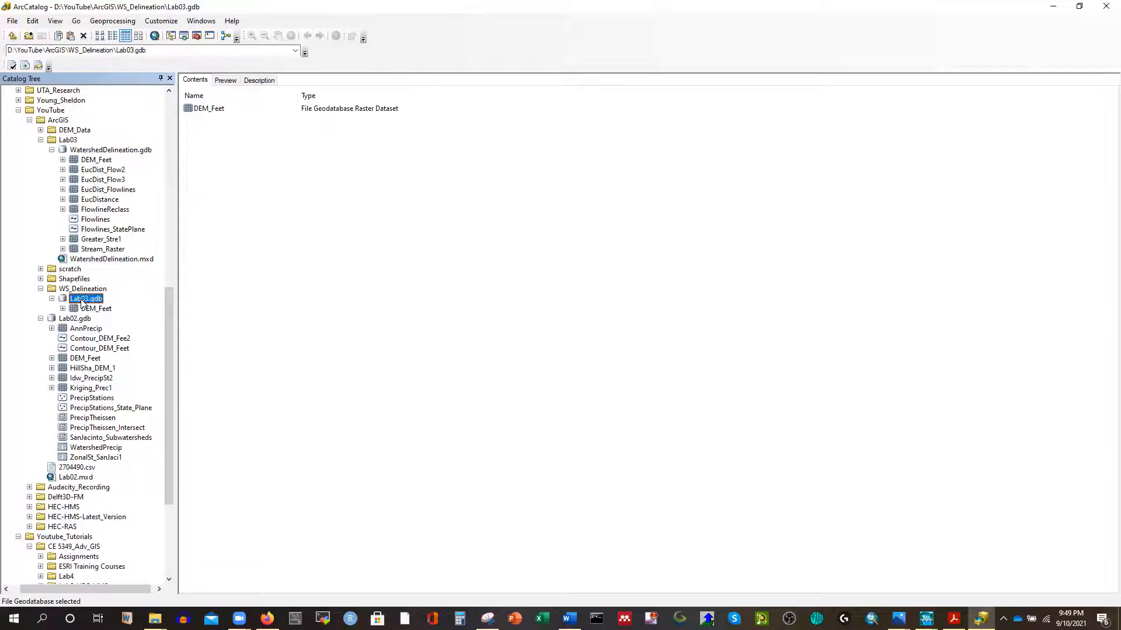
right_click(82, 301)
left_click(111, 319)
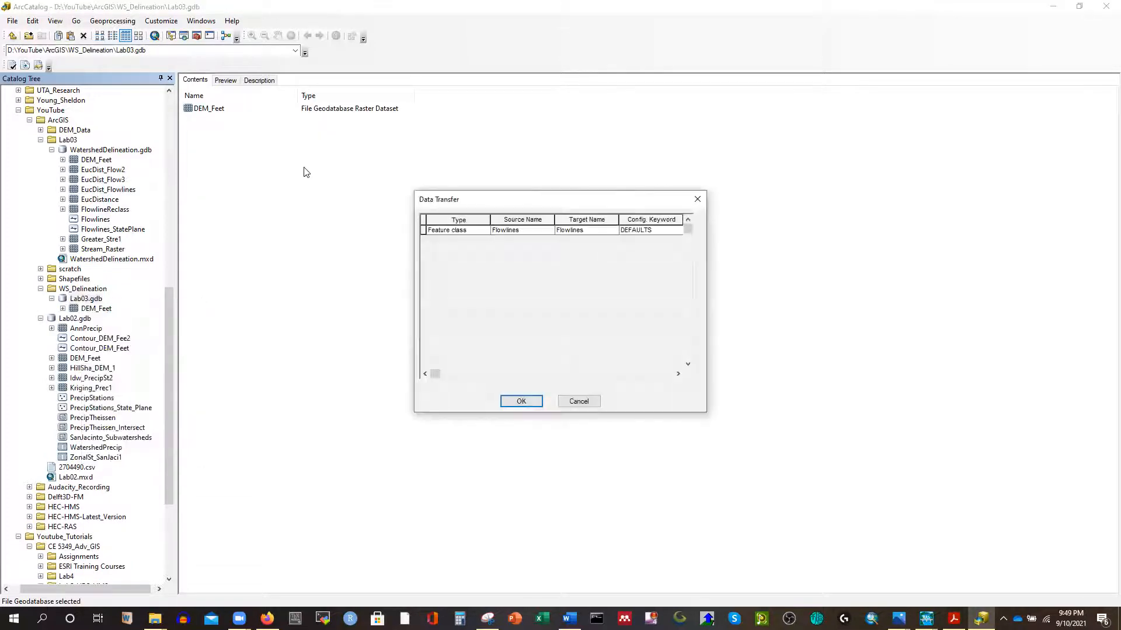
left_click(516, 401)
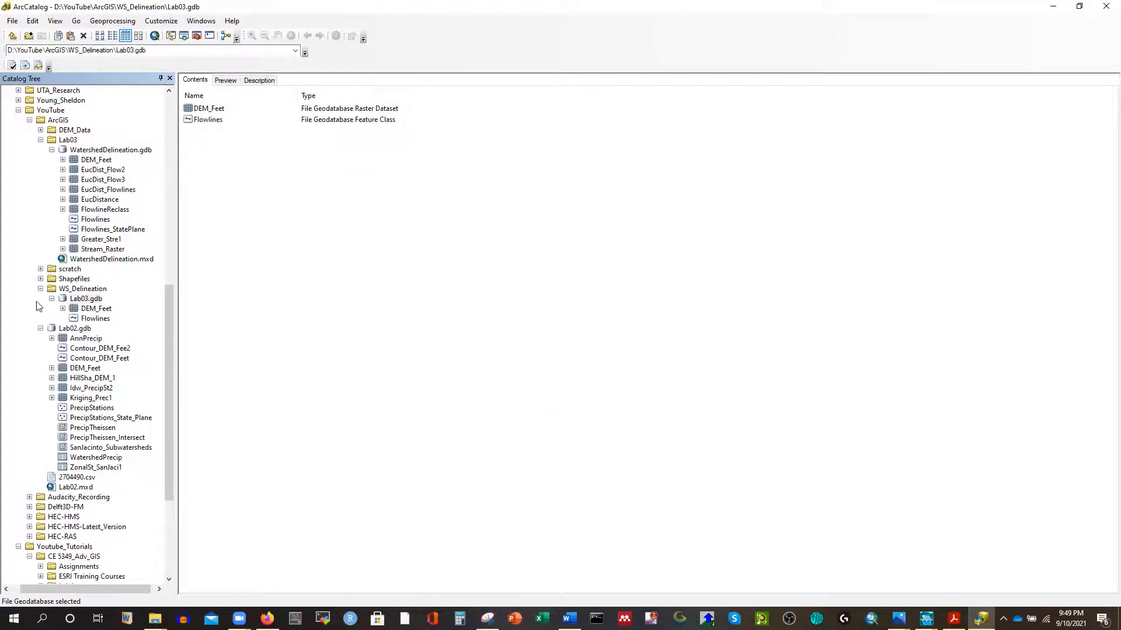
left_click(41, 328)
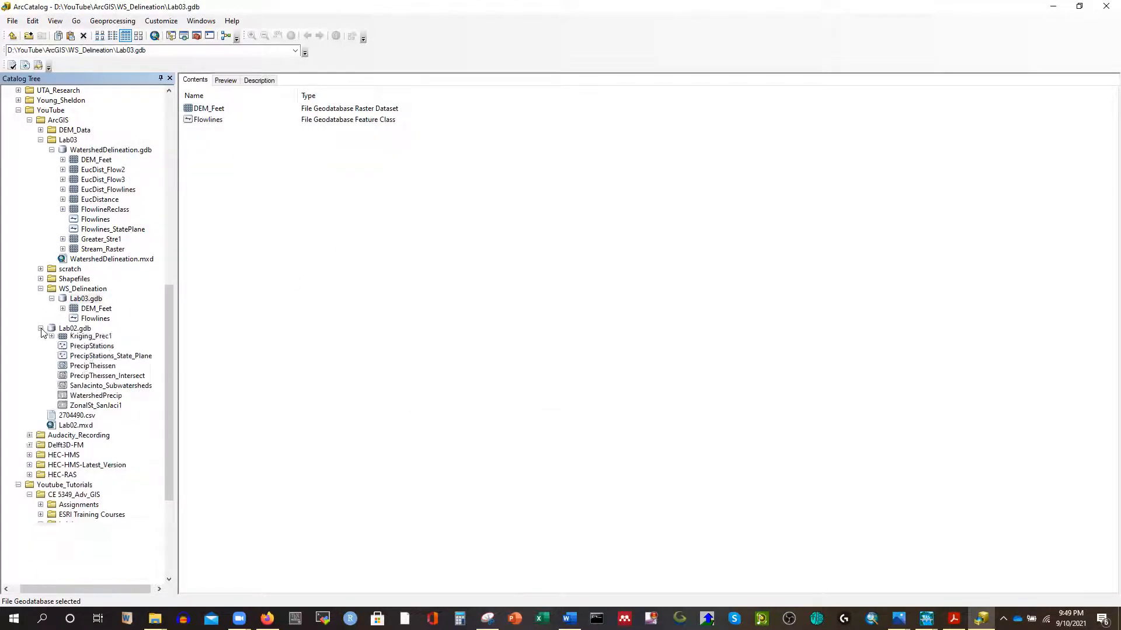
left_click(40, 141)
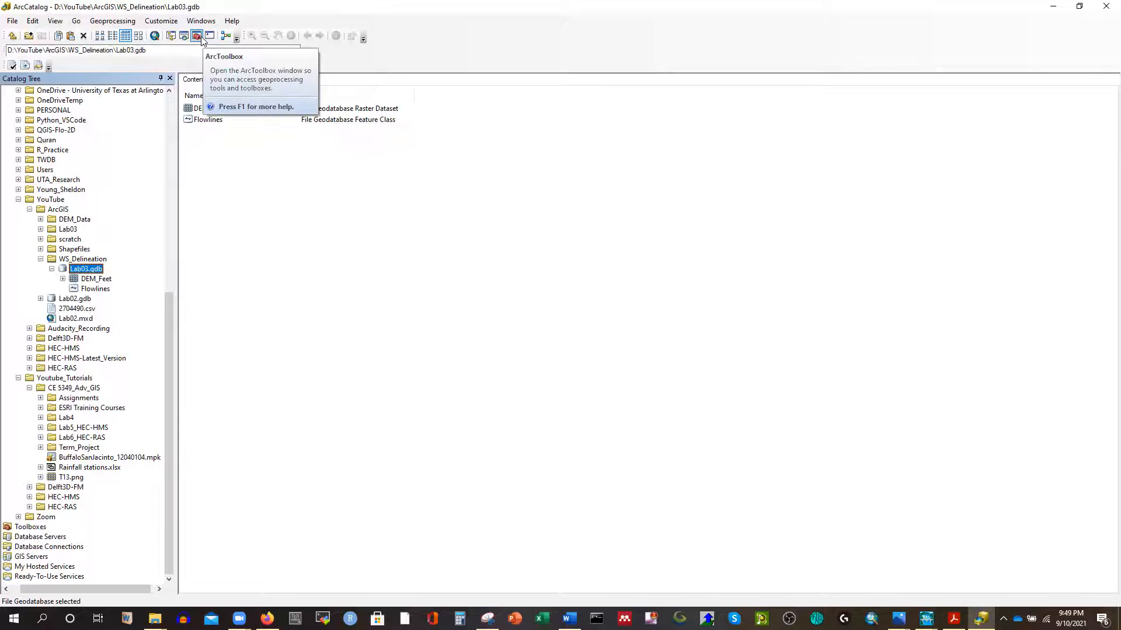
Launch ArcMap with the Blank Map template selected and browse the ArcGIS folder for the map's default geodatabase.
left_click(155, 36)
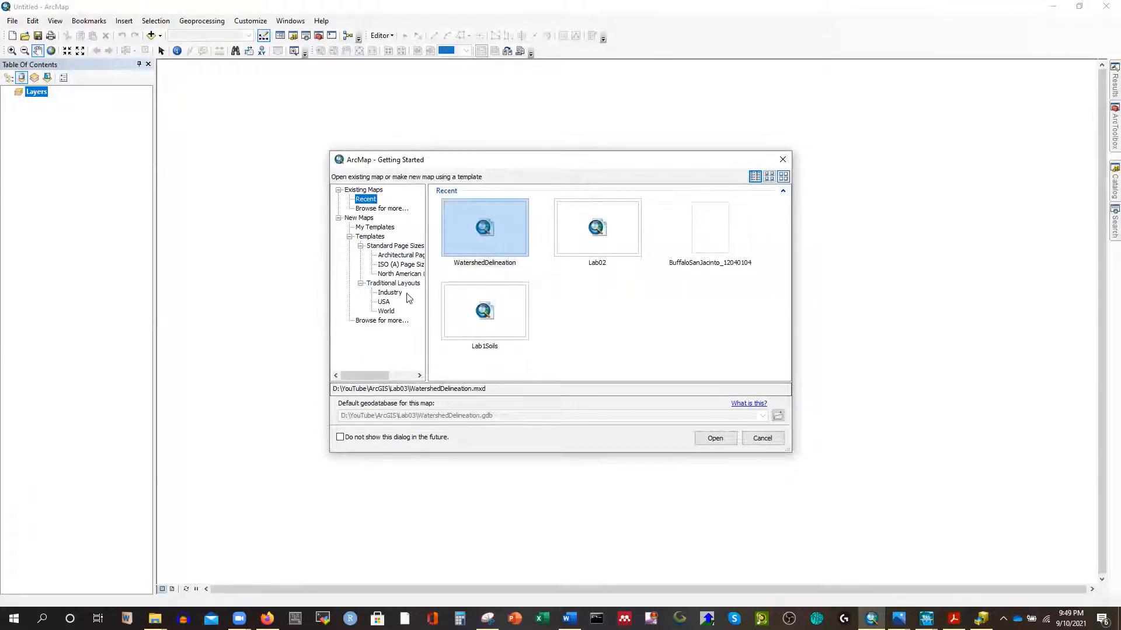
left_click(375, 227)
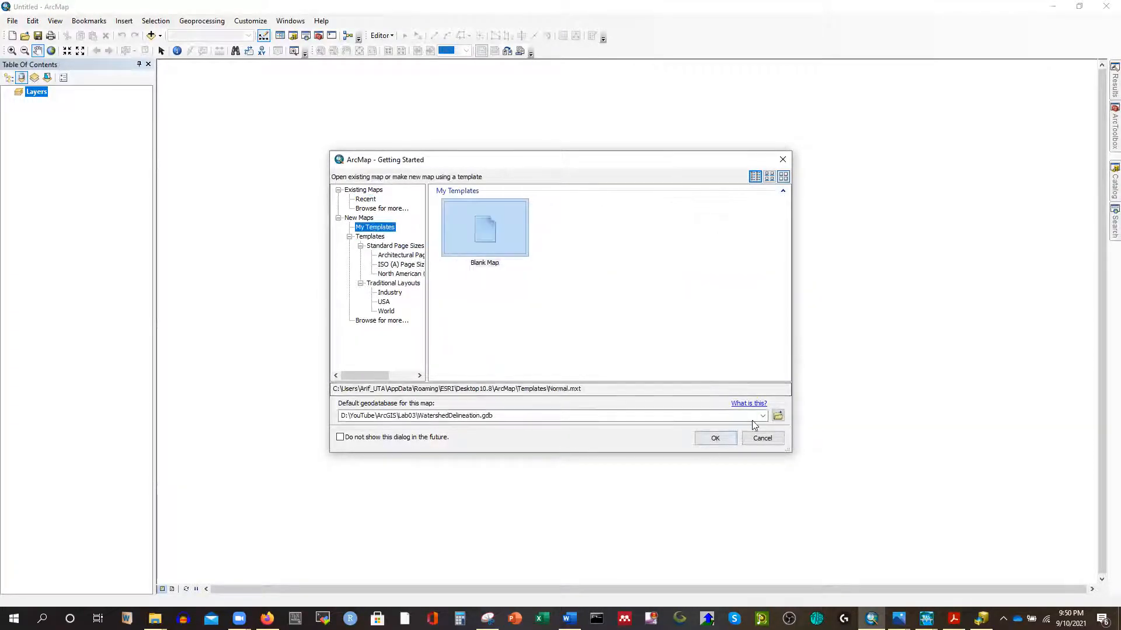
left_click(778, 416)
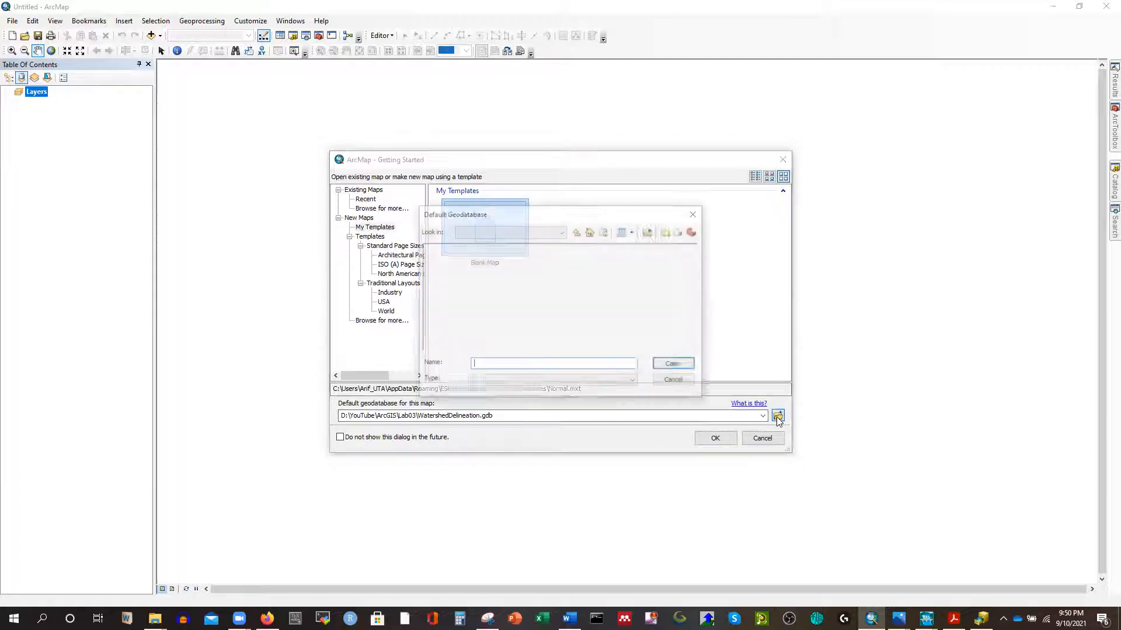
left_click(576, 232)
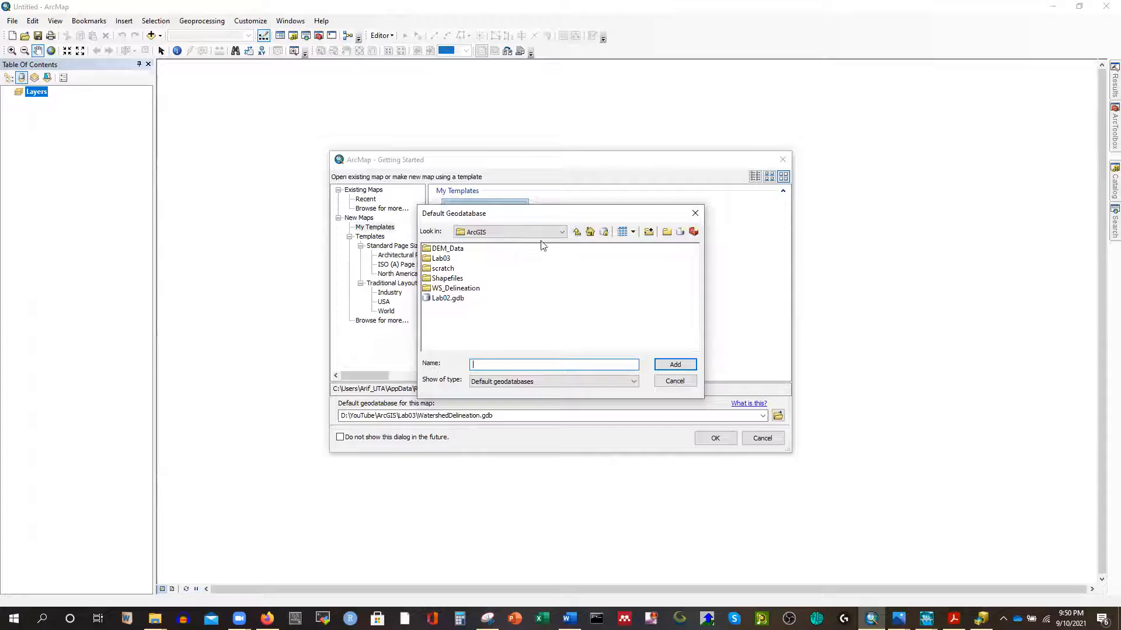
Look for the default geodatabase in the Lab03 folder, and go back up to the root of drive D.
double_click(445, 261)
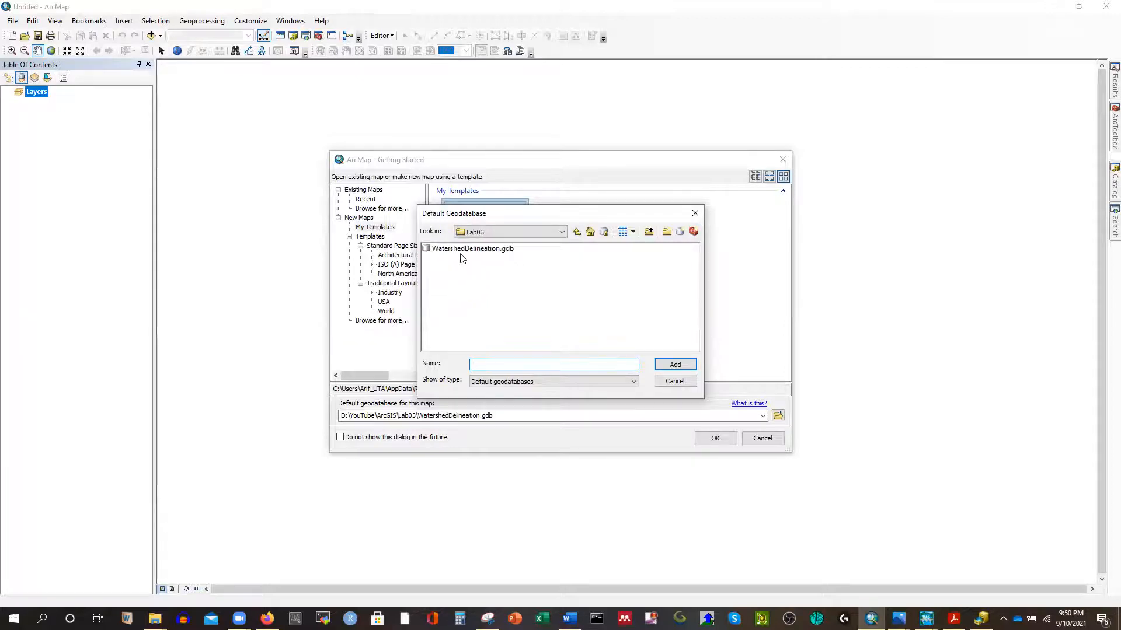
left_click(577, 232)
left_click(577, 232)
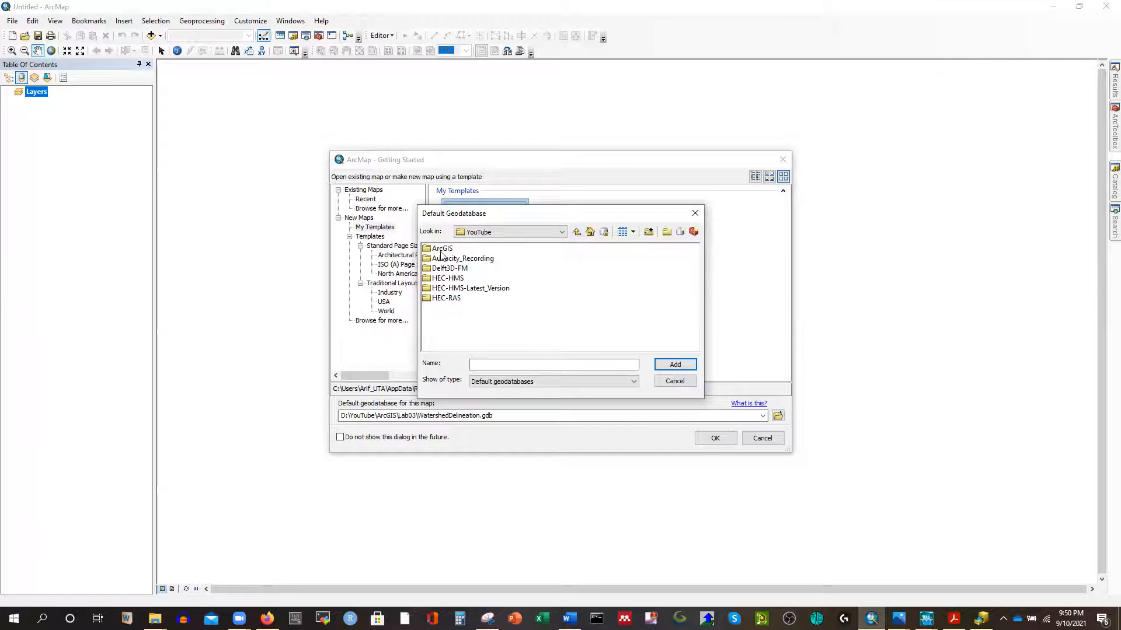
left_click(577, 232)
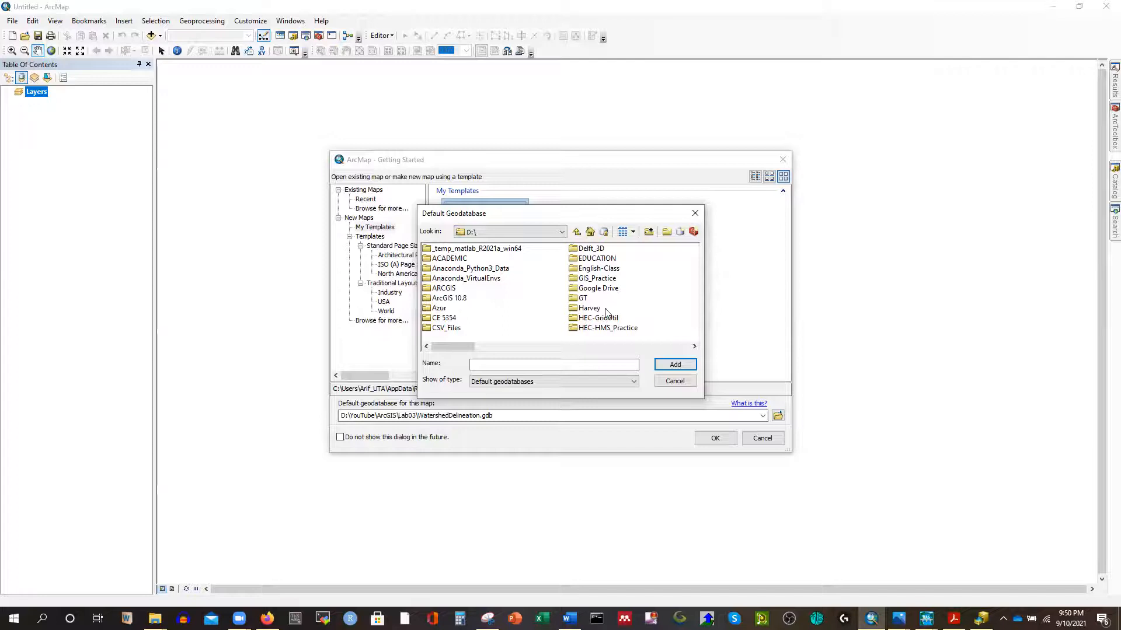
scroll(607, 313, "down", 5)
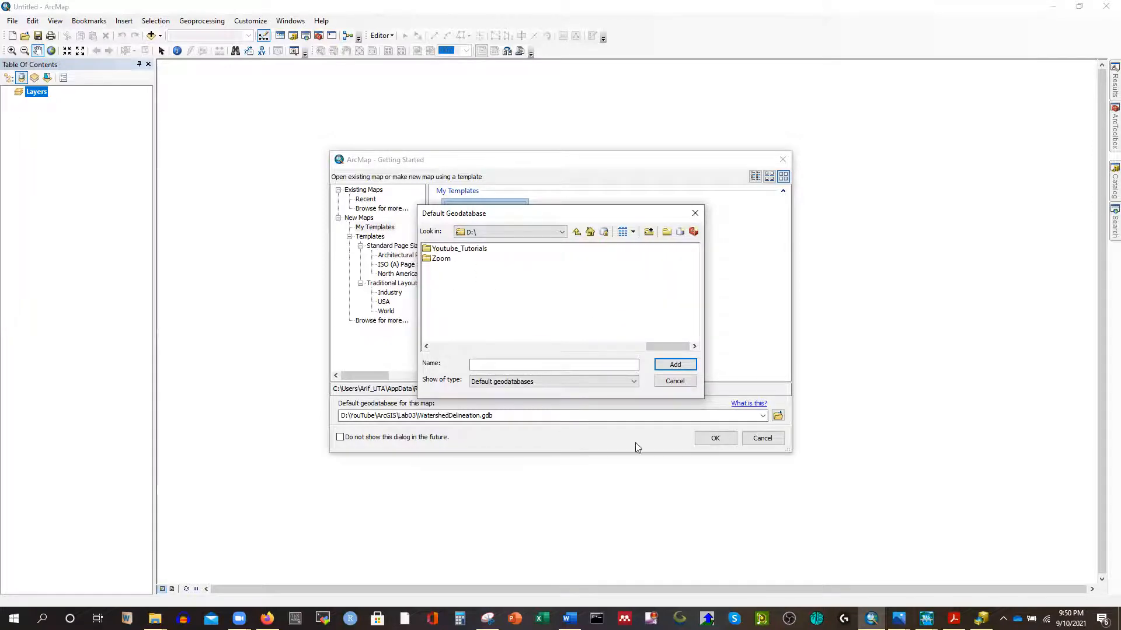
Set Lab03.gdb in YouTube\ArcGIS\WS_Delineation as the default geodatabase and create the blank map.
left_click(981, 618)
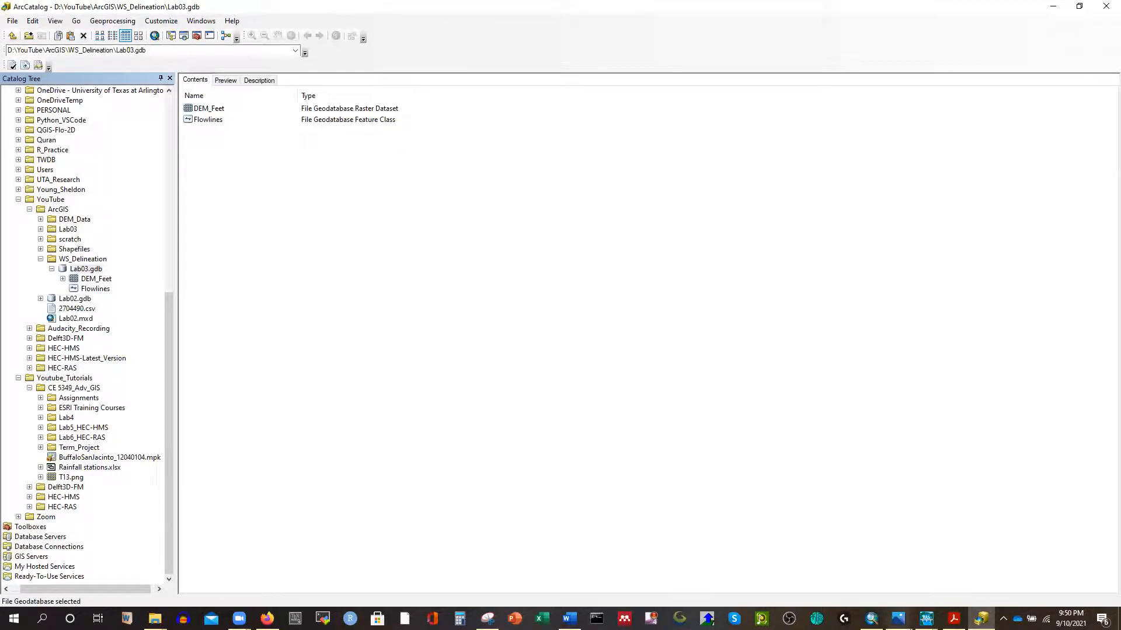
left_click(870, 618)
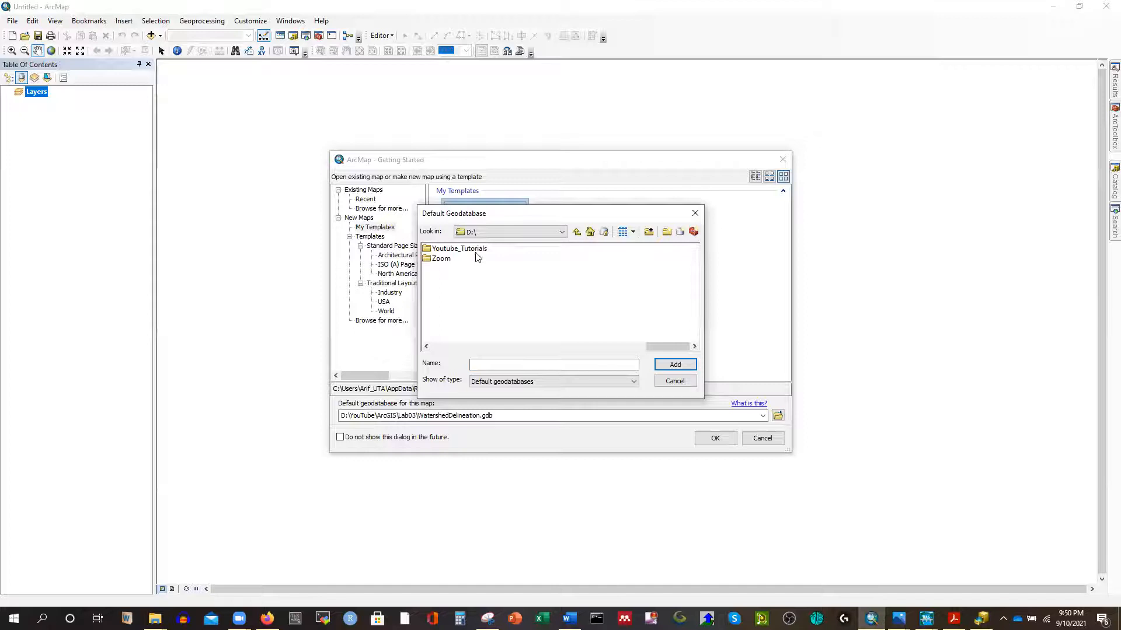
left_click_drag(658, 348, 632, 354)
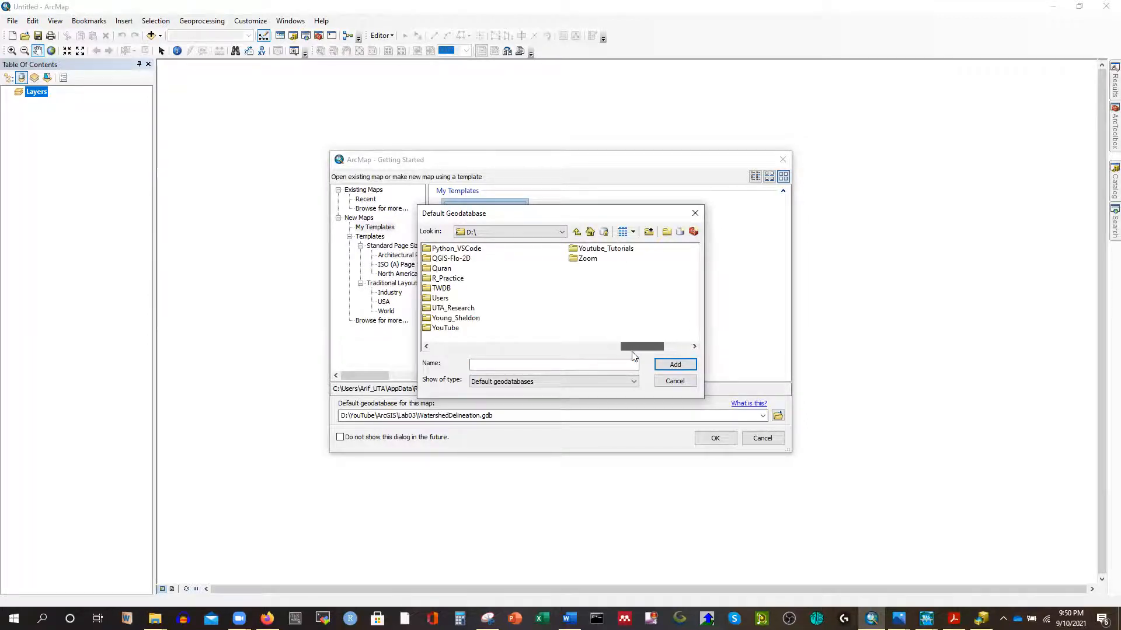
double_click(447, 327)
double_click(444, 249)
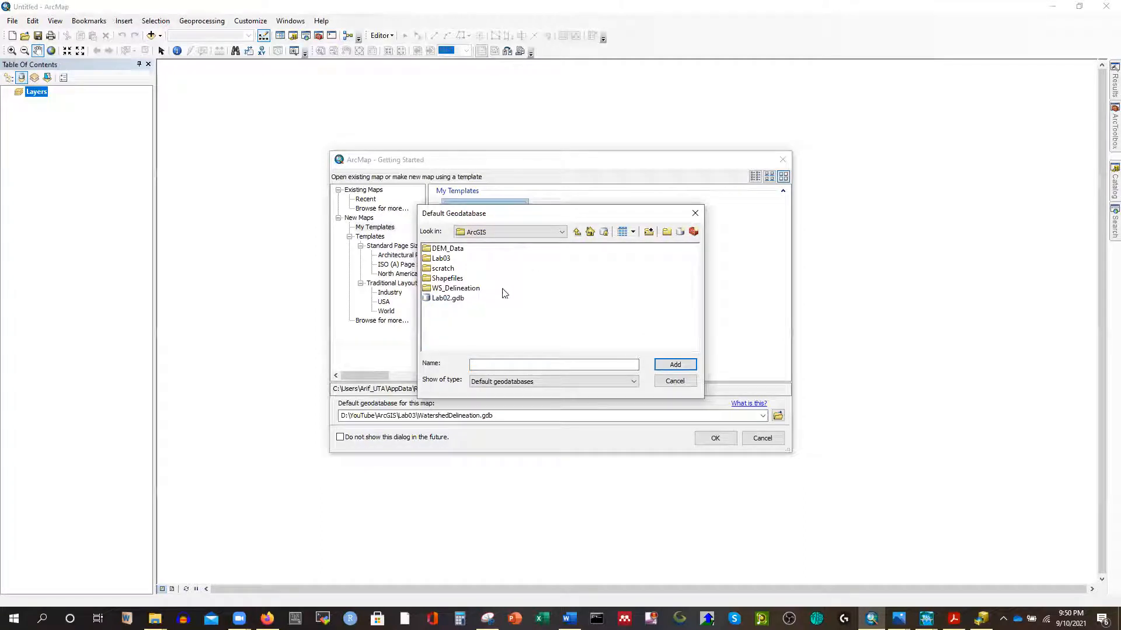
double_click(459, 290)
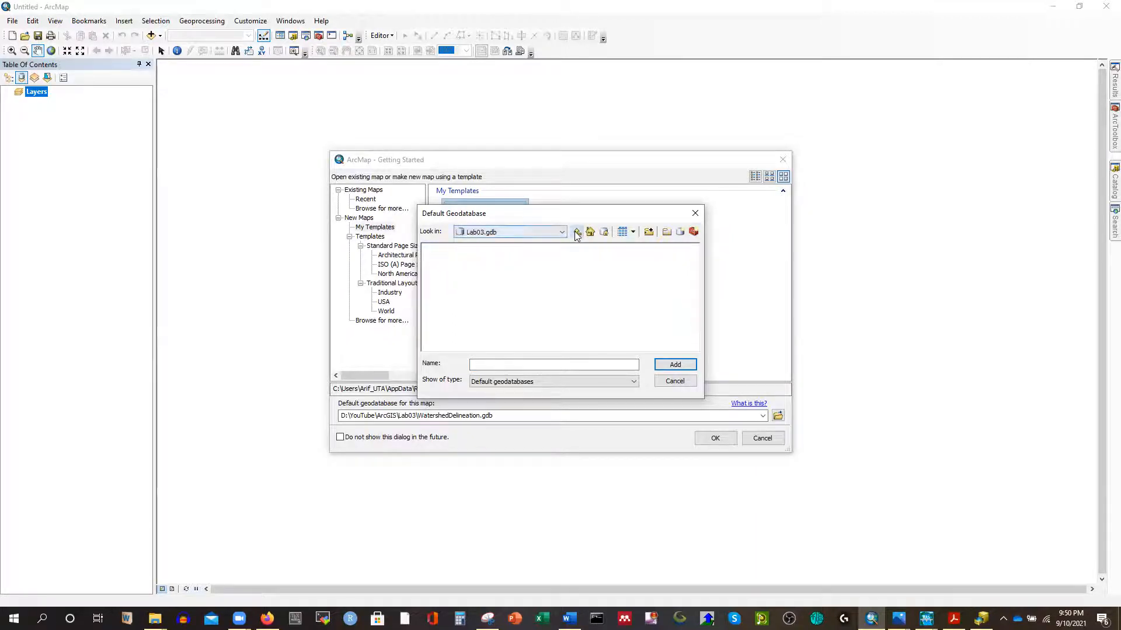
left_click(448, 249)
left_click(674, 365)
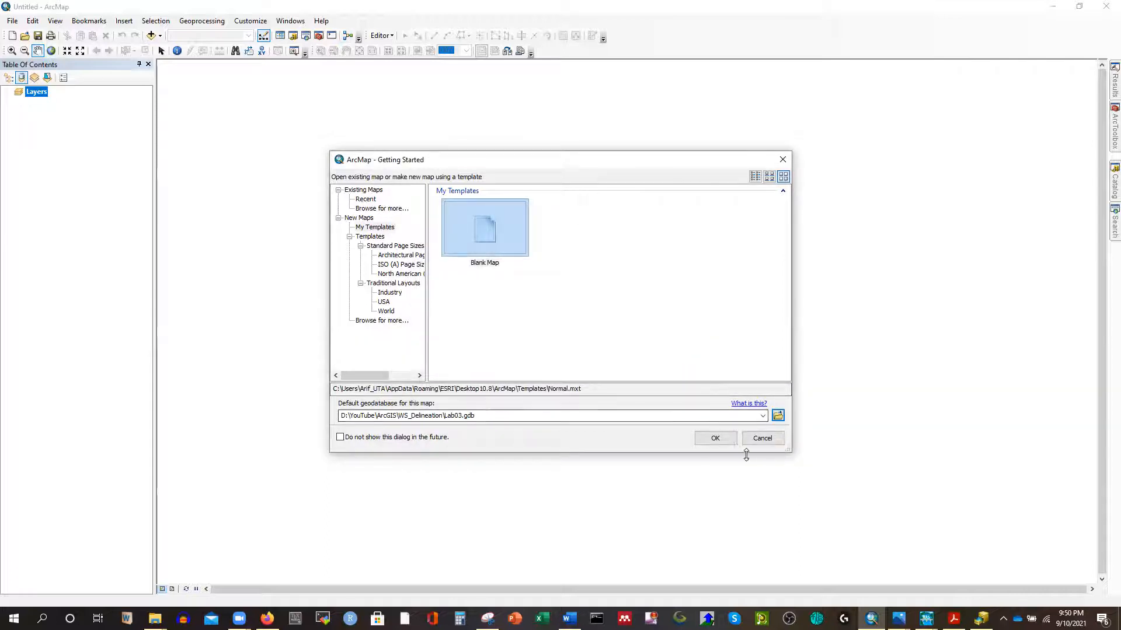
left_click(713, 441)
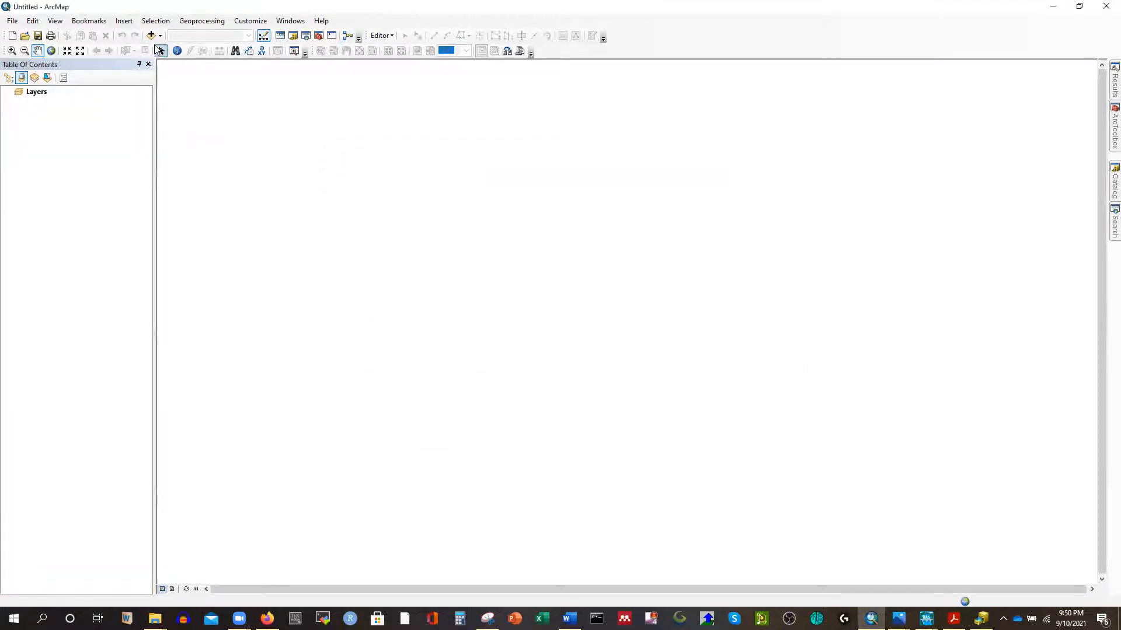
Add the DEM_Feet raster and Flowlines from Lab03.gdb to the map, declining to build pyramids.
left_click(151, 36)
double_click(450, 251)
left_click(447, 259)
left_click_drag(449, 277, 442, 245)
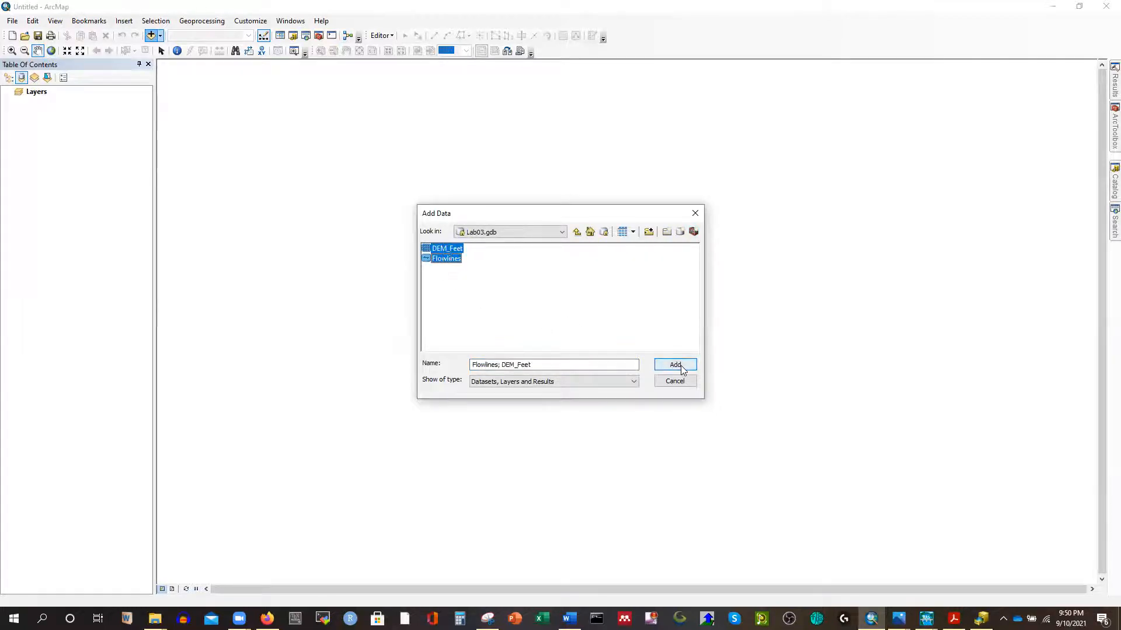
left_click(677, 366)
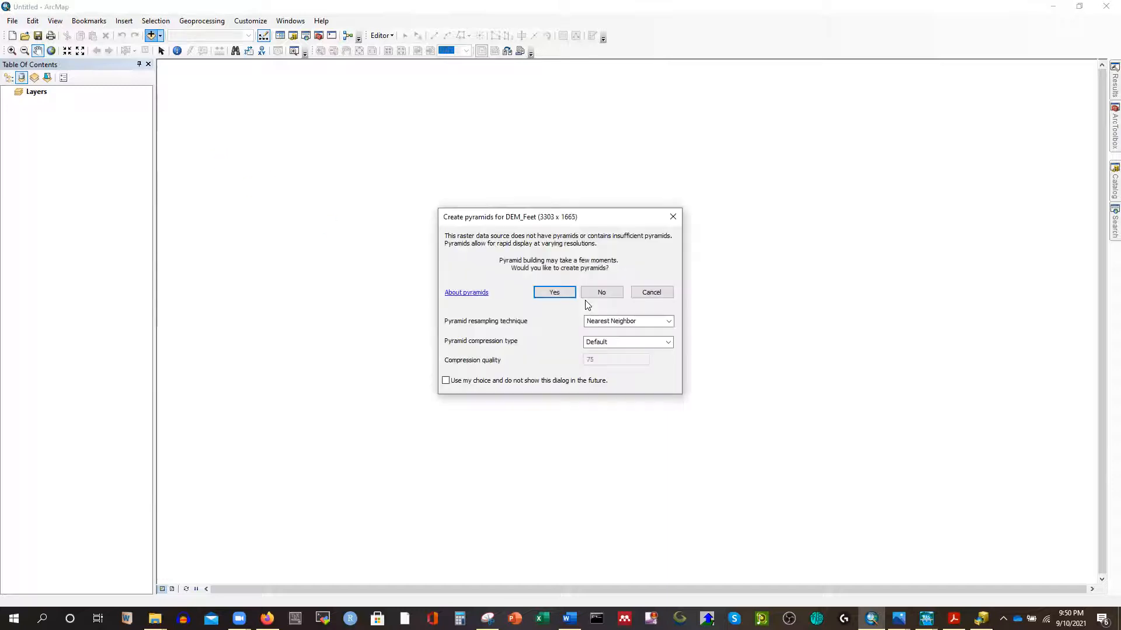
left_click(600, 293)
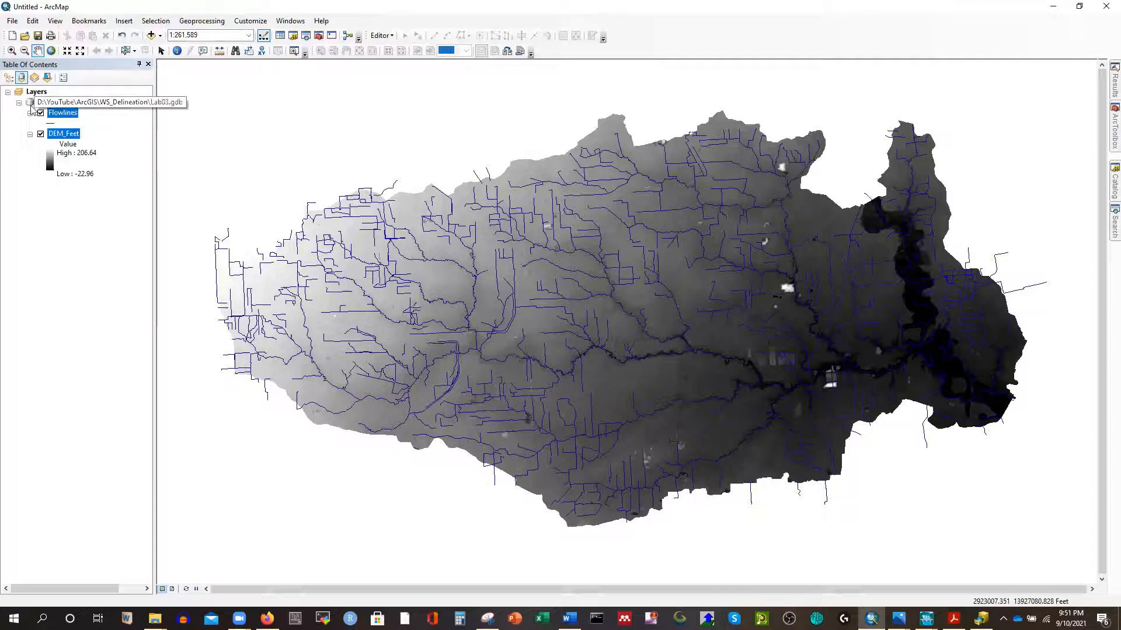
left_click(76, 225)
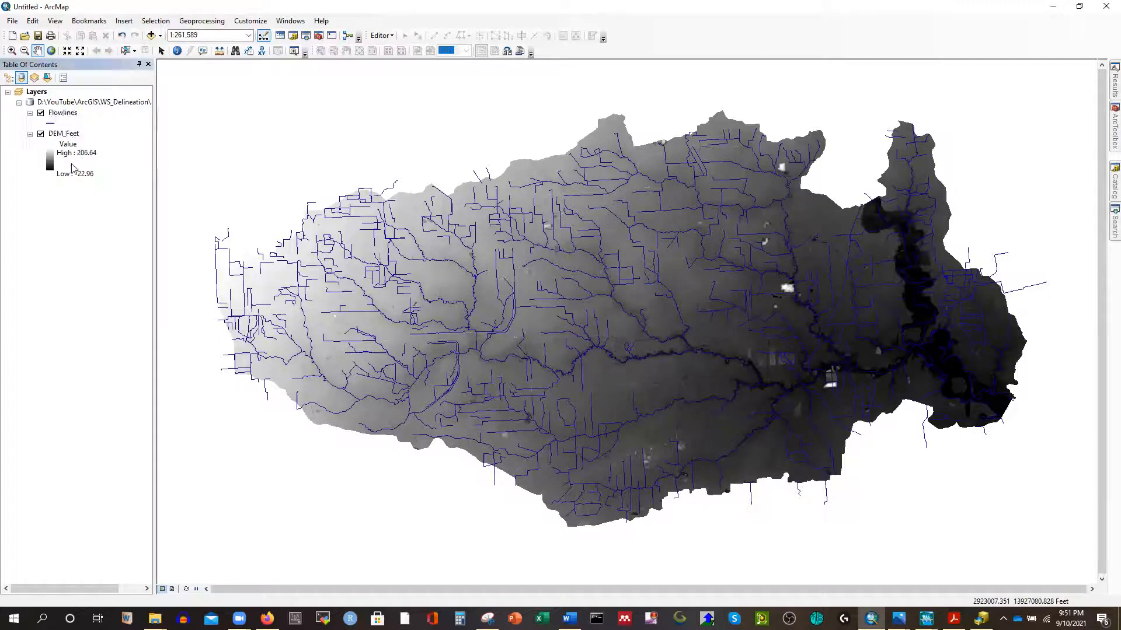
Examine the DEM_Feet layer's source properties, including its cell size, extent and statistics.
left_click(61, 133)
right_click(62, 133)
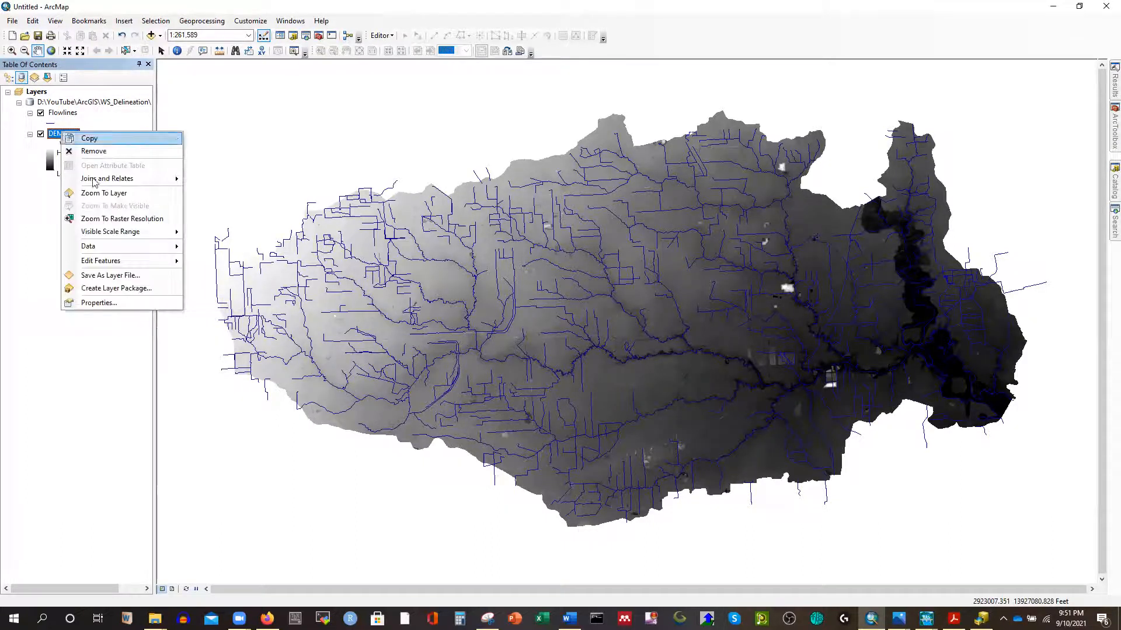
left_click(107, 304)
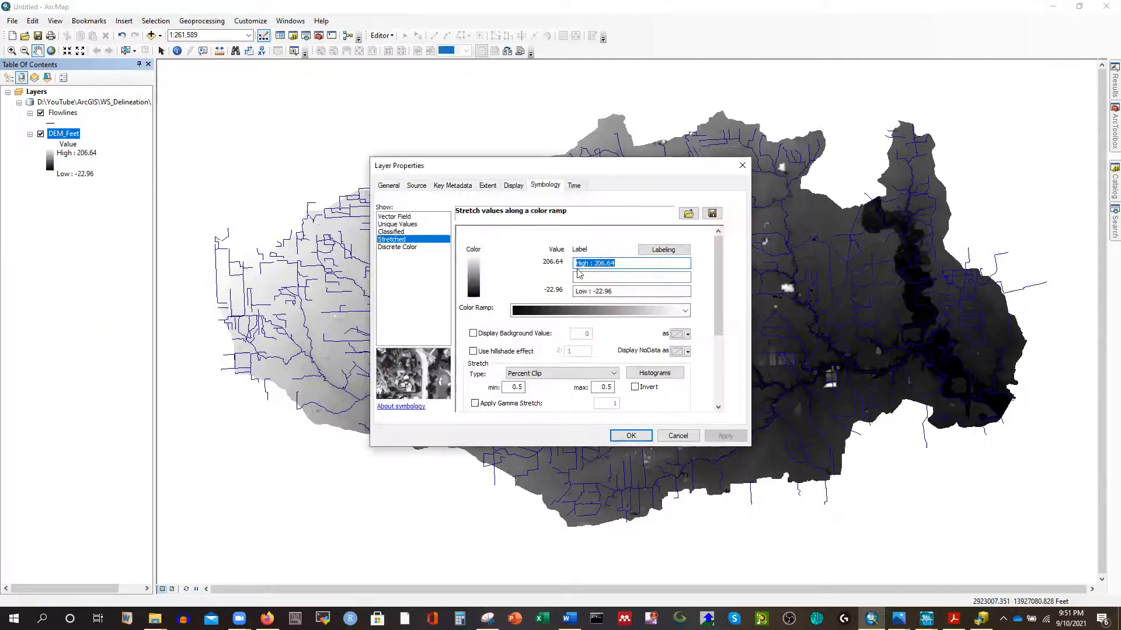
left_click(416, 185)
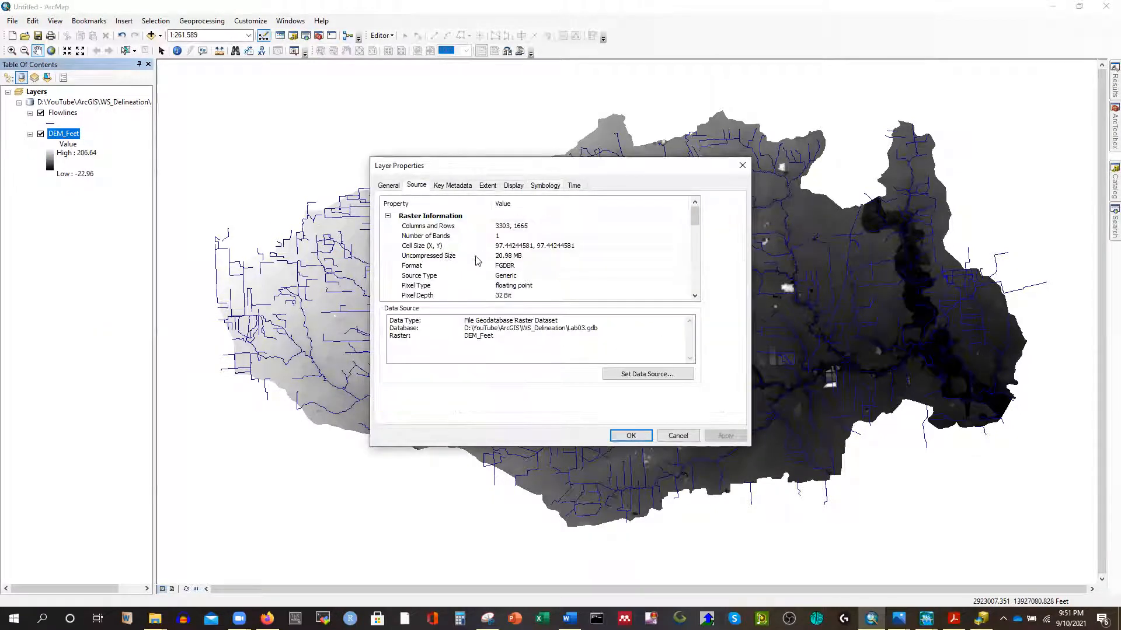
scroll(483, 259, "down", 3)
scroll(537, 255, "down", 2)
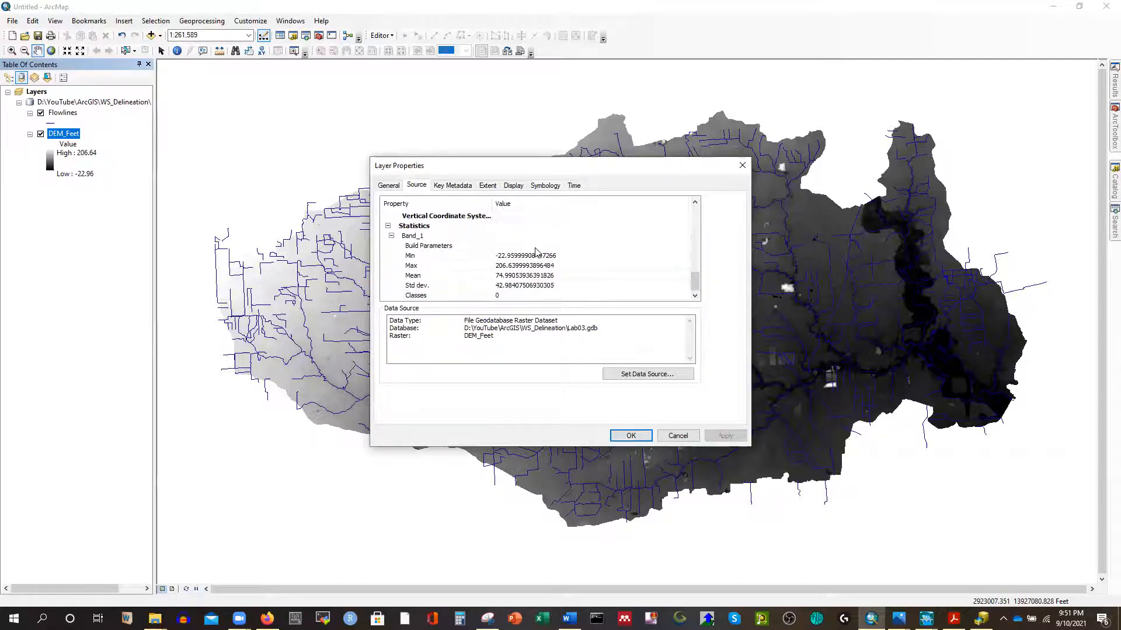
scroll(546, 277, "up", 5)
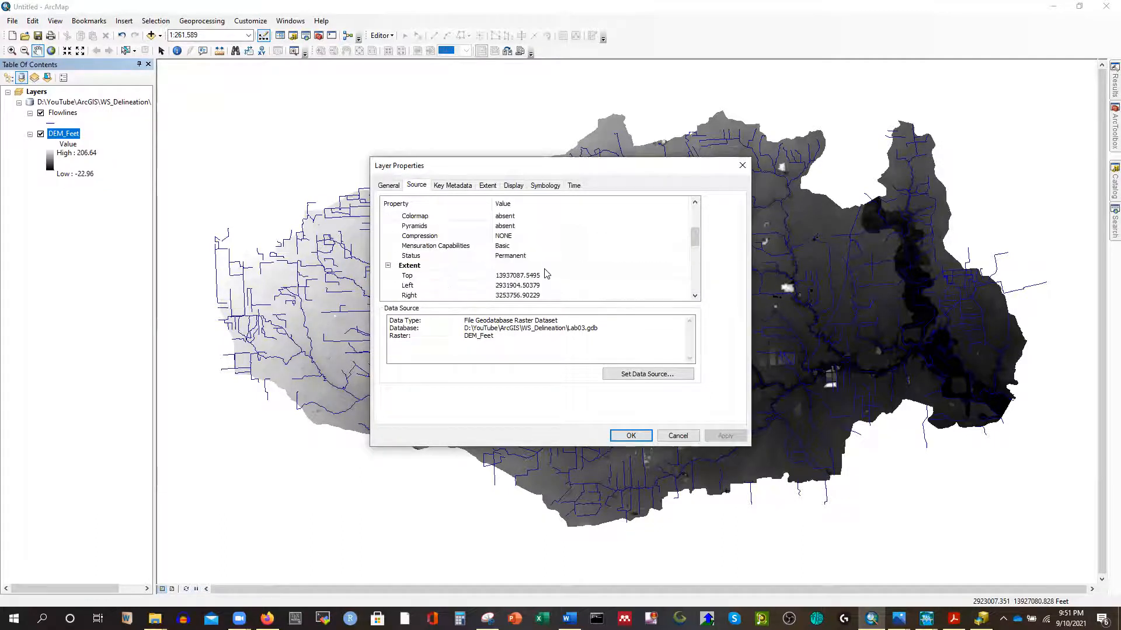
left_click(745, 166)
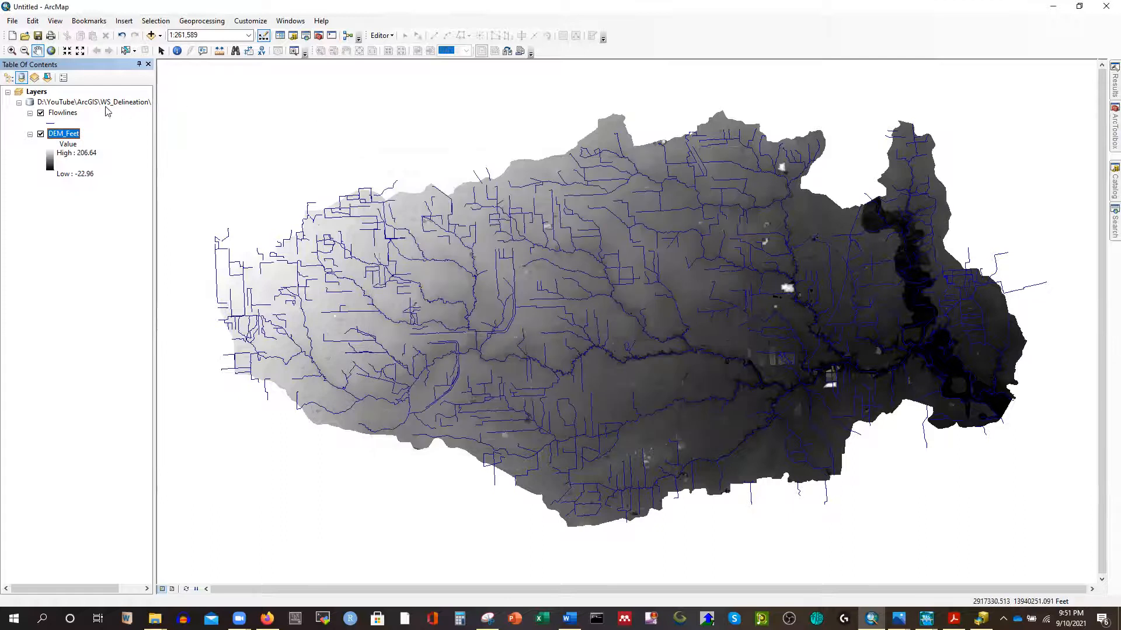
Examine the Flowlines layer's source properties for its geographic coordinate system, and close them.
right_click(65, 114)
left_click(118, 352)
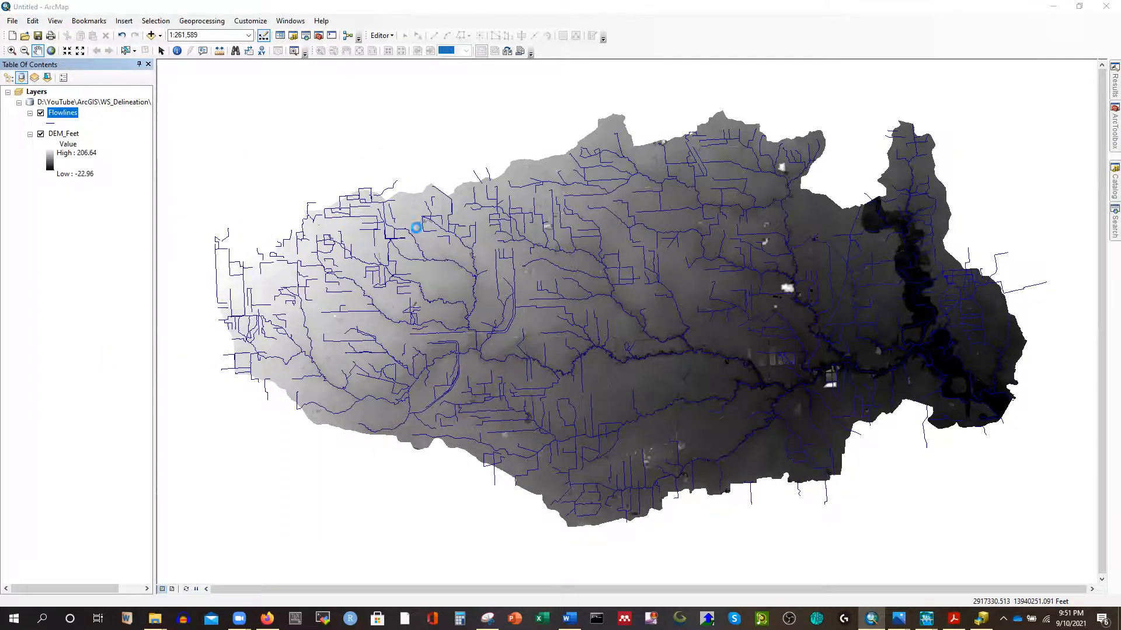
scroll(511, 298, "down", 2)
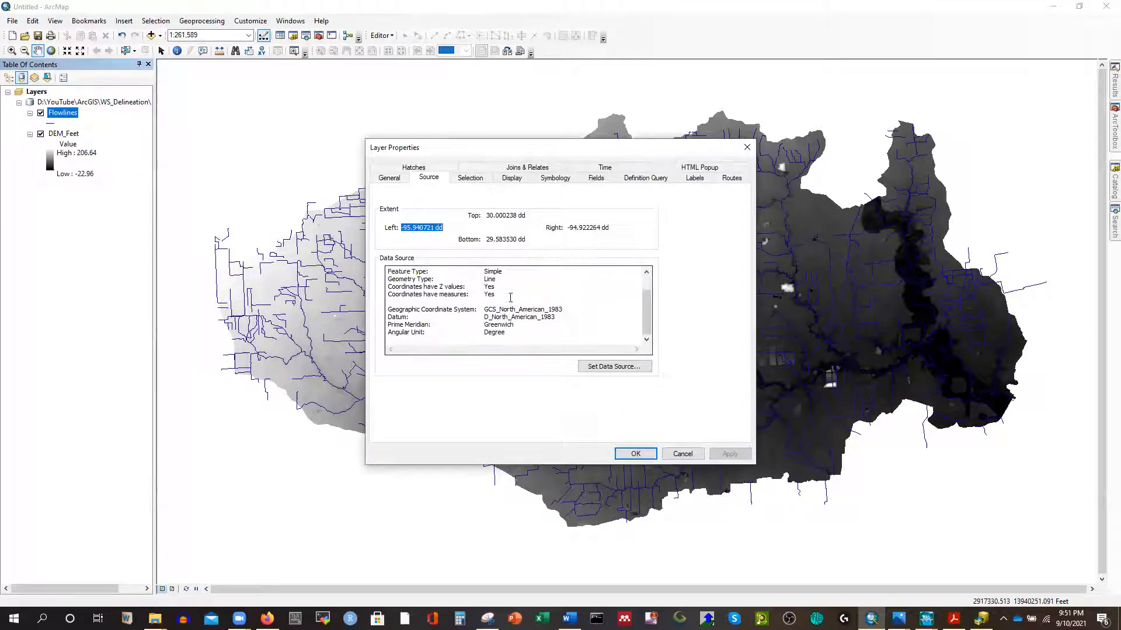
left_click(746, 149)
left_click(80, 248)
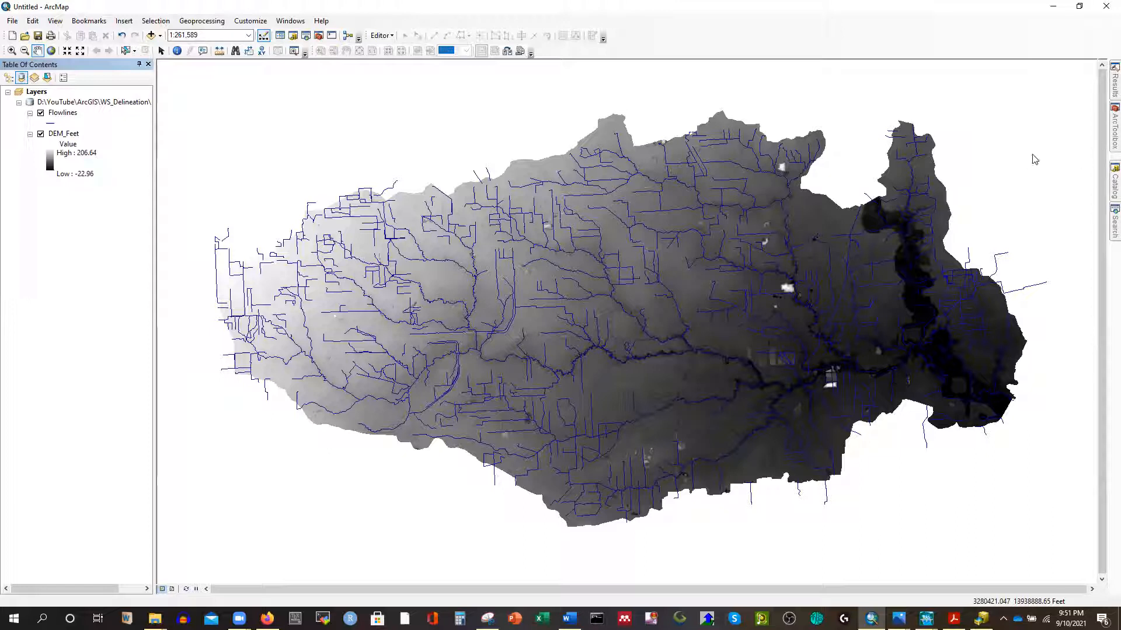
Open the Project tool for vector data with Flowlines as input and name the output Flowlines_Stateplane in Lab03.gdb.
left_click(1113, 130)
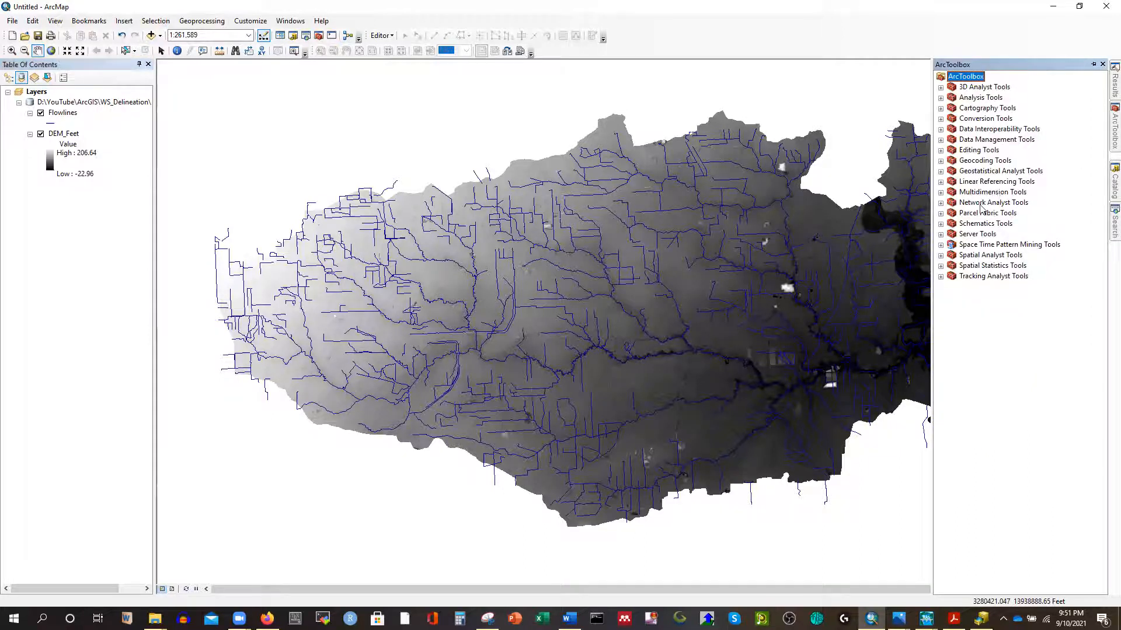
double_click(979, 141)
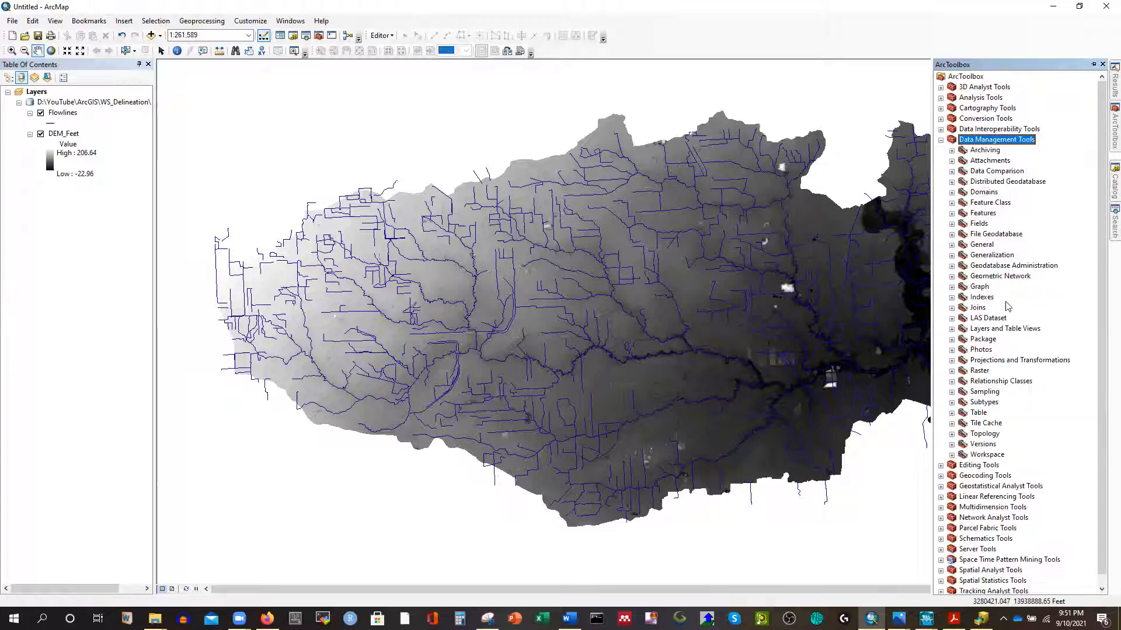
scroll(1008, 337, "down", 1)
double_click(1002, 350)
scroll(994, 305, "down", 3)
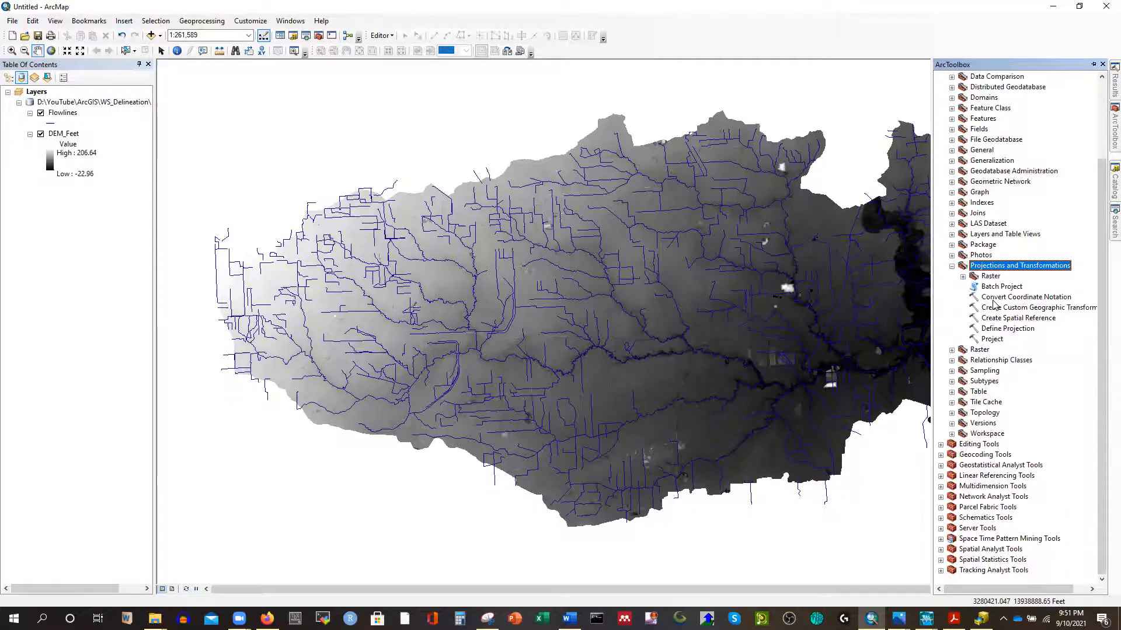
double_click(991, 339)
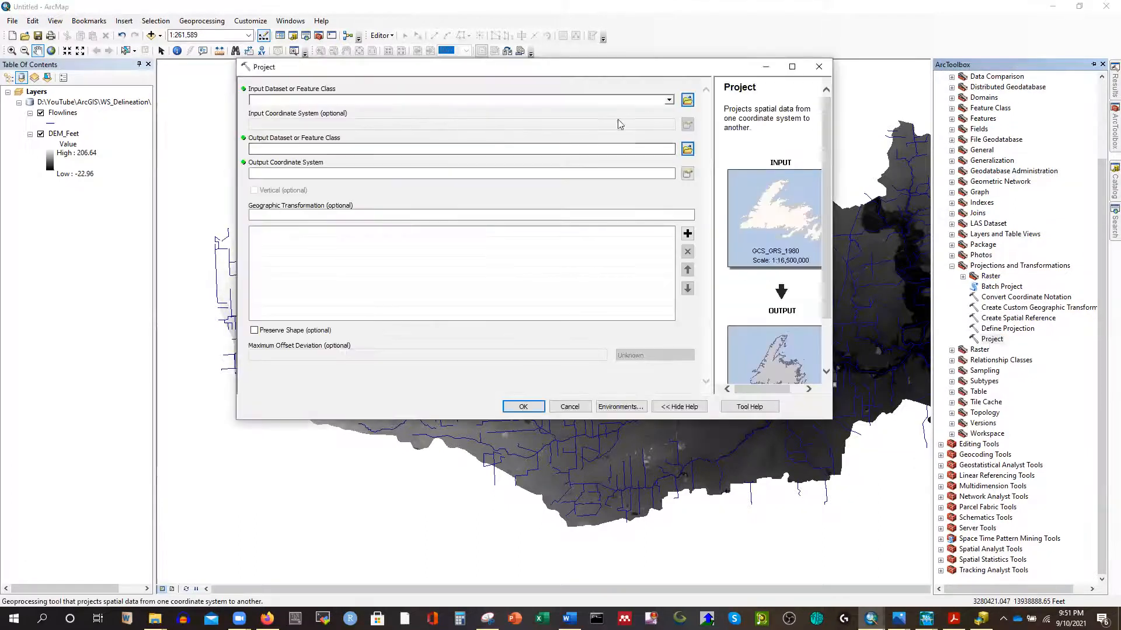
left_click(669, 100)
left_click(288, 112)
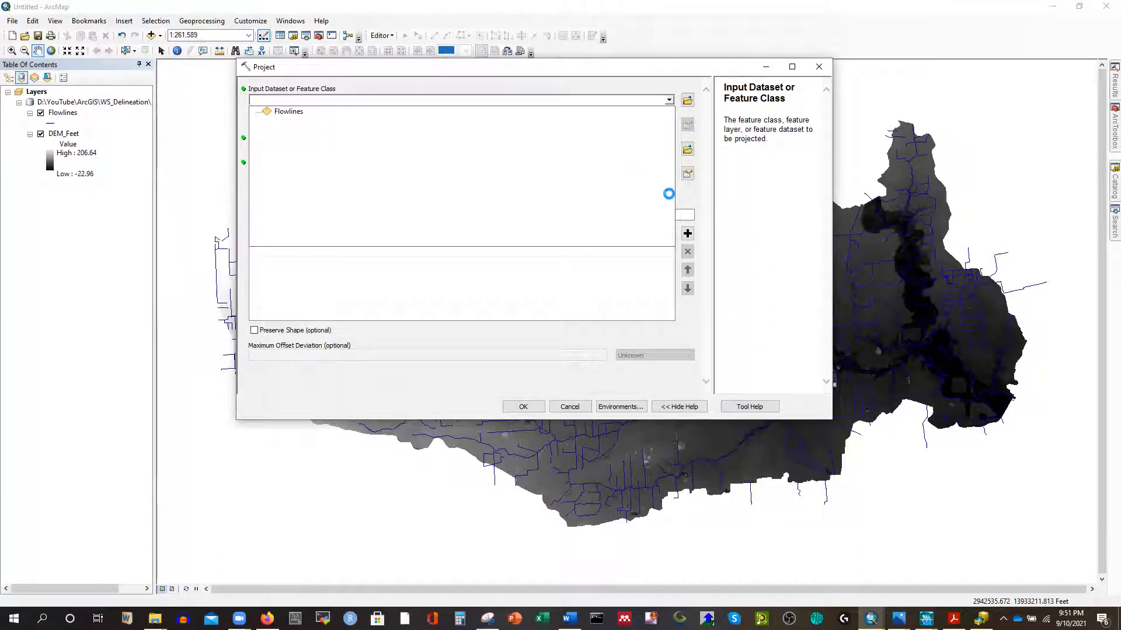
left_click(455, 150)
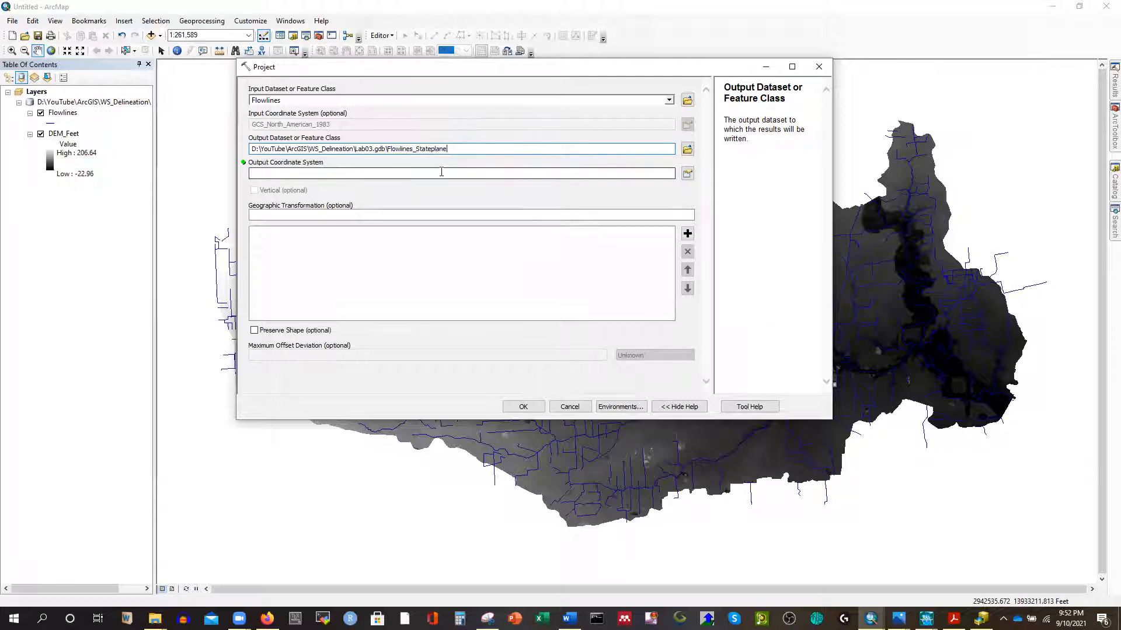
Project the flowlines to DEM_Feet's NAD_1983_2011_StatePlane_Texas_South_Central_FIPS_4204_FtUS coordinate system, and remove the original Flowlines layer from the map.
left_click(687, 173)
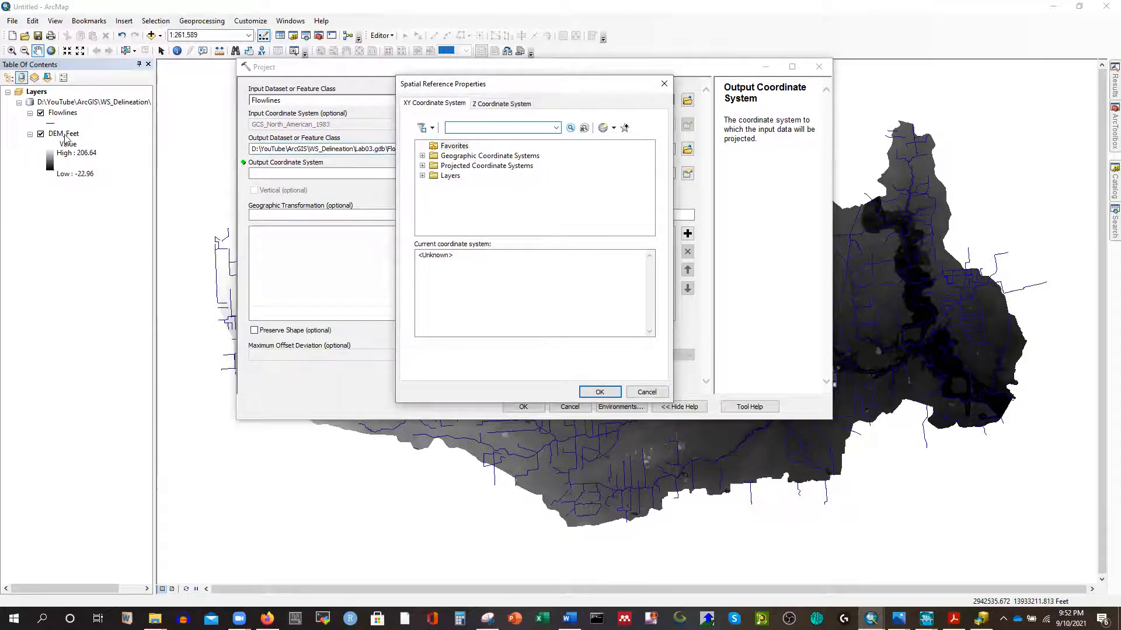
double_click(450, 177)
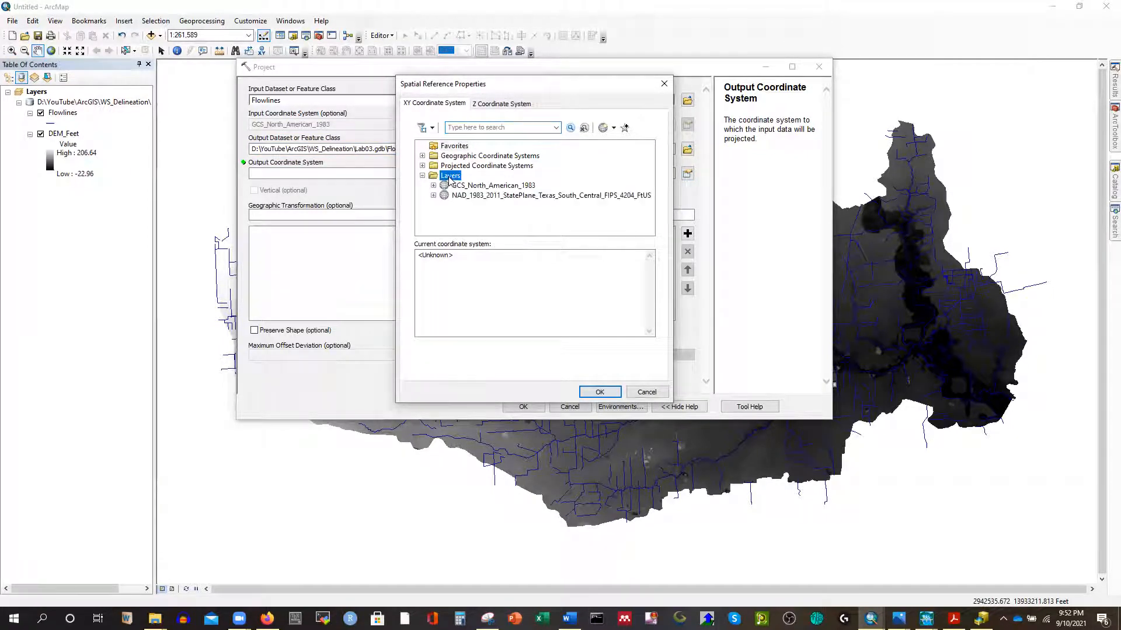
double_click(472, 196)
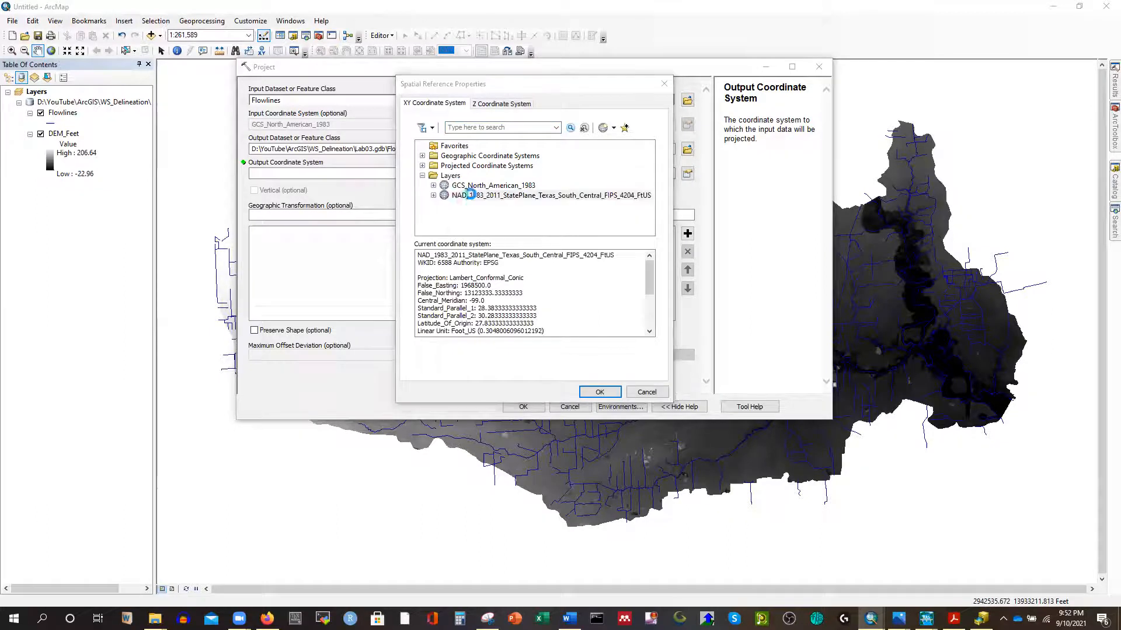
left_click(641, 85)
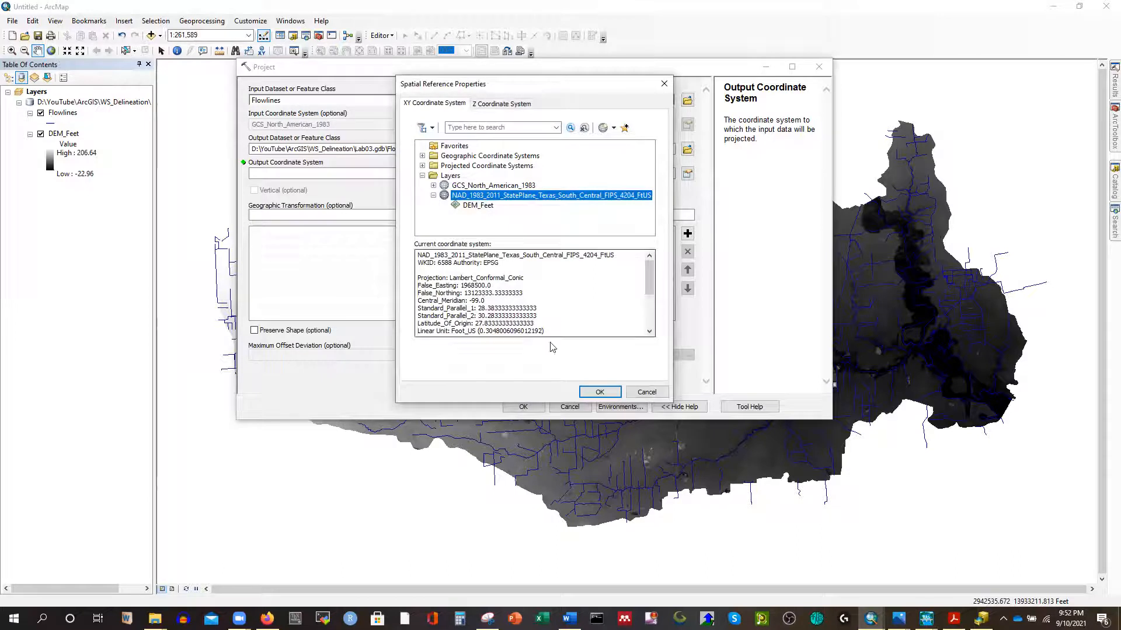
left_click(599, 392)
left_click(514, 407)
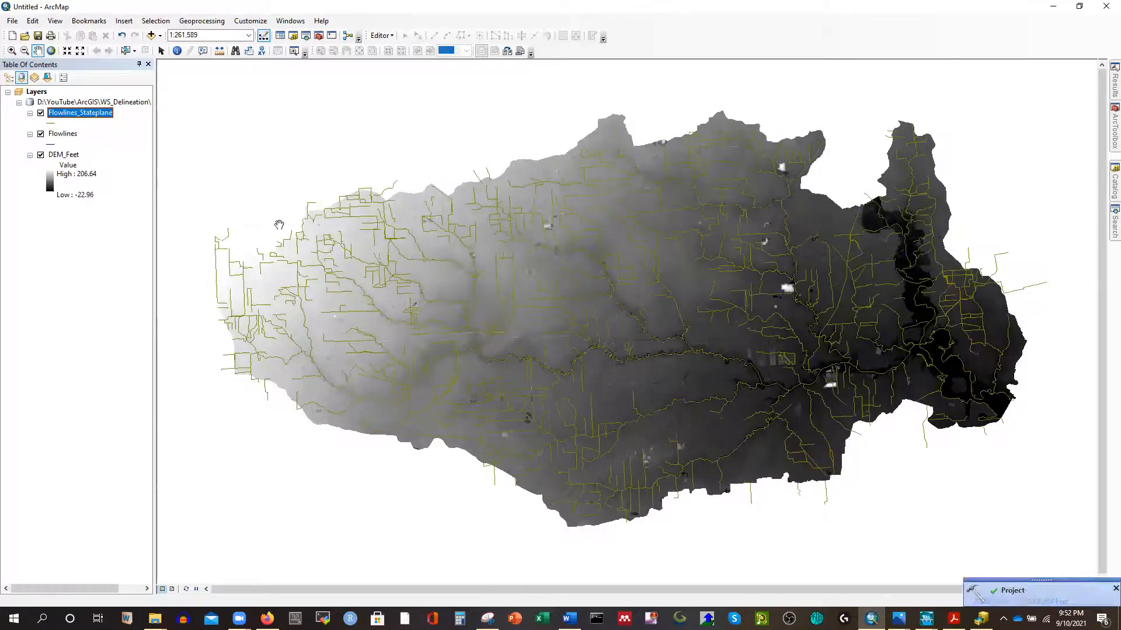
right_click(60, 136)
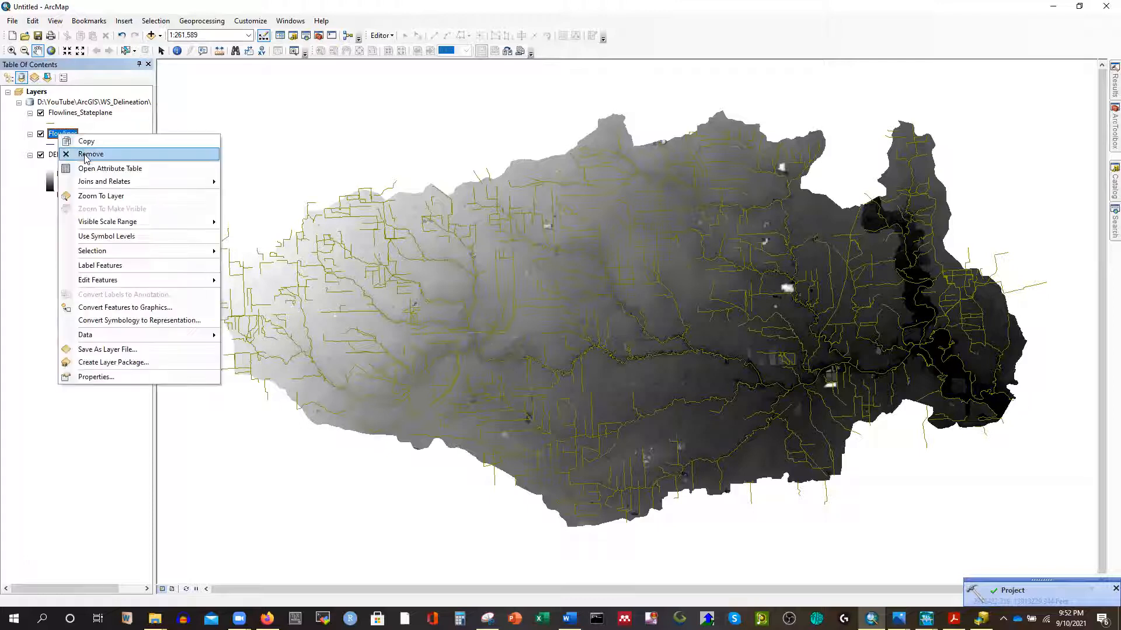
left_click(87, 152)
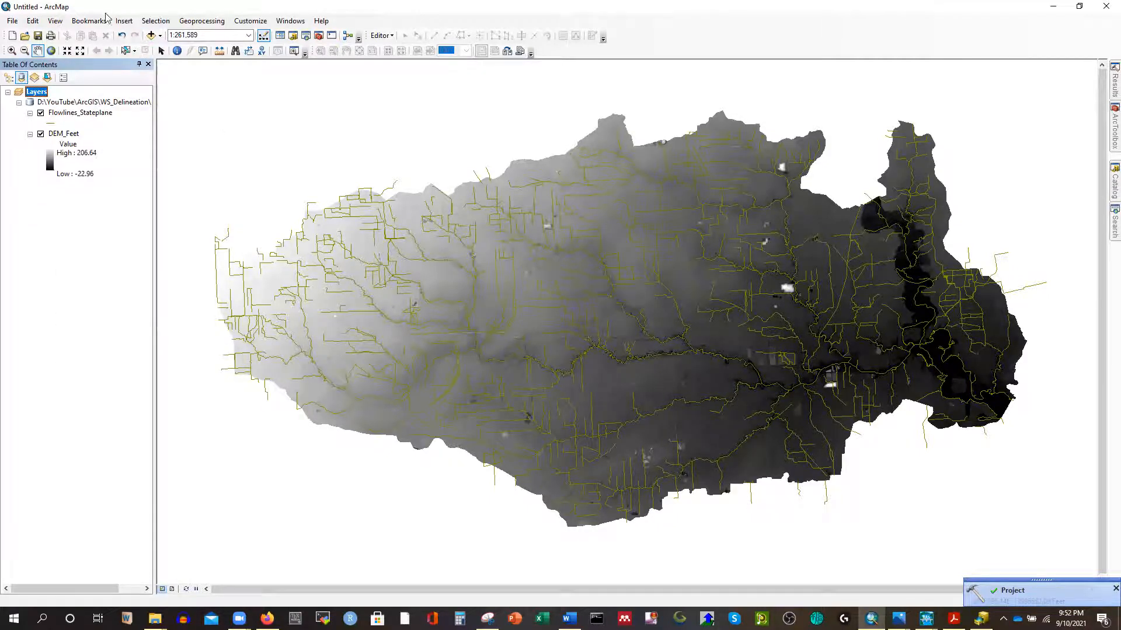
Set the map document to store relative pathnames to data sources.
left_click(11, 21)
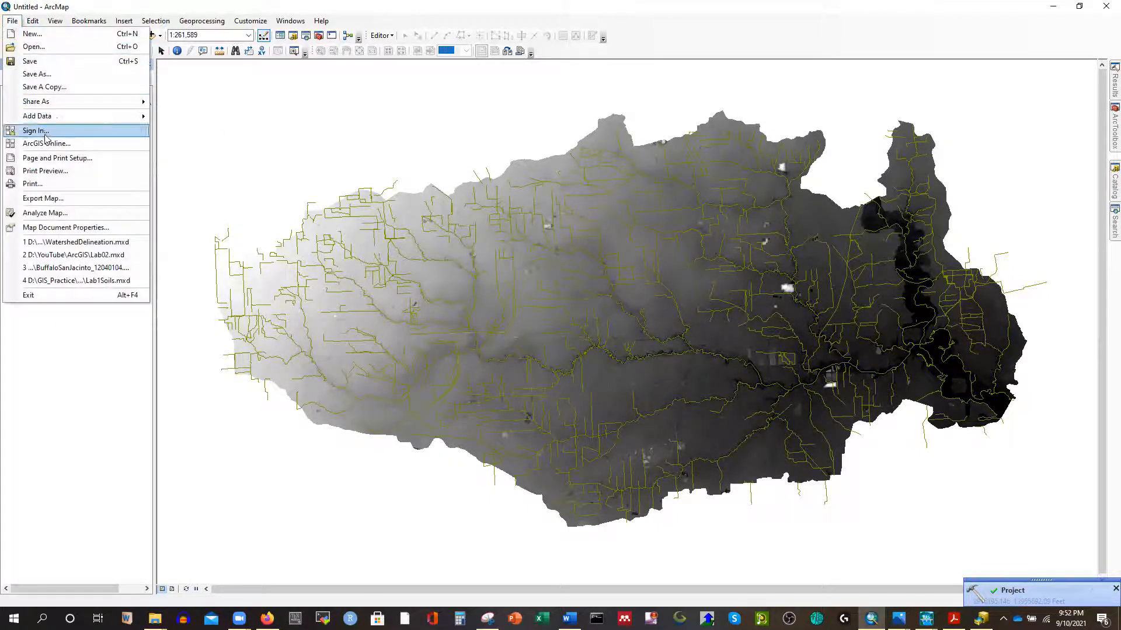
left_click(60, 230)
left_click(512, 430)
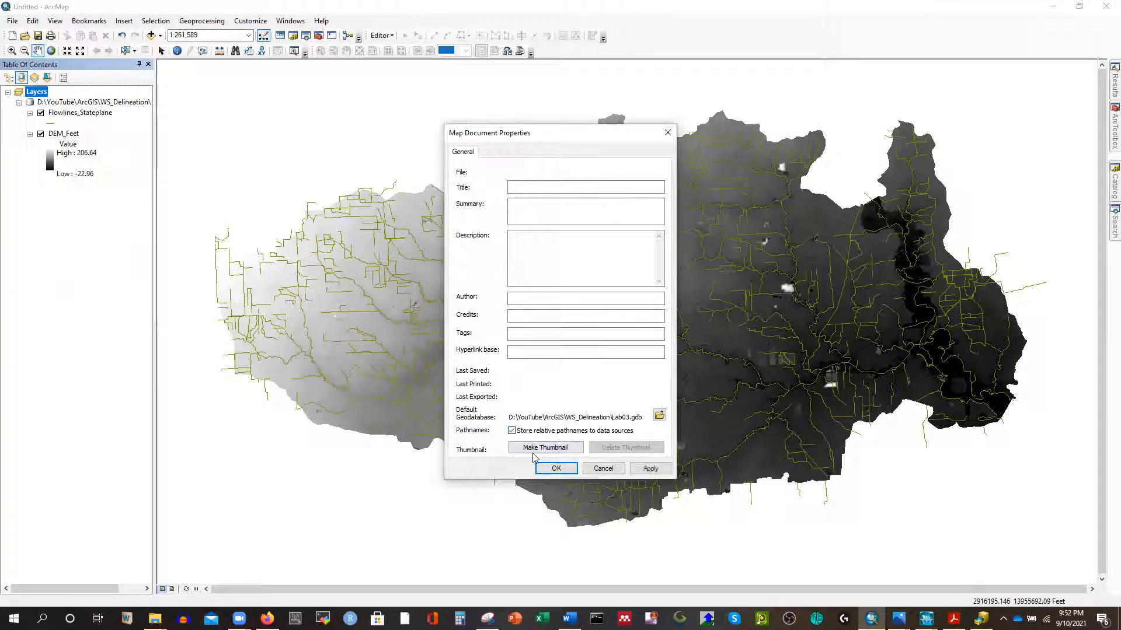
left_click(556, 468)
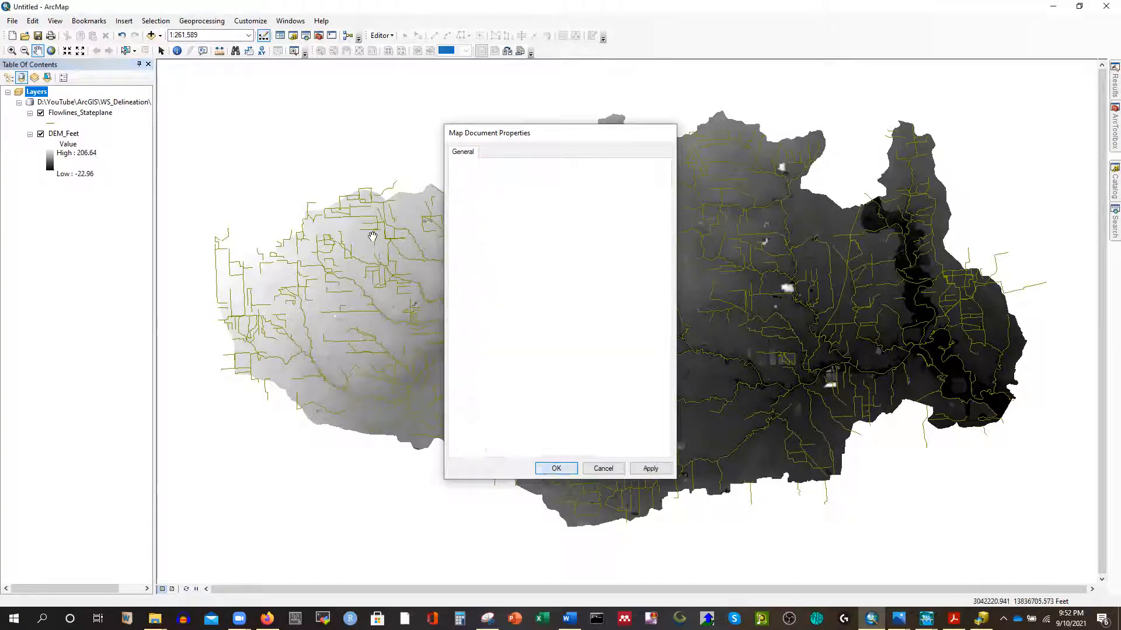
Save the map document as WS_Delineation in the ArcGIS\WS_Delineation folder.
left_click(12, 21)
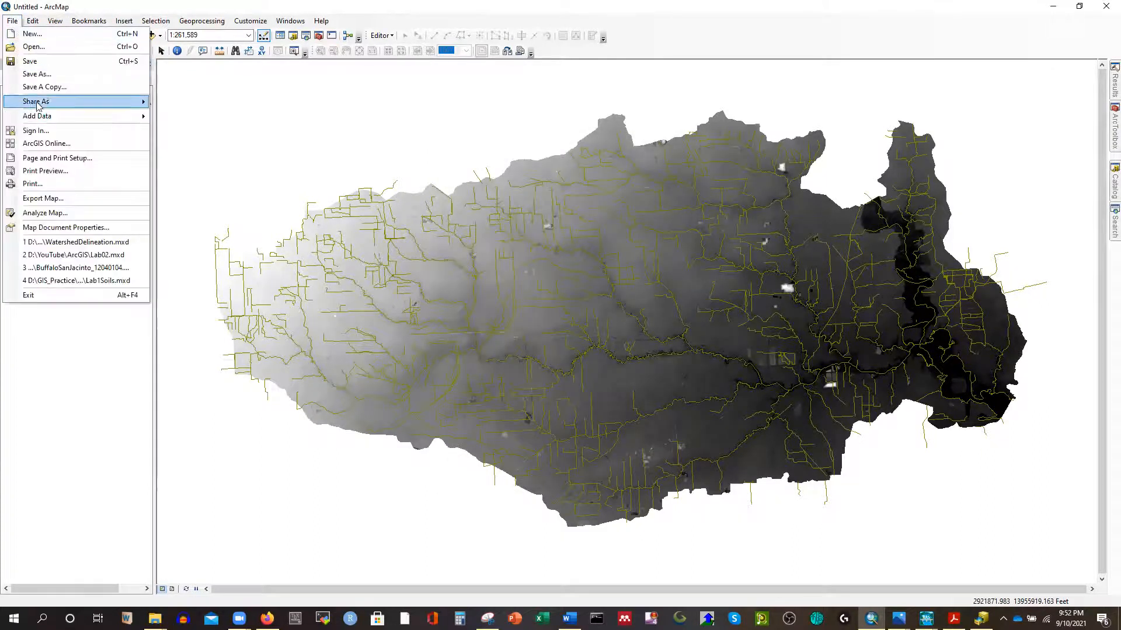
left_click(37, 74)
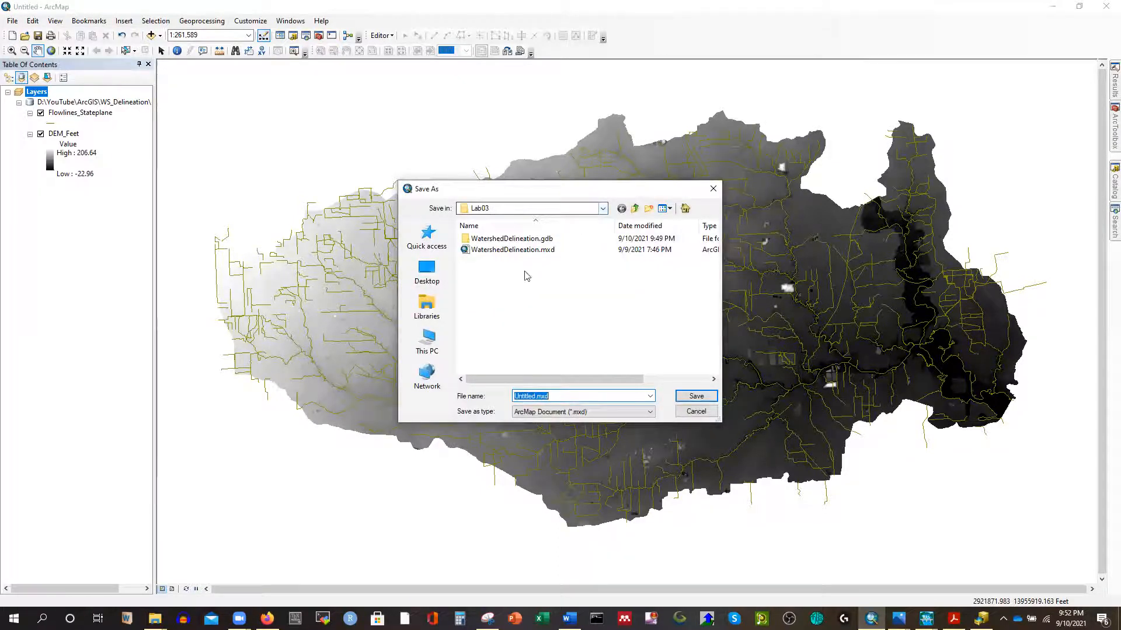
left_click(635, 209)
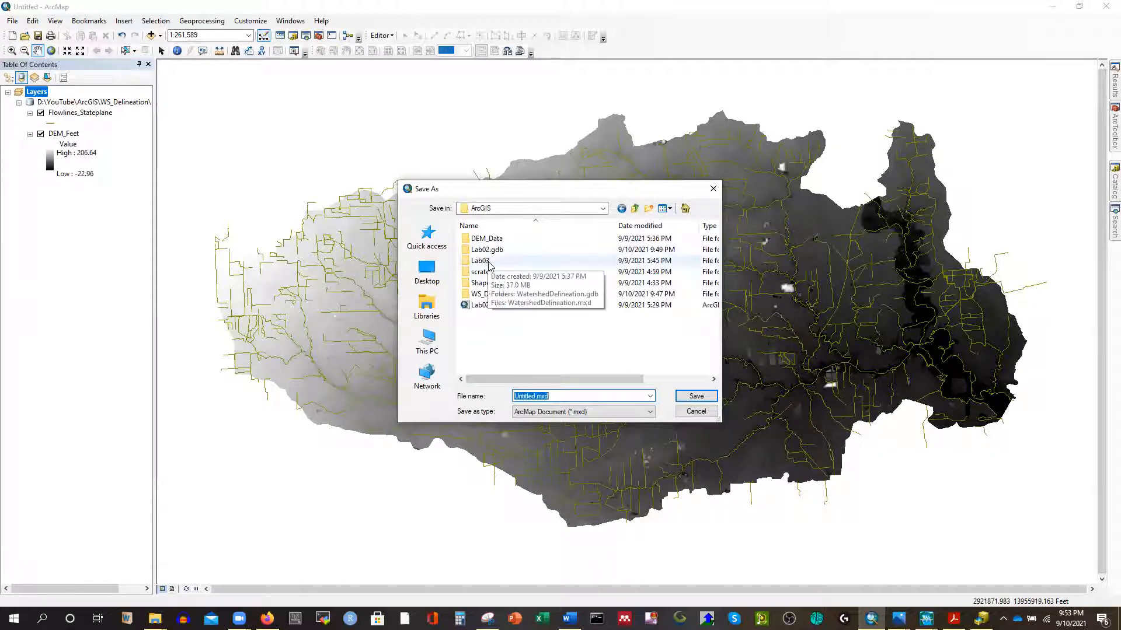
double_click(500, 294)
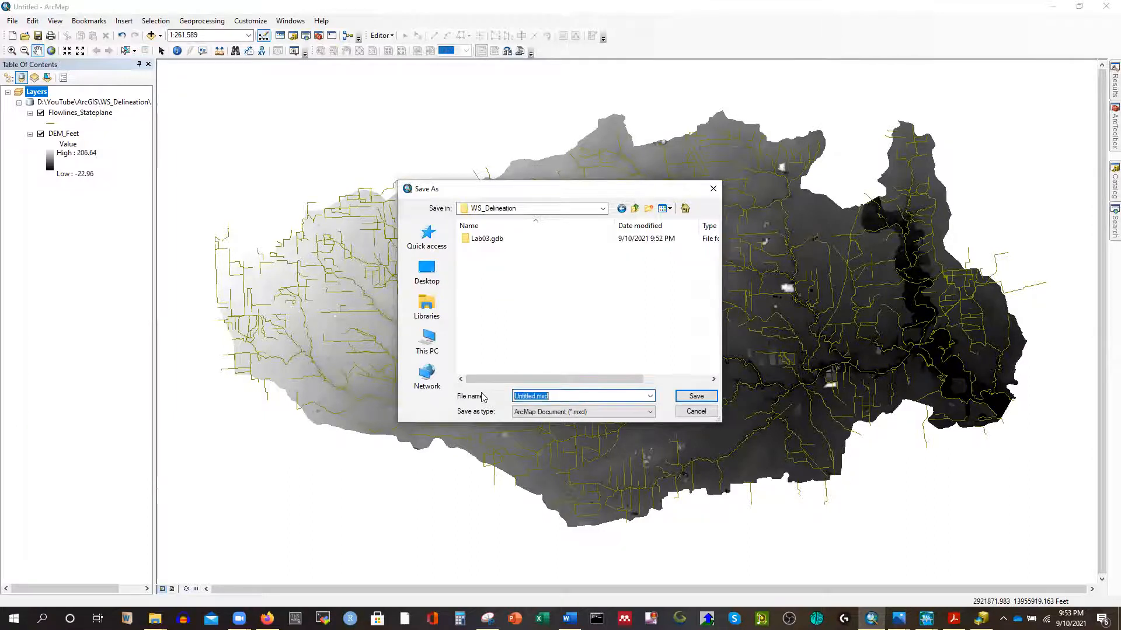
type("WS")
left_click(696, 396)
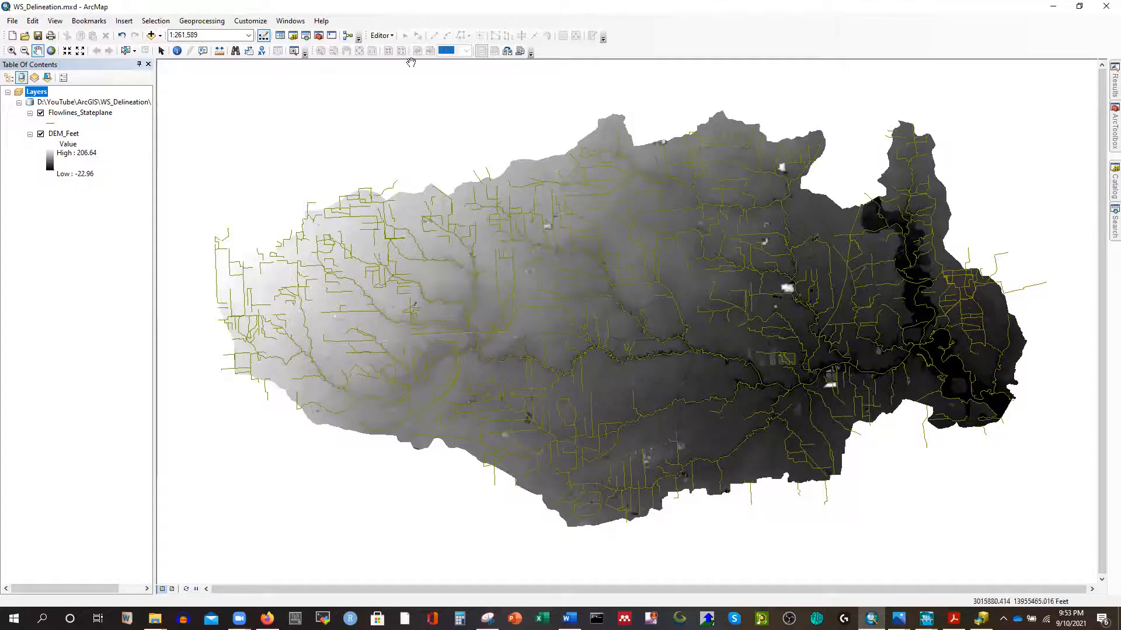
Check whether the Spatial Analyst extension is enabled, and close the extensions list.
left_click(249, 22)
left_click(269, 46)
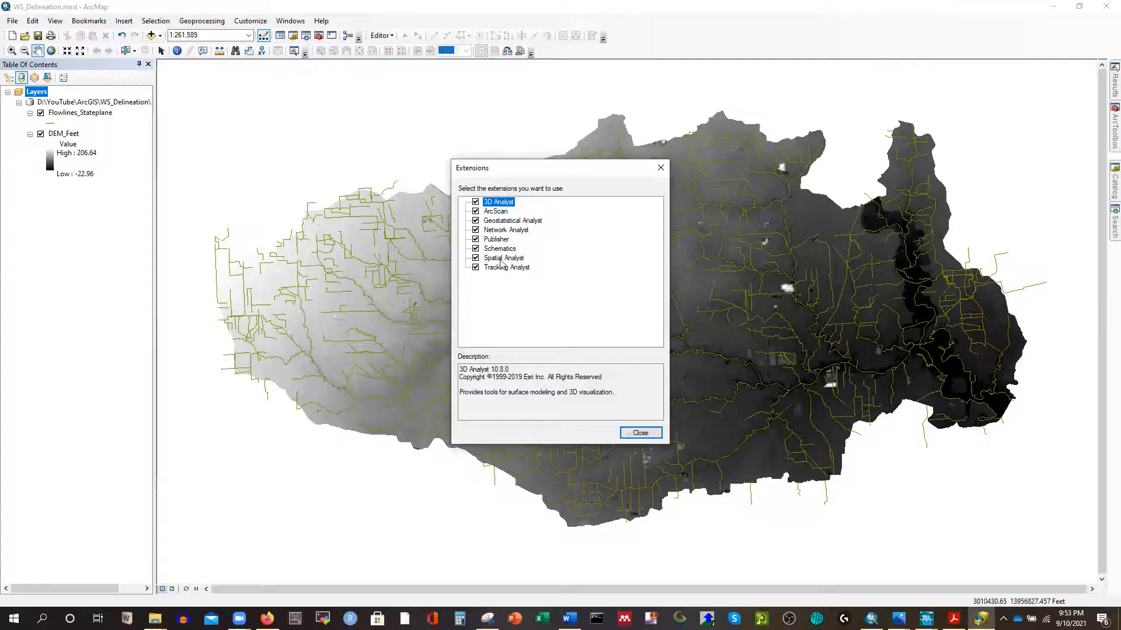
left_click(640, 432)
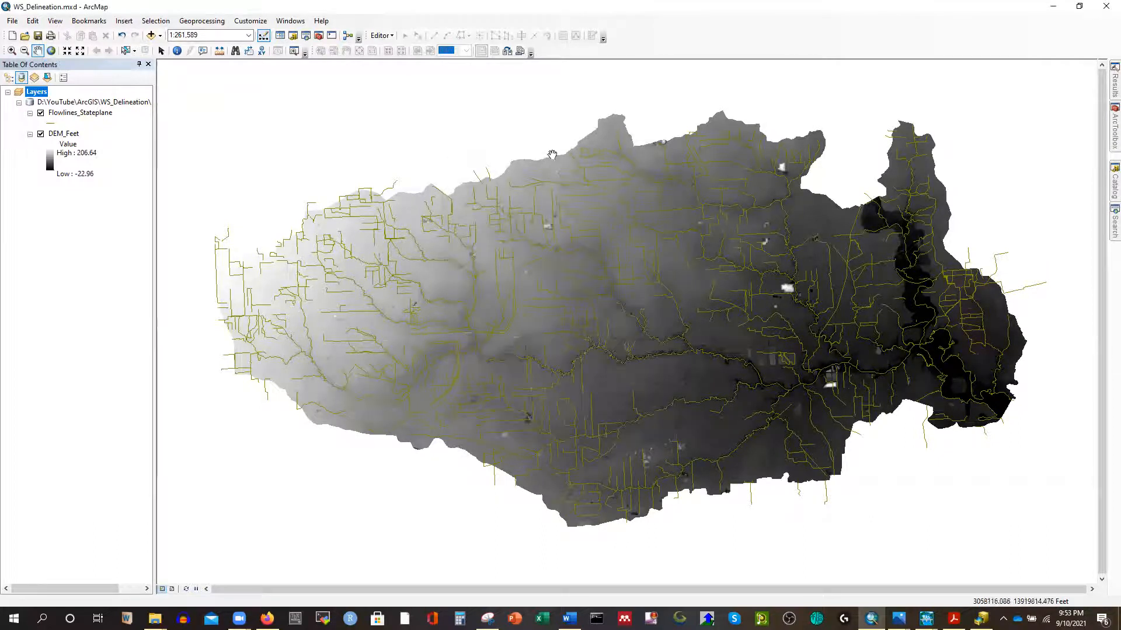
Expand Spatial Analyst Tools in the toolbox and look over its toolsets.
mouse_move(1115, 128)
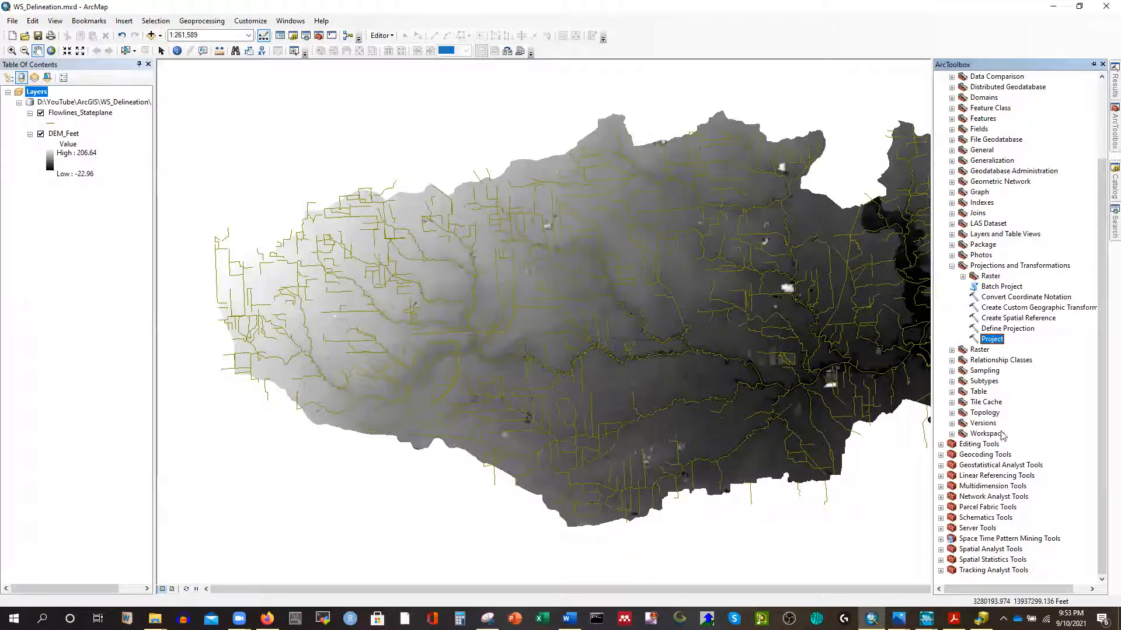
double_click(981, 550)
scroll(1003, 416, "down", 1)
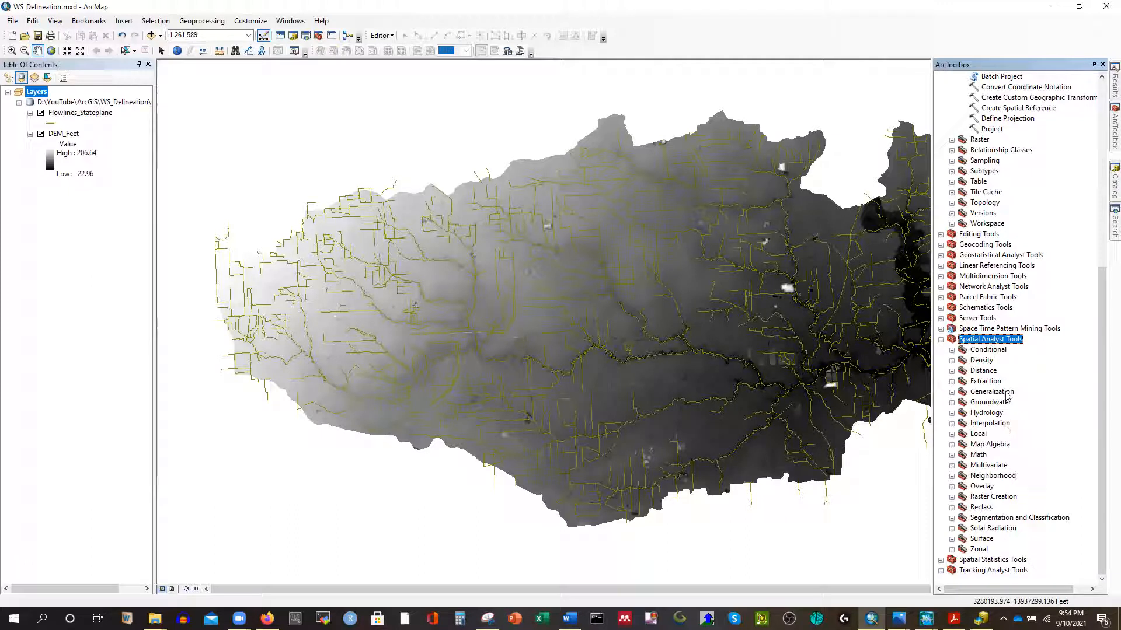
Open the Feature to Raster conversion tool and use Flowlines_Stateplane as the input features.
scroll(1015, 409, "up", 10)
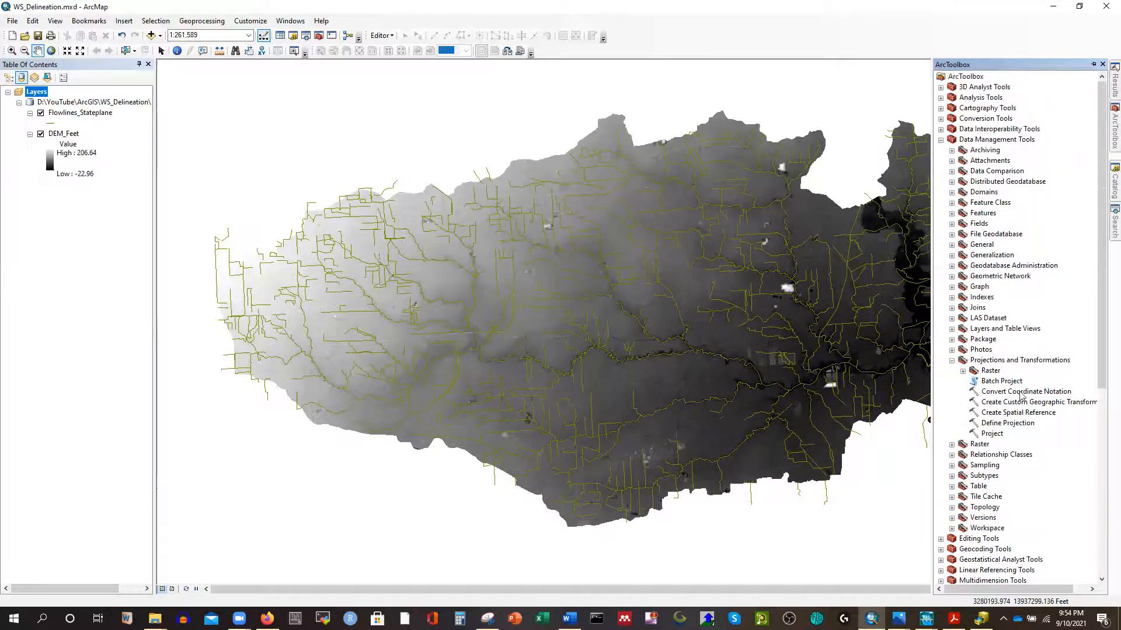
double_click(982, 119)
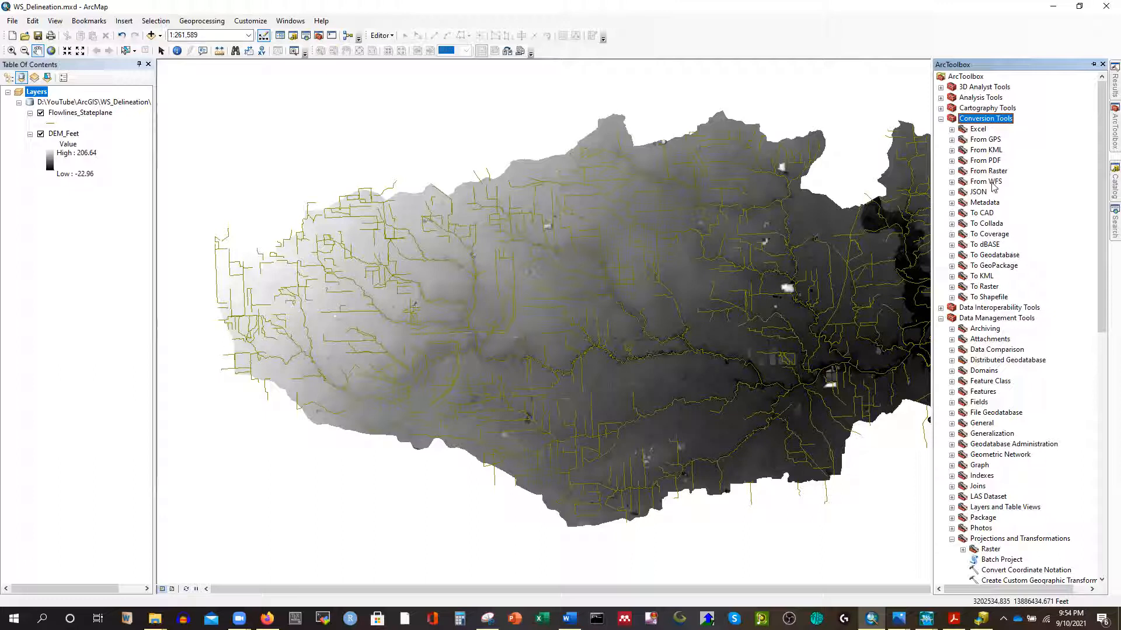
double_click(984, 287)
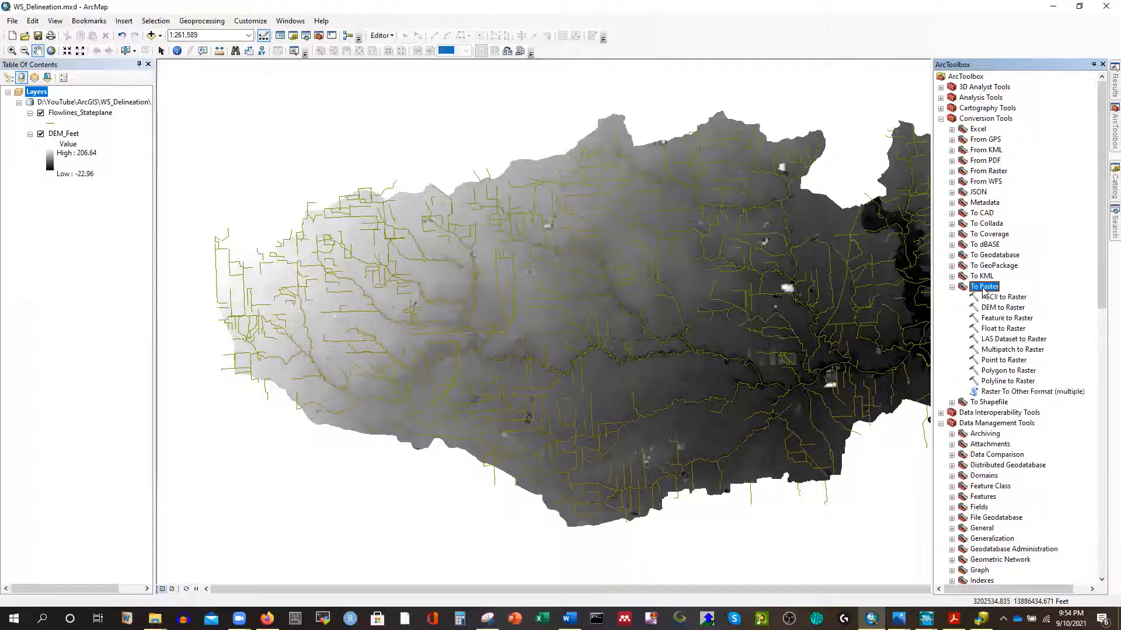
scroll(1010, 294, "down", 1)
double_click(1007, 287)
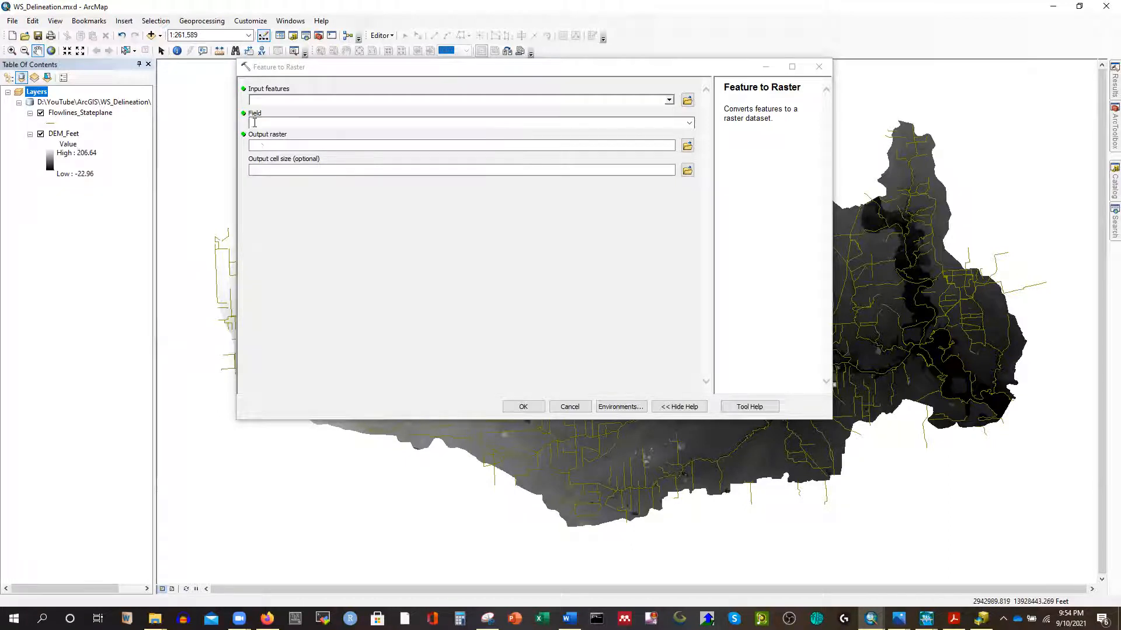
left_click(669, 100)
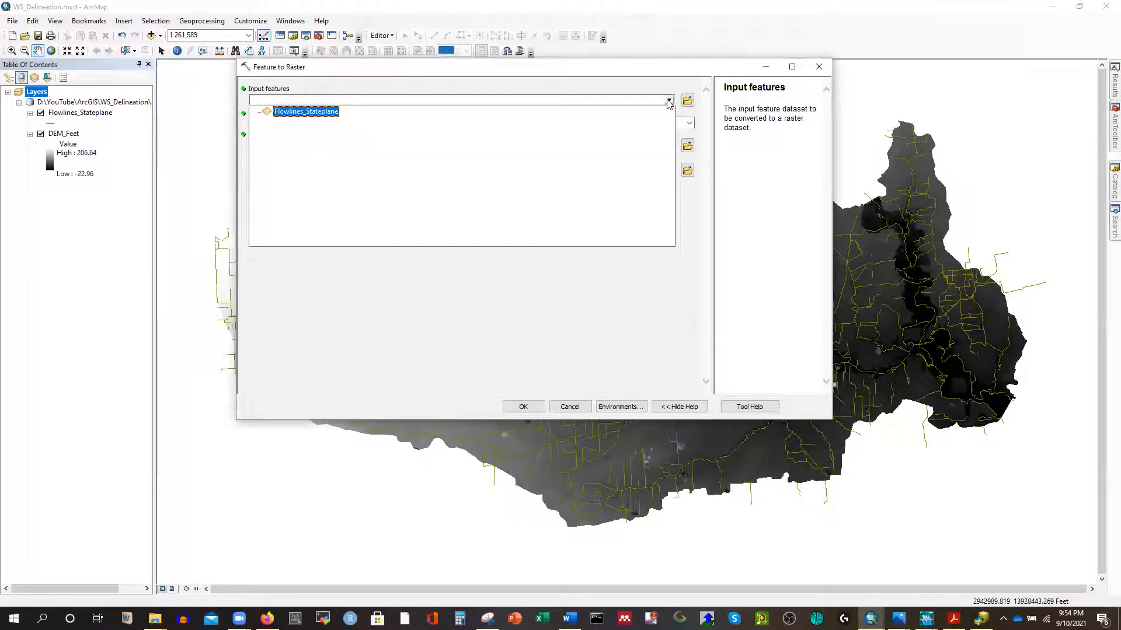
left_click(309, 112)
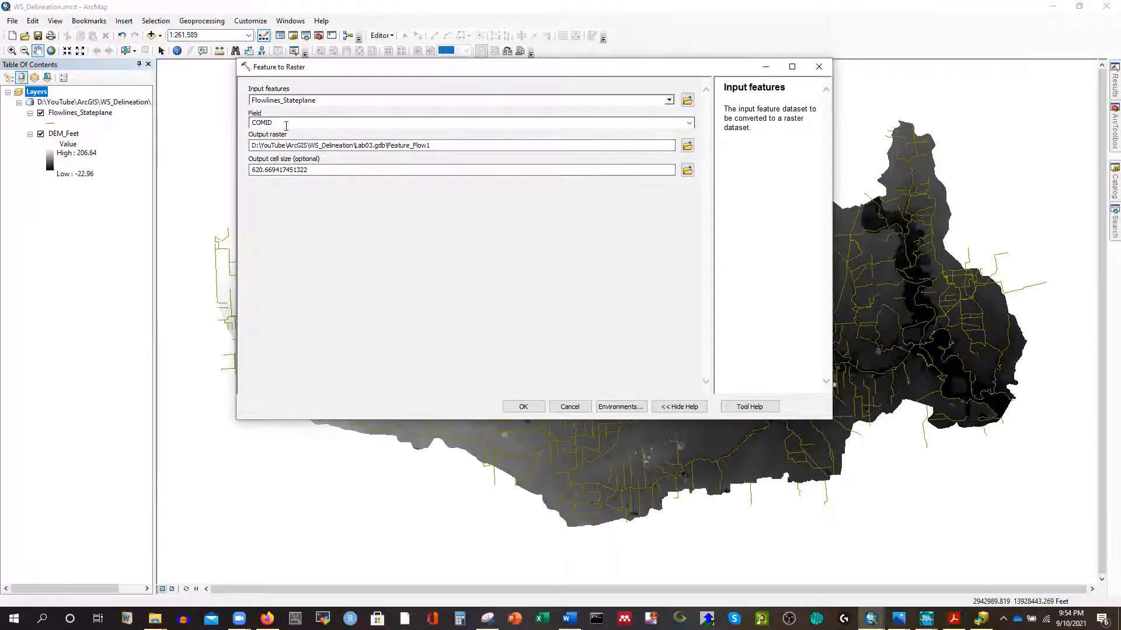
Name the output raster Flowlines_Raster in Lab03.gdb.
left_click(466, 145)
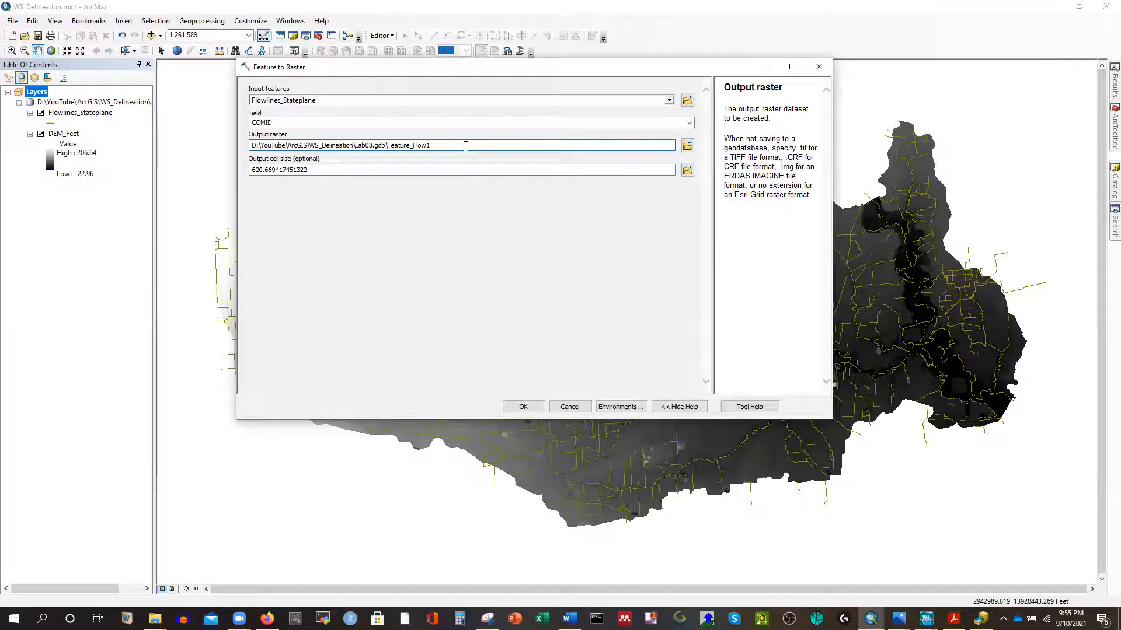
key("BackSpace")
key("BackSpace")
key("BackSpace")
key("BackSpace")
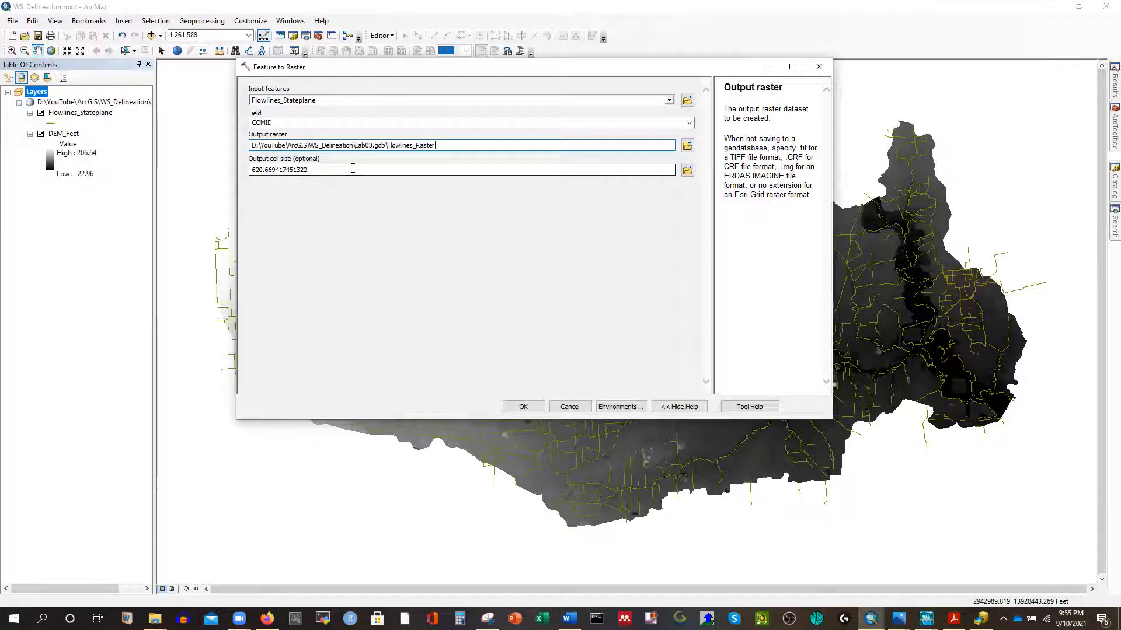
Set the tool's processing extent and snap raster to DEM_Feet, and run the conversion of the flowlines to a raster.
left_click(619, 408)
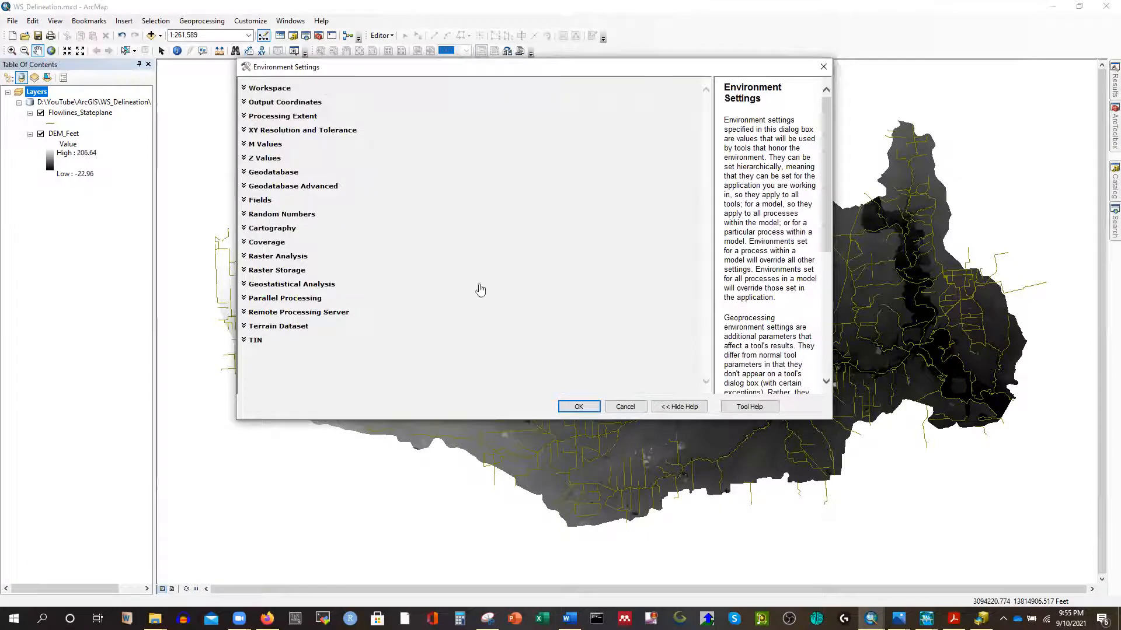
left_click(300, 118)
left_click(624, 140)
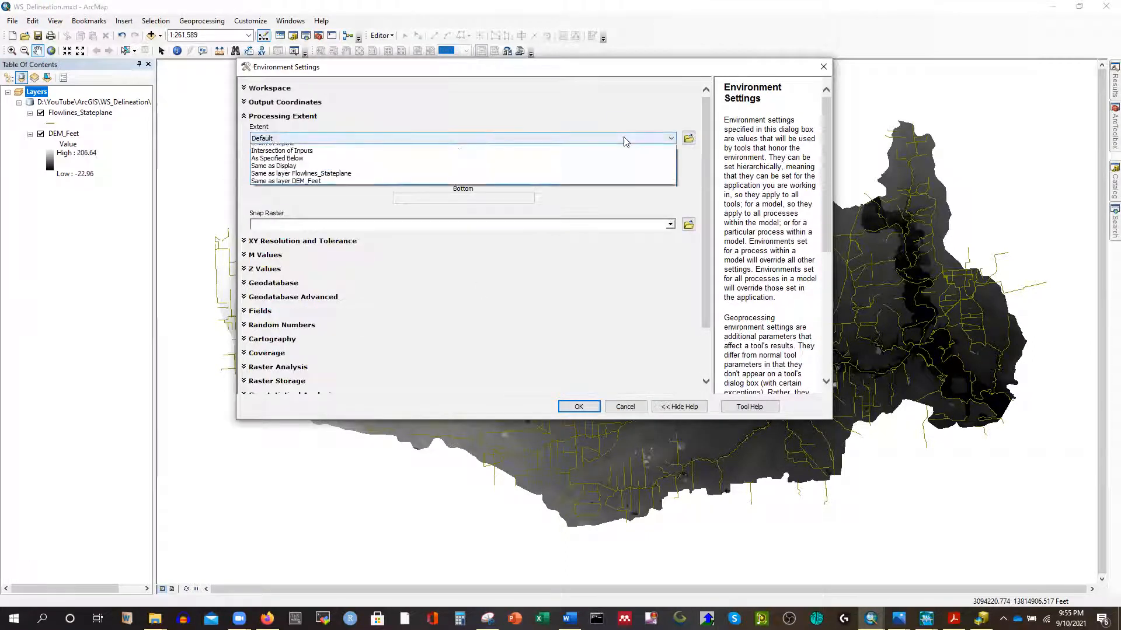
left_click(291, 195)
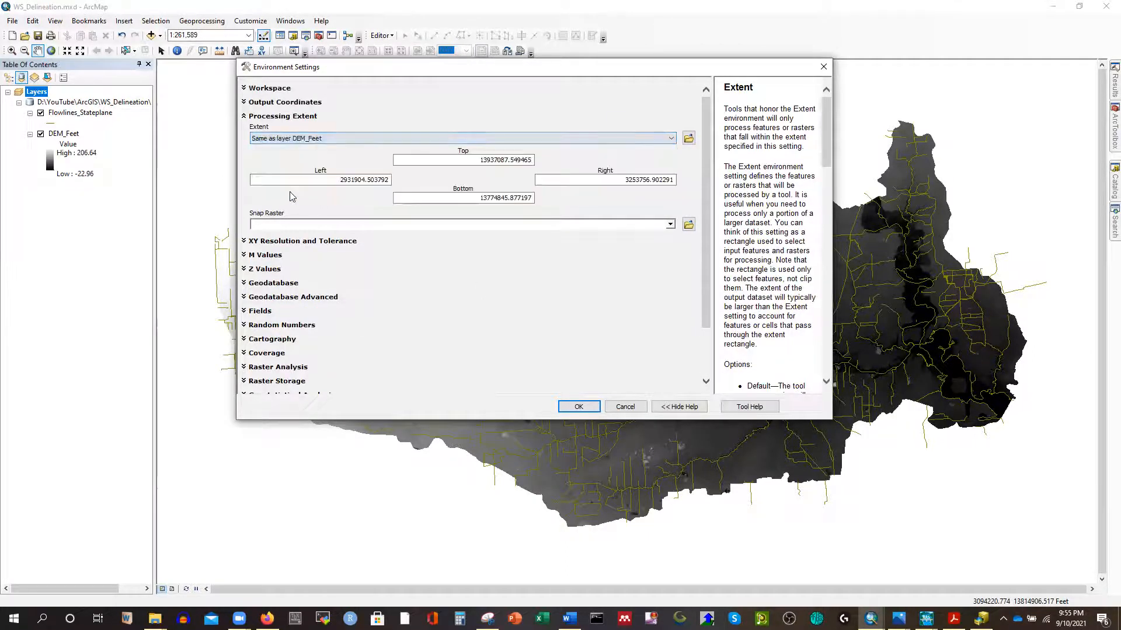
left_click(670, 225)
left_click(289, 233)
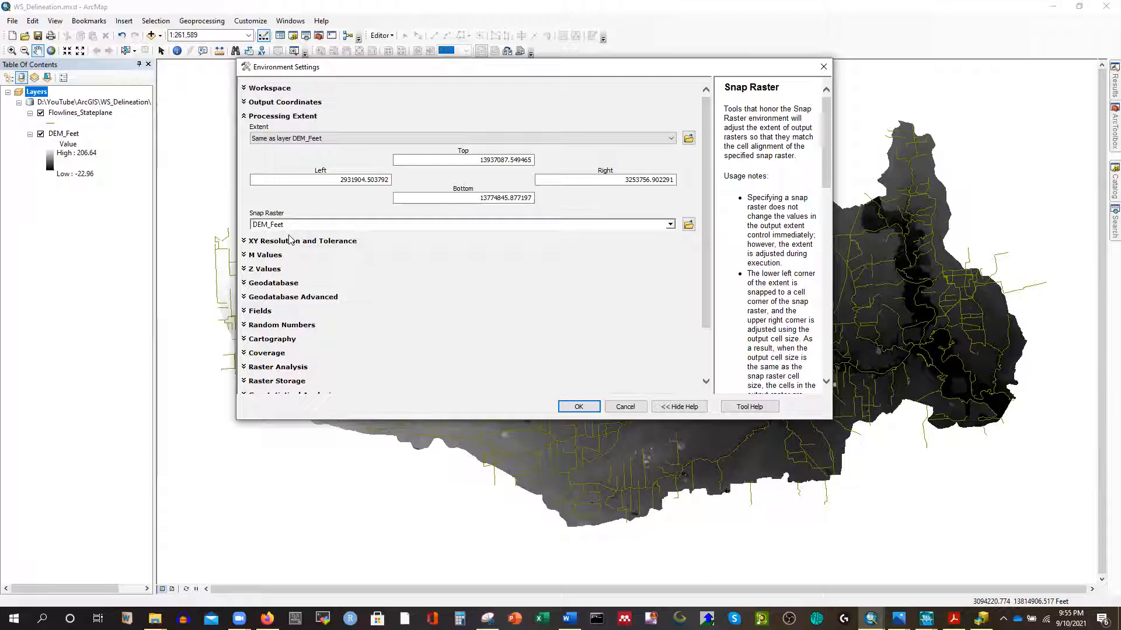
left_click(576, 407)
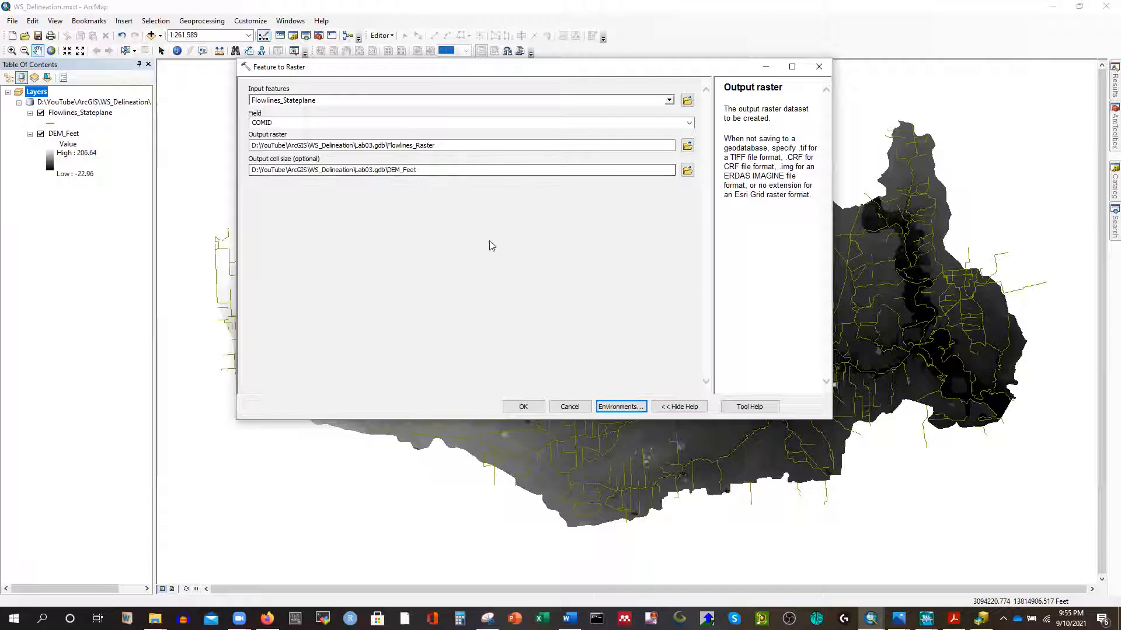
left_click(523, 406)
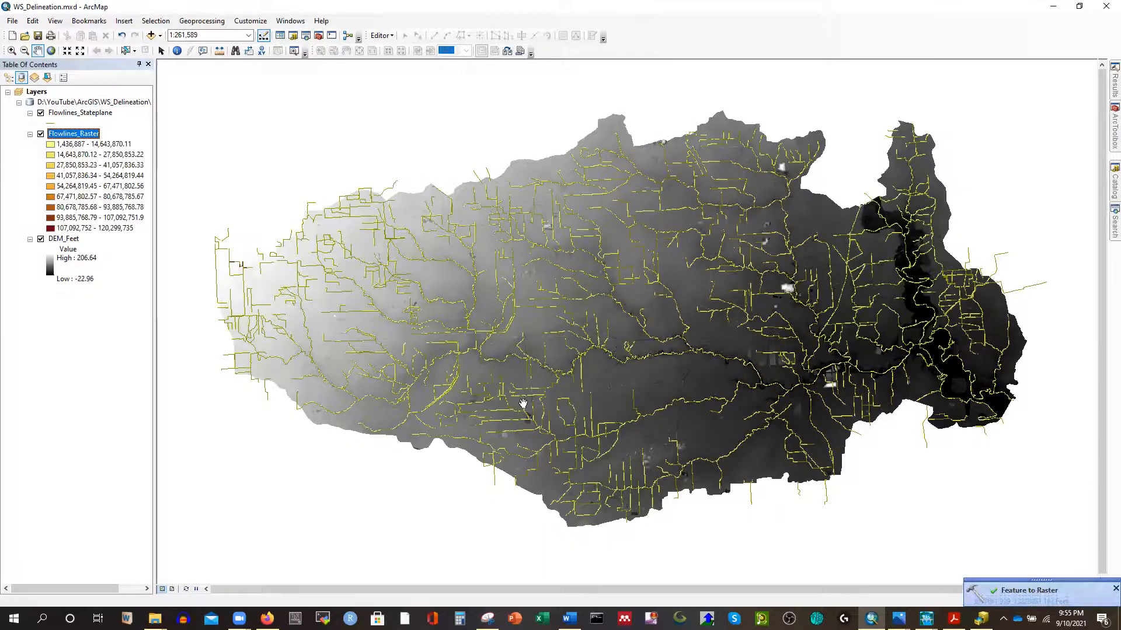
Hide Flowlines_Stateplane and toggle Flowlines_Raster at close range to compare its cells with the channels in DEM_Feet.
left_click(40, 112)
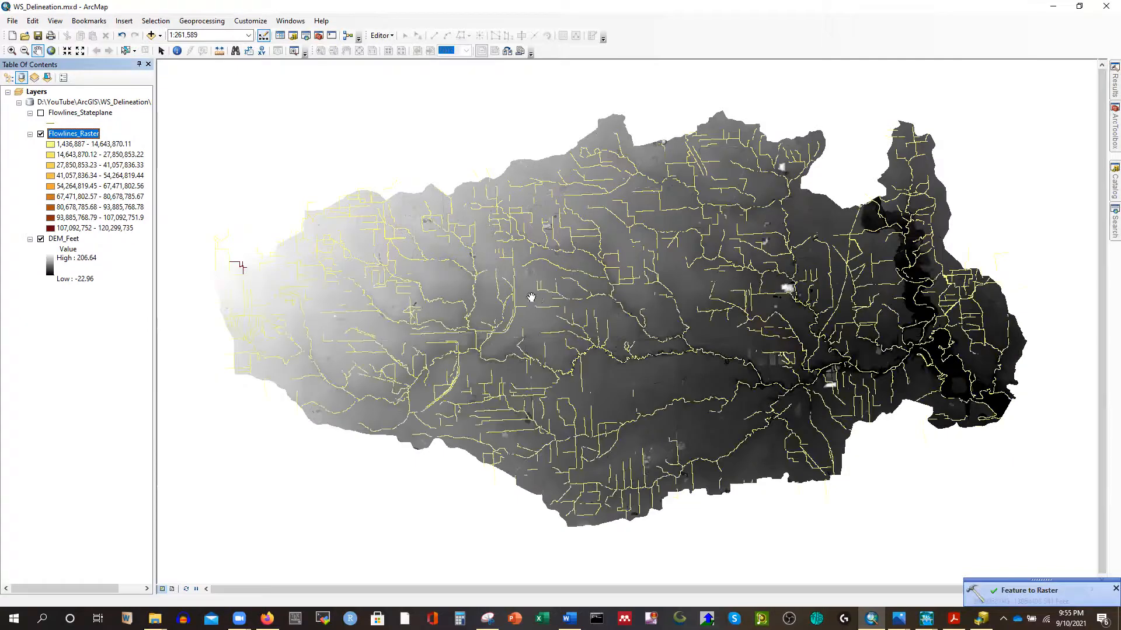
scroll(576, 320, "up", 5)
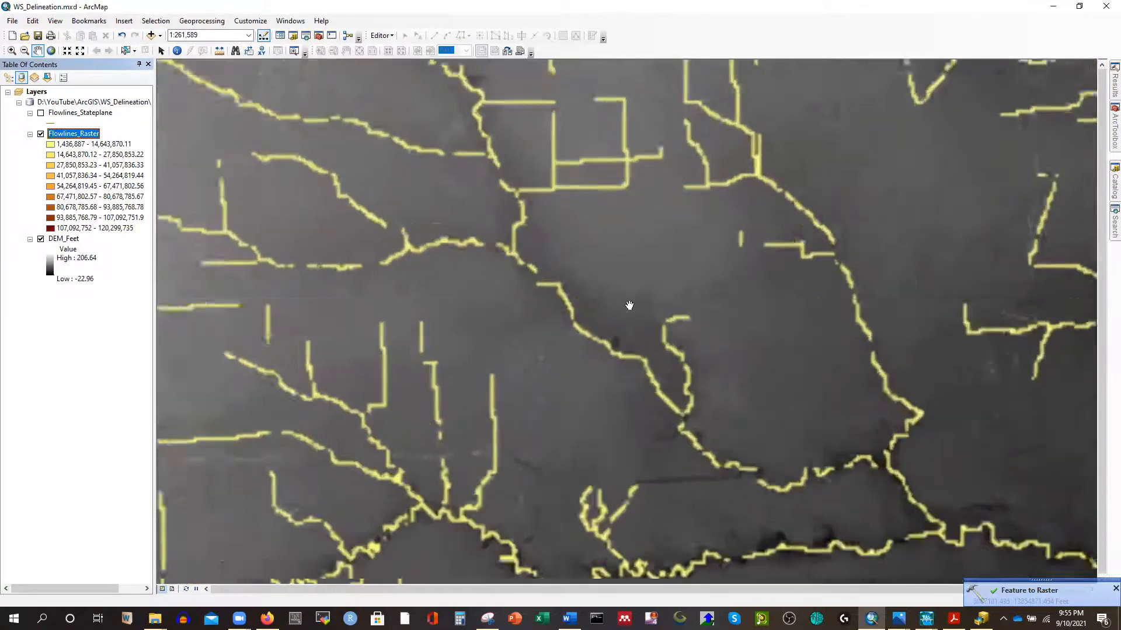
scroll(629, 305, "up", 5)
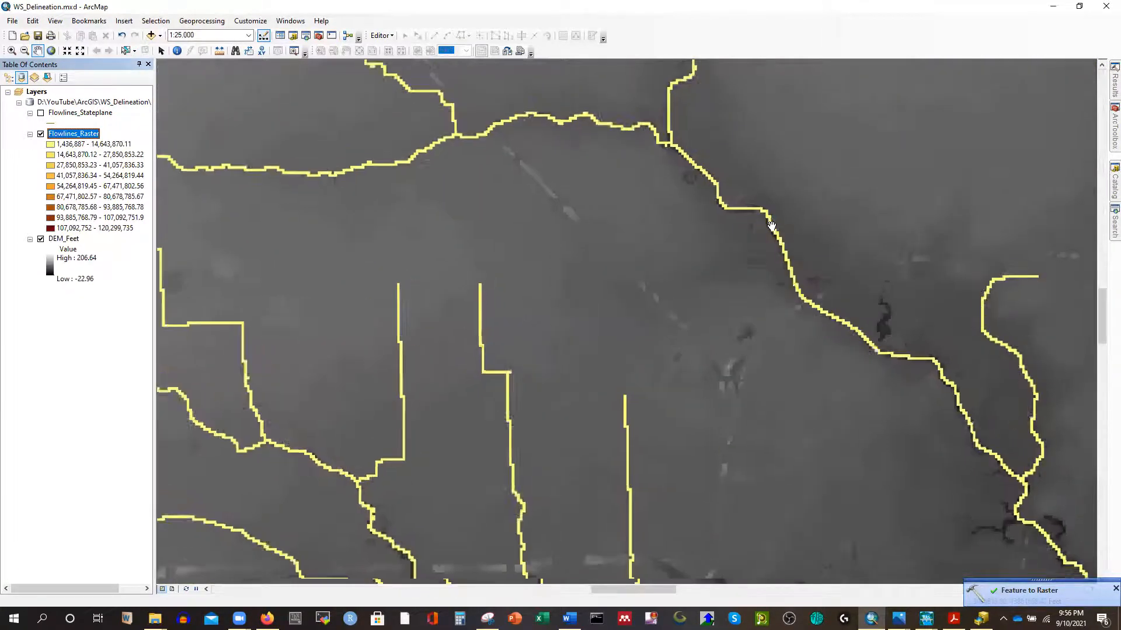
scroll(771, 225, "up", 4)
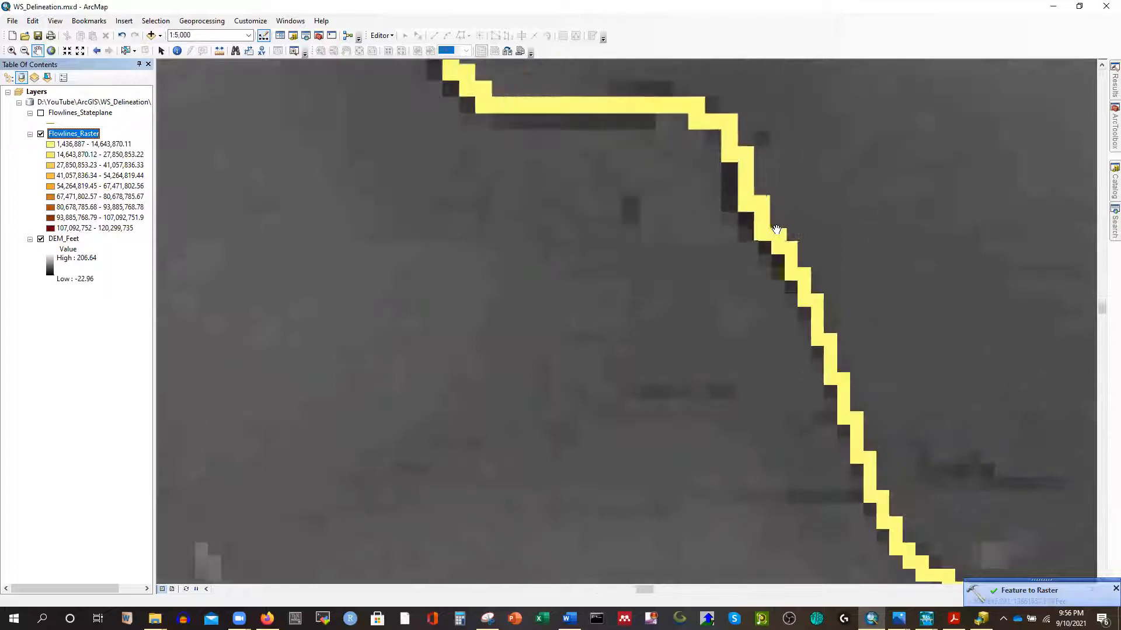
scroll(776, 229, "up", 2)
left_click(41, 133)
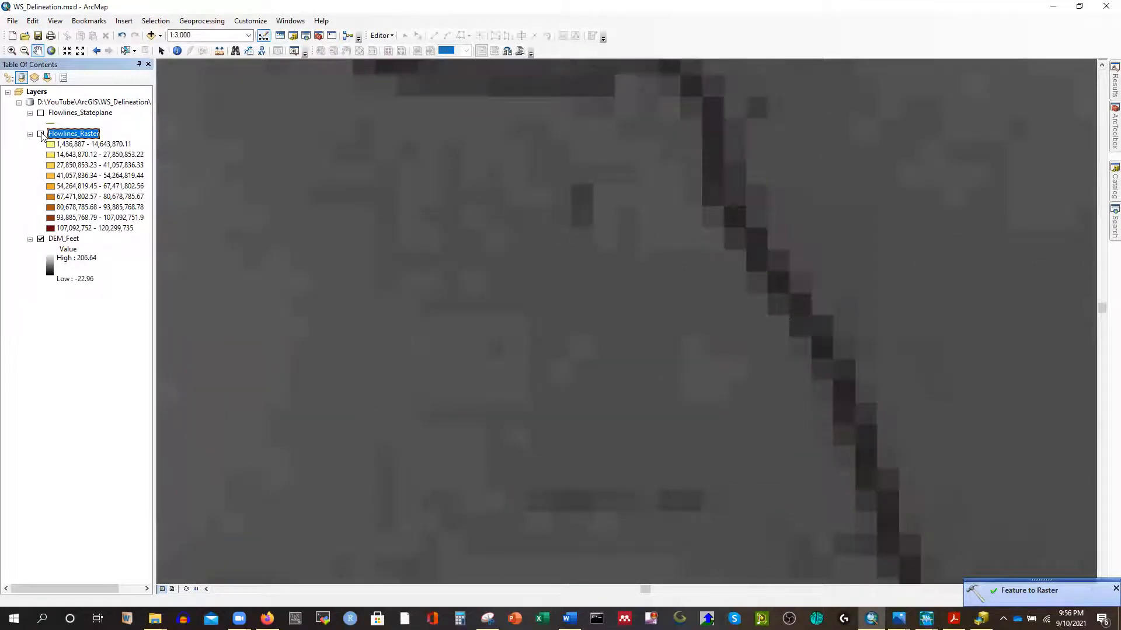
left_click(41, 134)
left_click(41, 134)
left_click(41, 134)
left_click(41, 134)
scroll(527, 305, "up", 4)
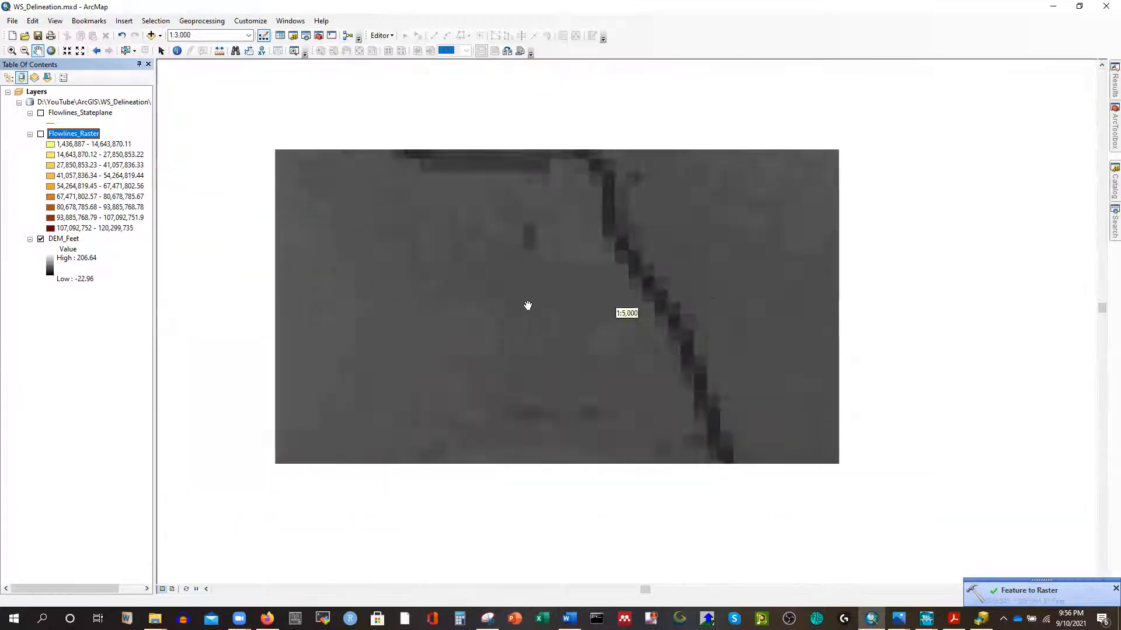
scroll(591, 310, "up", 2)
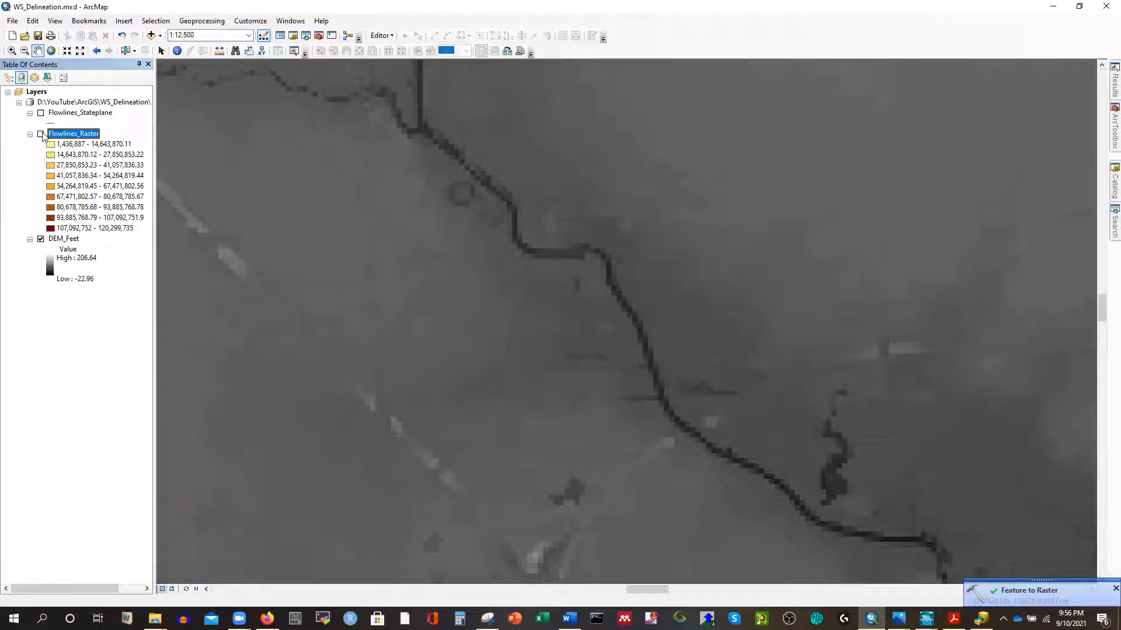
left_click(41, 135)
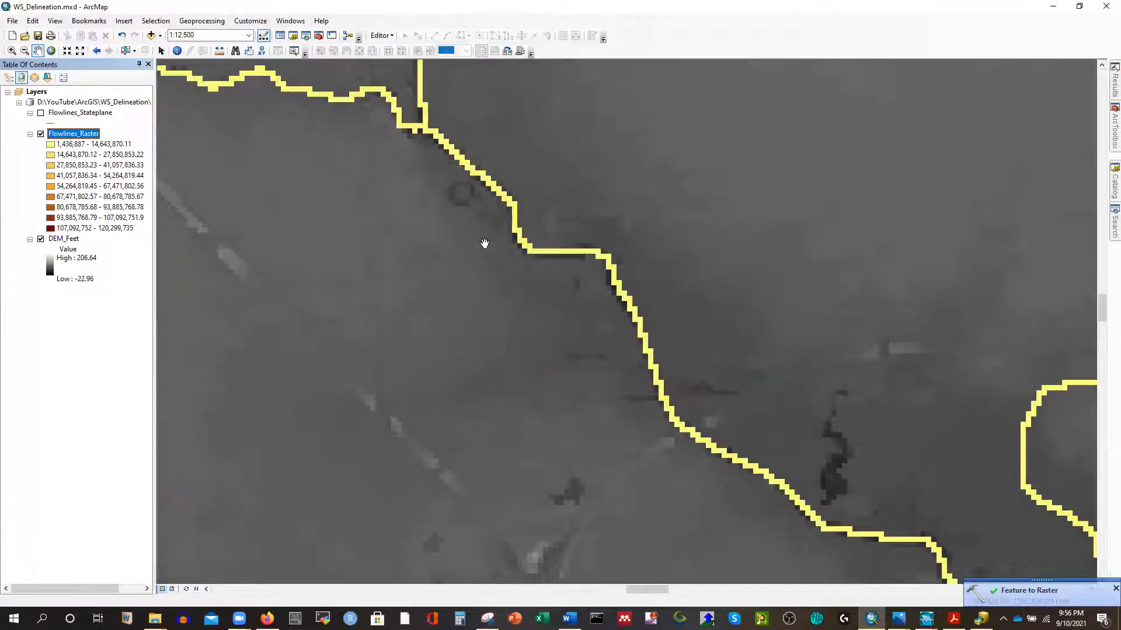
Symbolize the full Flowlines_Raster layer by unique values, giving each value its own color.
right_click(70, 134)
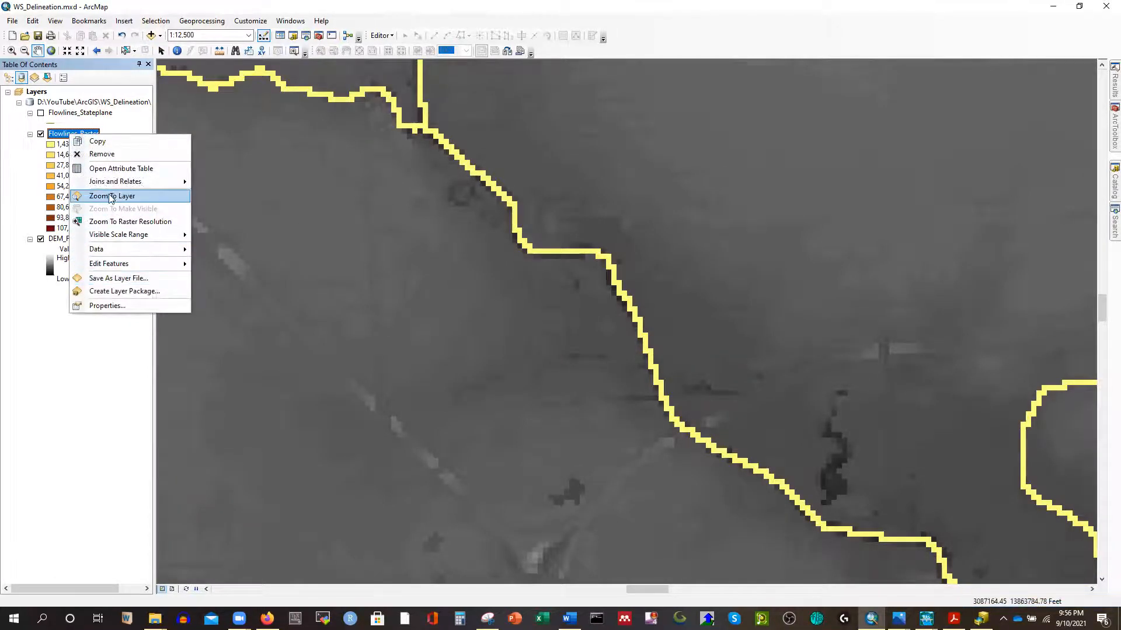
left_click(113, 196)
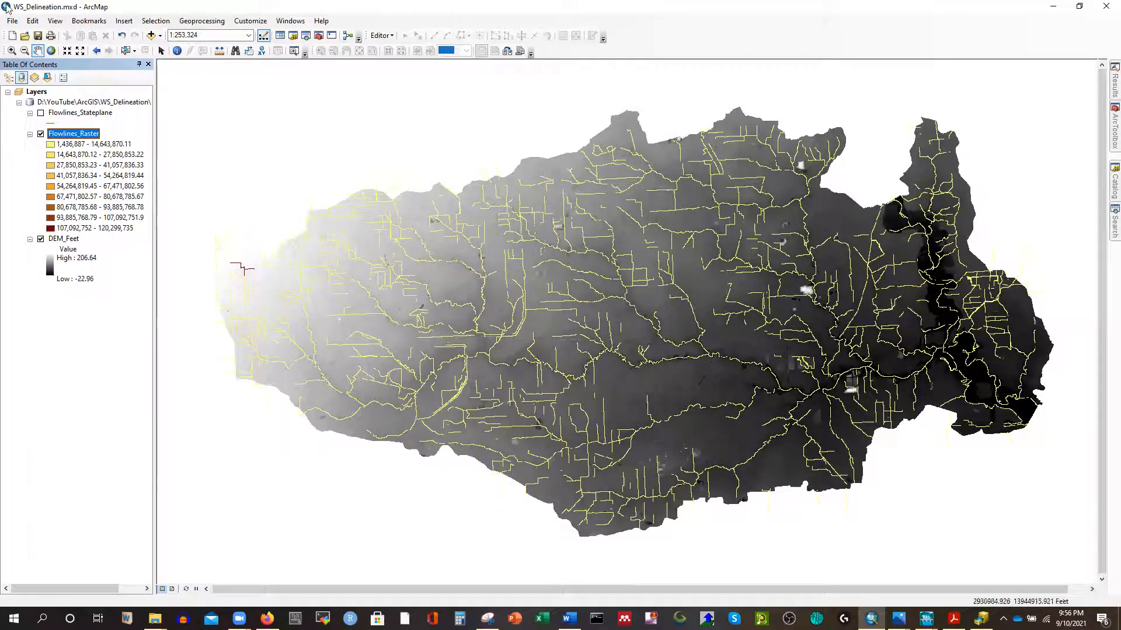
right_click(69, 135)
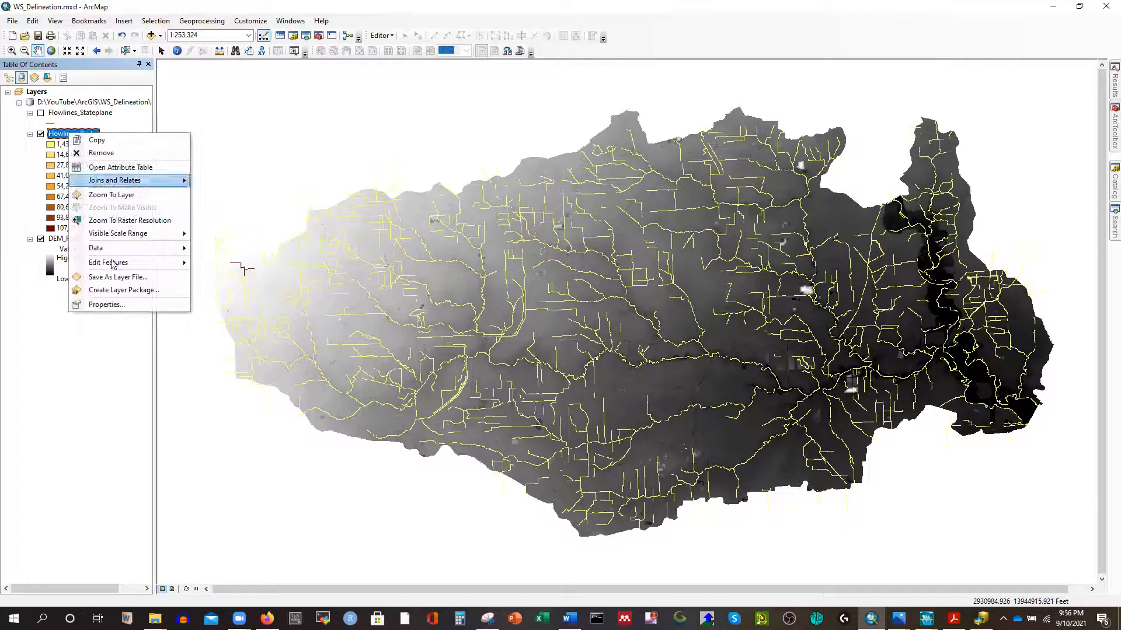
left_click(111, 304)
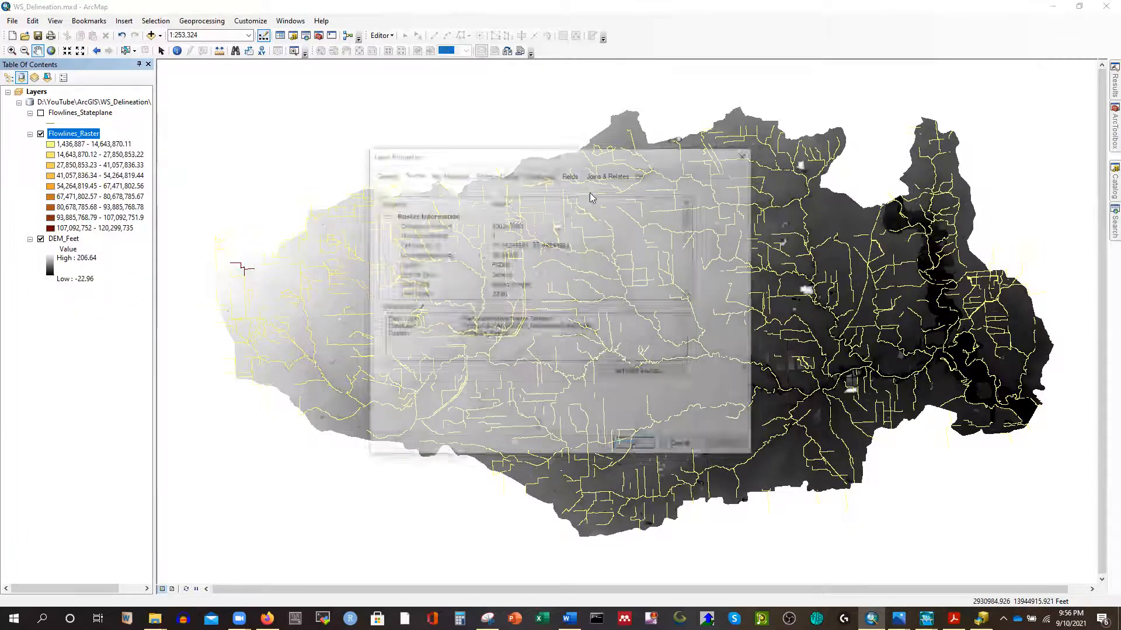
left_click(541, 175)
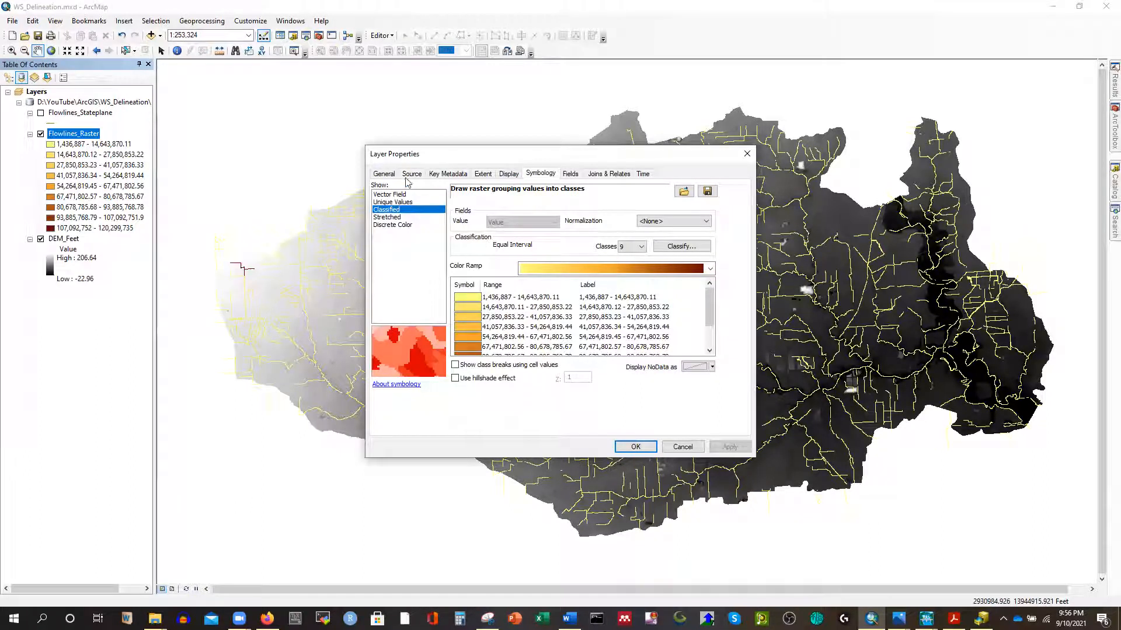
left_click(403, 203)
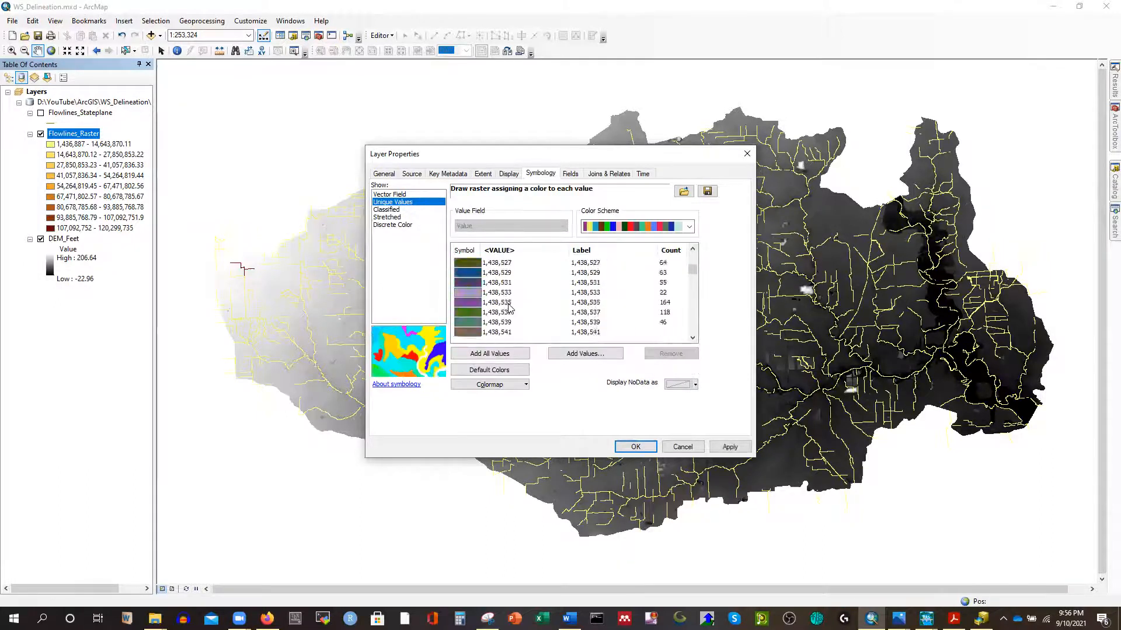
left_click(729, 447)
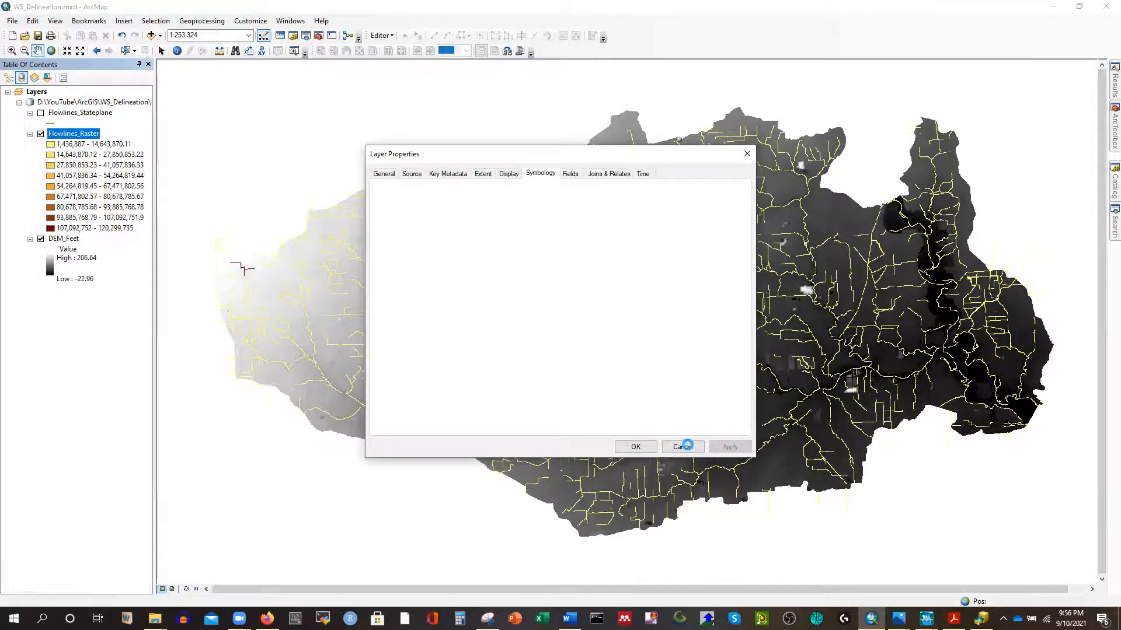
left_click(636, 447)
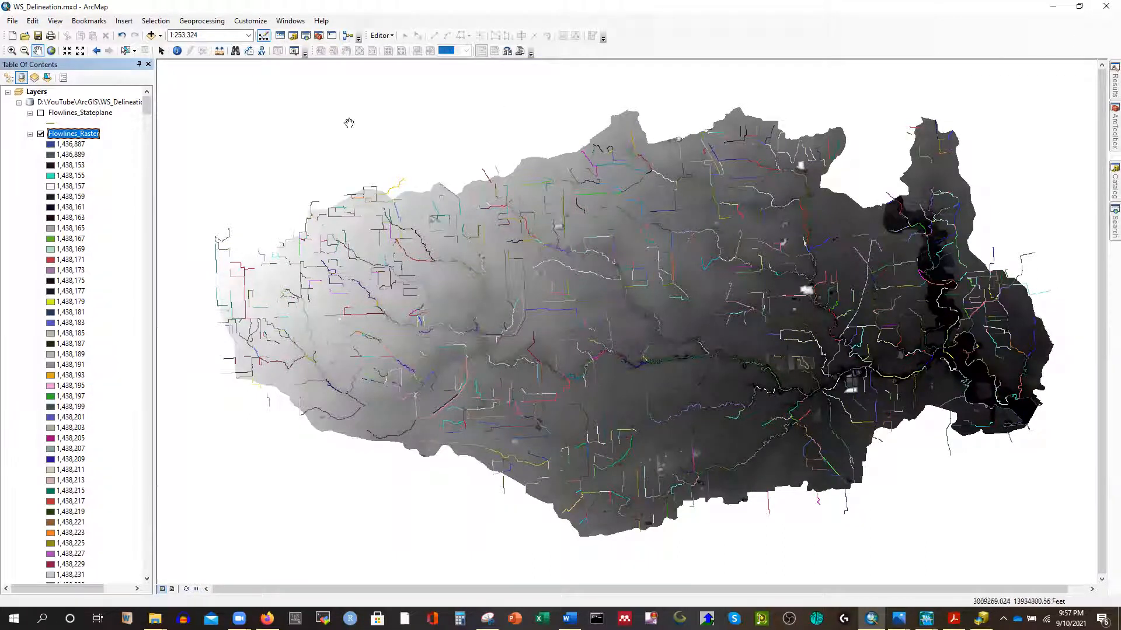
Open the Greater Than logical math tool and test Flowlines_Raster against a constant value of 1.
left_click(1115, 130)
scroll(994, 369, "down", 18)
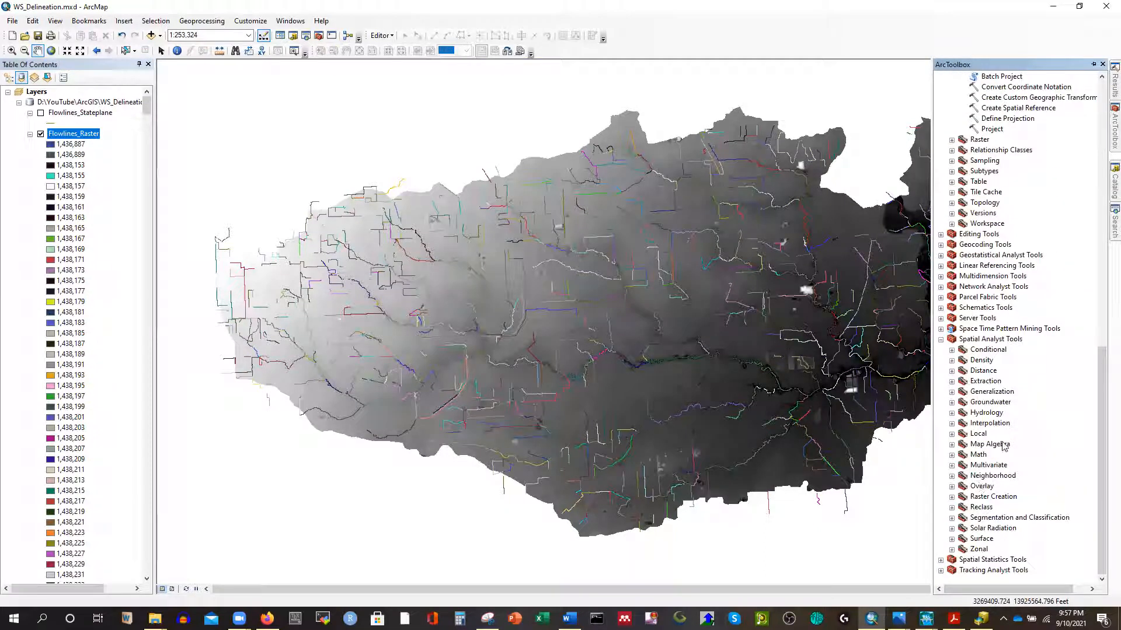
double_click(981, 454)
scroll(1000, 394, "down", 2)
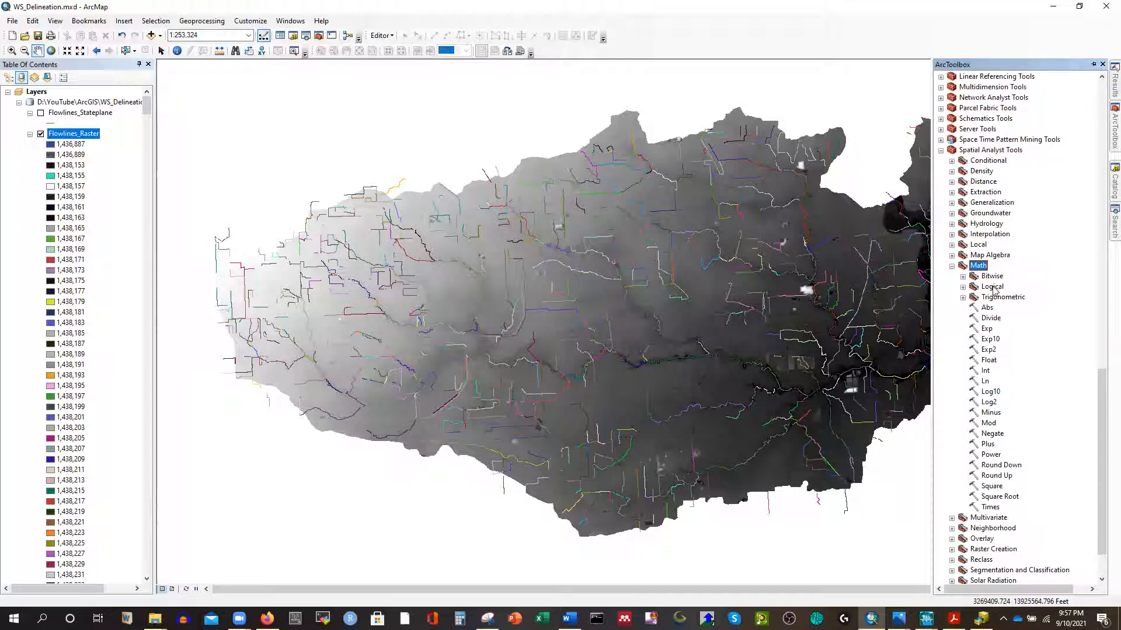
double_click(993, 287)
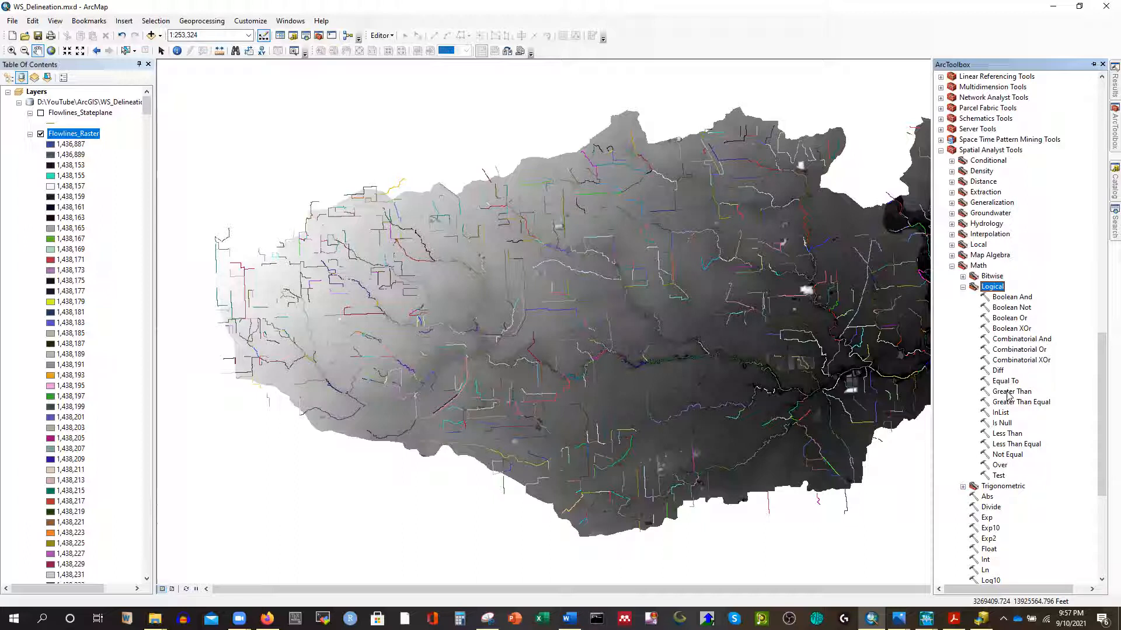
double_click(1009, 393)
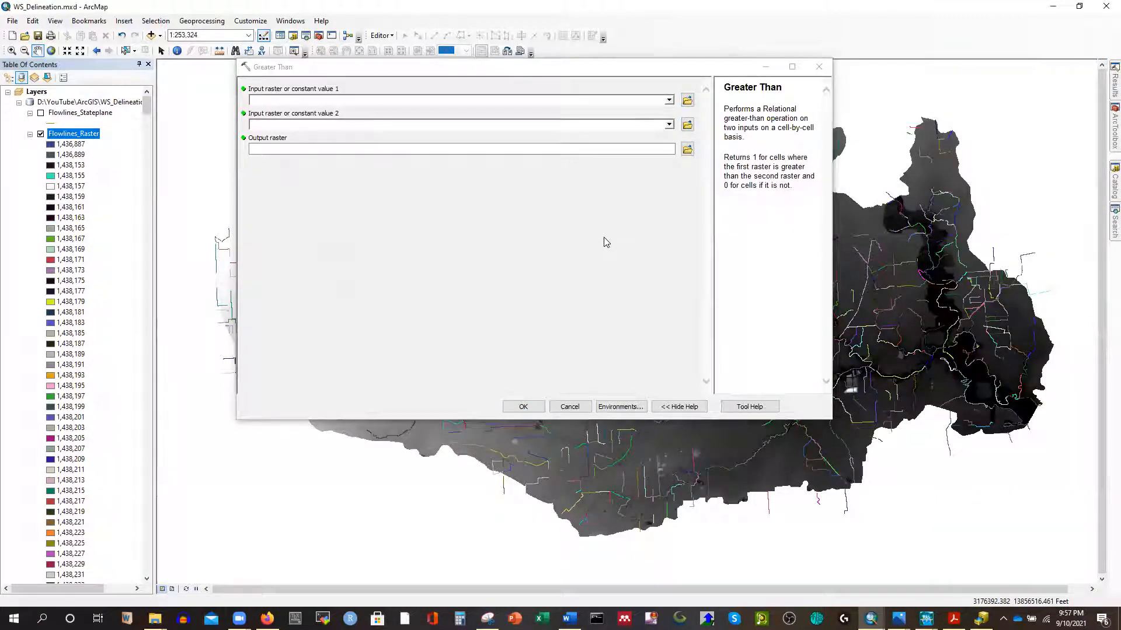
left_click(669, 100)
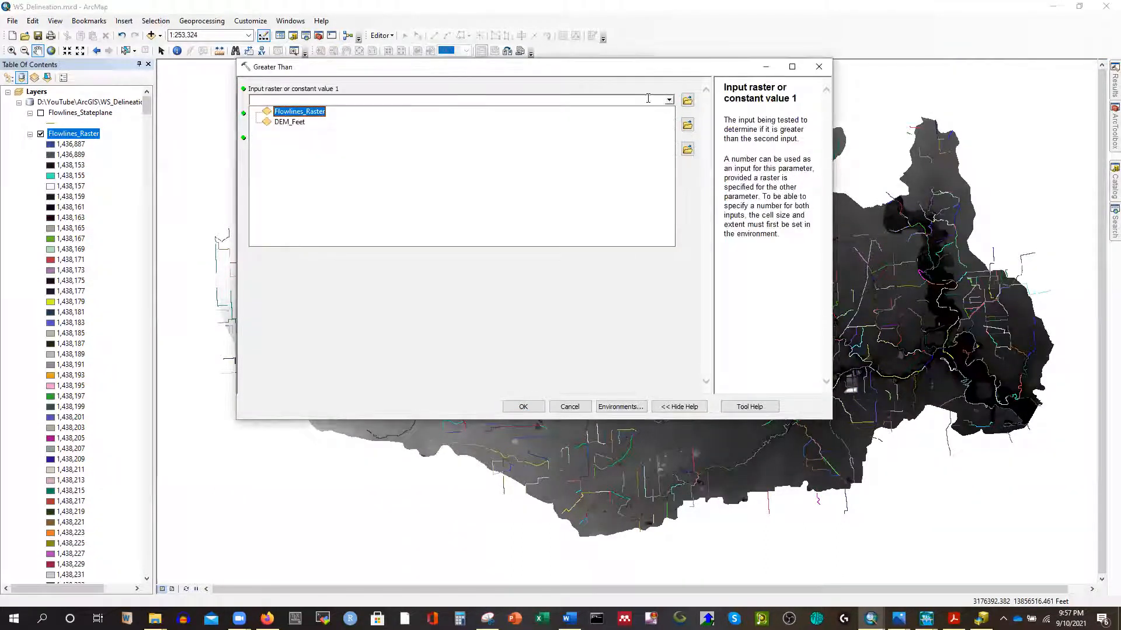
left_click(304, 112)
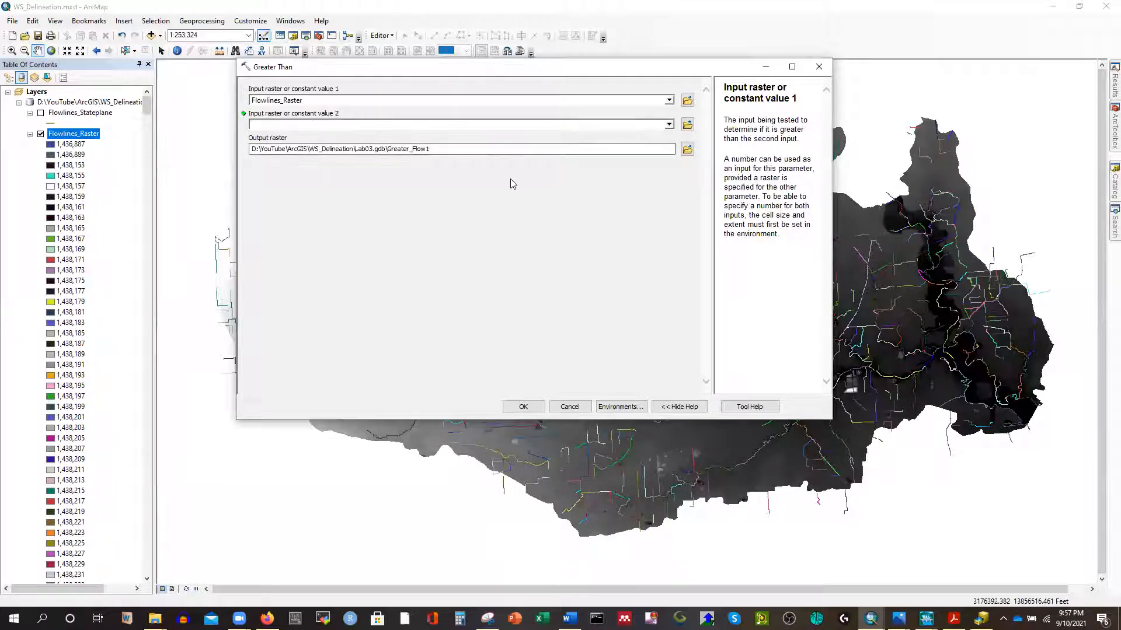
left_click(285, 125)
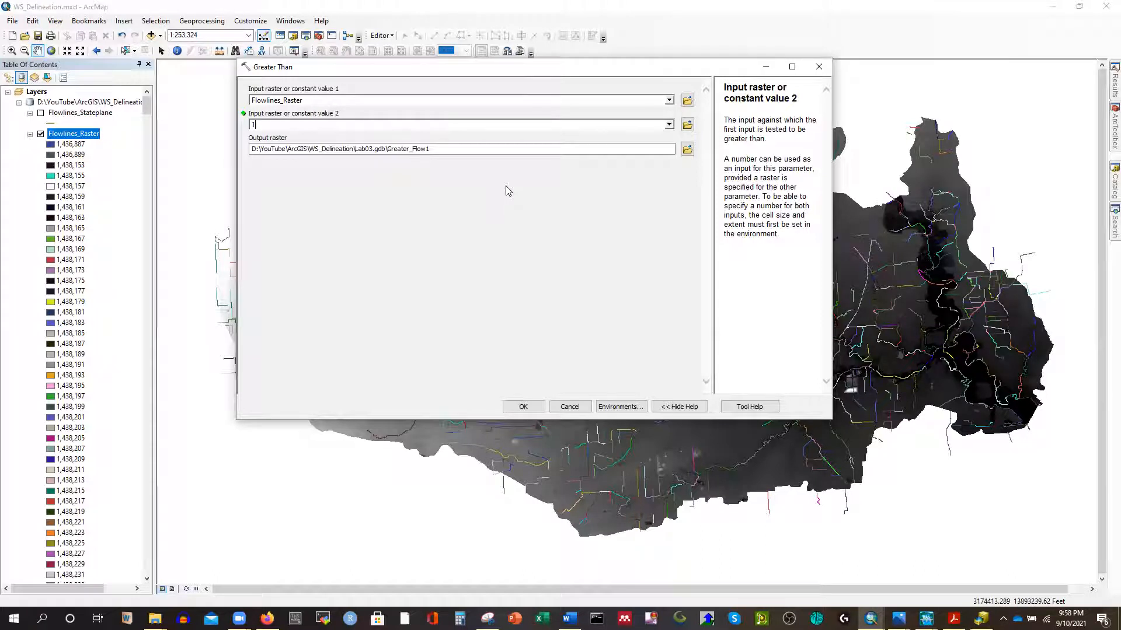
Name the output raster BinaryRaster in Lab03.gdb and run the Greater Than tool.
left_click(467, 149)
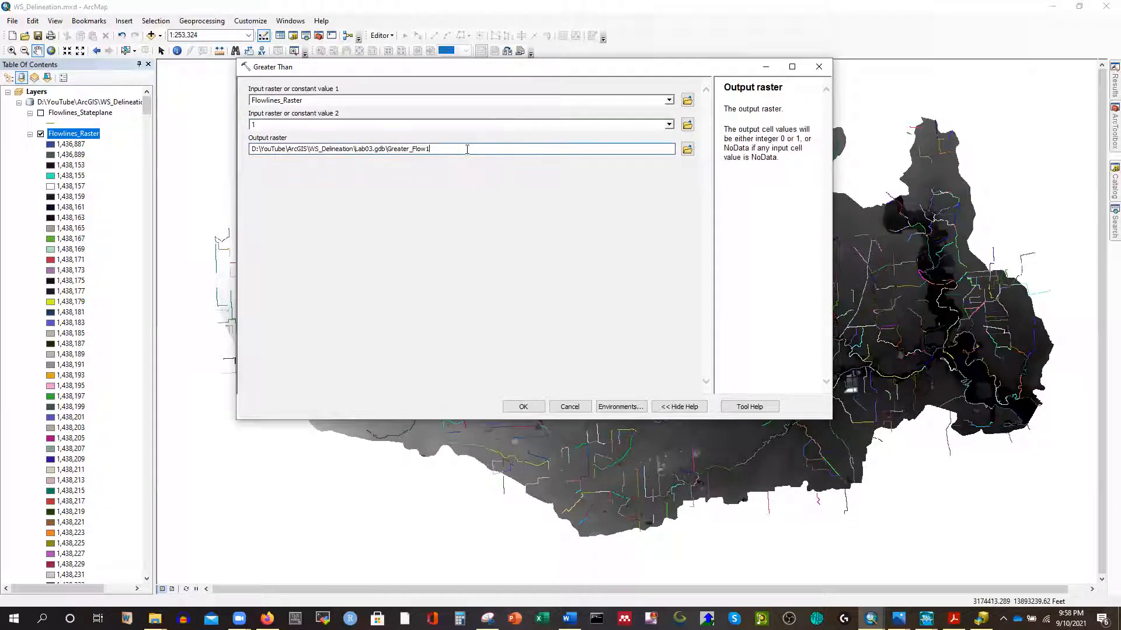
key("BackSpace")
key("BackSpace")
key("BackSpace")
key("BackSpace")
key("BackSpace")
type("BinaryRas")
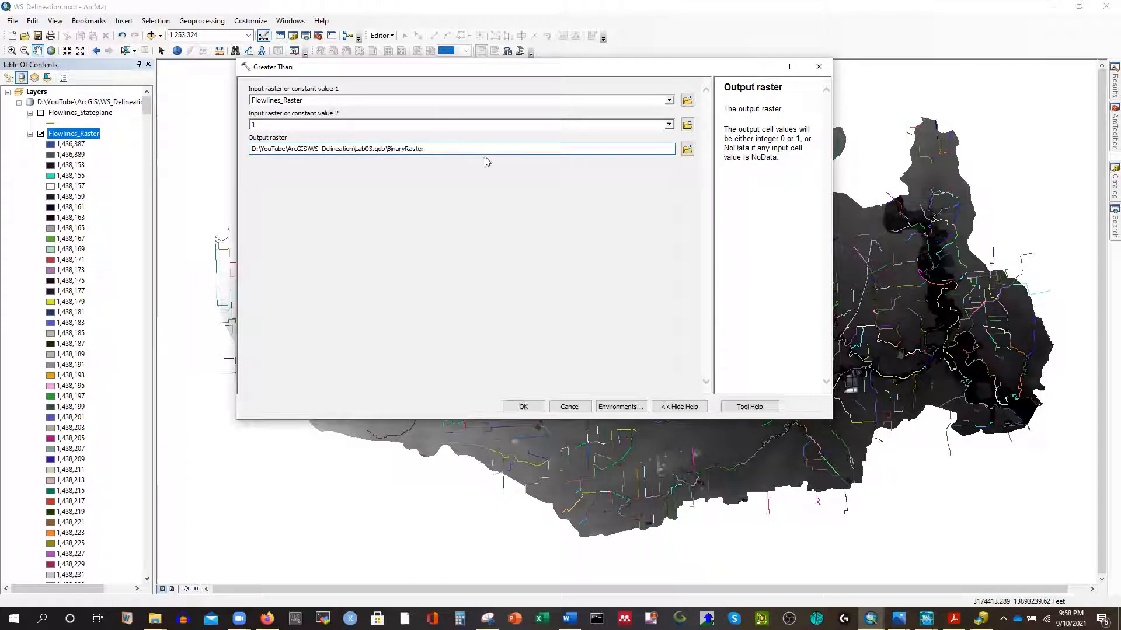
left_click(524, 407)
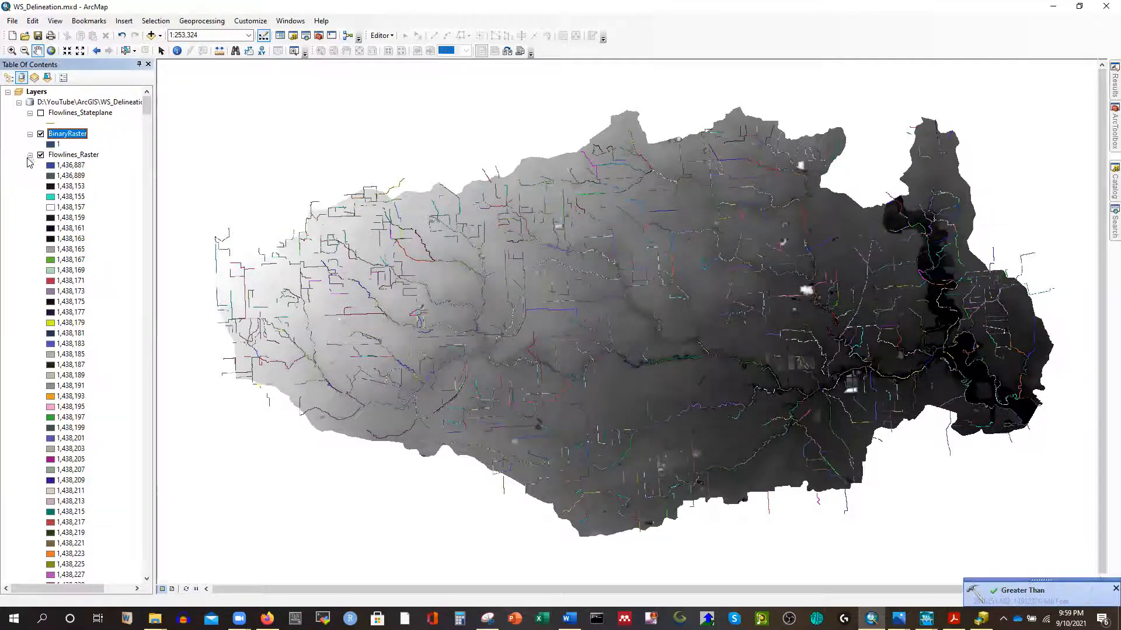
Collapse the Flowlines_Raster legend, hide that layer, and inspect BinaryRaster over DEM_Feet up close and at full extent.
left_click(30, 156)
left_click(41, 155)
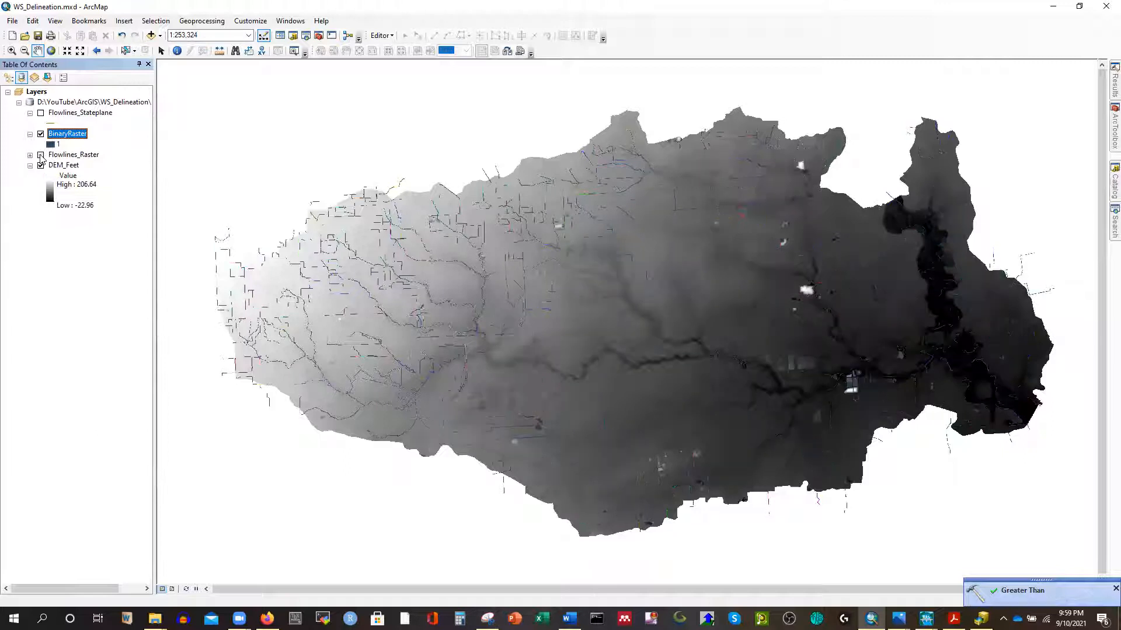
scroll(551, 298, "down", 5)
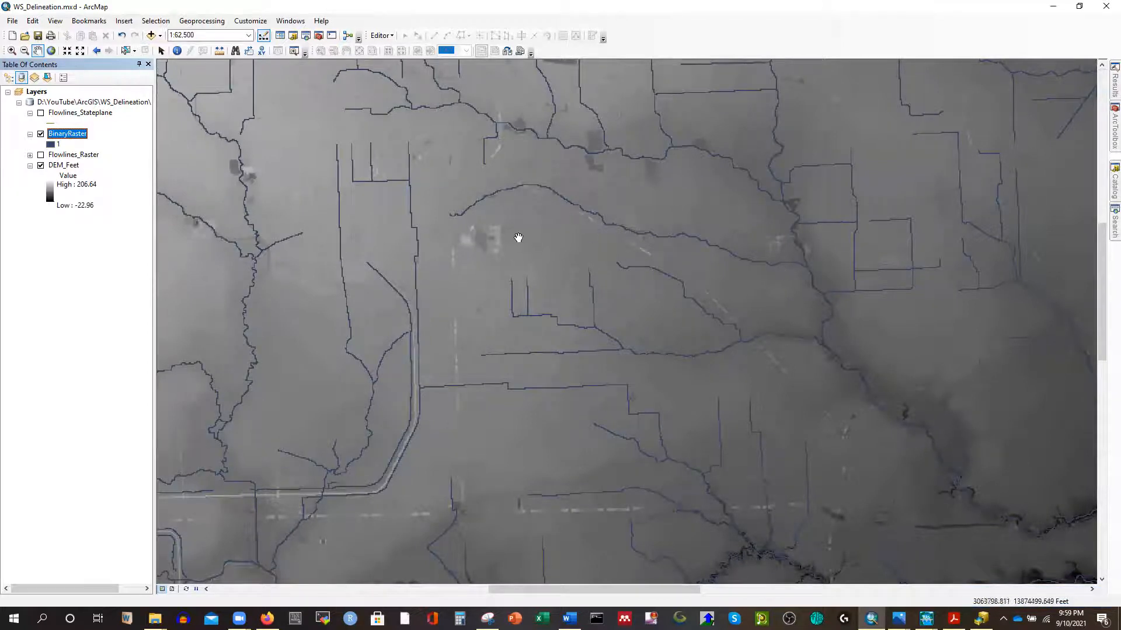
scroll(553, 262, "up", 5)
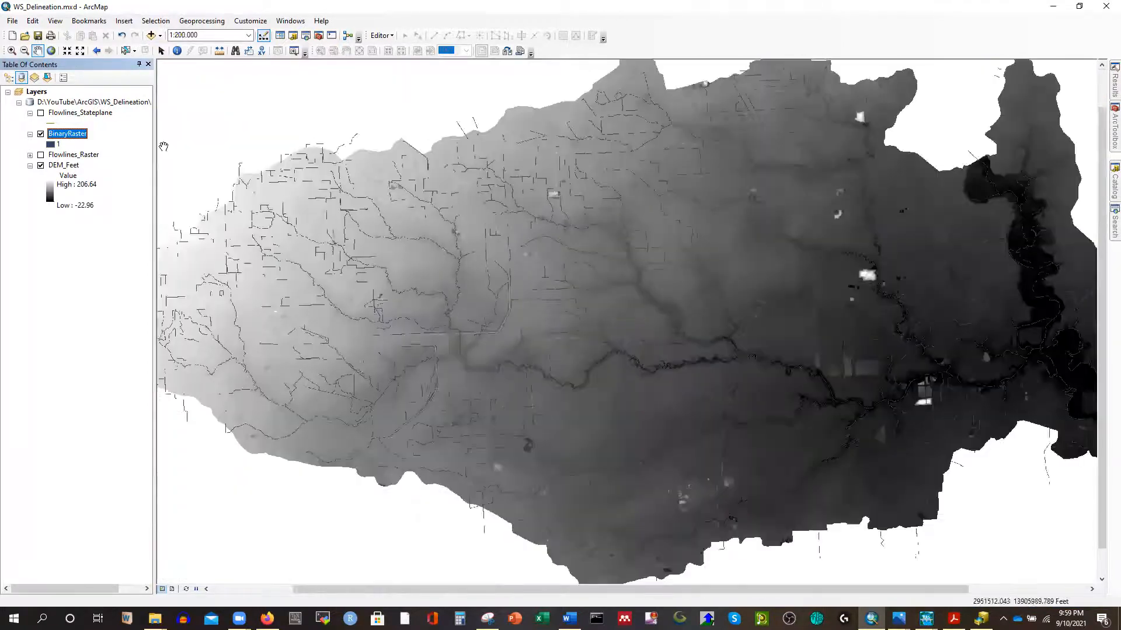
right_click(60, 134)
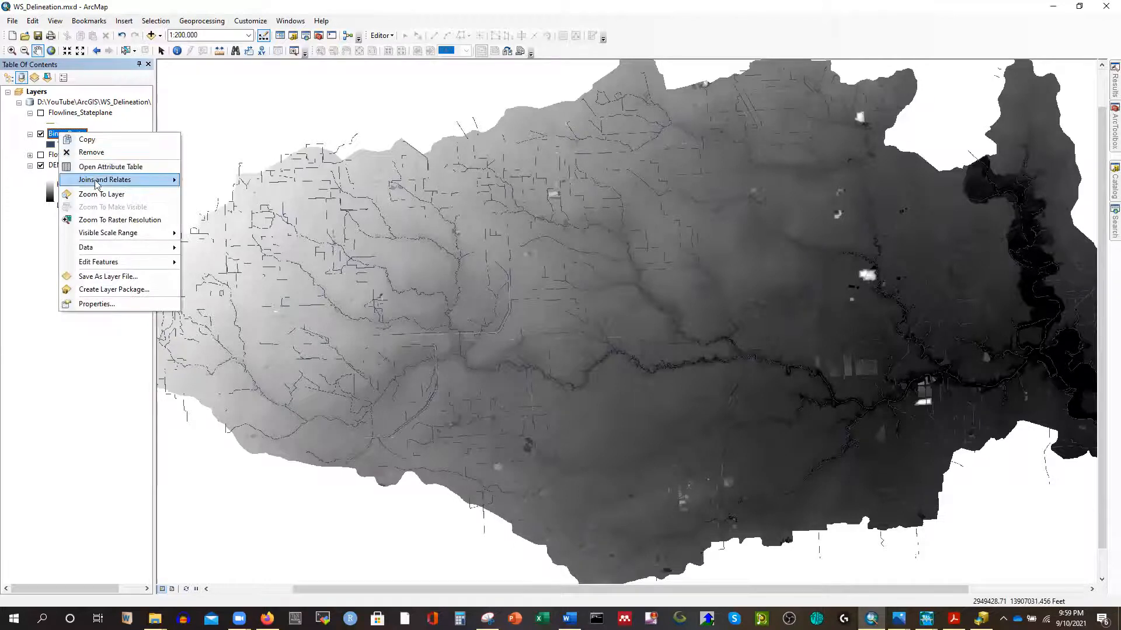
left_click(101, 194)
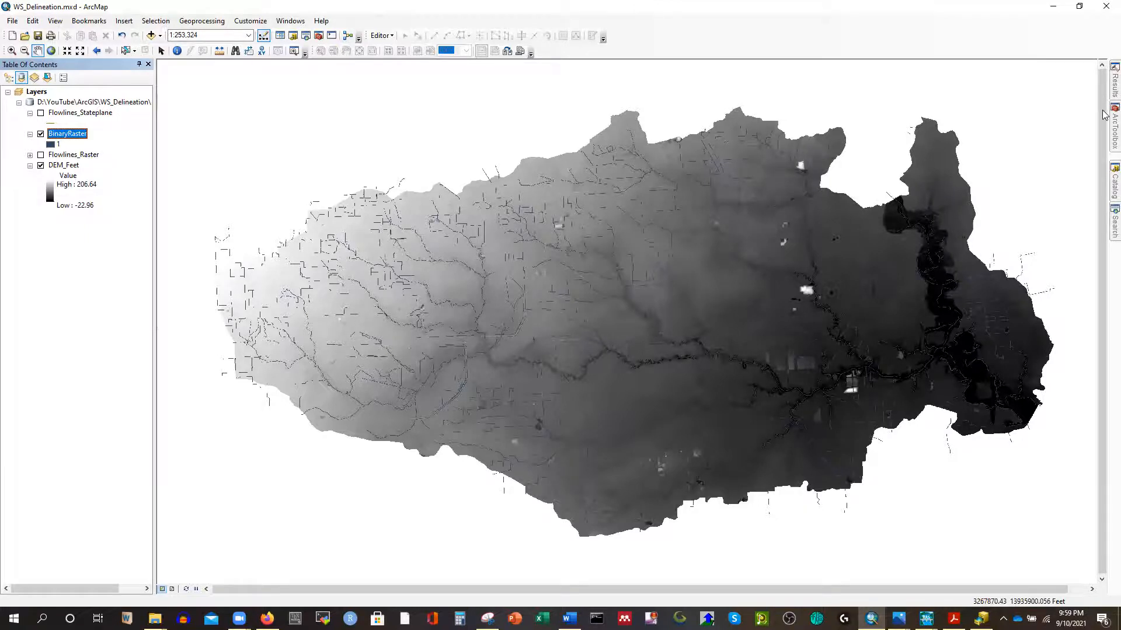
Open the Spatial Analyst Reclassify tool with BinaryRaster as the input raster and Value as the reclass field.
mouse_move(1110, 126)
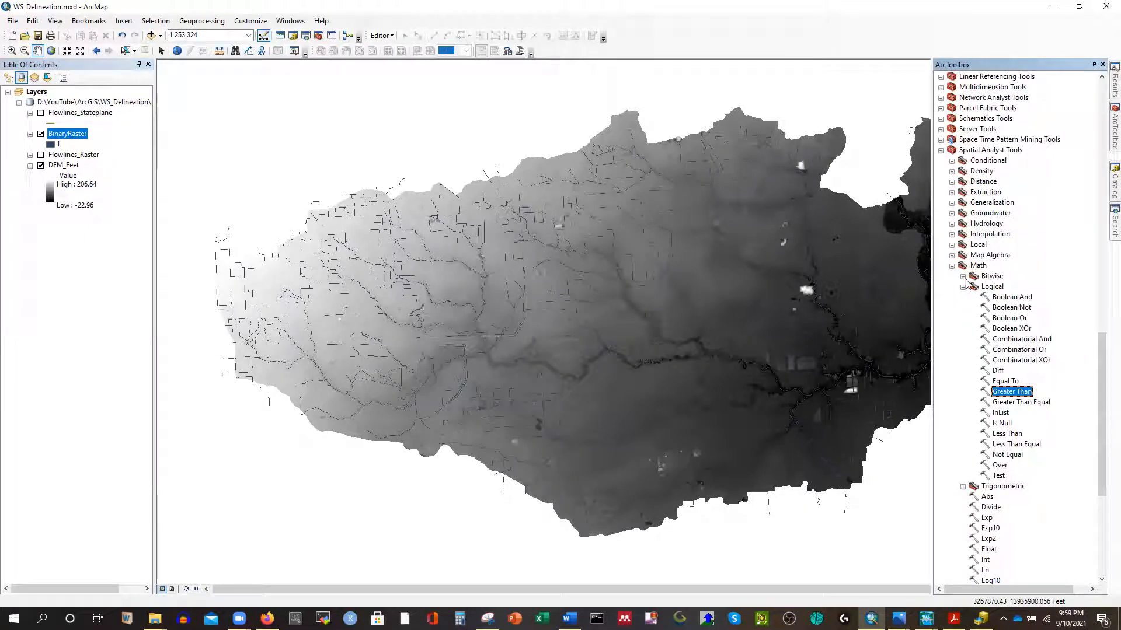
left_click(952, 266)
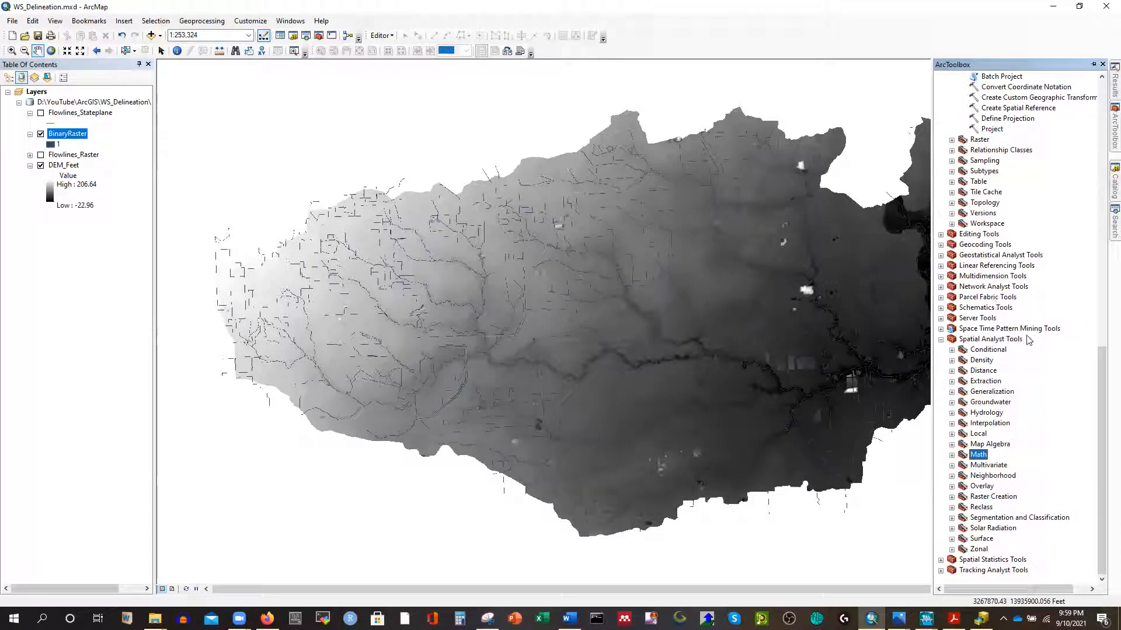
double_click(984, 509)
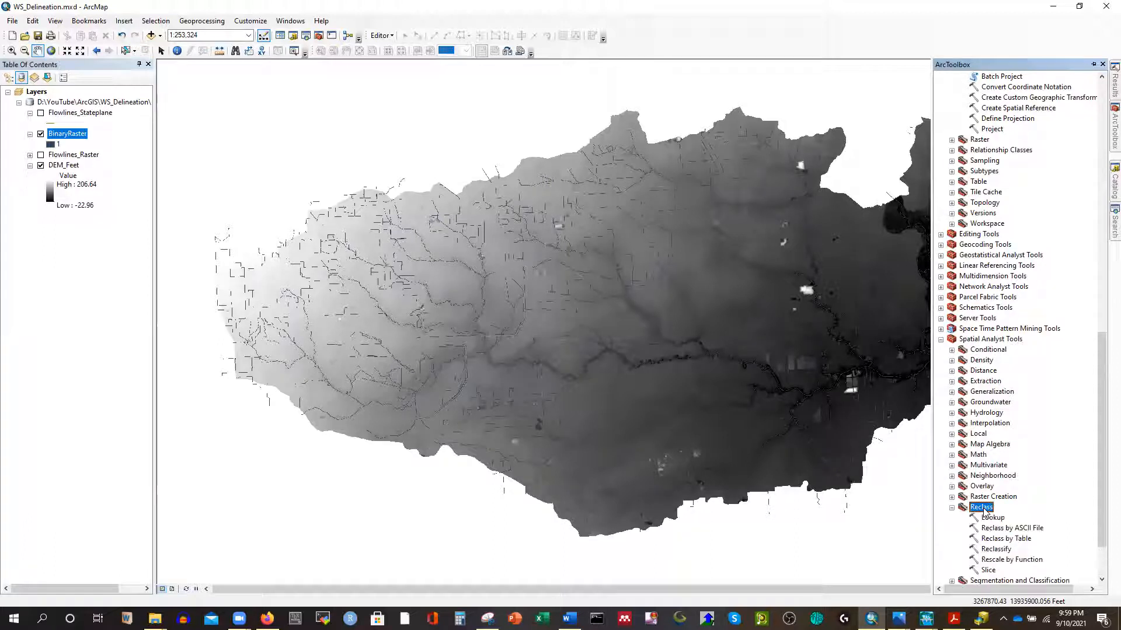
scroll(1002, 506, "down", 2)
double_click(995, 487)
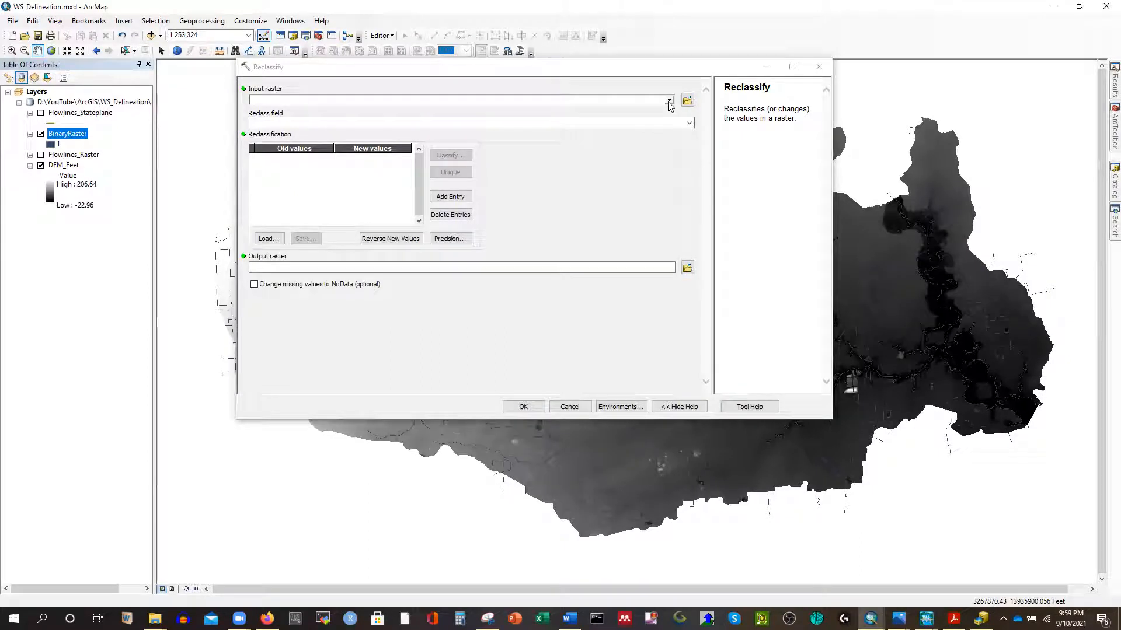
left_click(669, 101)
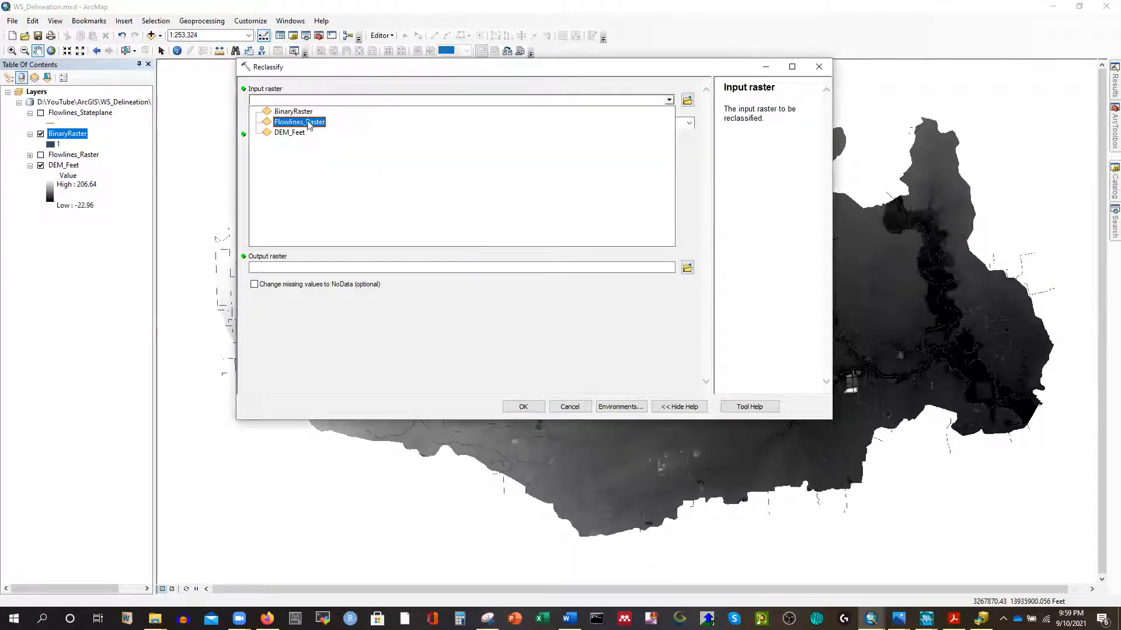
left_click(297, 111)
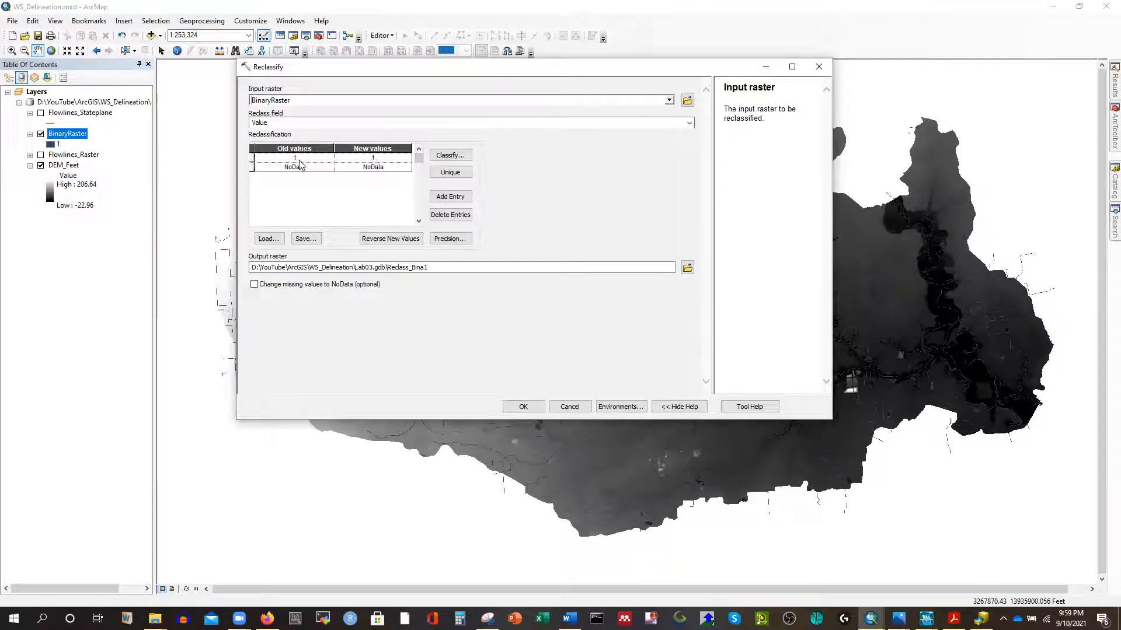
left_click(690, 123)
left_click(690, 123)
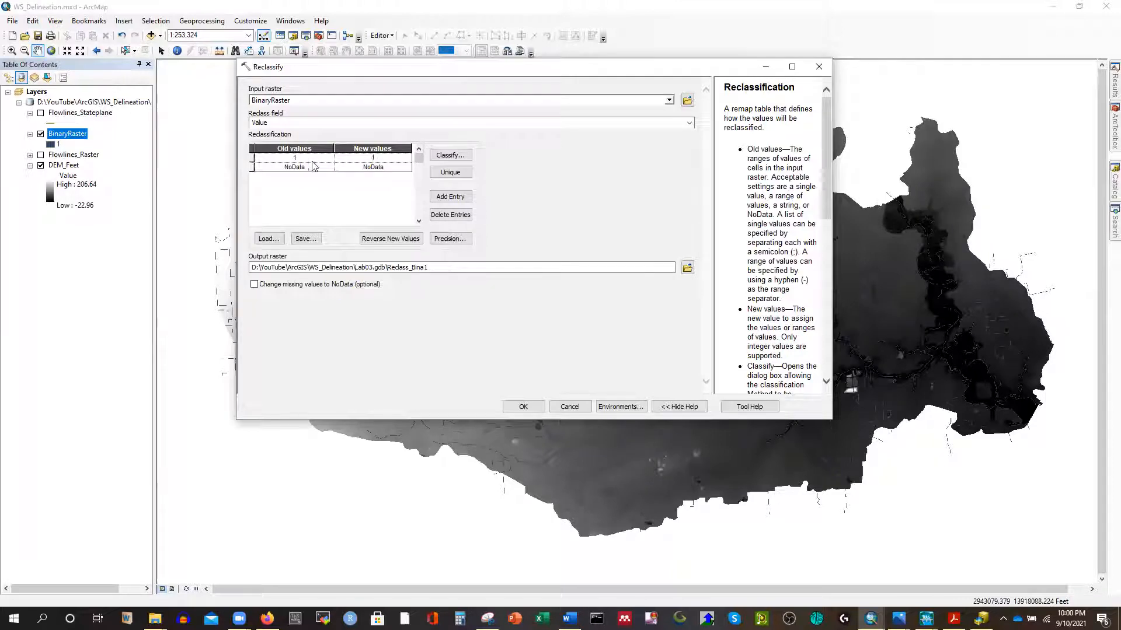
Set the new value for NoData cells to 0 in the reclassification table.
left_click(384, 167)
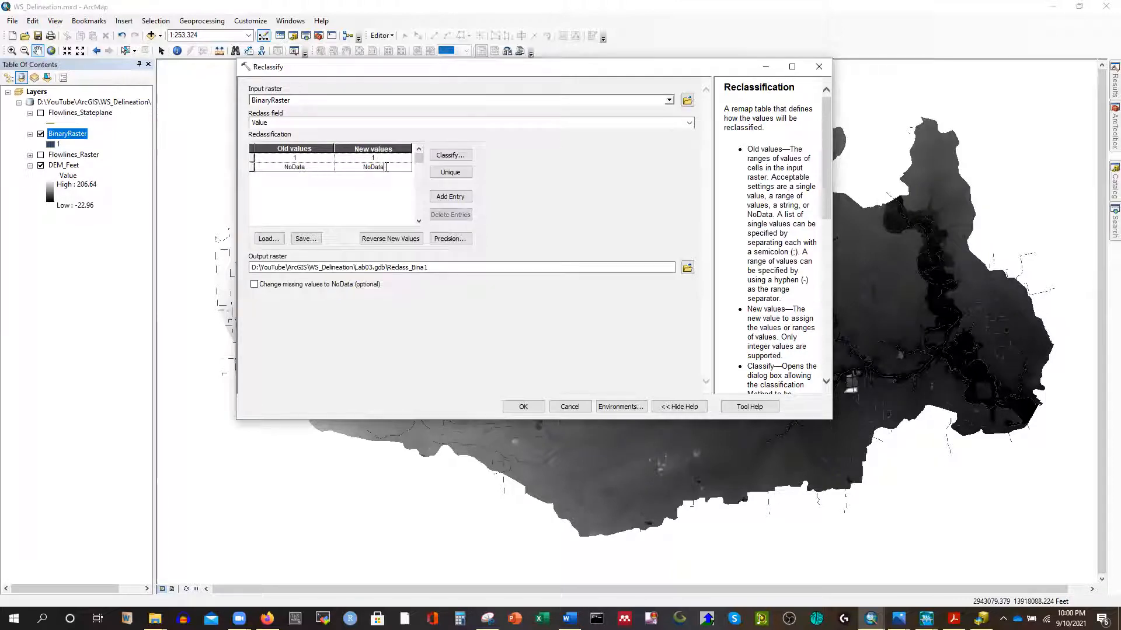
key("BackSpace")
key("BackSpace")
key("BackSpace")
key("BackSpace")
key("BackSpace")
key("BackSpace")
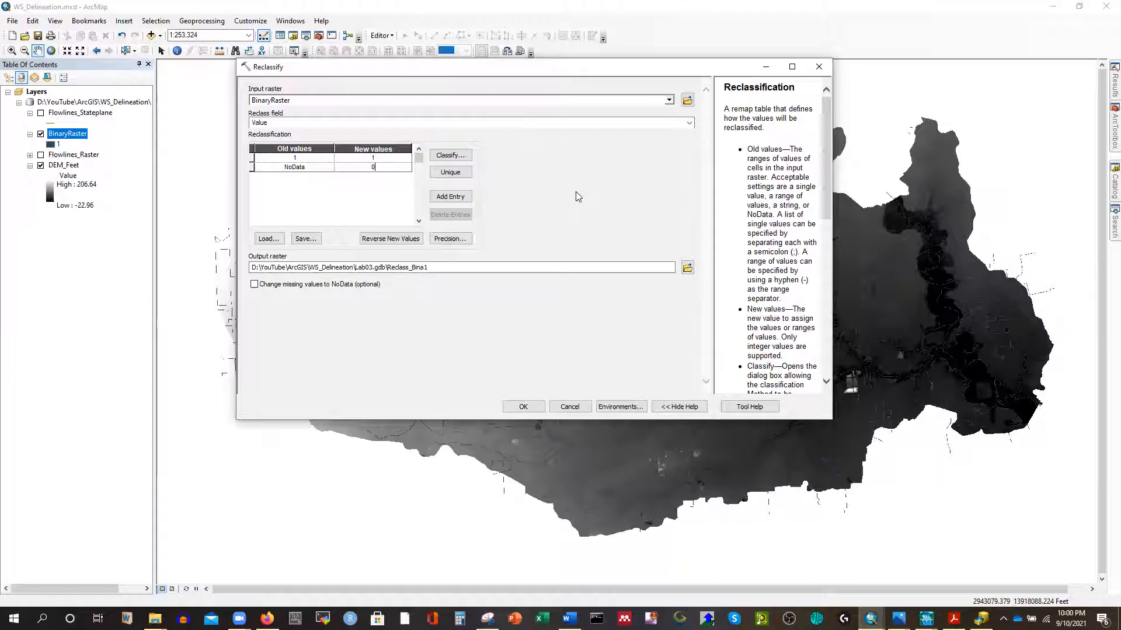
Set the Reclassify environment's processing extent to Same as layer DEM_Feet and its snap raster to DEM_Feet.
left_click(620, 407)
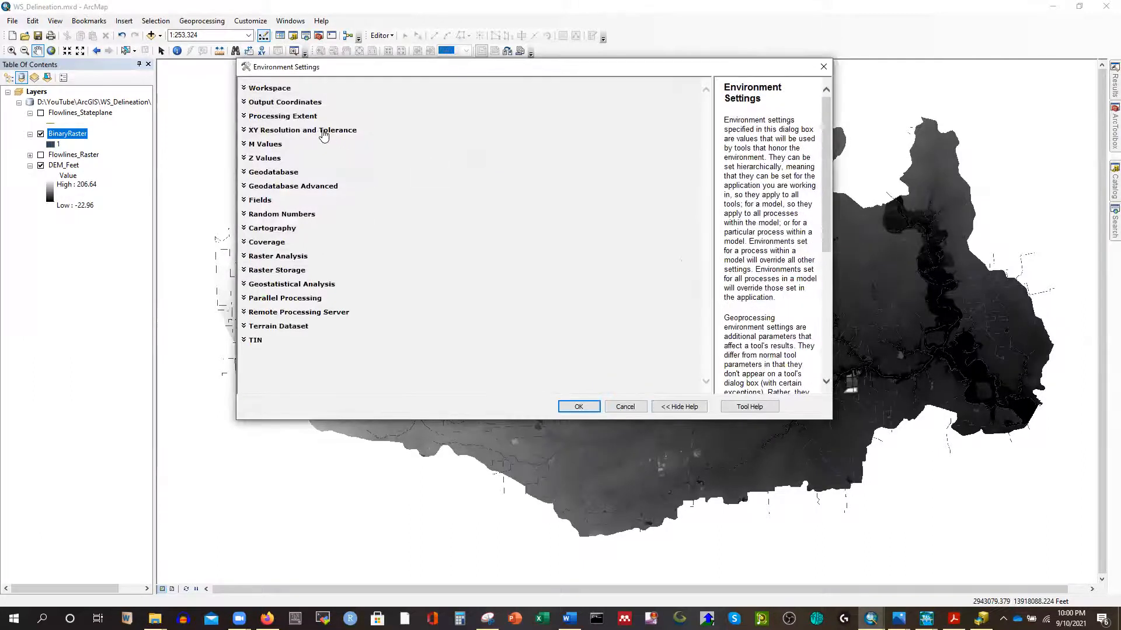
left_click(282, 116)
left_click(671, 138)
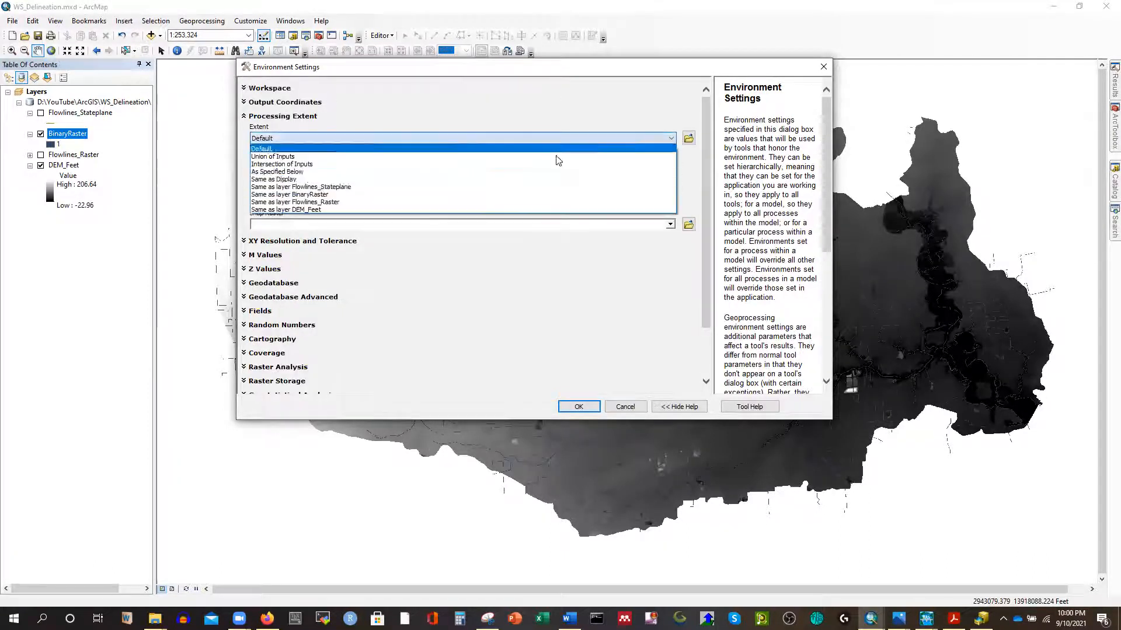
left_click(301, 215)
left_click(670, 224)
left_click(291, 257)
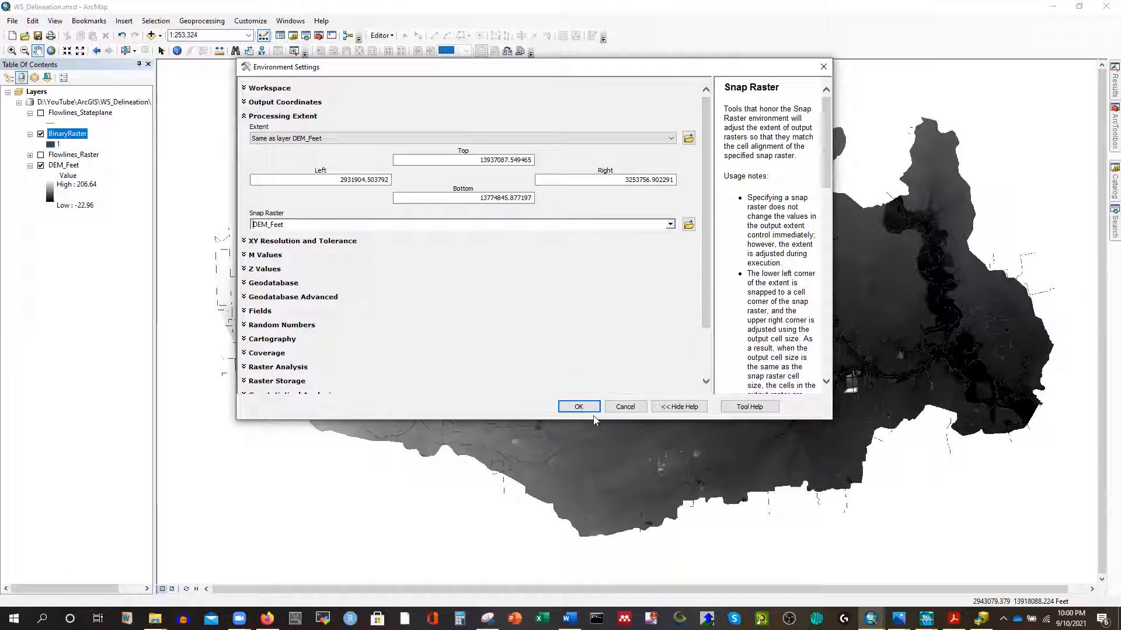
left_click(578, 406)
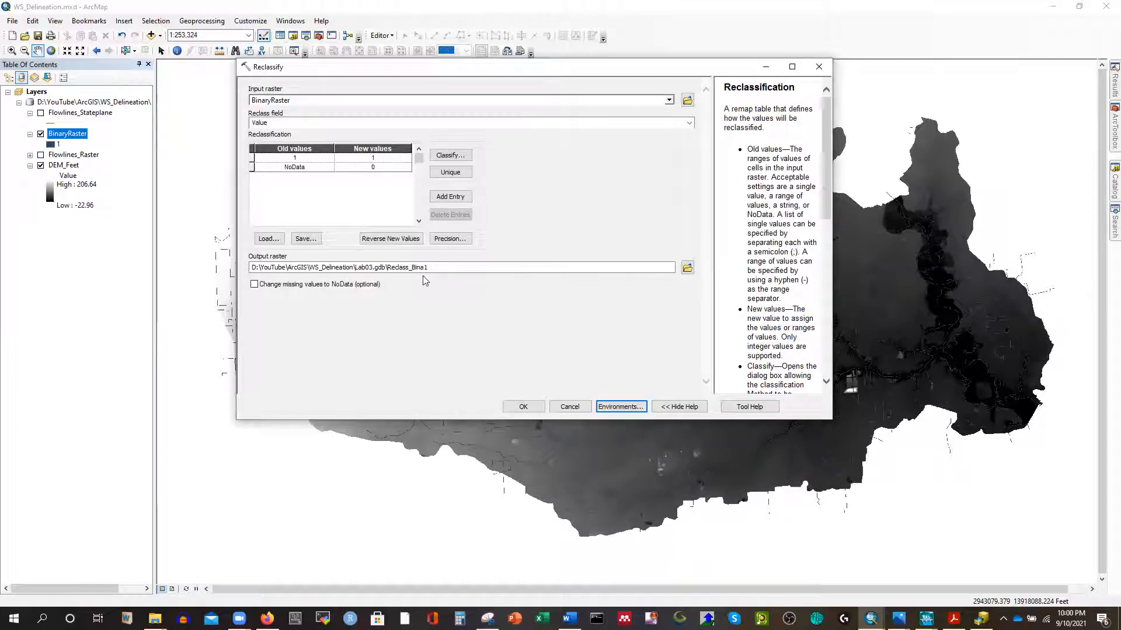
Shorten the reclassified output raster's name to Reclass_ in Lab03.gdb and set the raster analysis mask to DEM_Feet.
left_click(455, 267)
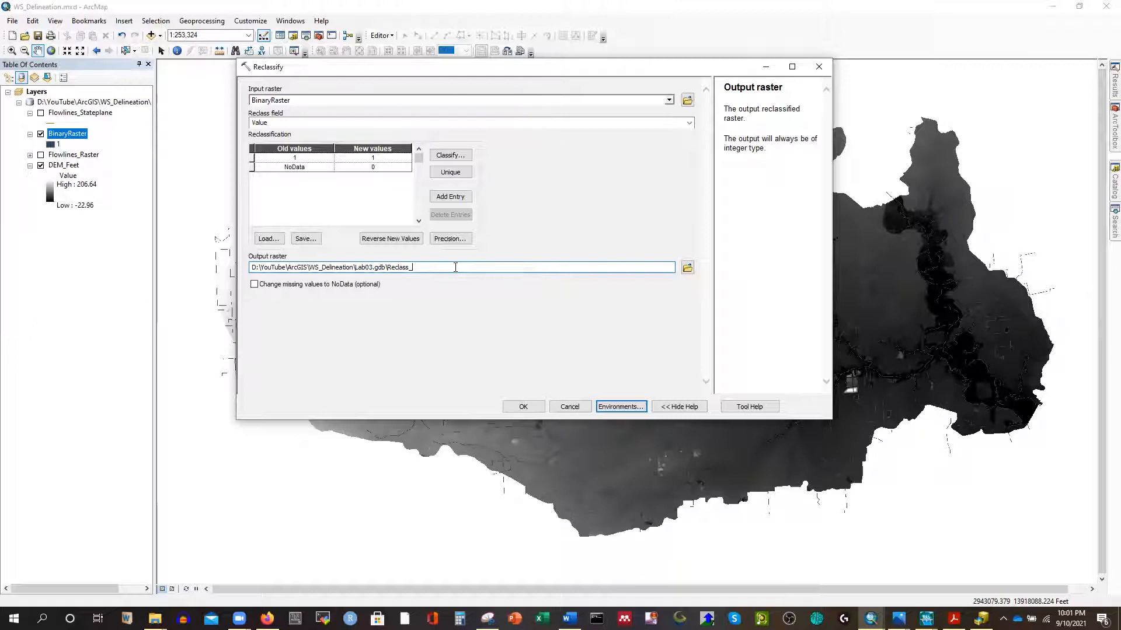
left_click(630, 409)
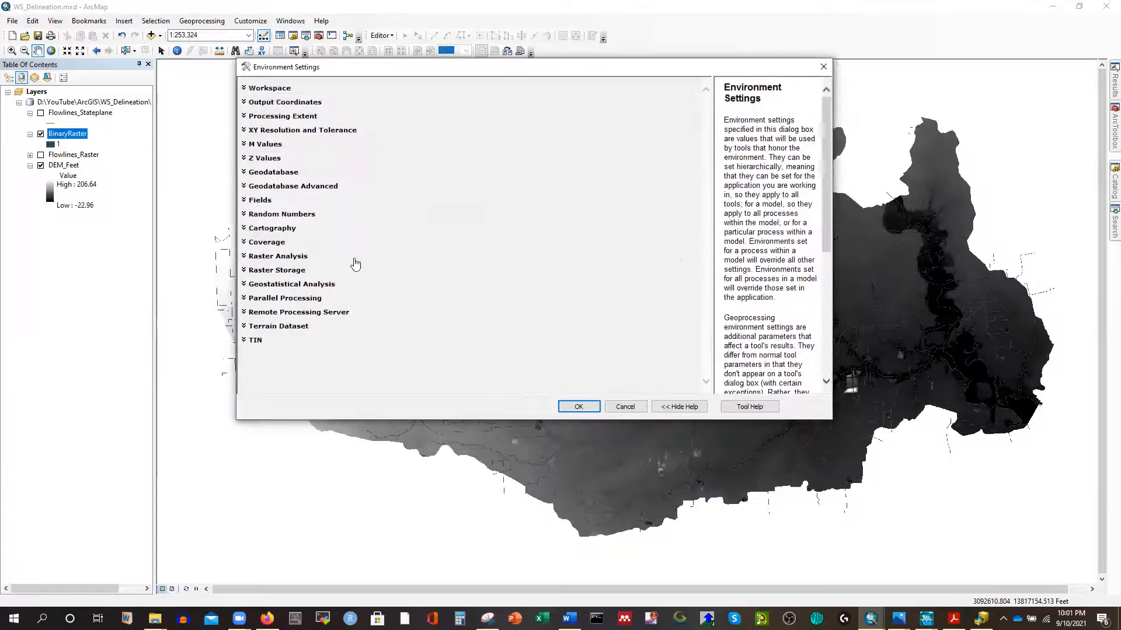
left_click(278, 257)
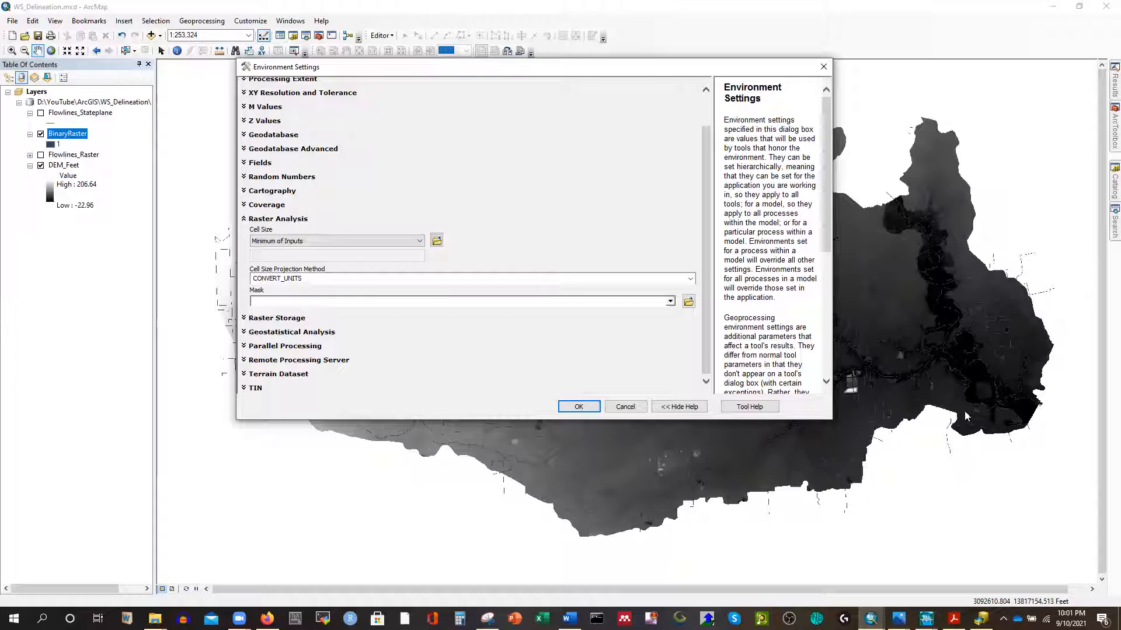
left_click(671, 302)
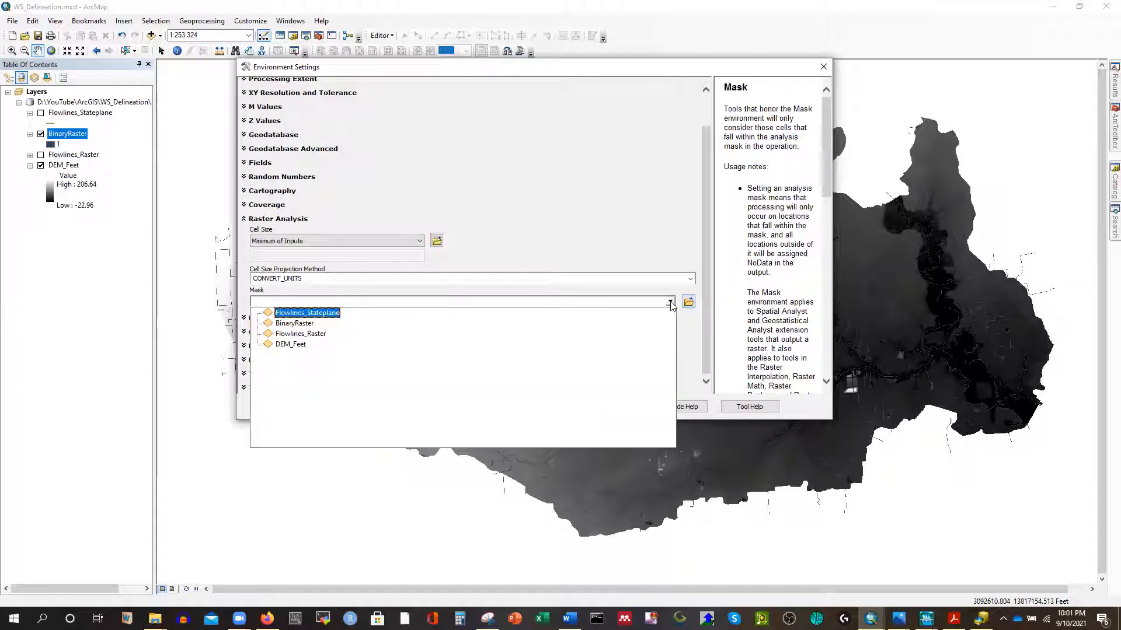
left_click(757, 25)
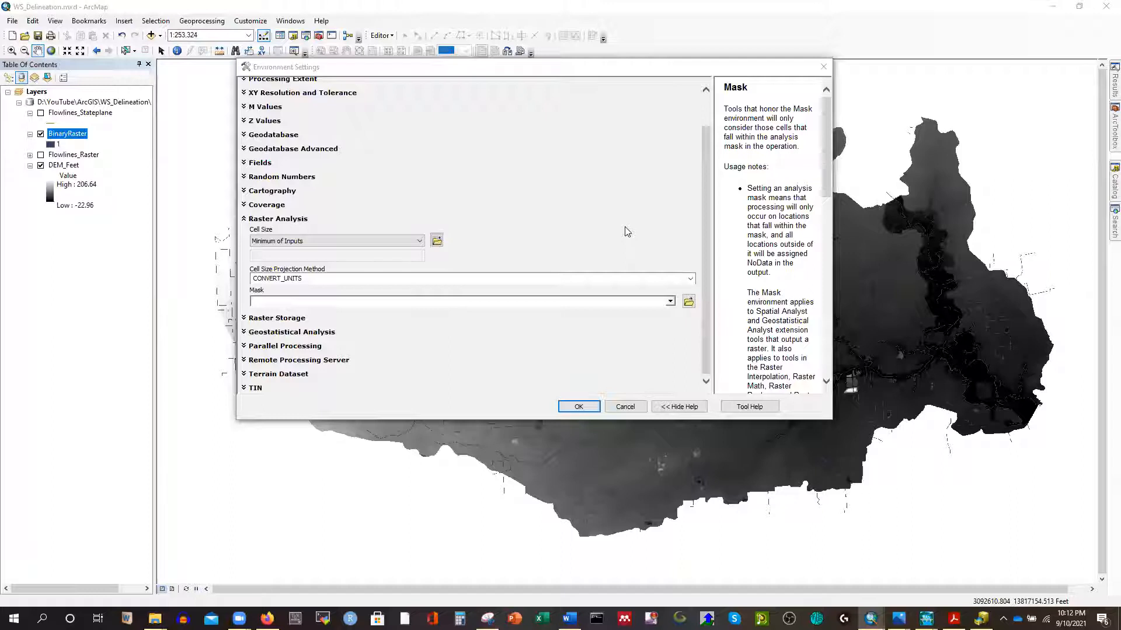
left_click(670, 301)
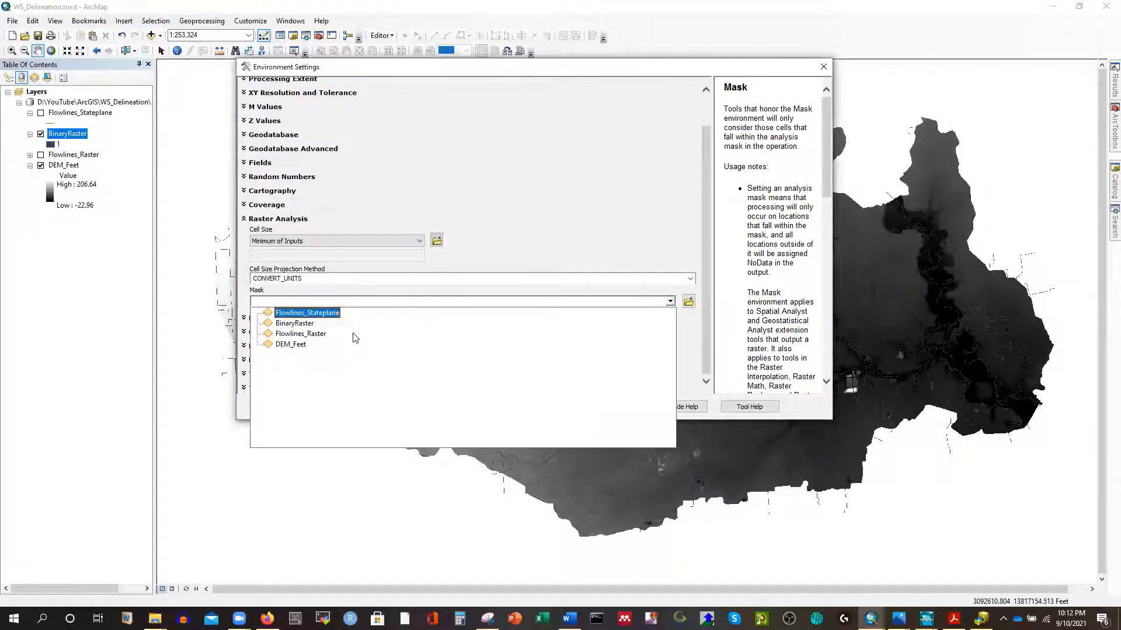
left_click(285, 345)
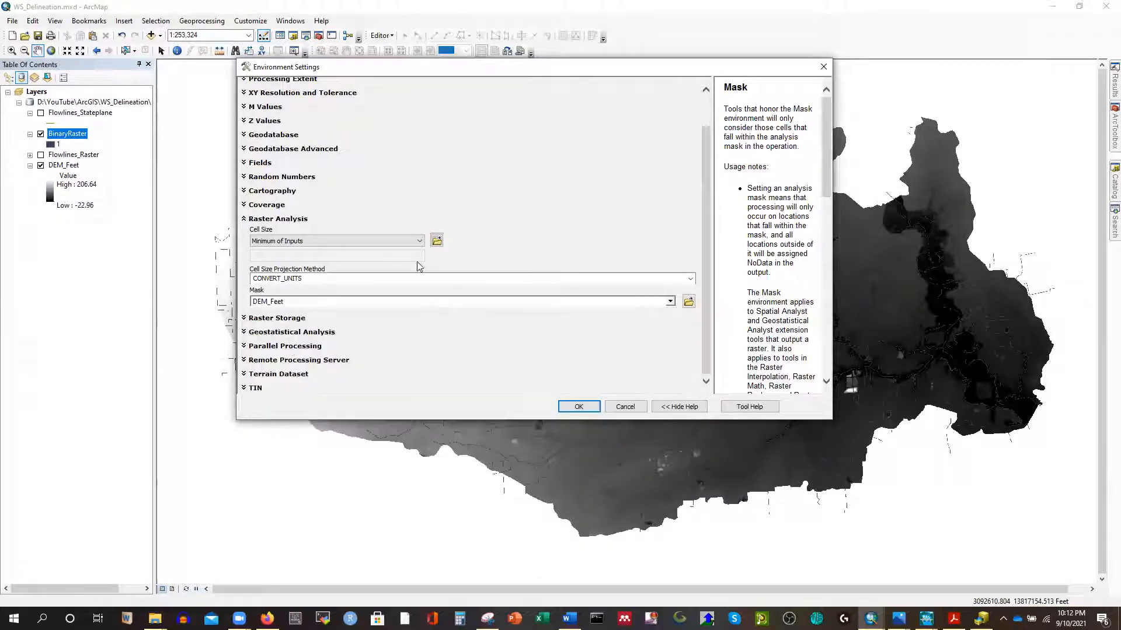
scroll(400, 213, "up", 2)
left_click(579, 407)
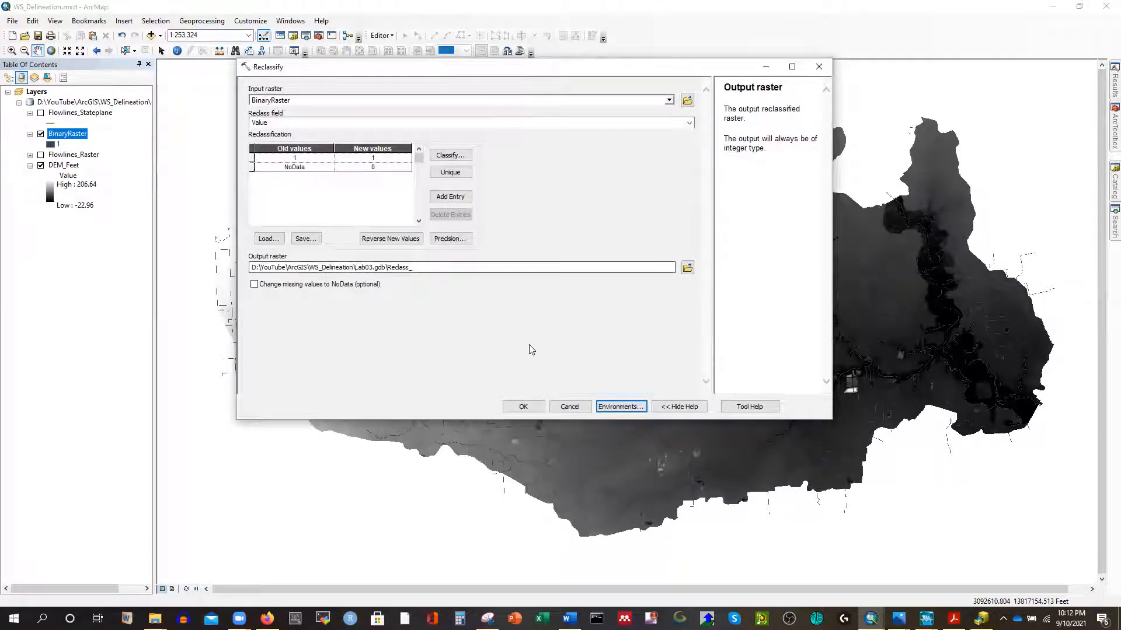
Run the Reclassify tool and hide the BinaryRaster and DEM_Feet layers.
left_click(523, 408)
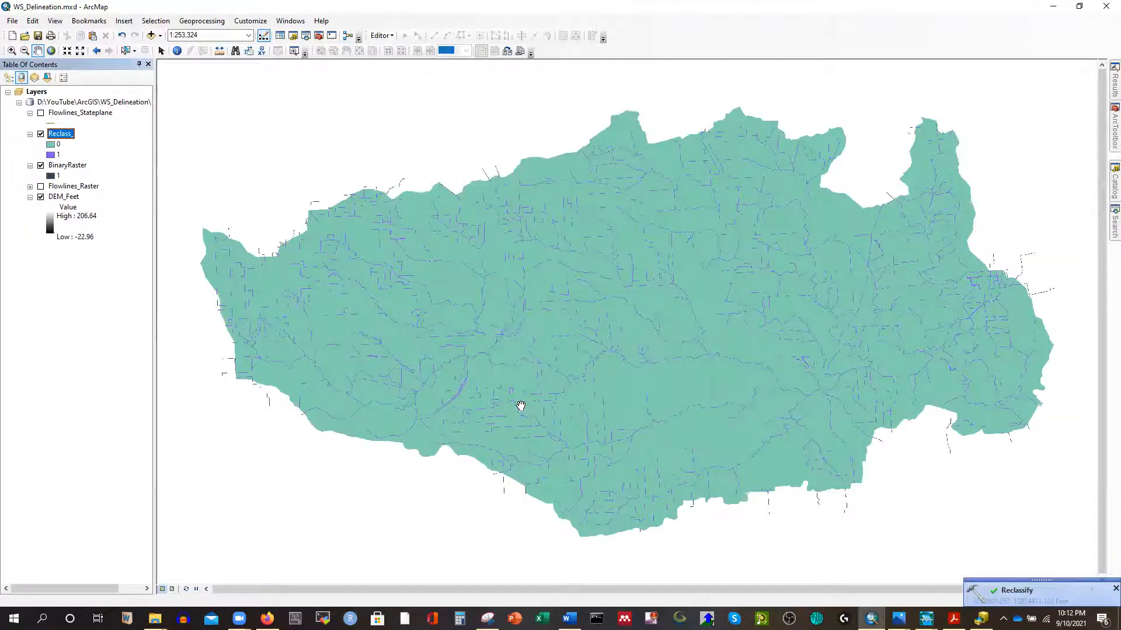
left_click(40, 166)
left_click(41, 197)
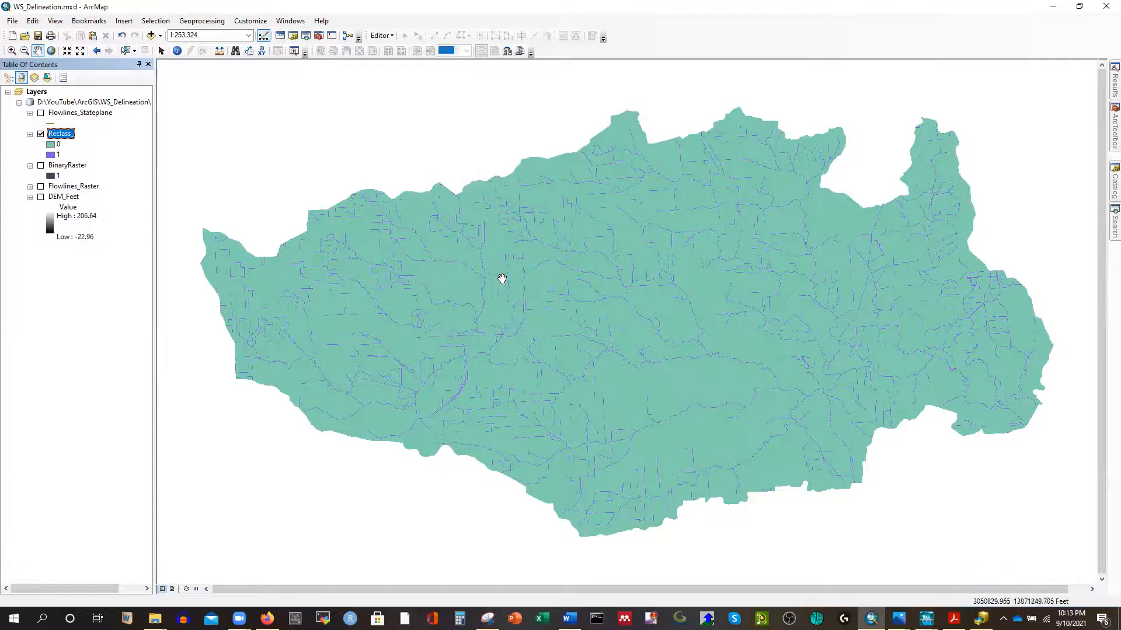
Inspect the stream cells of Reclass_ up close, then return to the layer's full extent.
scroll(483, 272, "up", 3)
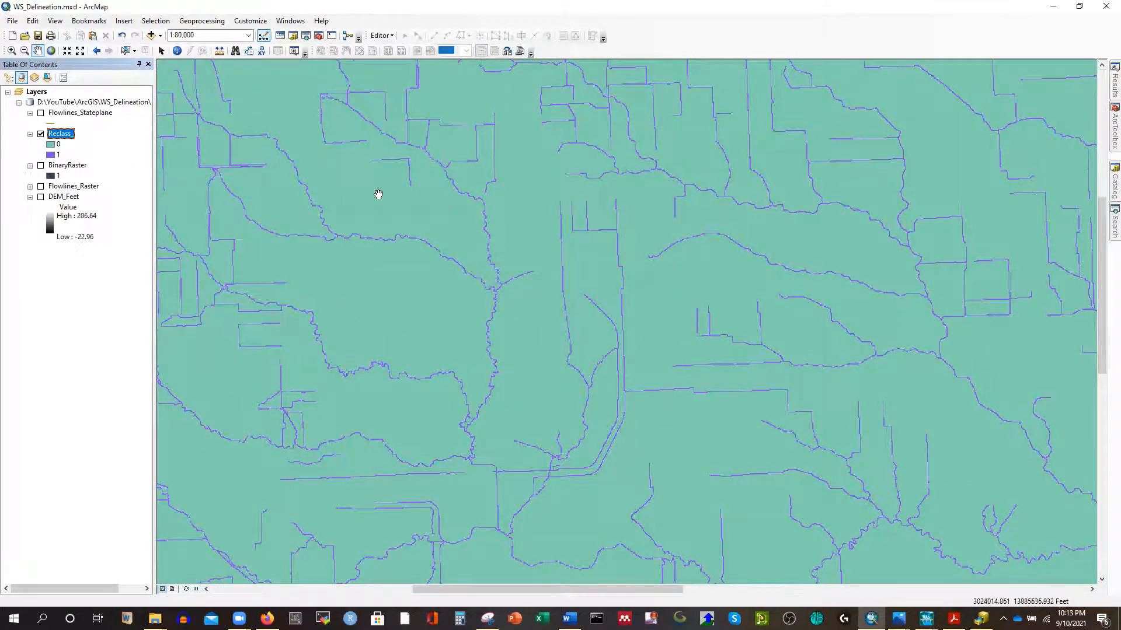
scroll(475, 228, "up", 1)
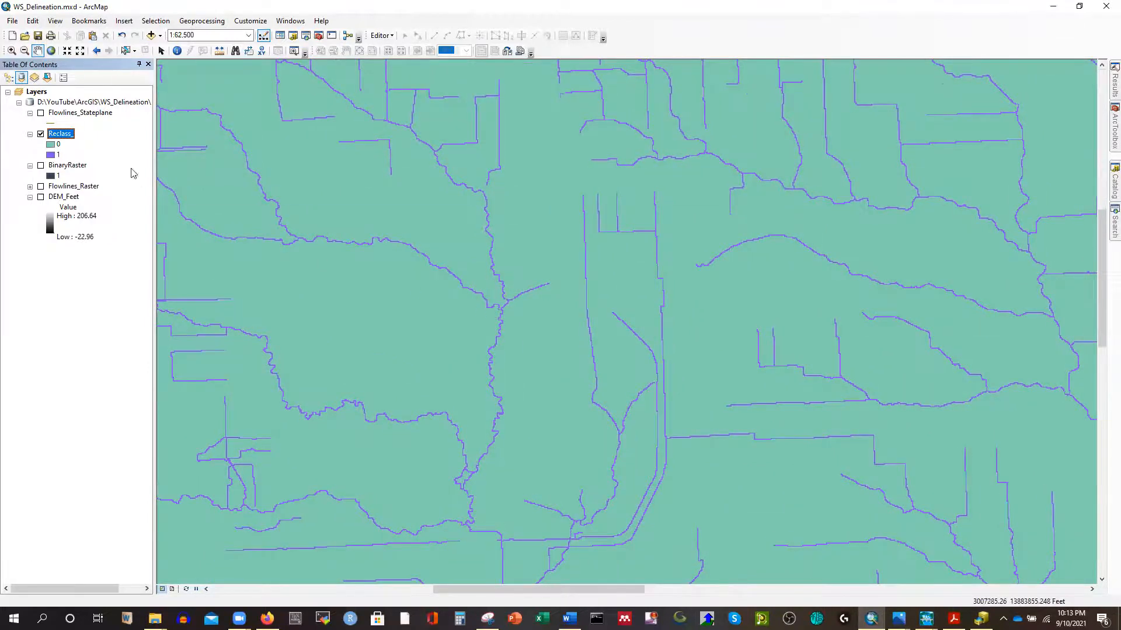
scroll(542, 304, "down", 3)
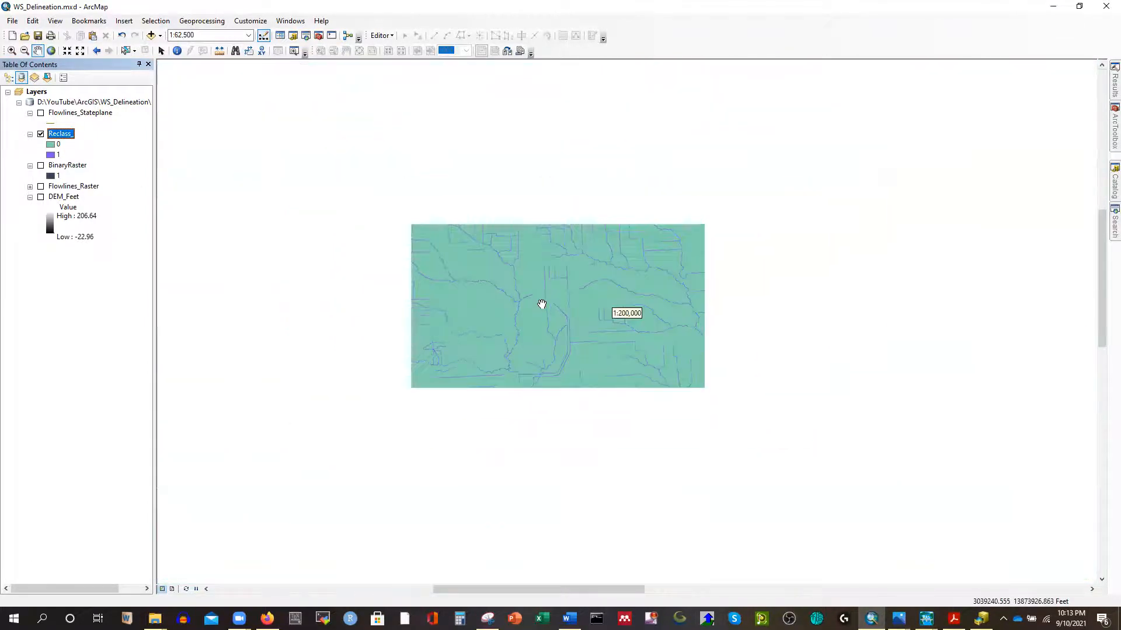
right_click(61, 135)
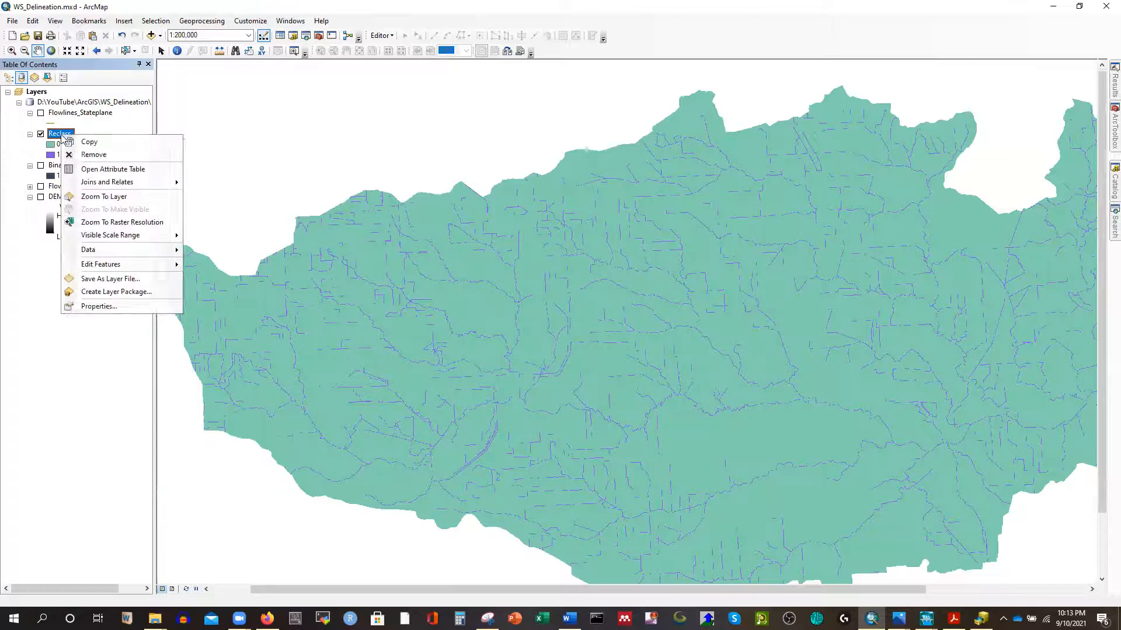
left_click(111, 197)
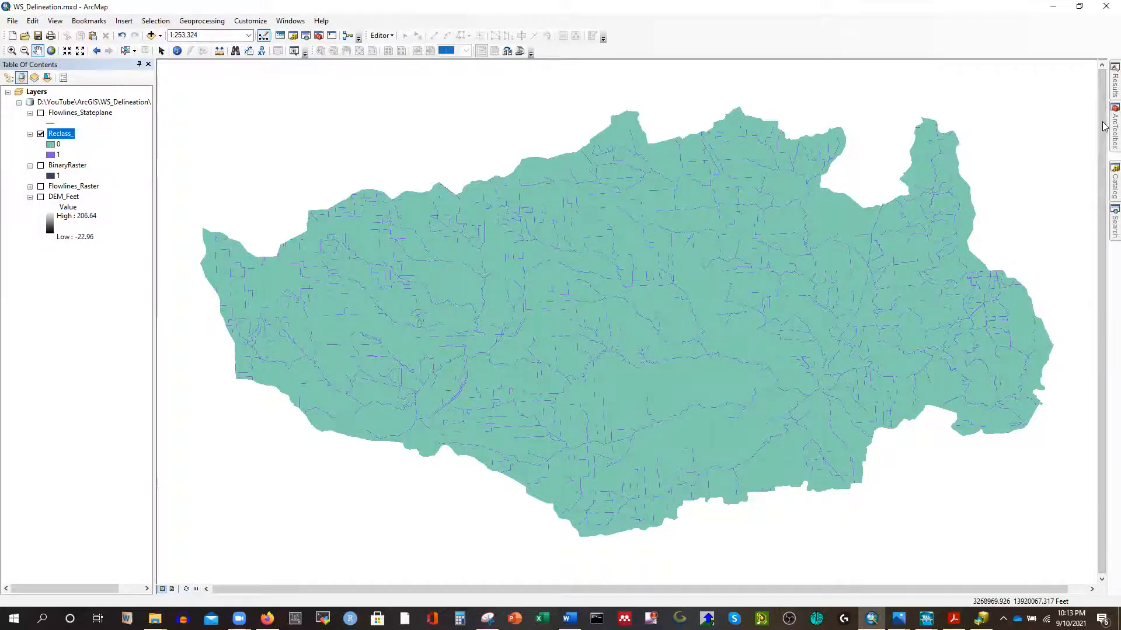
Open the Spatial Analyst Euclidean Distance tool with Flowlines_Stateplane as the input source data.
mouse_move(1103, 126)
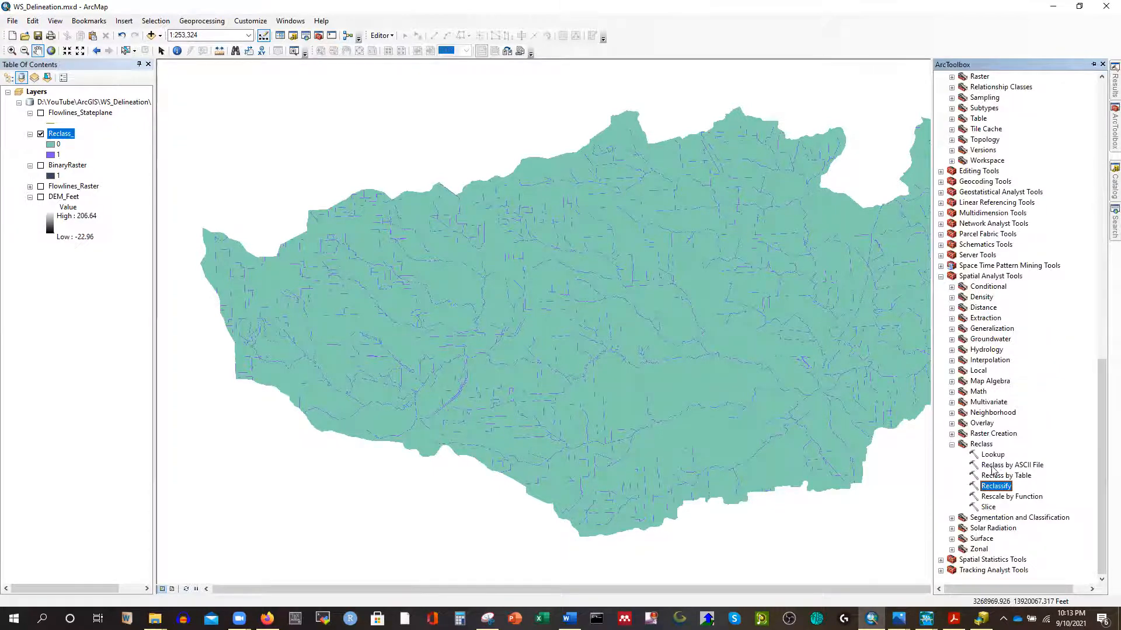
left_click(952, 444)
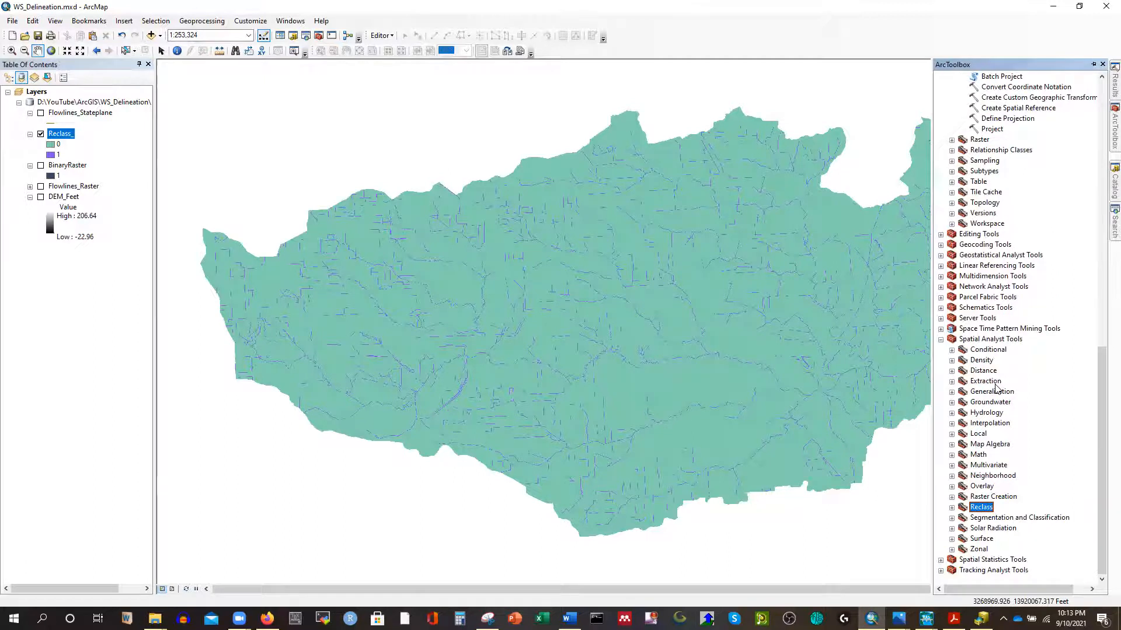
double_click(986, 371)
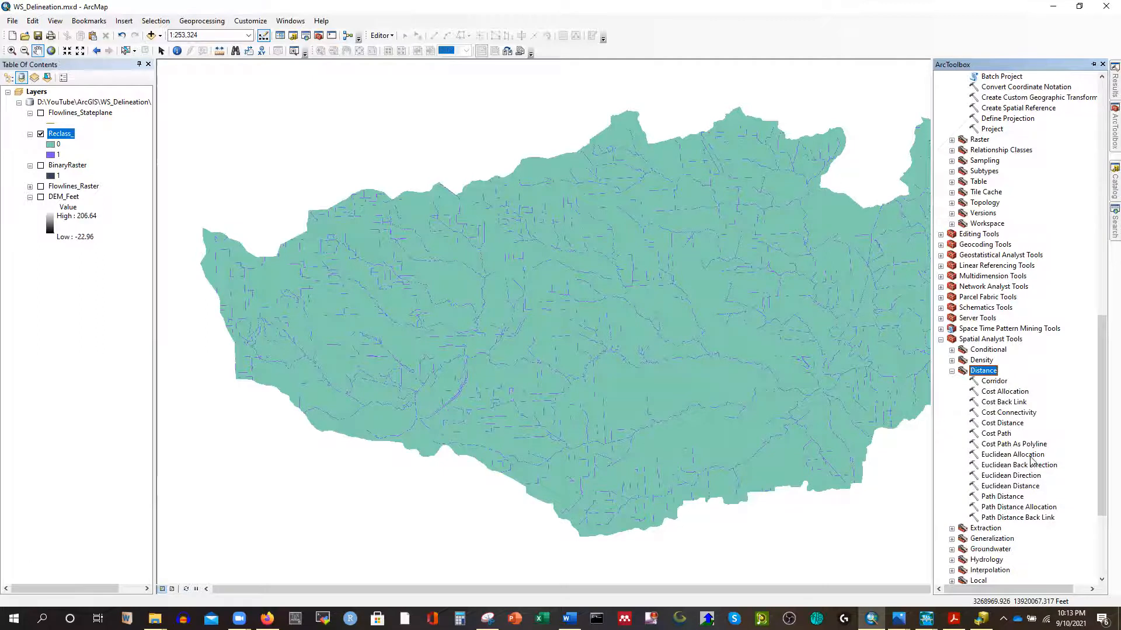
scroll(1029, 464, "down", 3)
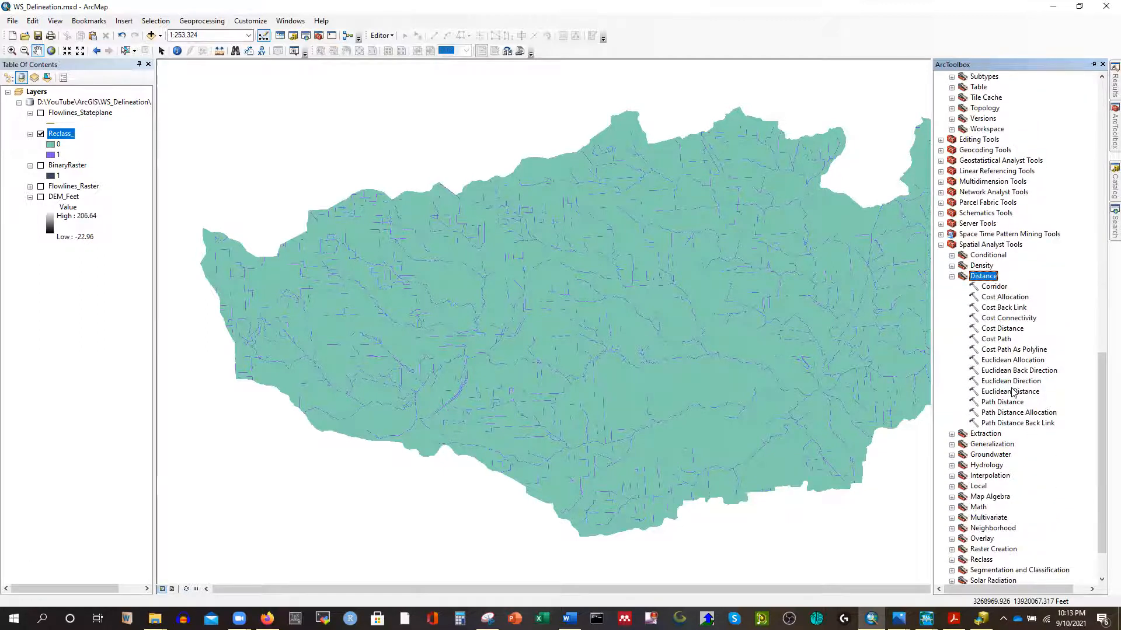
double_click(1002, 394)
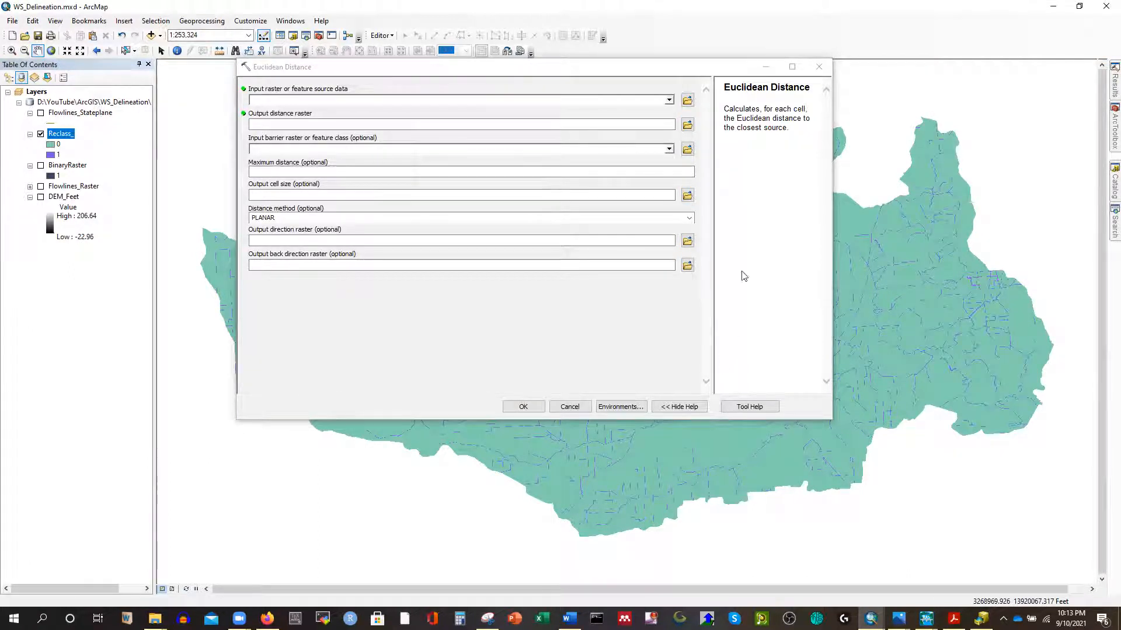
left_click(670, 102)
left_click(310, 111)
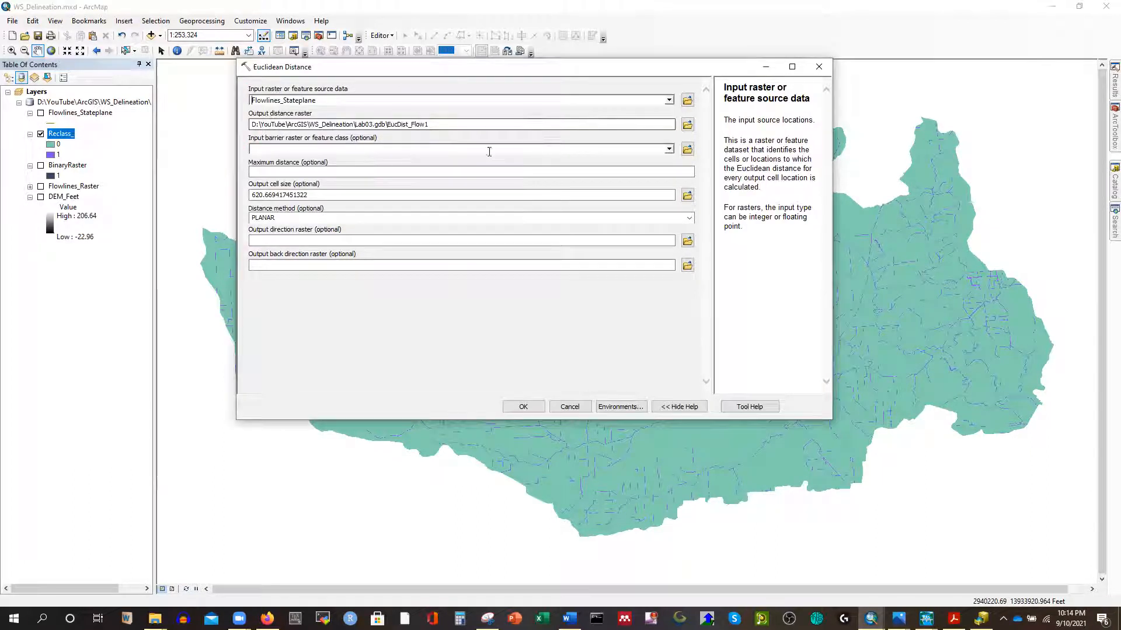
Name the output distance raster Distance in Lab03.gdb and choose Reclass_ as the input barrier raster.
left_click(439, 124)
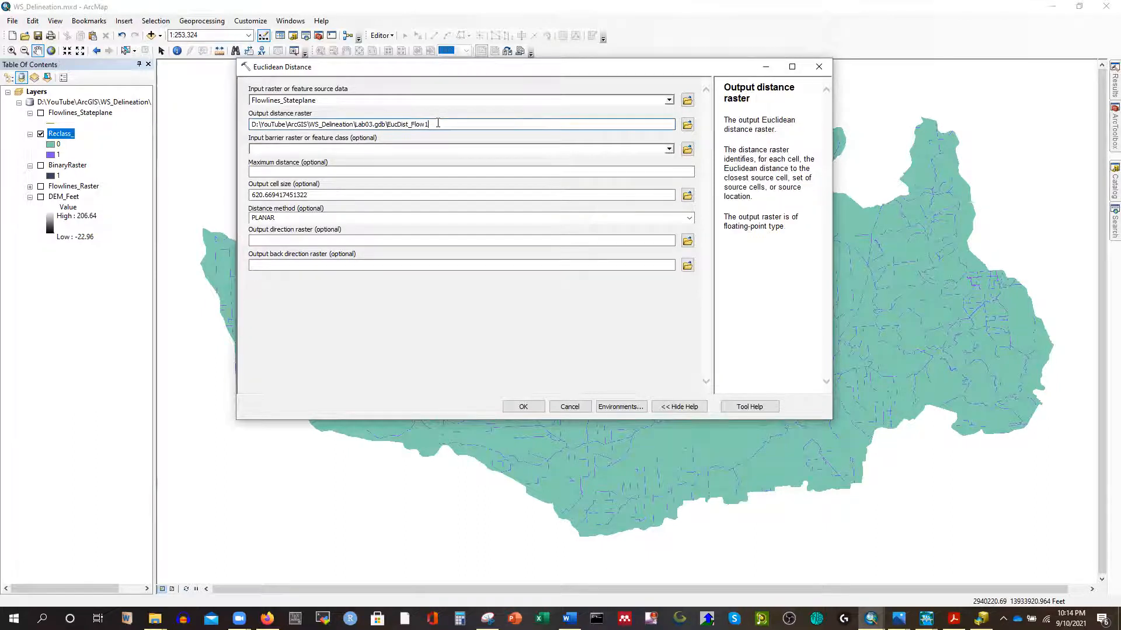
key("BackSpace")
key("BackSpace")
key("BackSpace")
type("Distance")
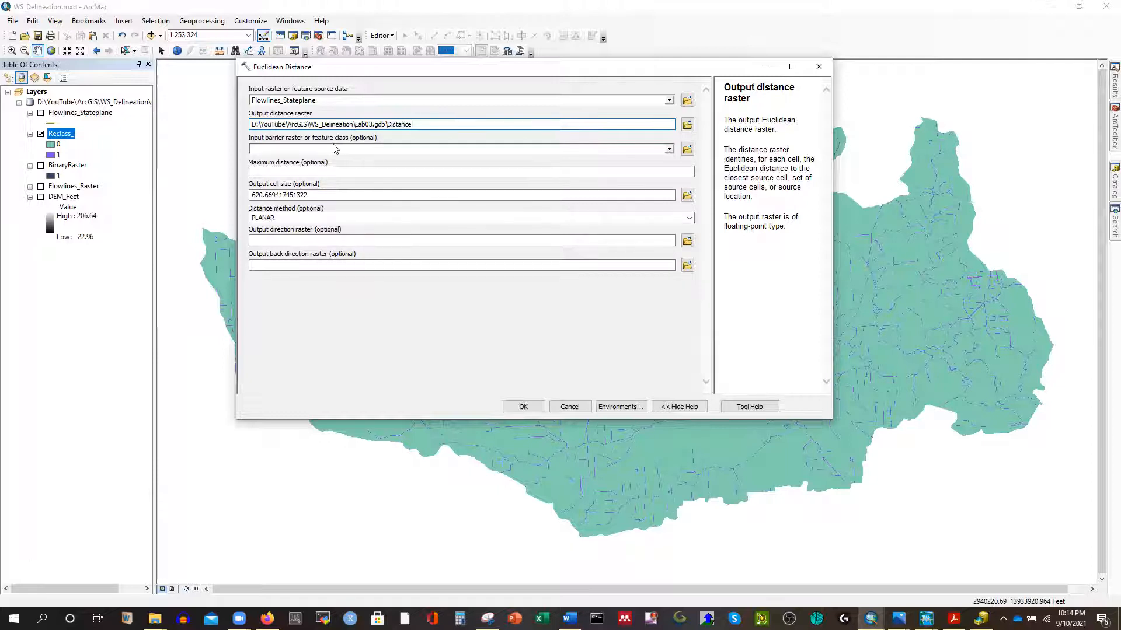
left_click(669, 150)
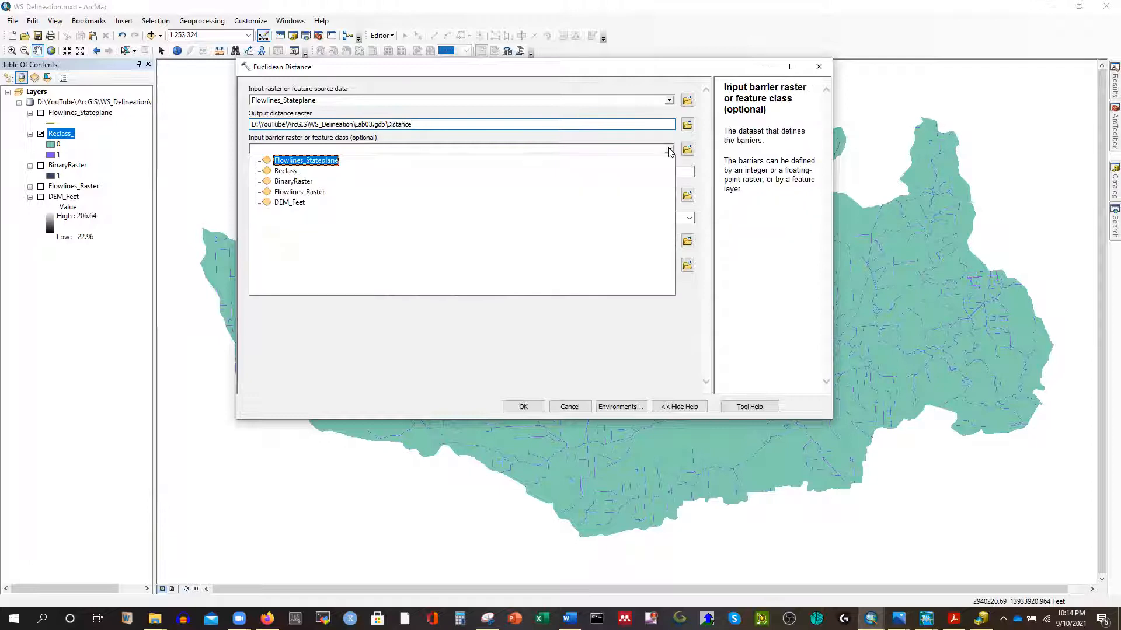
left_click(285, 172)
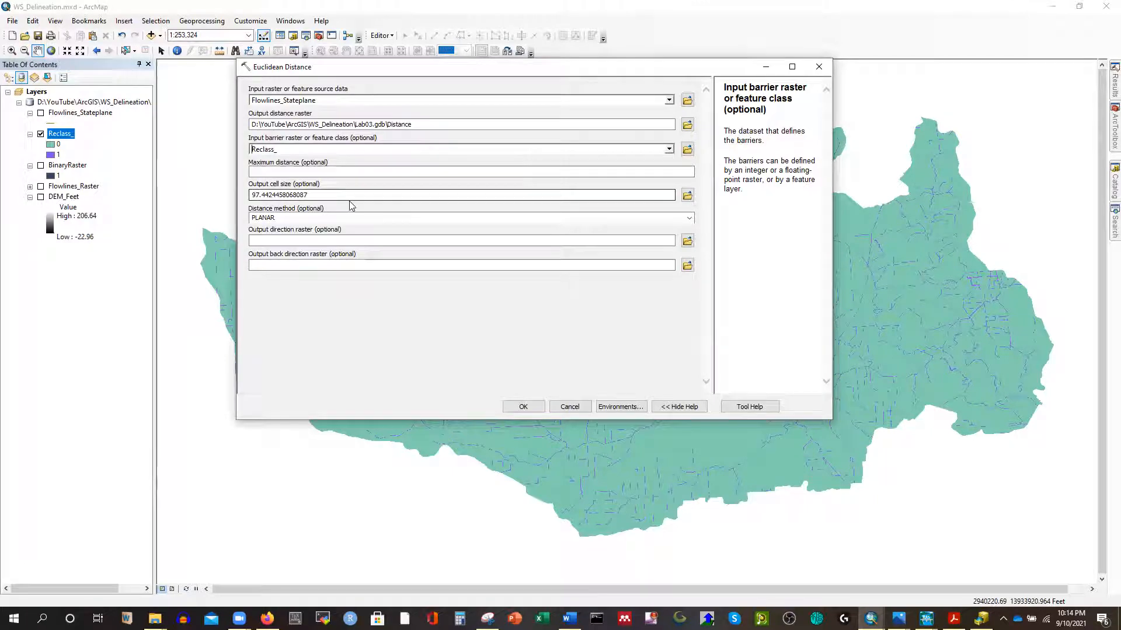
Set the Euclidean Distance environment's processing extent to Same as layer DEM_Feet and its snap raster to DEM_Feet.
left_click(606, 406)
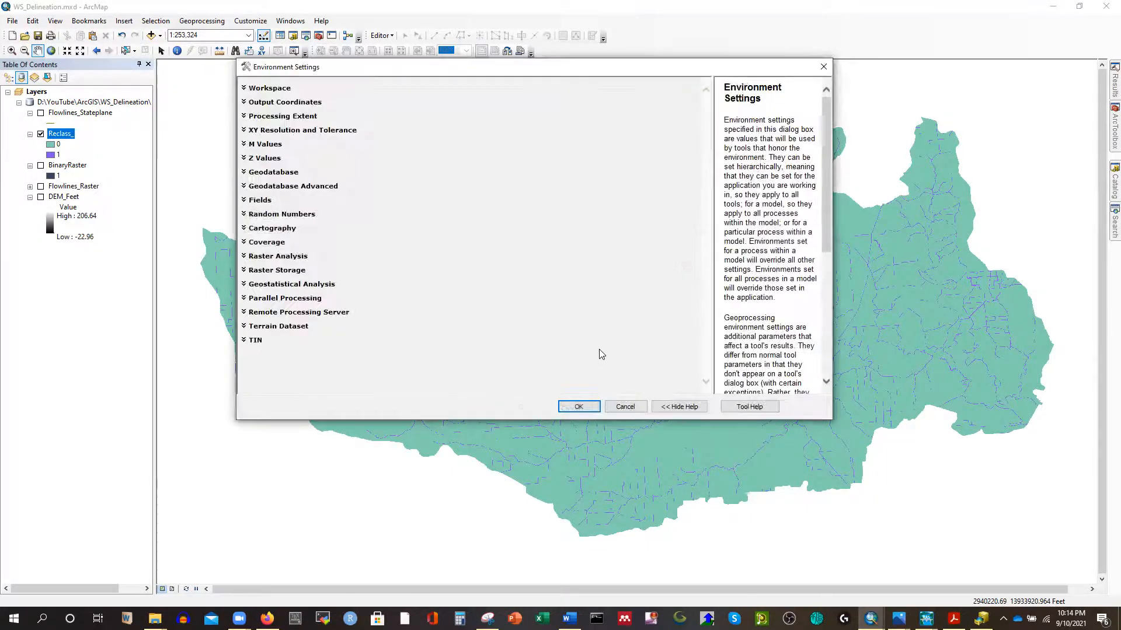
left_click(277, 117)
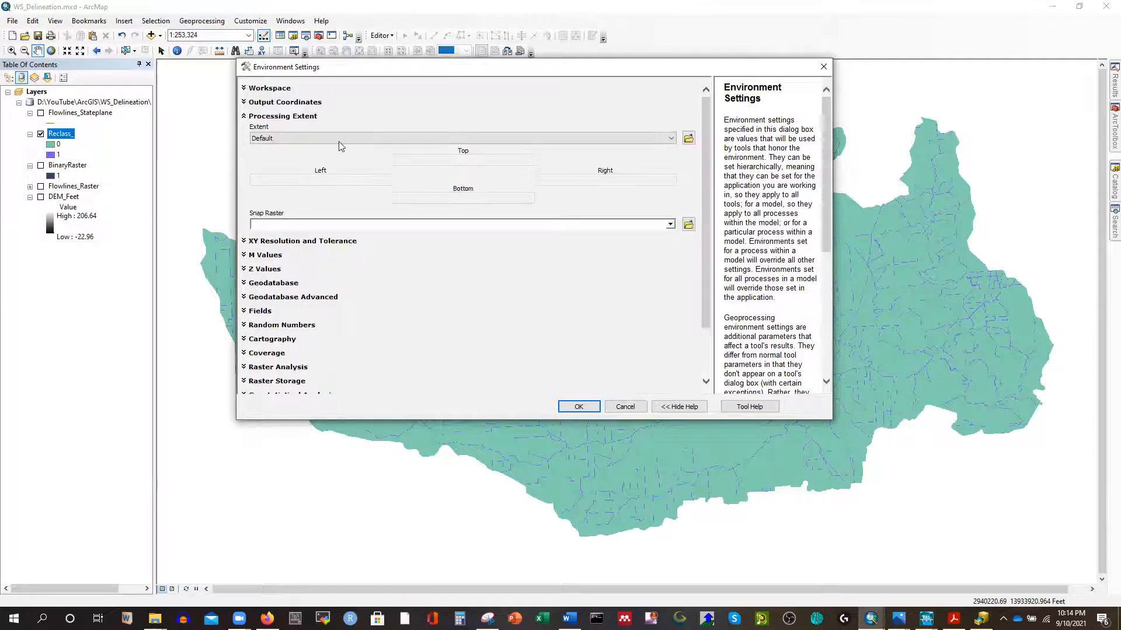
left_click(670, 139)
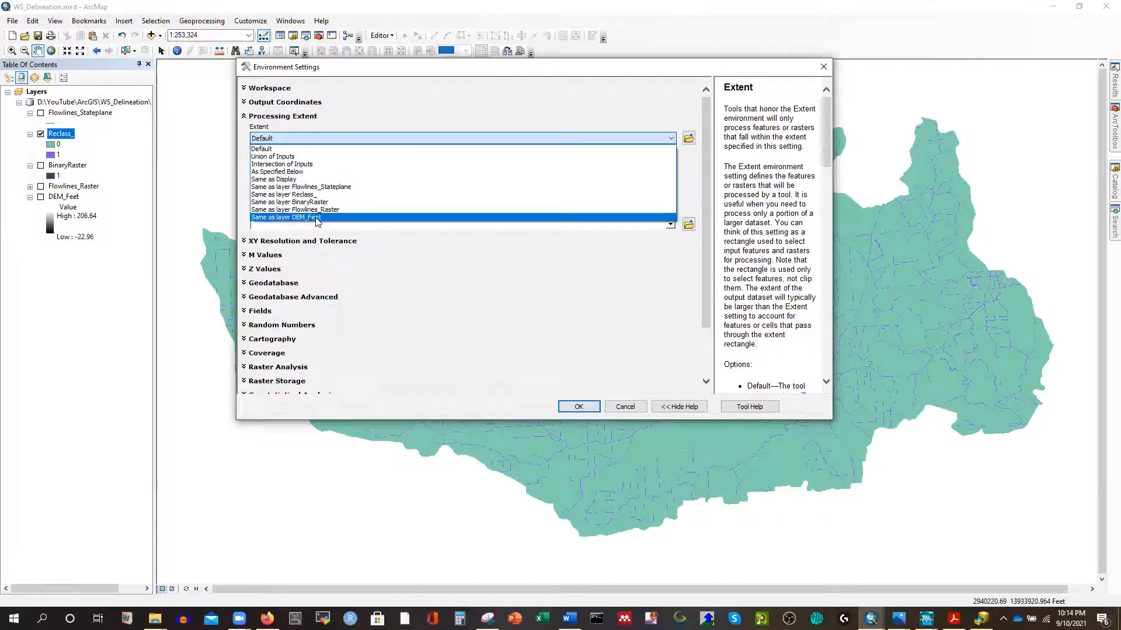
left_click(320, 219)
left_click(670, 225)
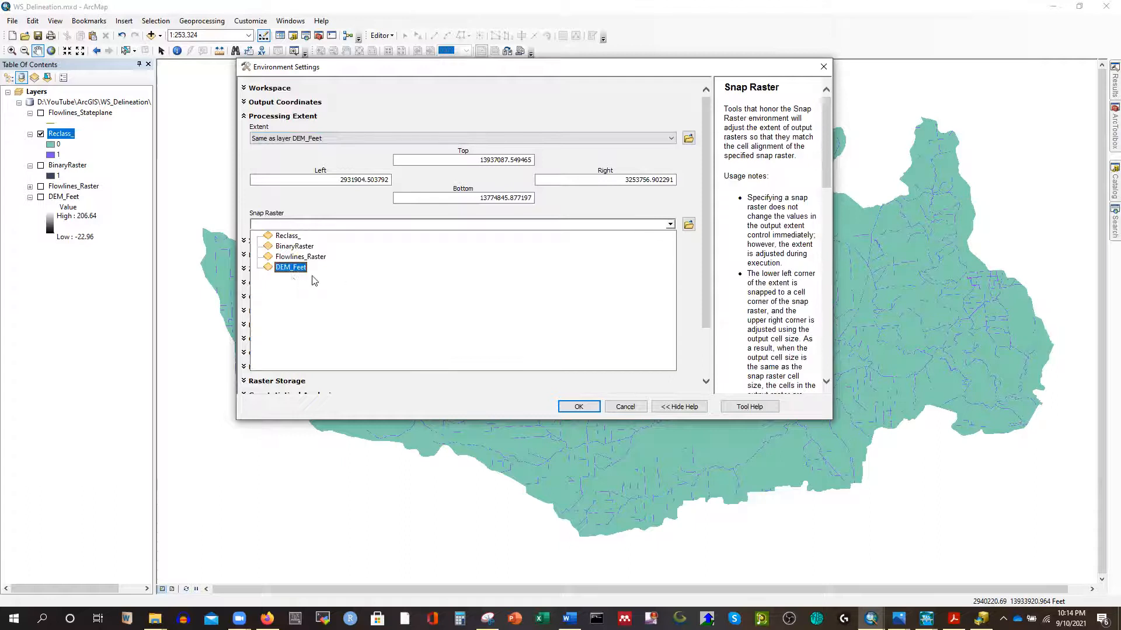
left_click(295, 278)
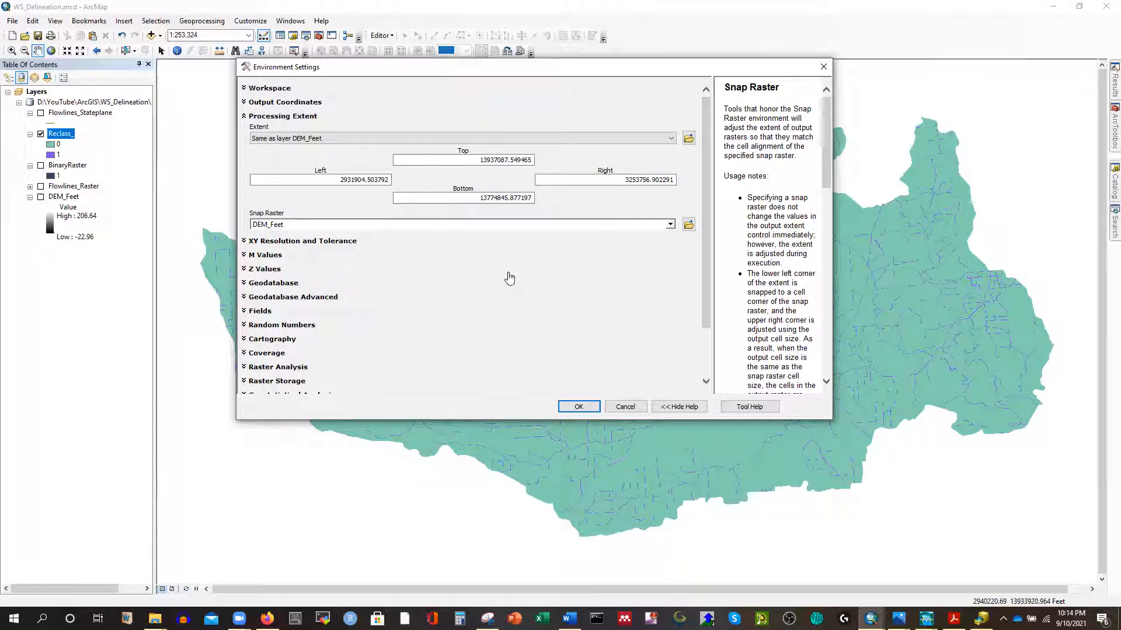
Set the raster analysis mask to DEM_Feet in the Euclidean Distance environment settings and accept them.
scroll(362, 292, "down", 3)
left_click(296, 306)
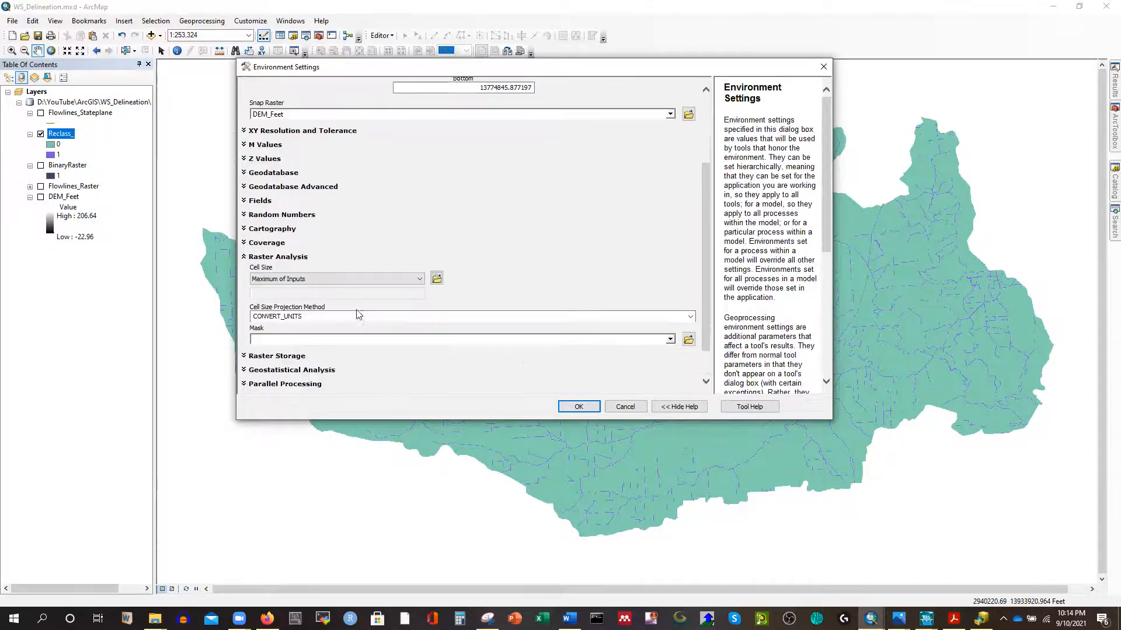
left_click(670, 340)
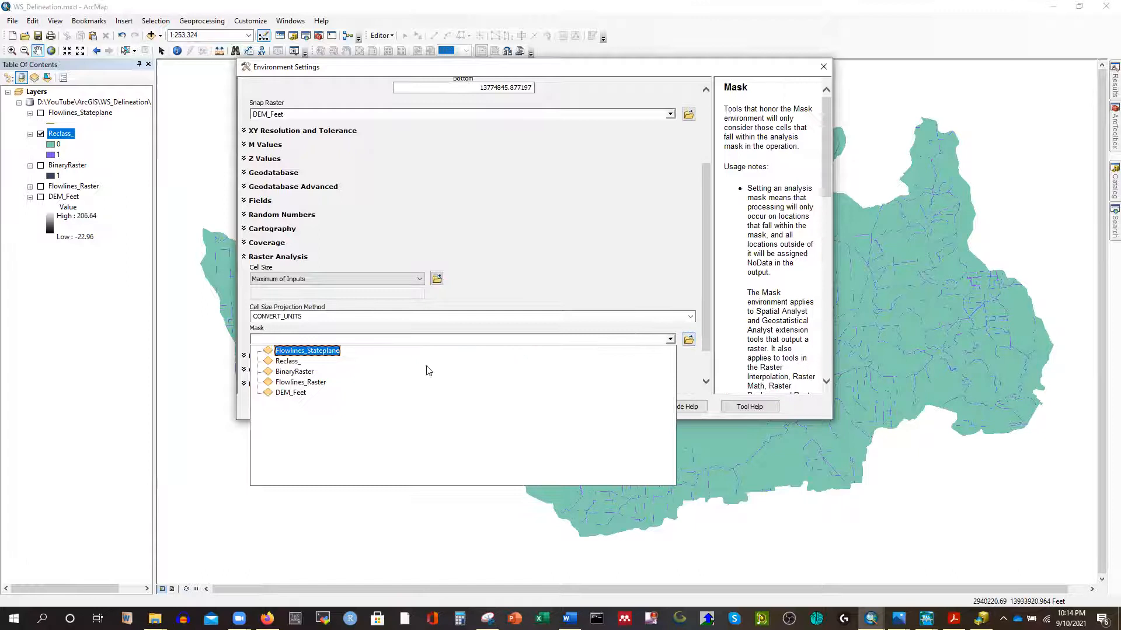
left_click(302, 397)
scroll(478, 275, "down", 1)
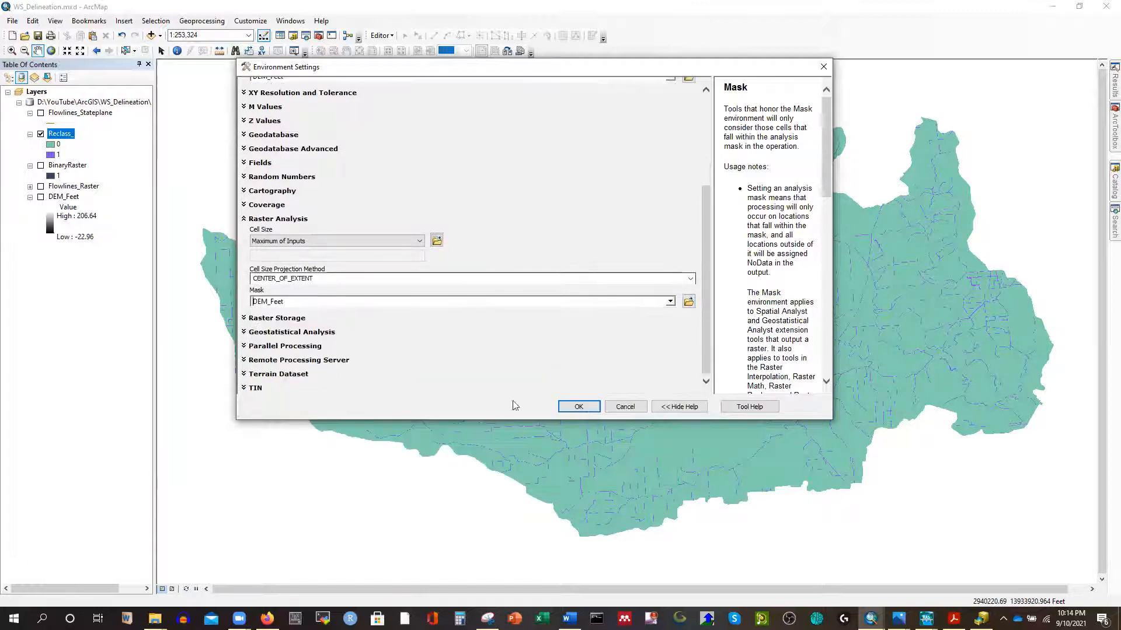
left_click(578, 407)
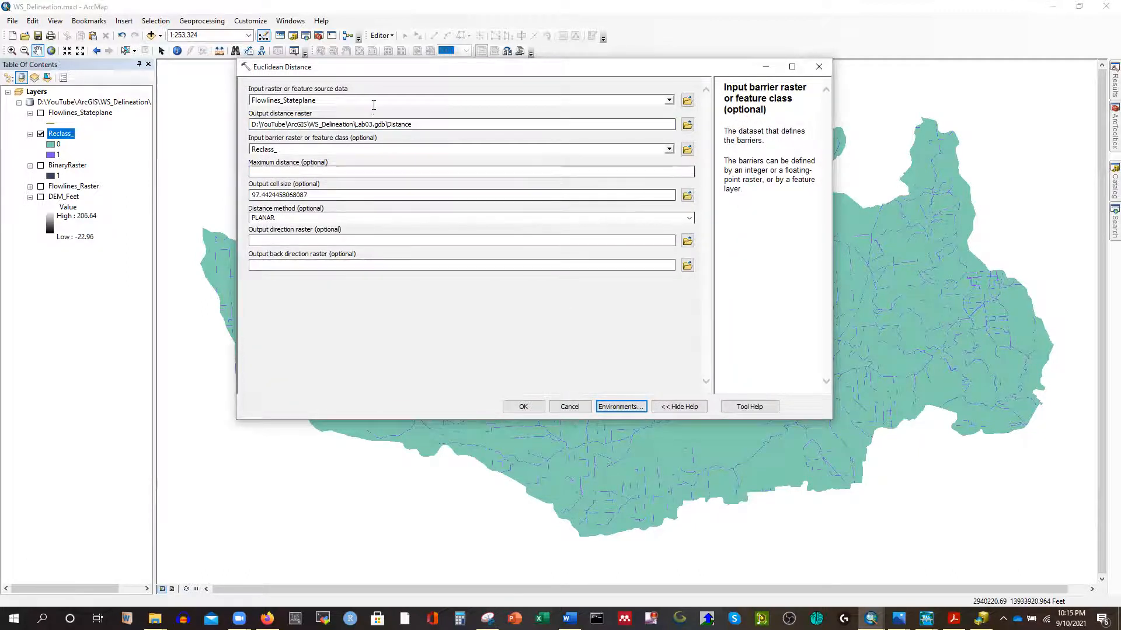
Run Euclidean Distance with the Distance output and Reclass_ barrier, and save the map document.
left_click(418, 124)
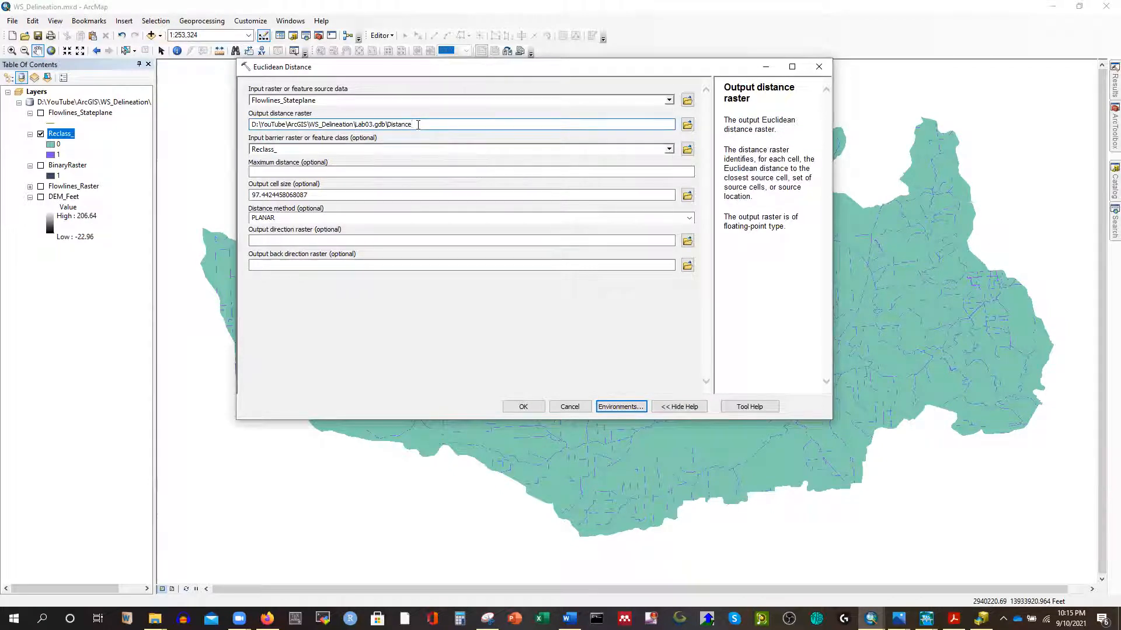
left_click(524, 407)
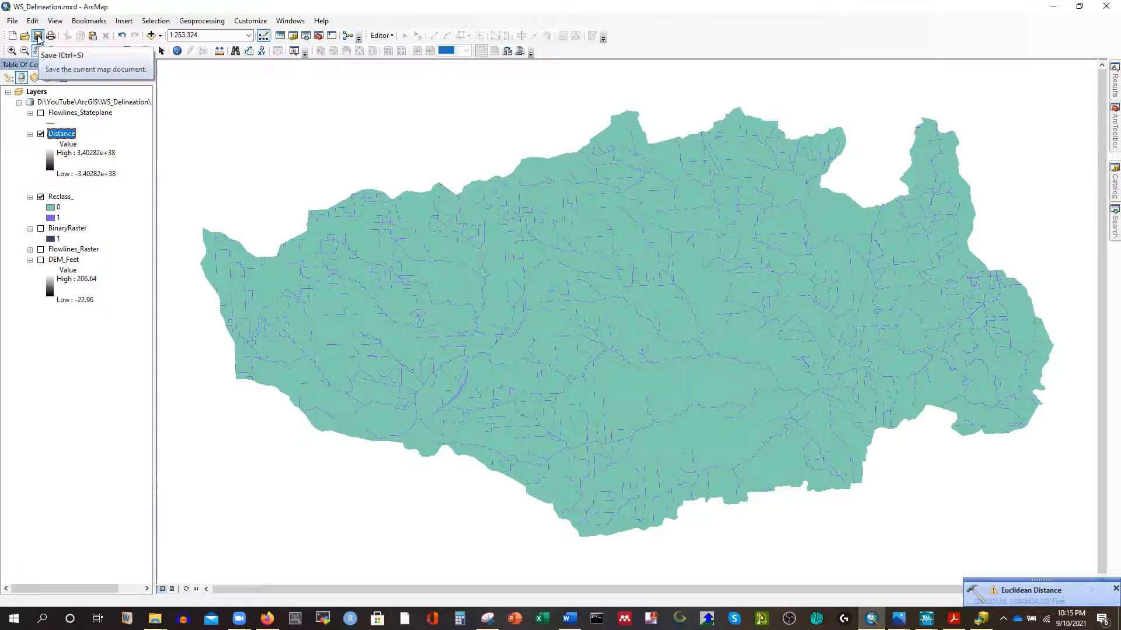
left_click(38, 38)
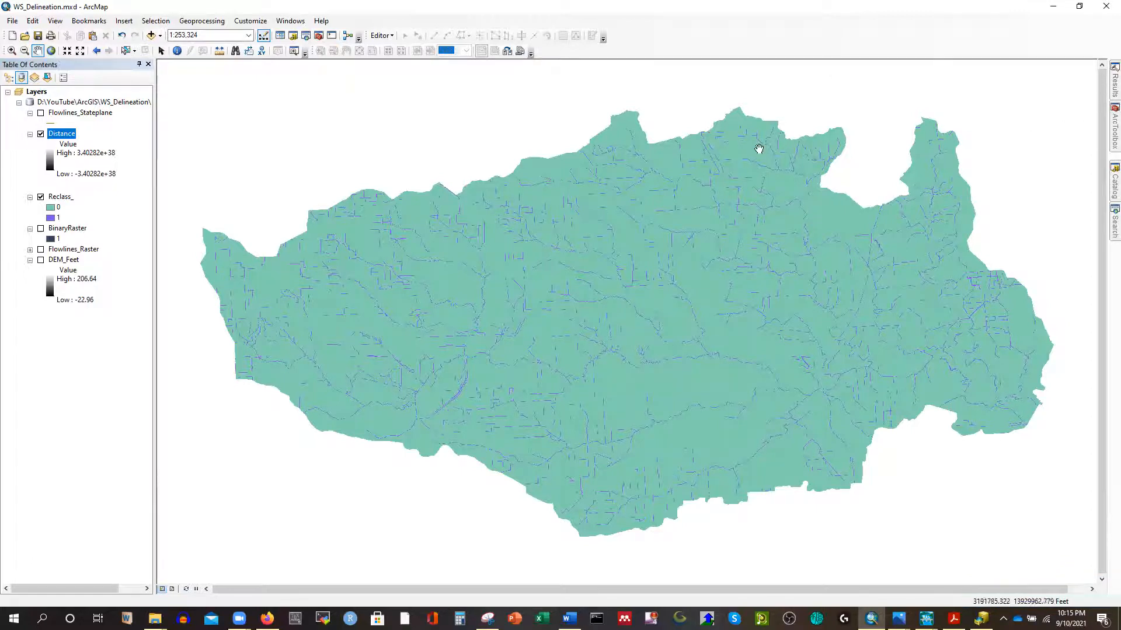
Reopen the Spatial Analyst Euclidean Distance tool with Flowlines_Stateplane as the input source data.
left_click(1103, 135)
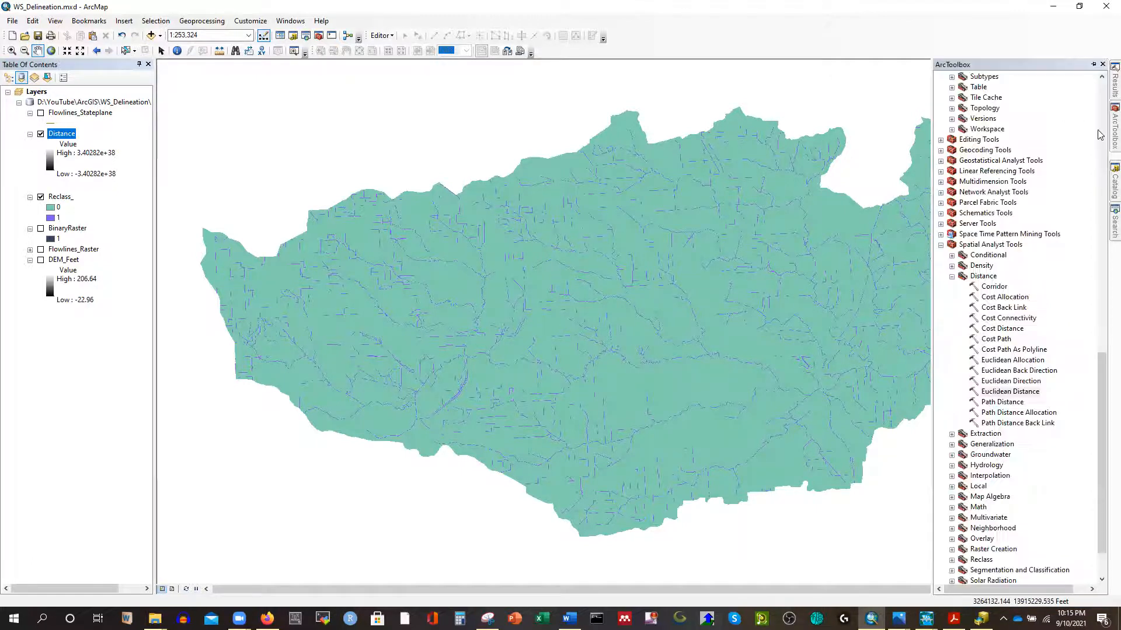
double_click(1006, 391)
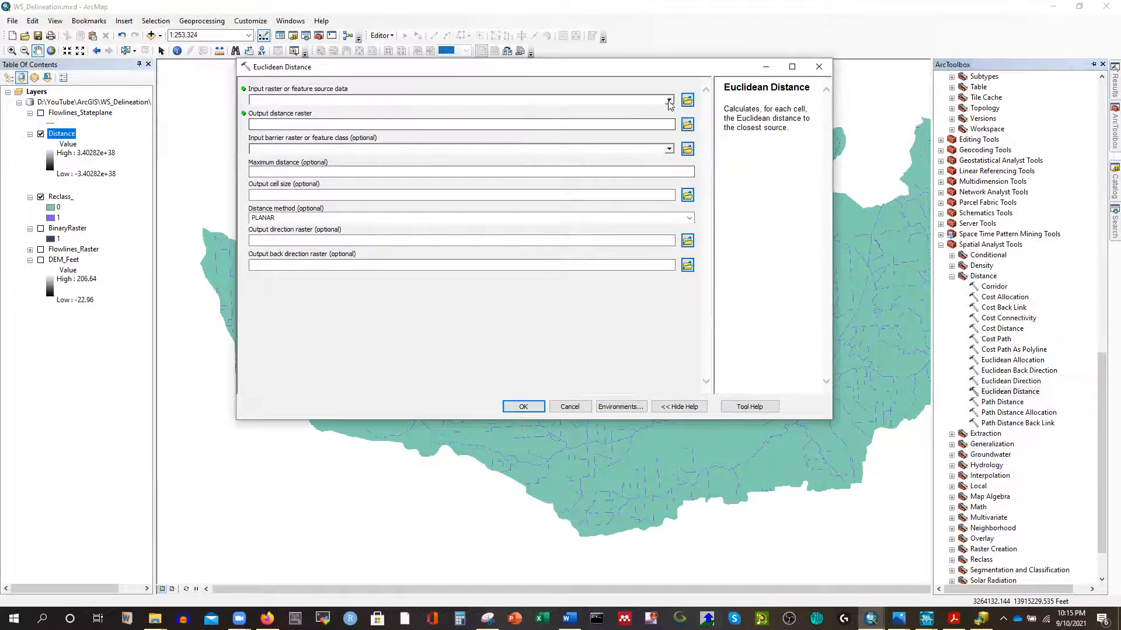
left_click(669, 101)
left_click(321, 111)
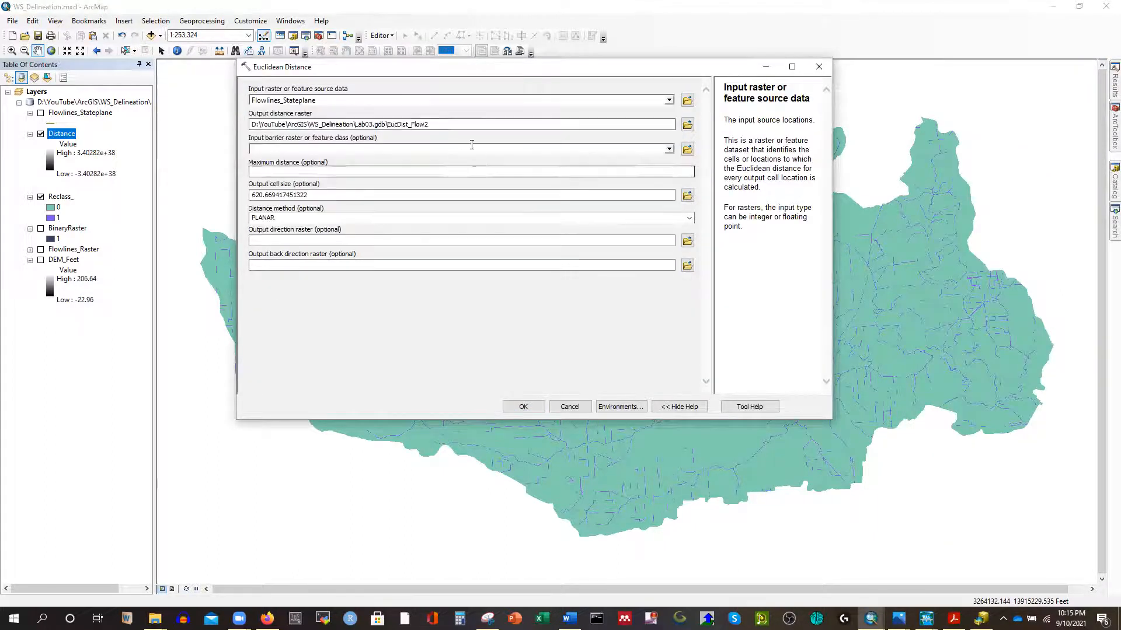
Name the output distance raster EucDistance in Lab03.gdb and choose BinaryRaster as the input barrier raster.
left_click(435, 124)
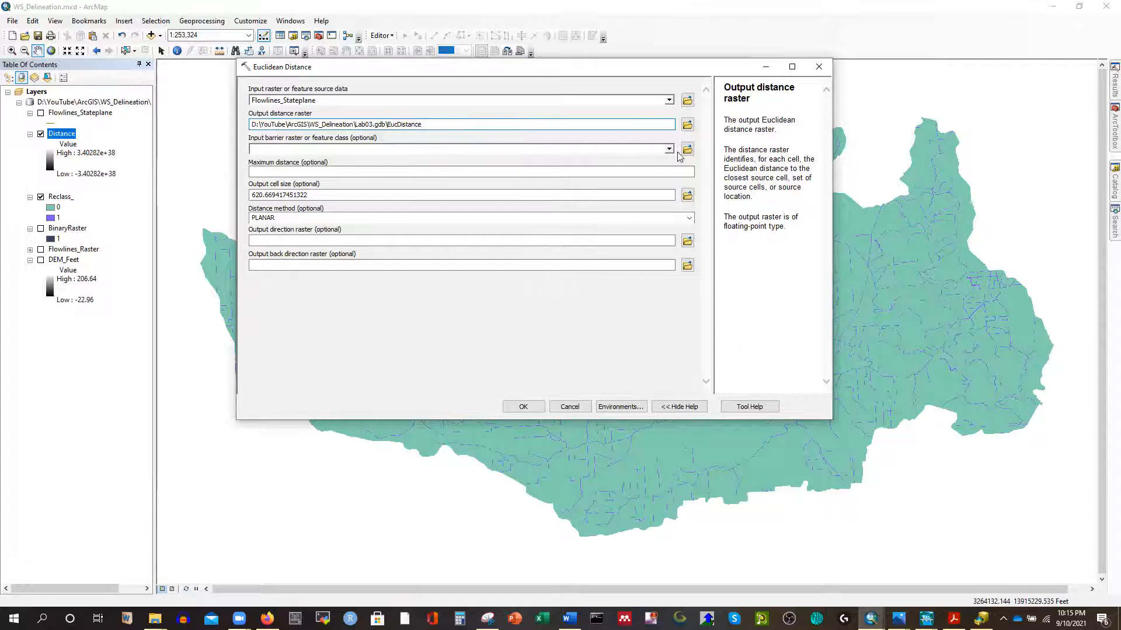
left_click(670, 150)
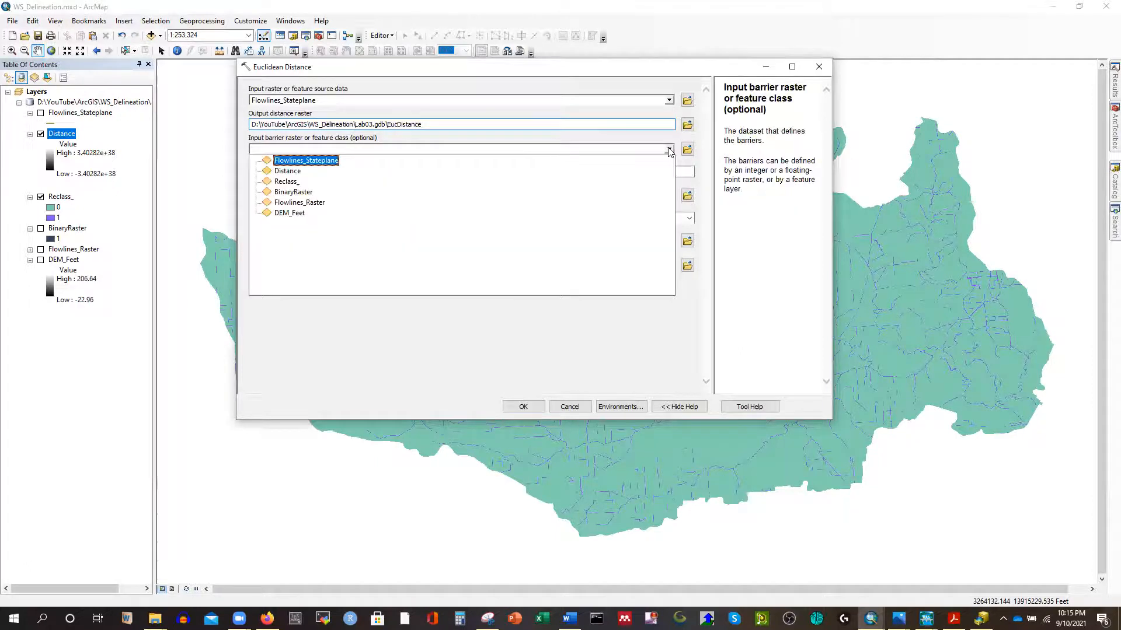
left_click(301, 193)
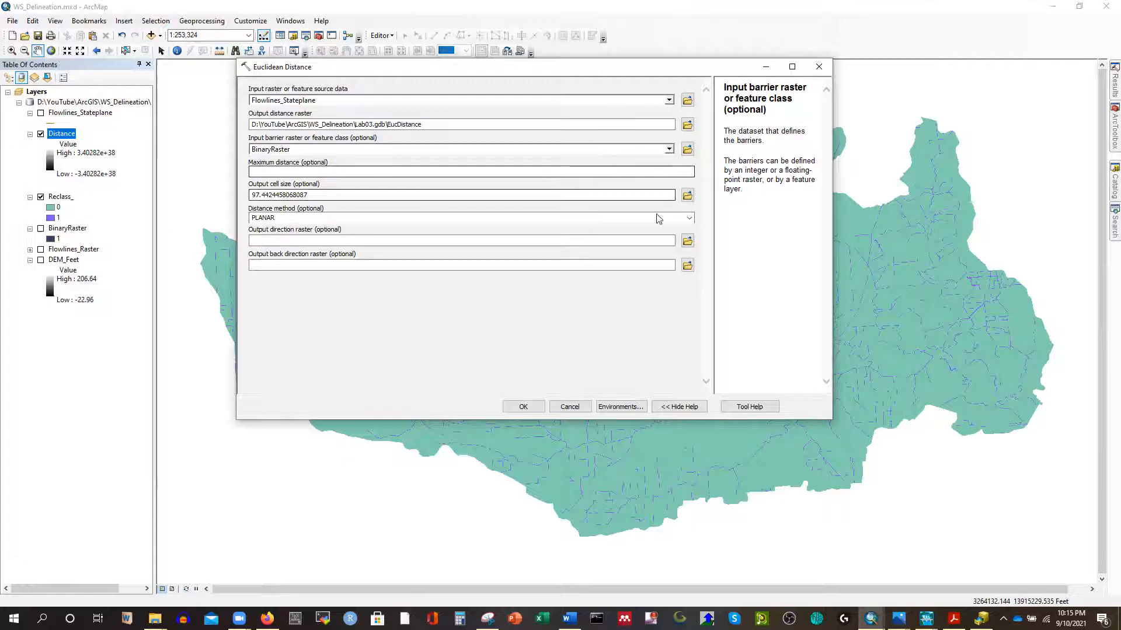
left_click(416, 171)
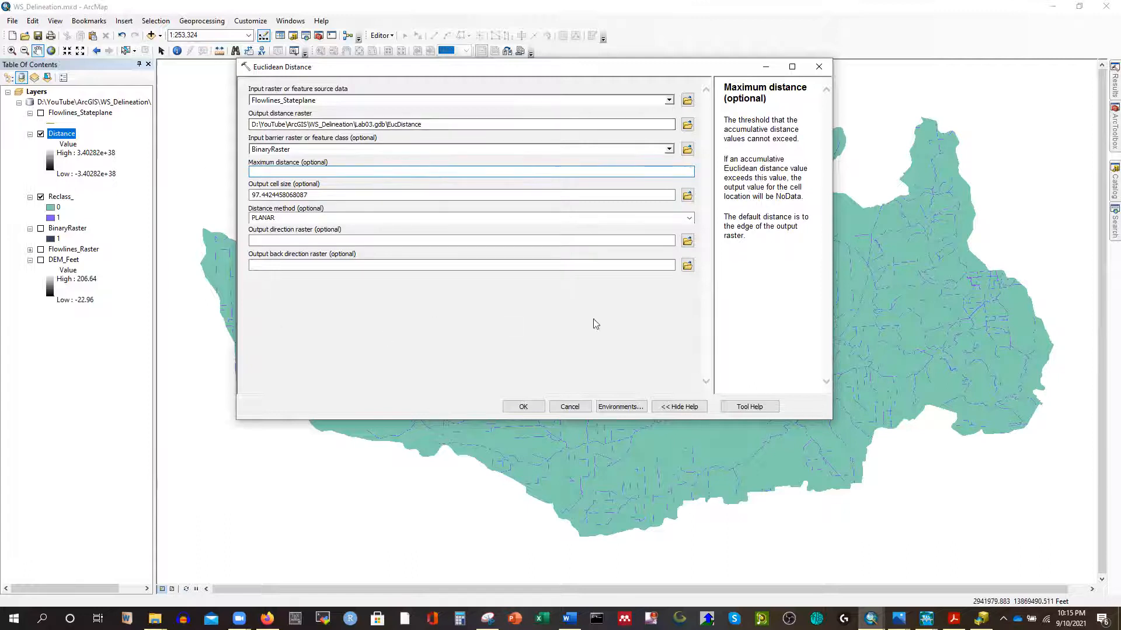
For the EucDistance run, set the processing extent to Same as layer DEM_Feet and the snap raster to DEM_Feet.
left_click(617, 407)
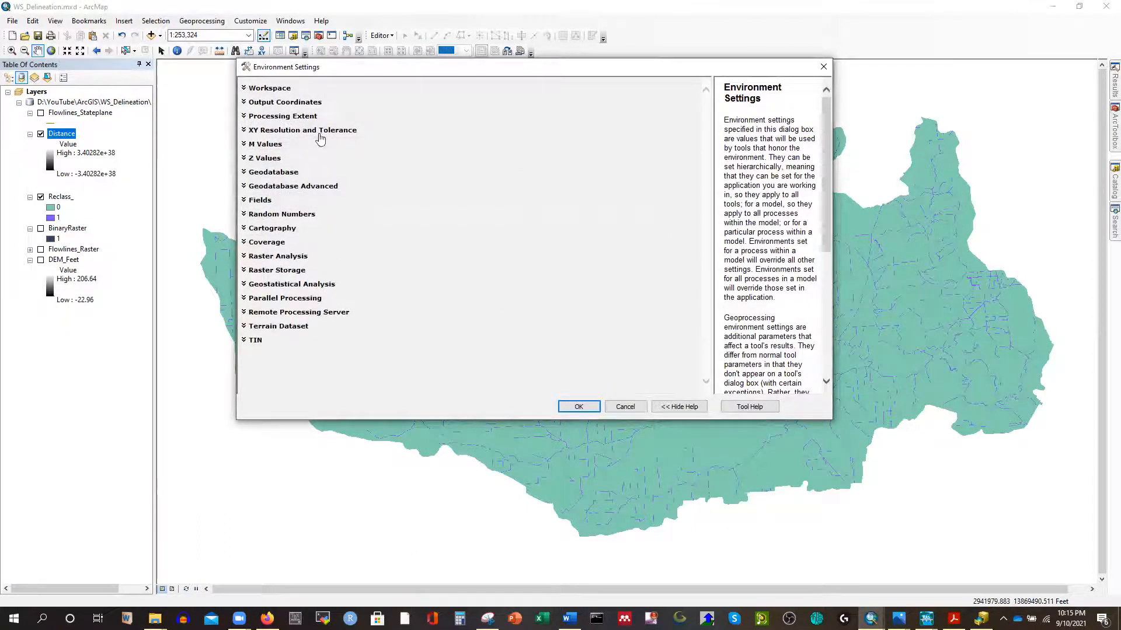
left_click(275, 117)
left_click(671, 139)
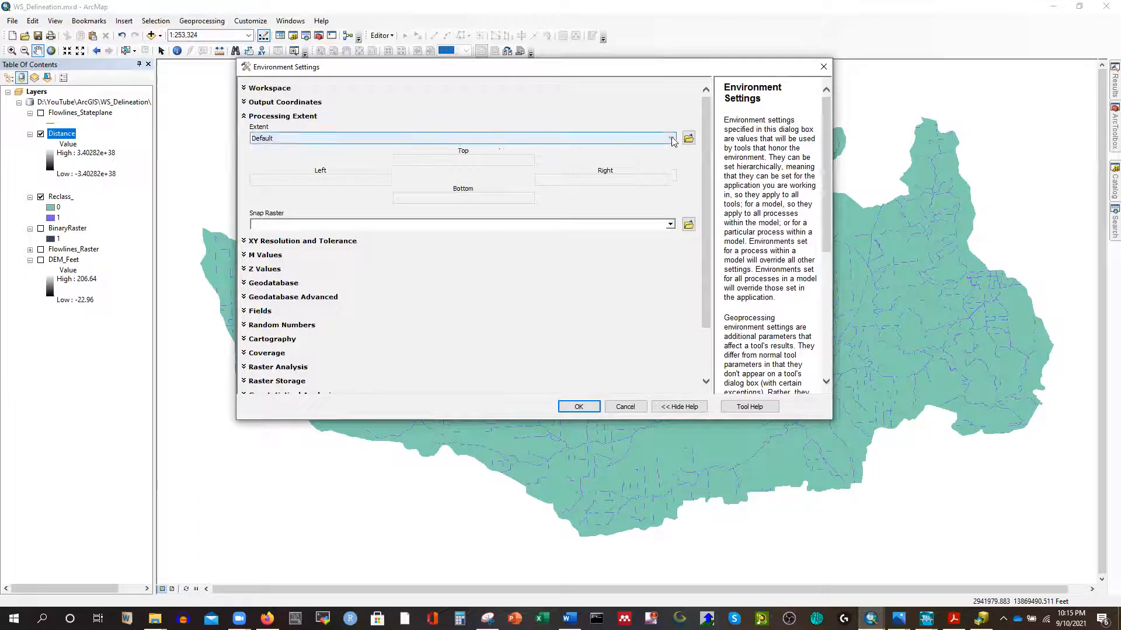
left_click(379, 224)
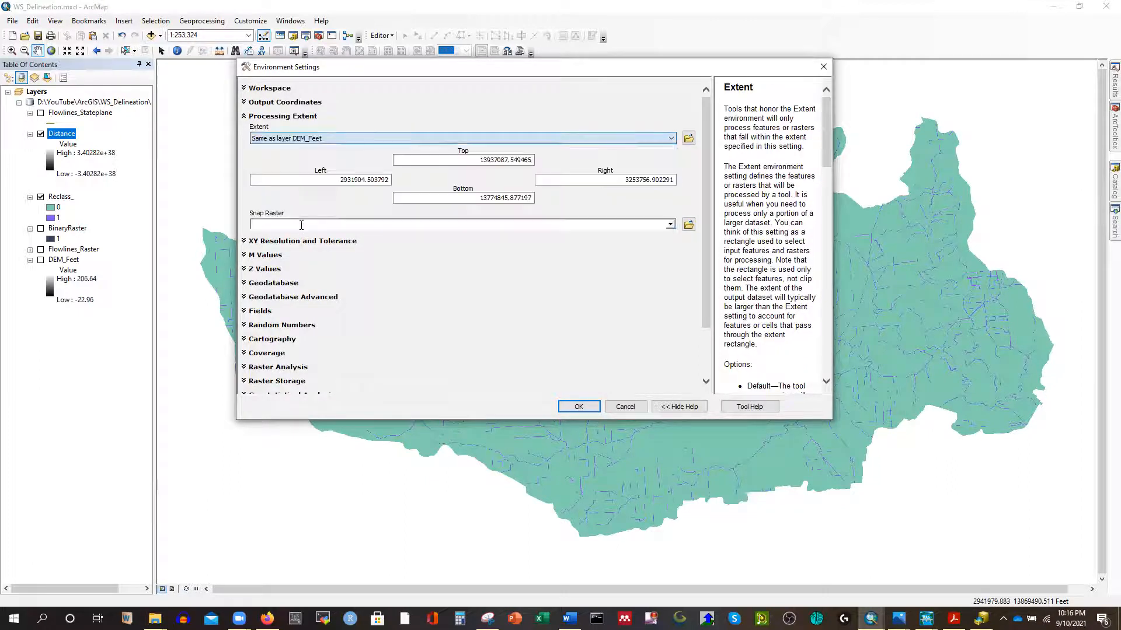
left_click(671, 225)
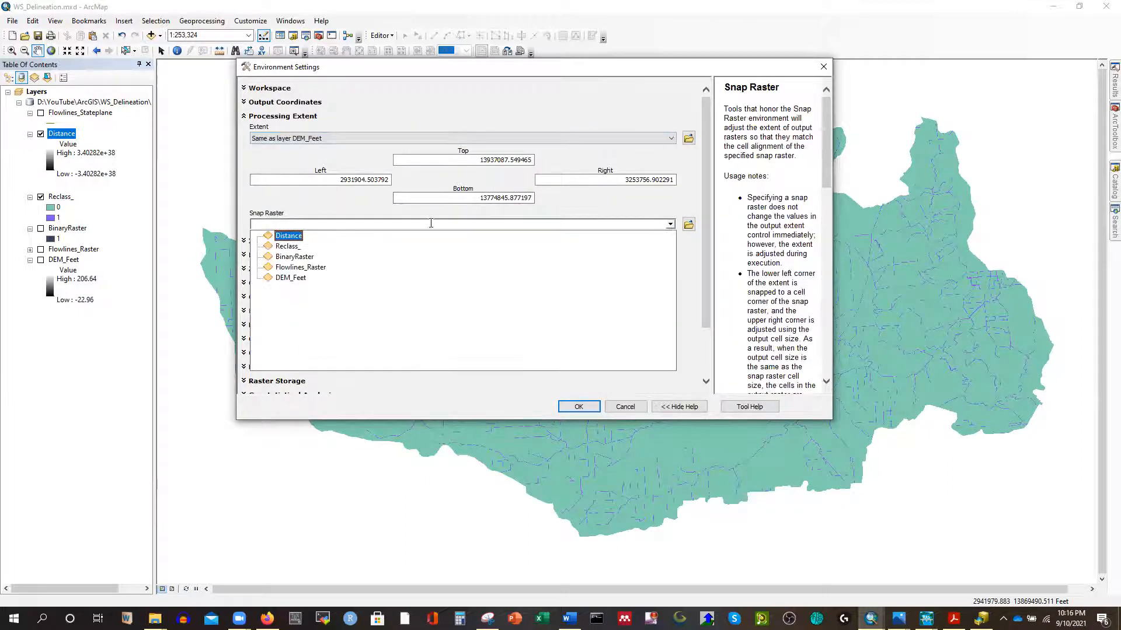
left_click(313, 279)
Set the raster analysis mask to DEM_Feet for the EucDistance run and accept the environment settings.
scroll(469, 286, "down", 2)
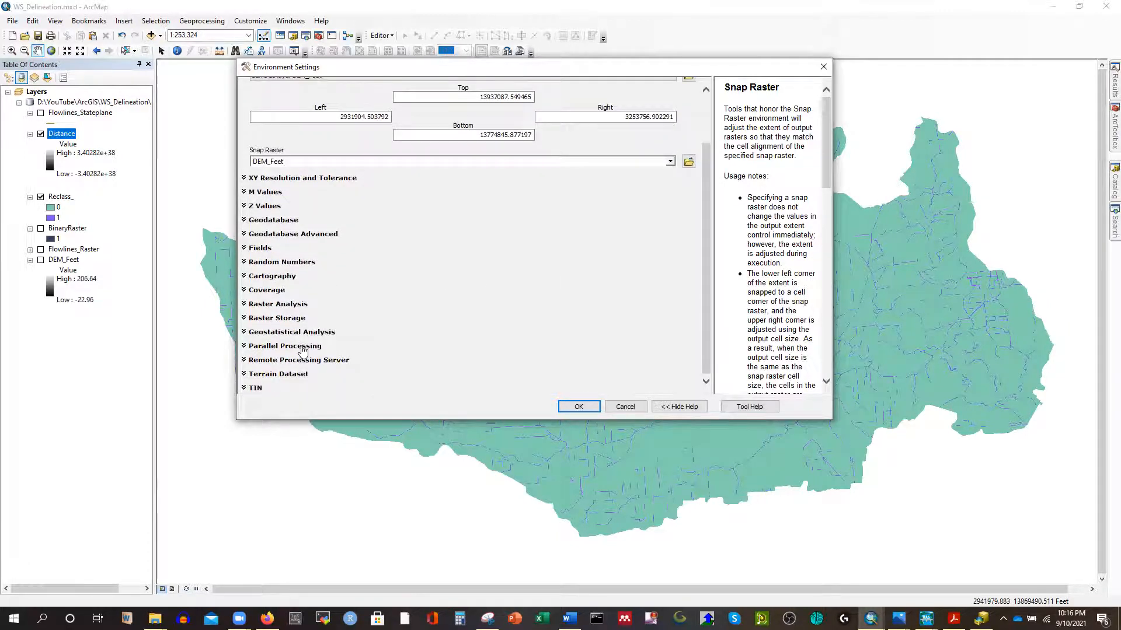
left_click(278, 305)
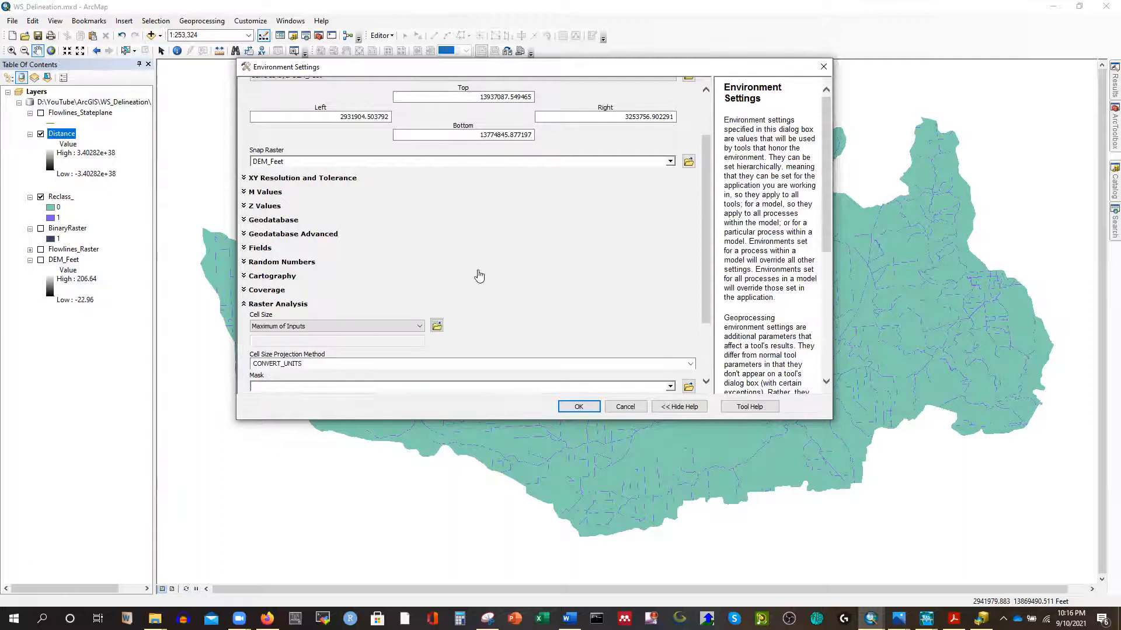
left_click(670, 301)
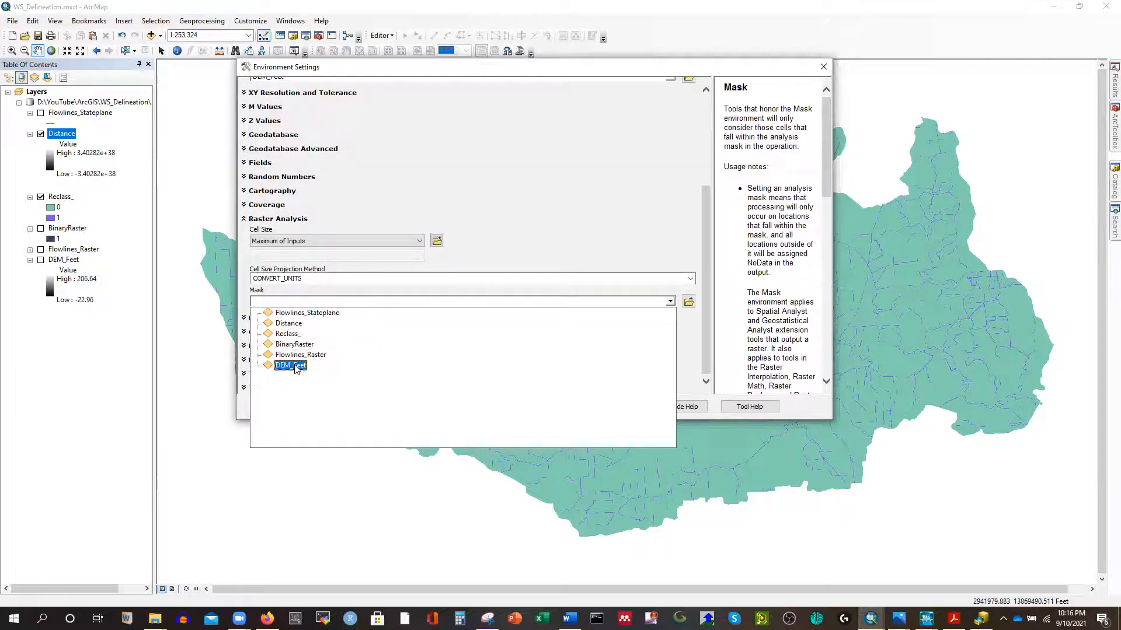
left_click(297, 370)
left_click(578, 407)
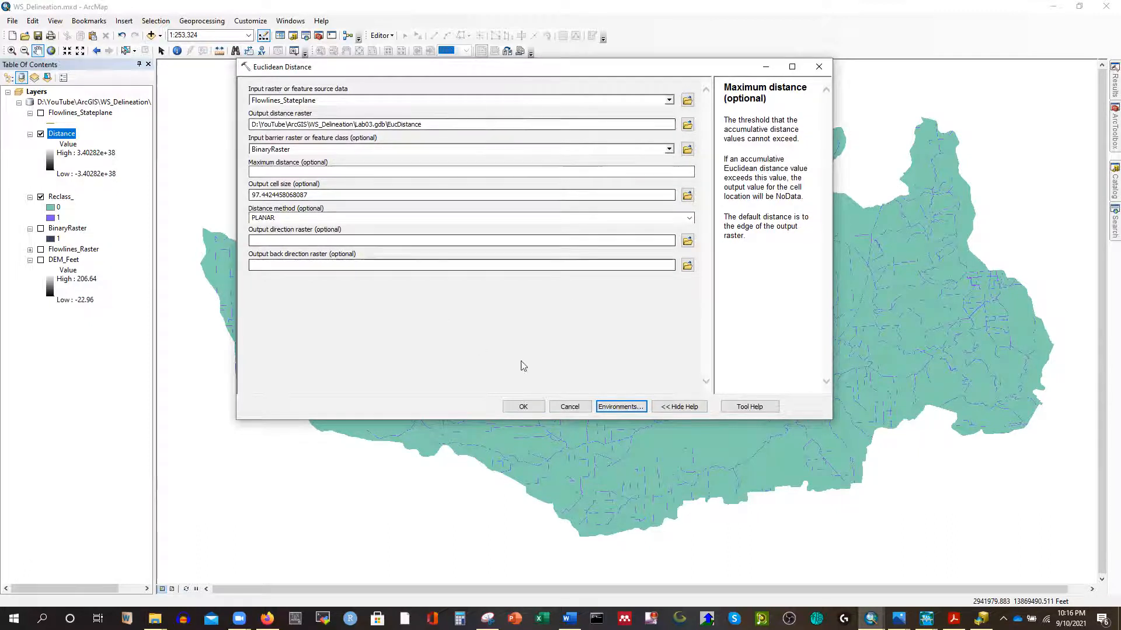
Run Euclidean Distance to create the EucDistance raster, and remove the old Distance layer from the map.
left_click(524, 407)
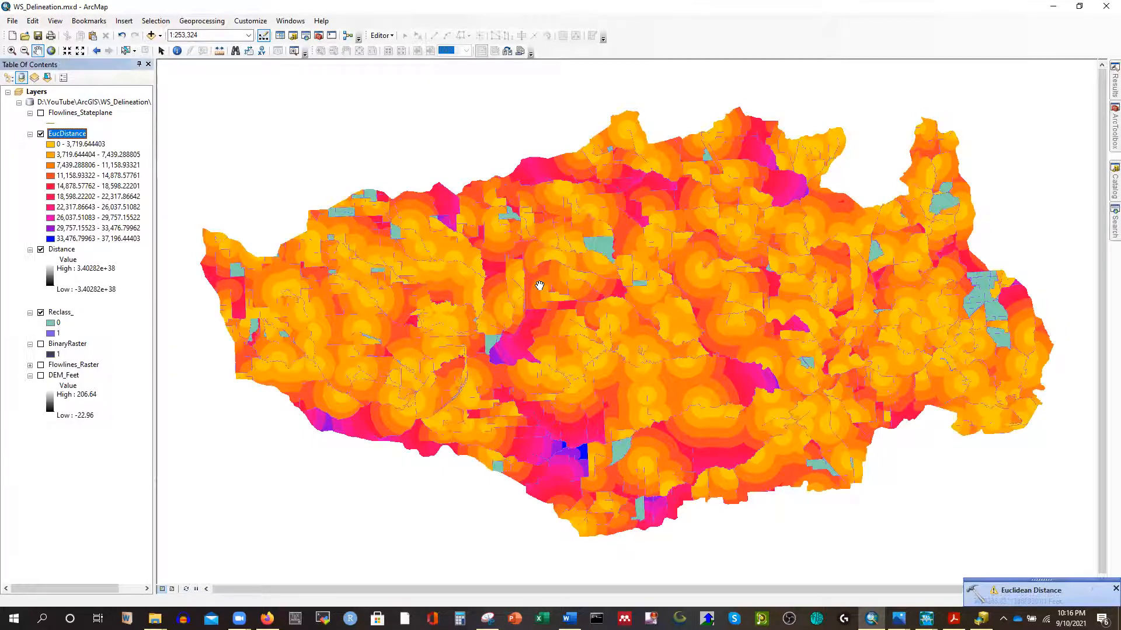
right_click(56, 252)
left_click(82, 268)
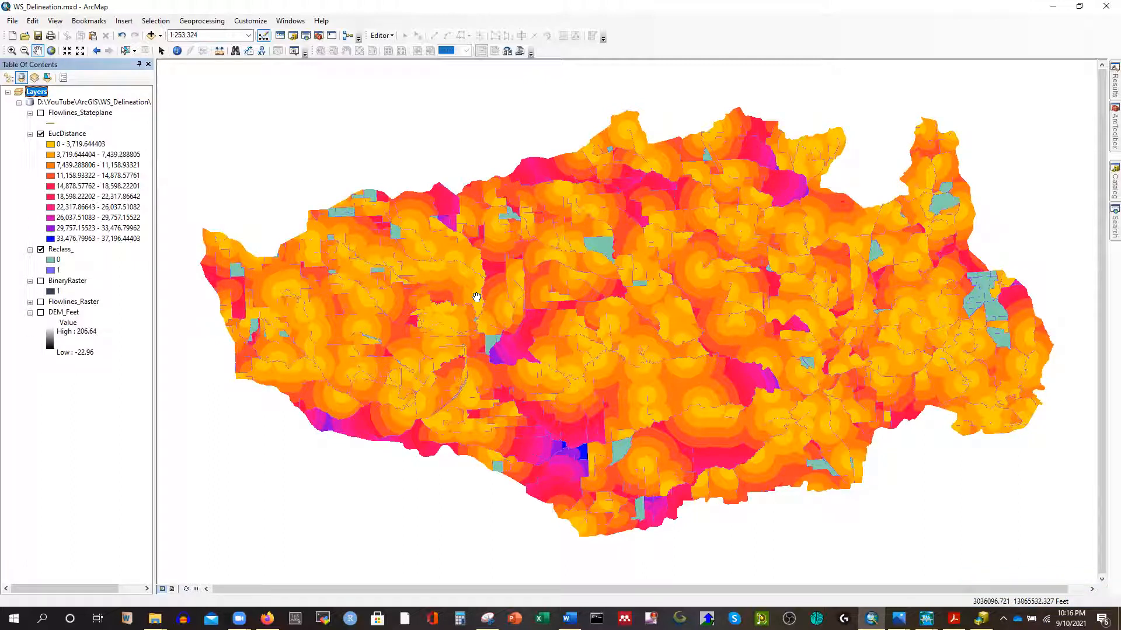
Review the DEM-burning formula in Snipping Tool, and begin the Raster Calculator expression with "DEM_Feet" - 30 * "Reclass_".
left_click(488, 618)
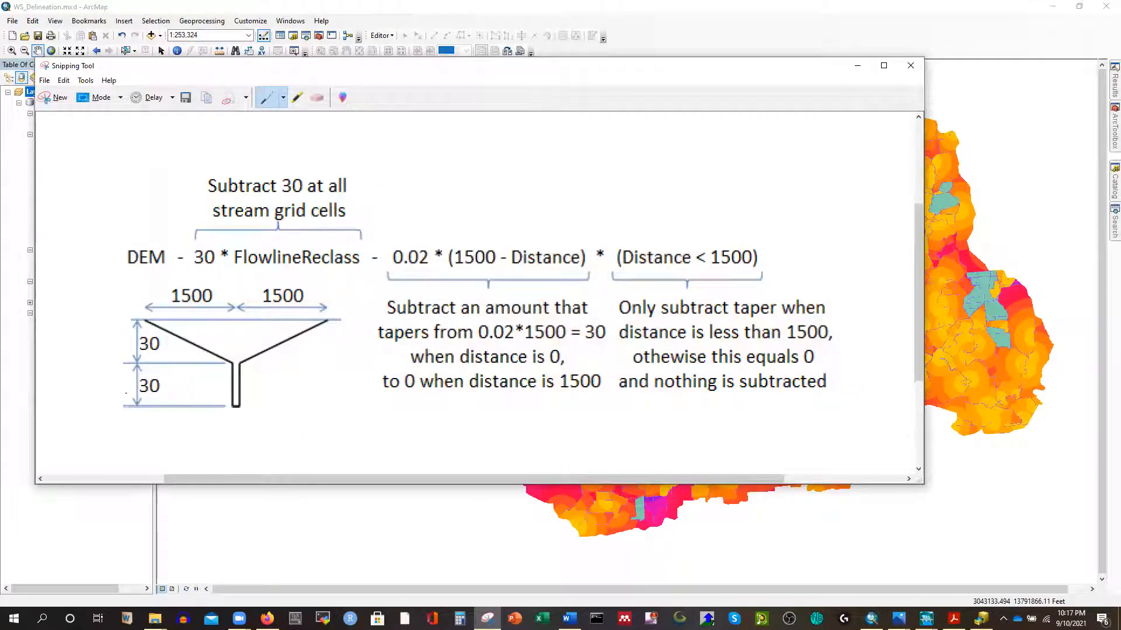
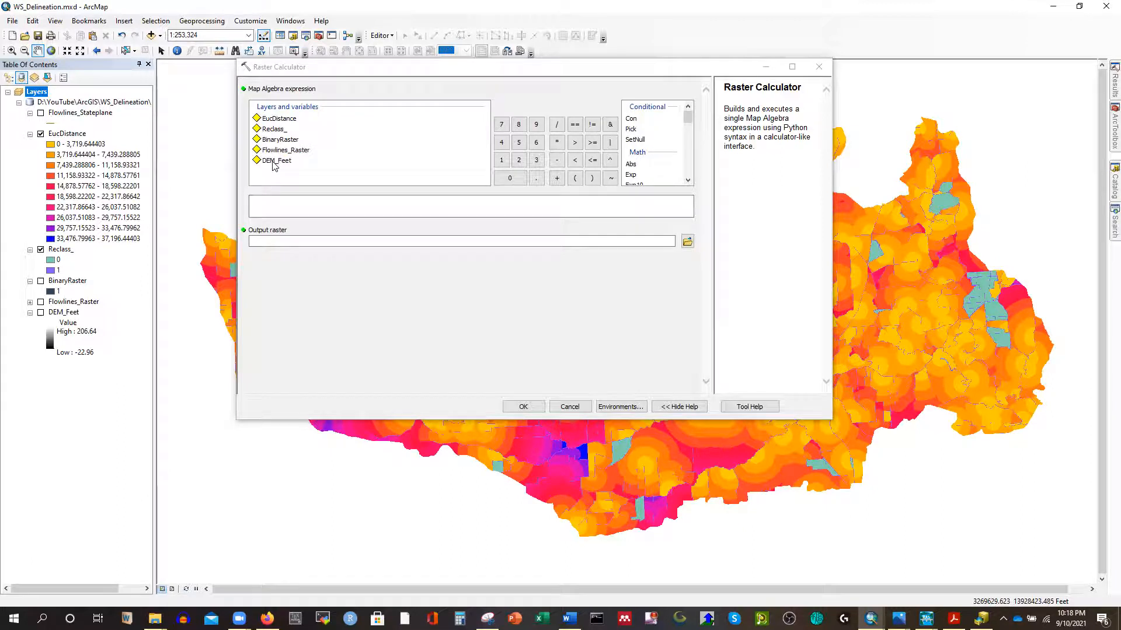
double_click(274, 161)
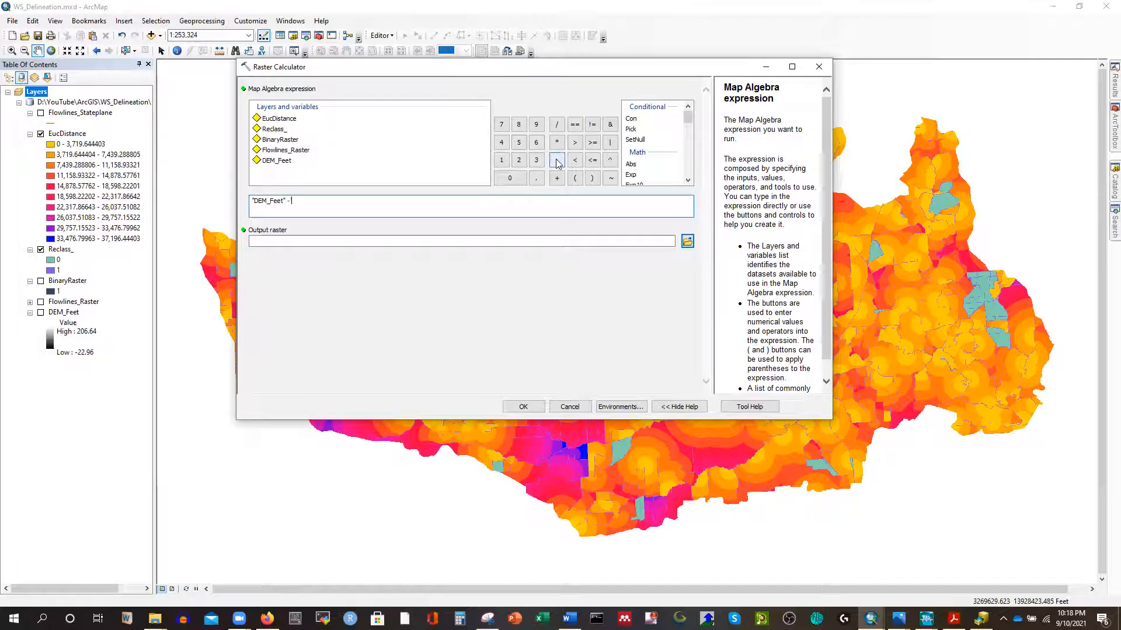
left_click(537, 162)
left_click(511, 178)
left_click(557, 144)
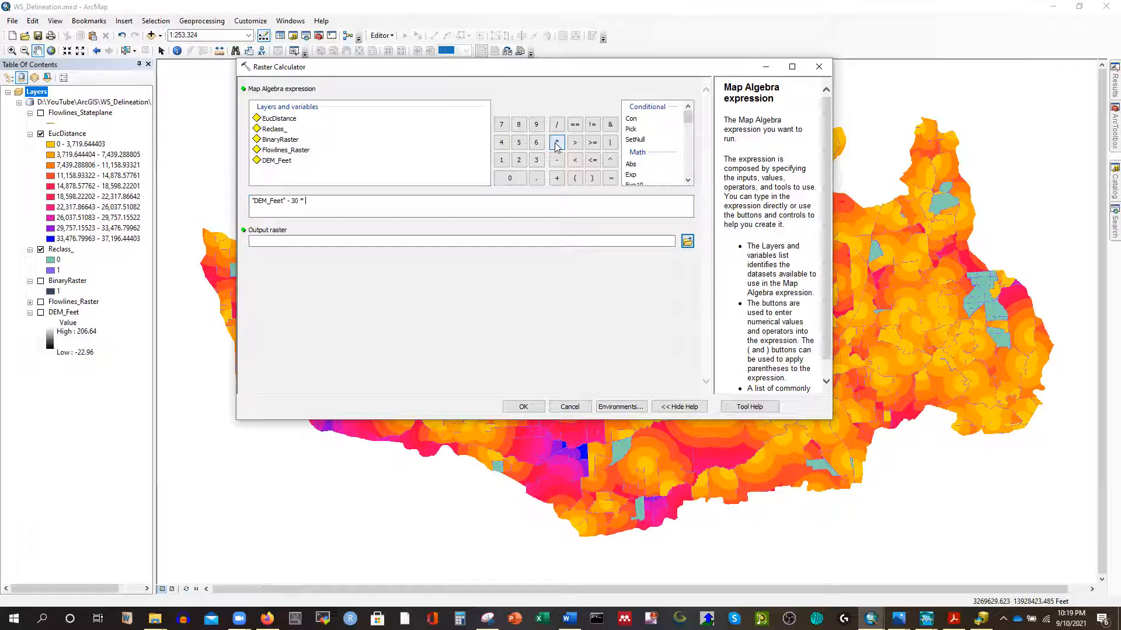
double_click(274, 130)
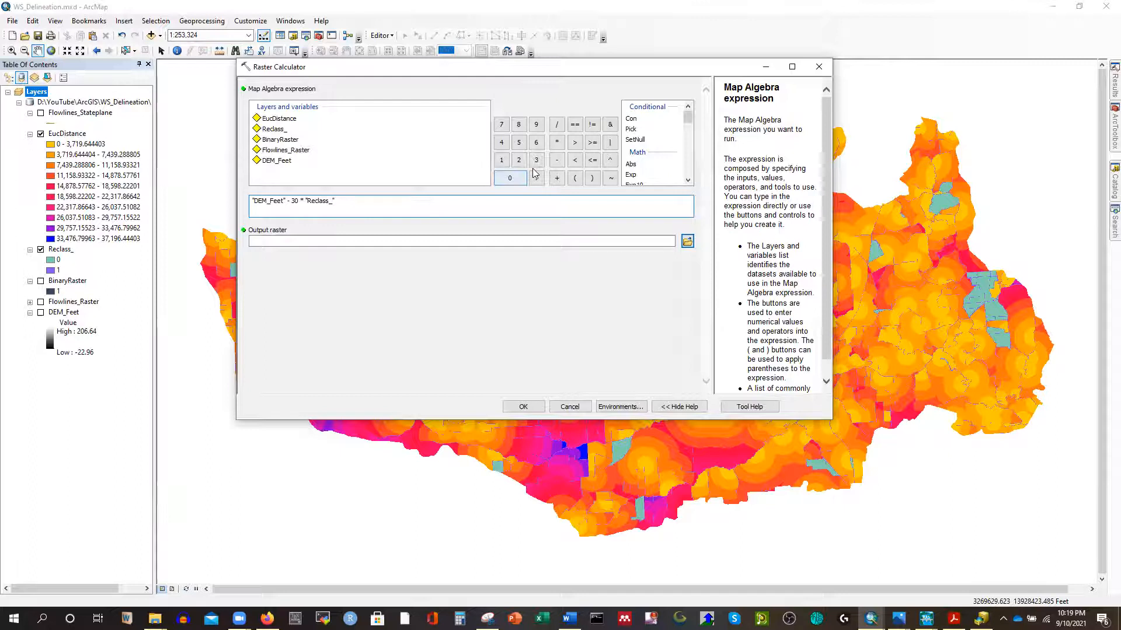
Append the taper term - 0.02 * (1500 - "EucDistance") to the Raster Calculator expression.
left_click(556, 161)
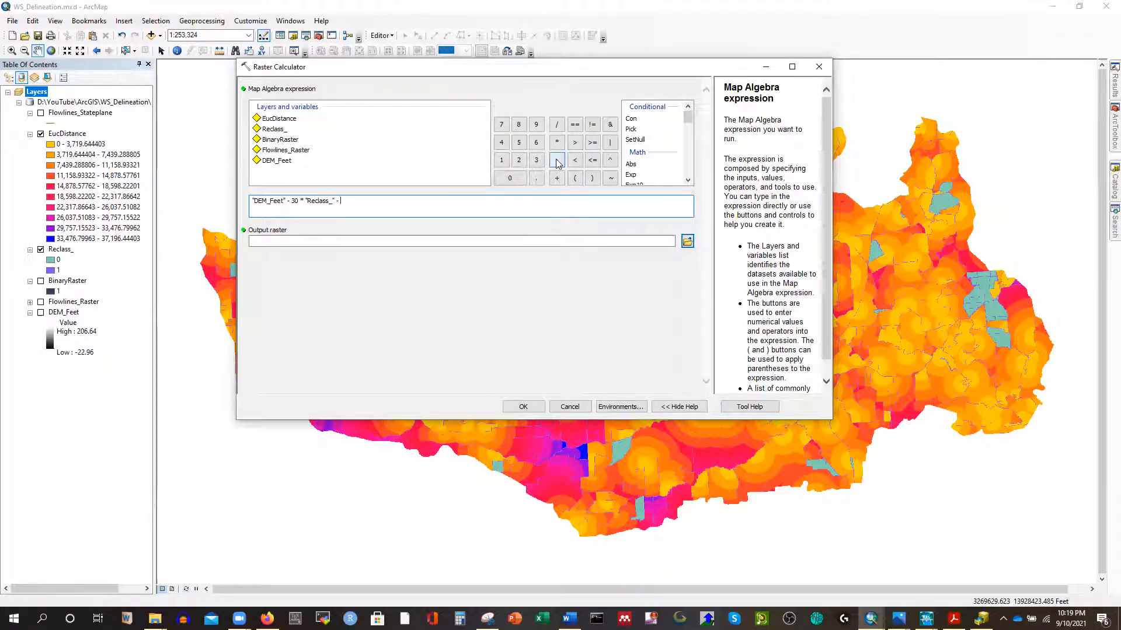
left_click(516, 177)
left_click(536, 178)
left_click(518, 177)
left_click(519, 160)
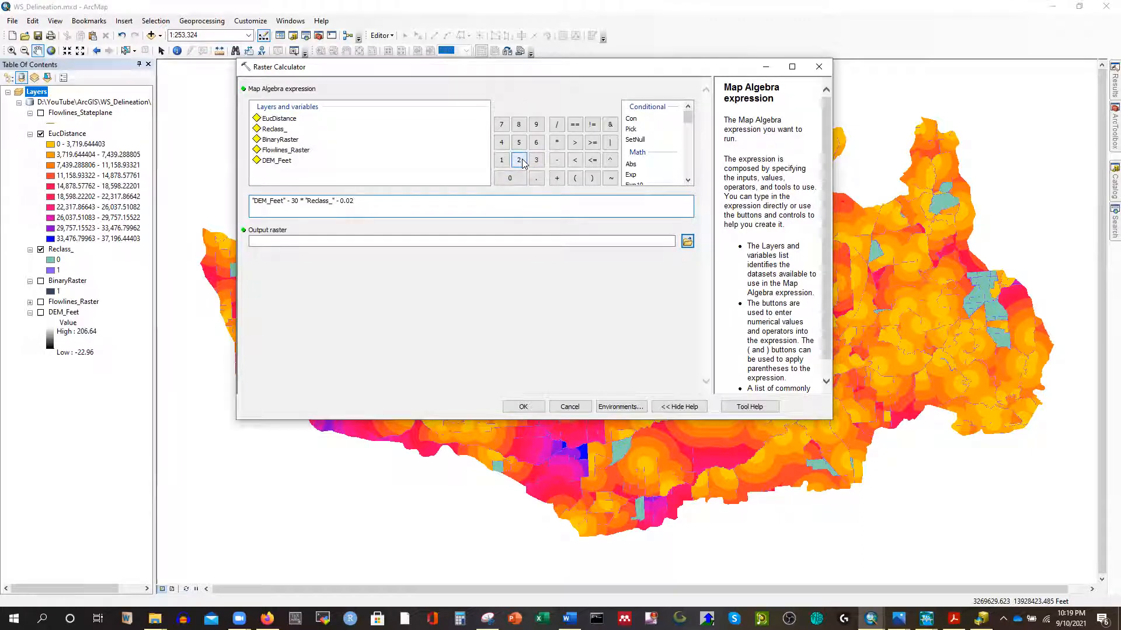
left_click(575, 178)
left_click(557, 142)
left_click(575, 178)
left_click(502, 160)
left_click(518, 142)
left_click(558, 161)
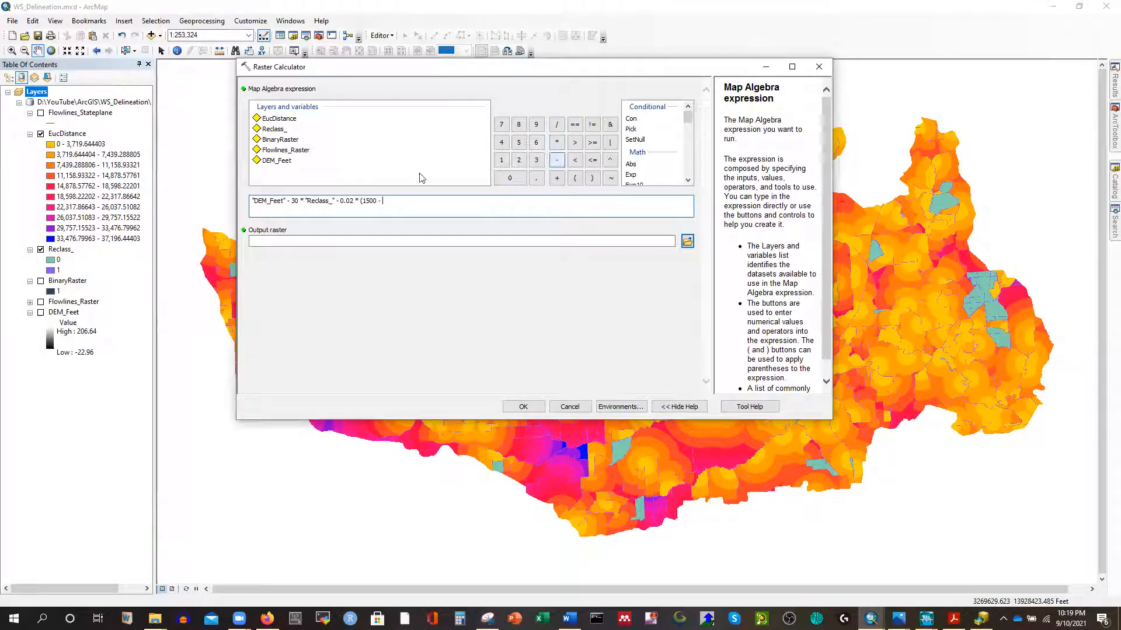
double_click(278, 119)
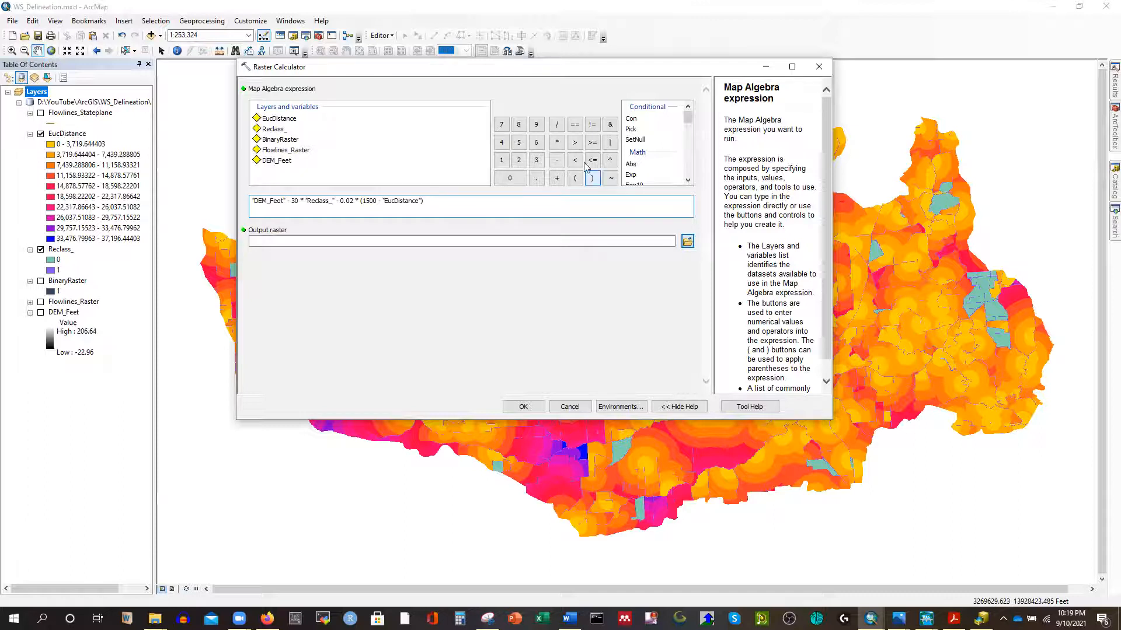
Append the distance condition * ("EucDistance" < 1500) to the Raster Calculator expression.
left_click(557, 143)
left_click(574, 178)
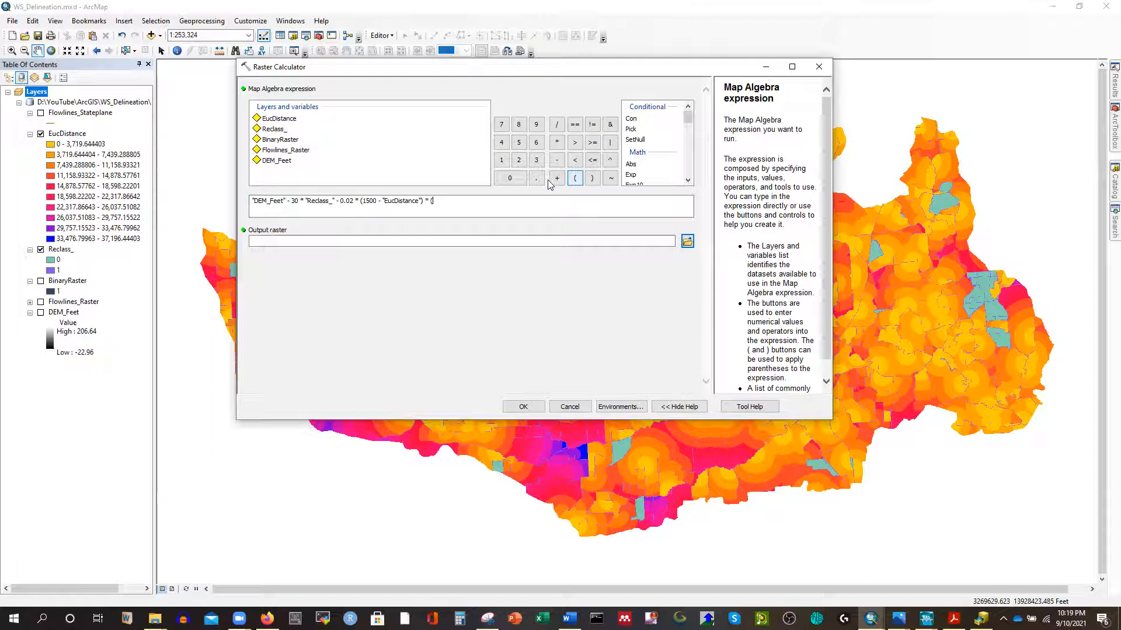
double_click(279, 120)
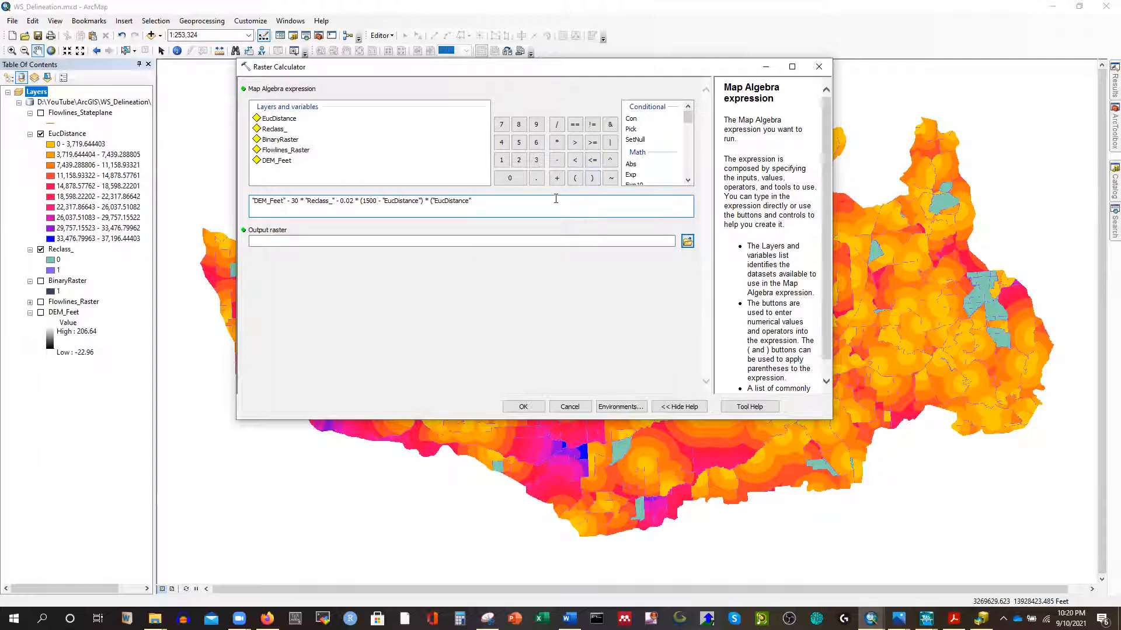
left_click(575, 161)
left_click(501, 162)
left_click(518, 143)
left_click(516, 178)
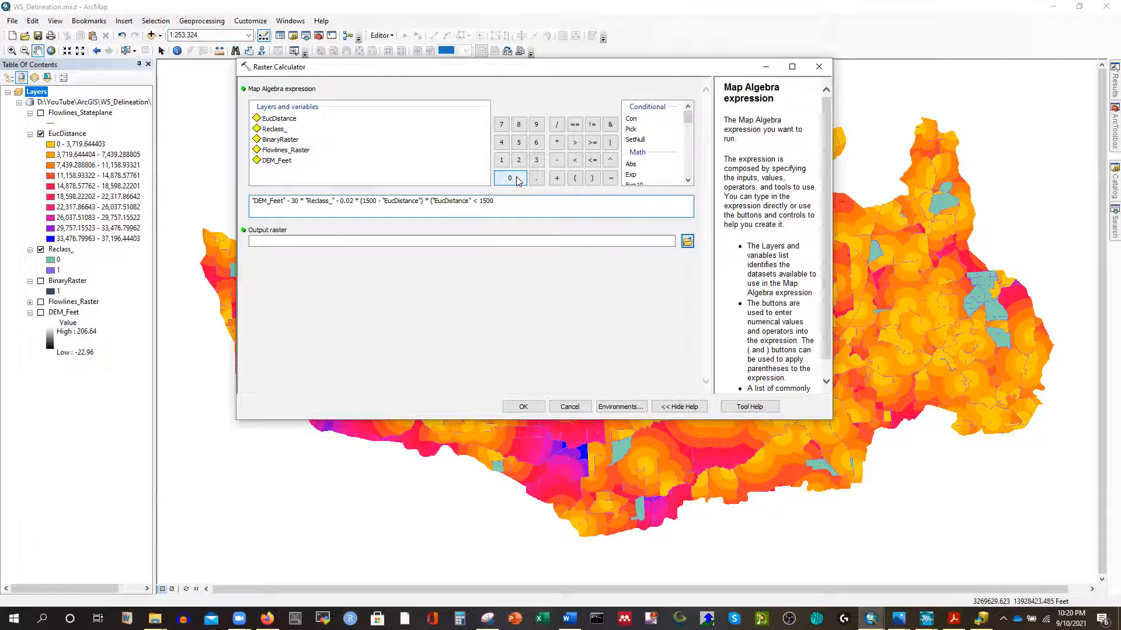
left_click(593, 179)
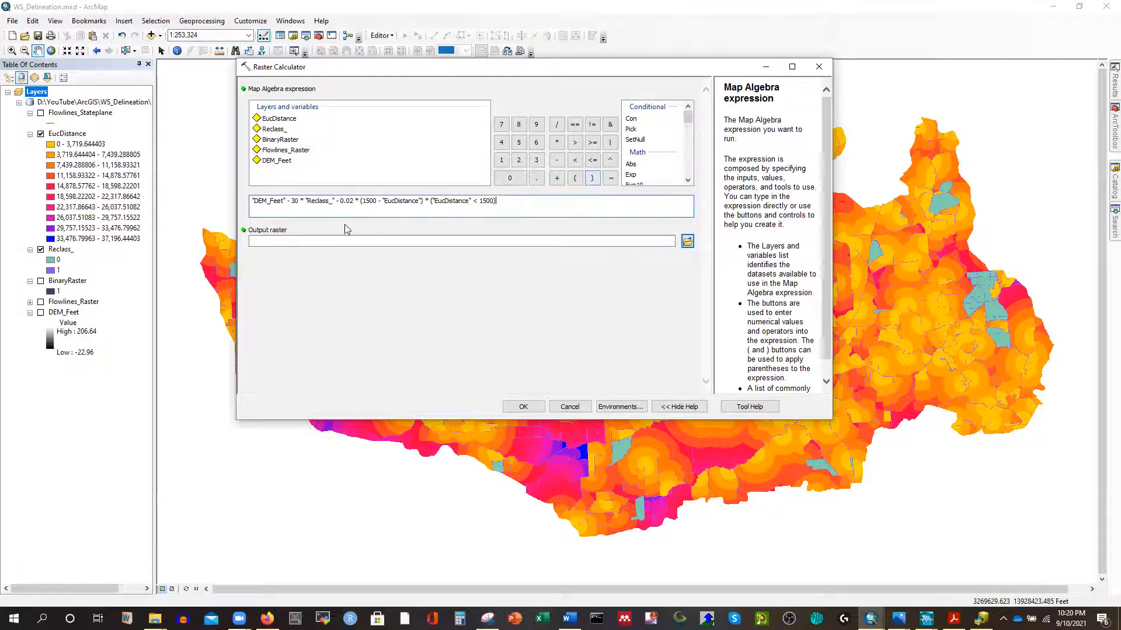
Name the output raster DEMRecon in lab03.gdb and run the DEM-burning calculation.
left_click(482, 240)
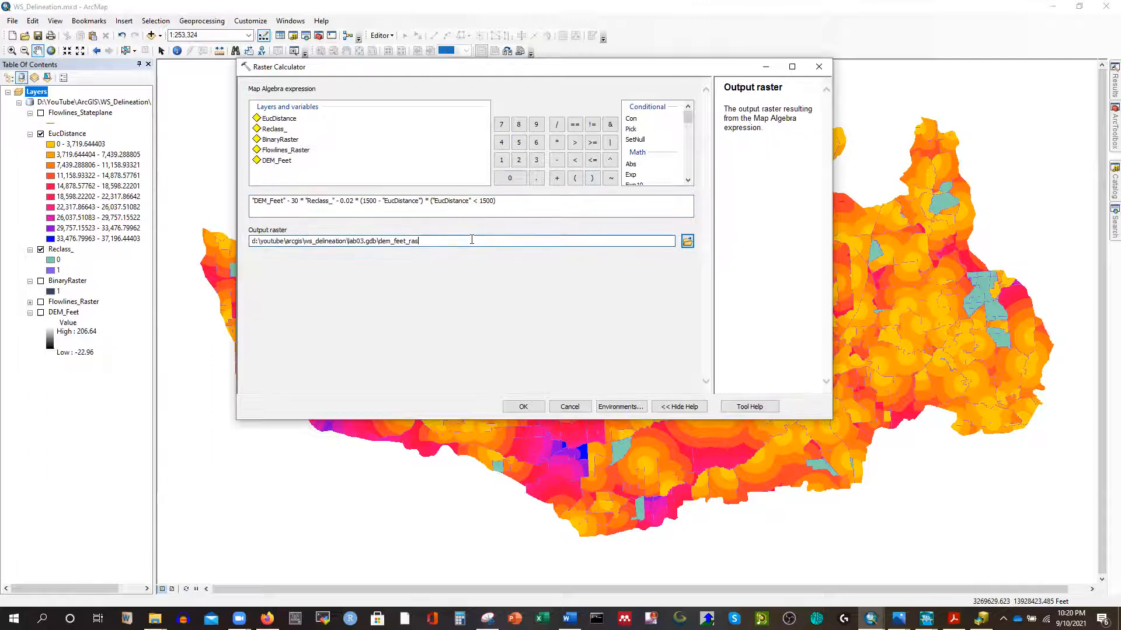
key("BackSpace")
key("BackSpace")
key("BackSpace")
key("BackSpace")
key("BackSpace")
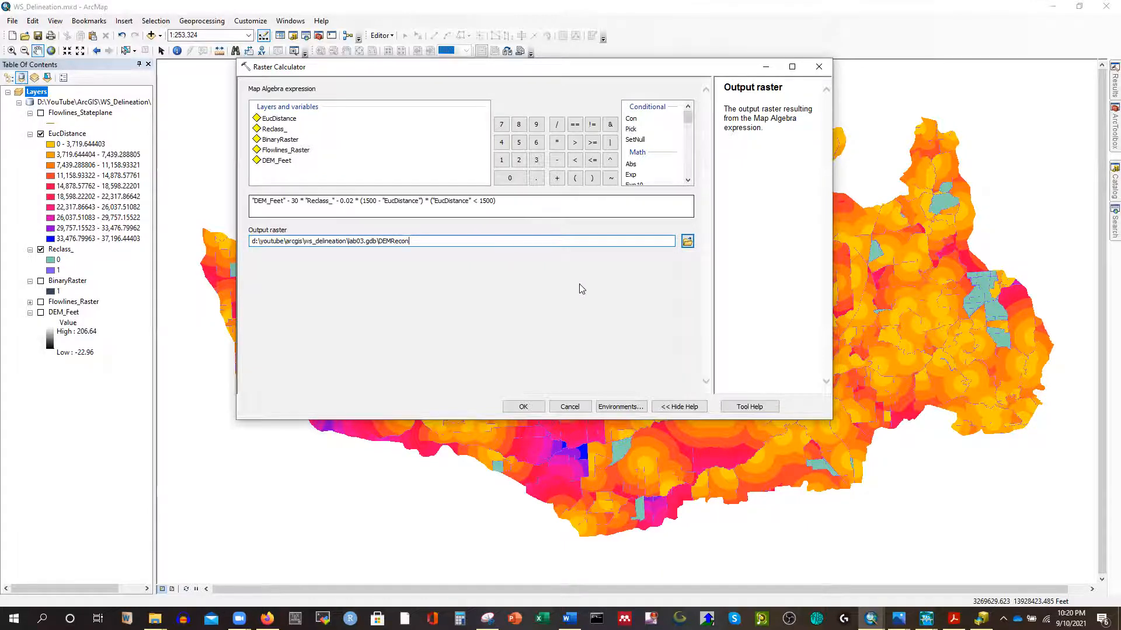
left_click(522, 408)
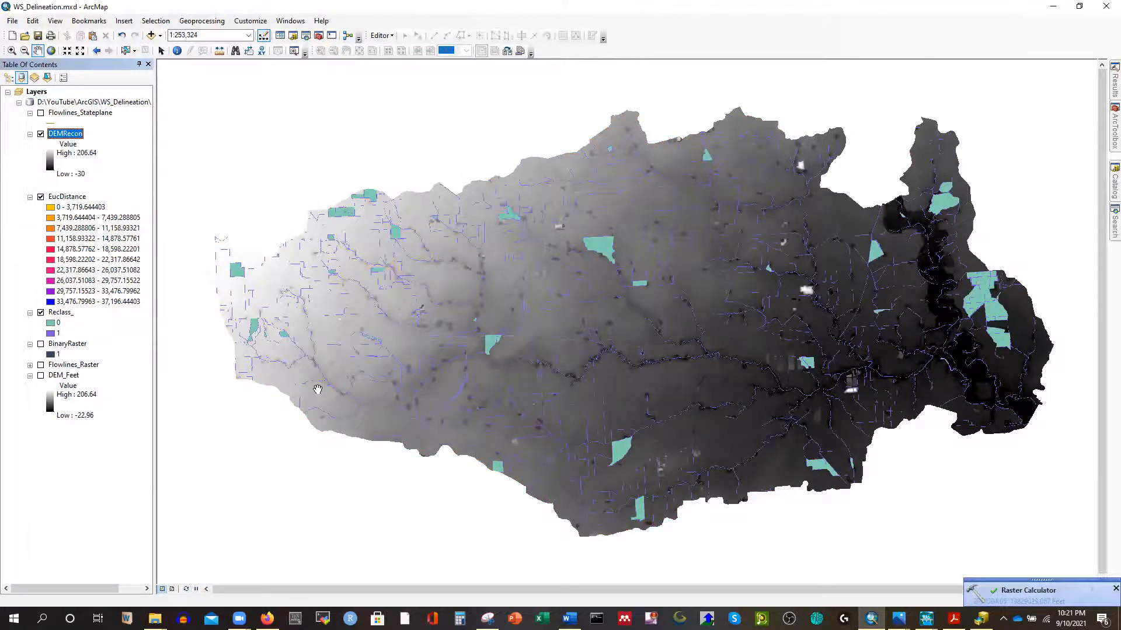
Hide the EucDistance and Reclass_ layers, and inspect the stream channels in DEMRecon up close and at the layer's full extent.
left_click(41, 196)
scroll(583, 340, "down", 1)
left_click(41, 312)
scroll(590, 348, "down", 2)
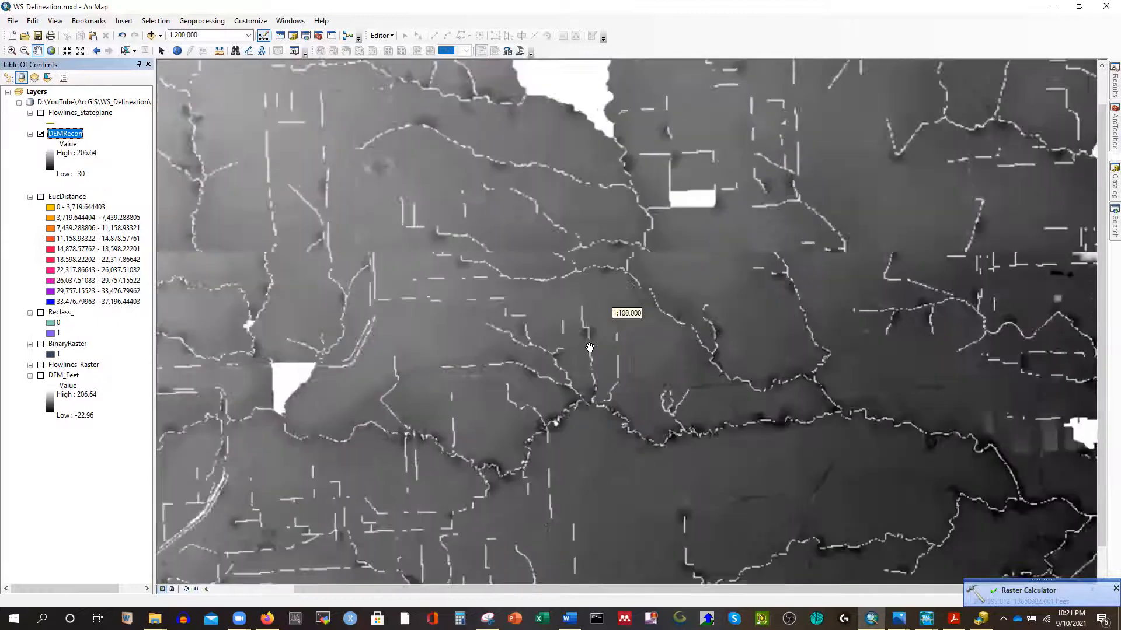
scroll(648, 431, "down", 2)
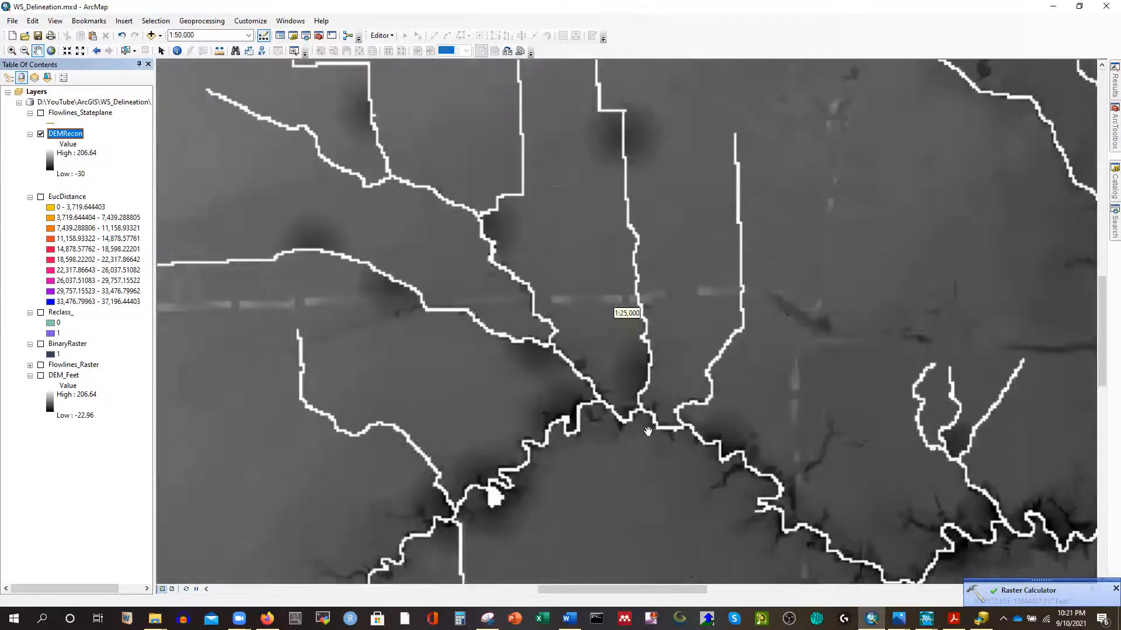
scroll(642, 403, "down", 1)
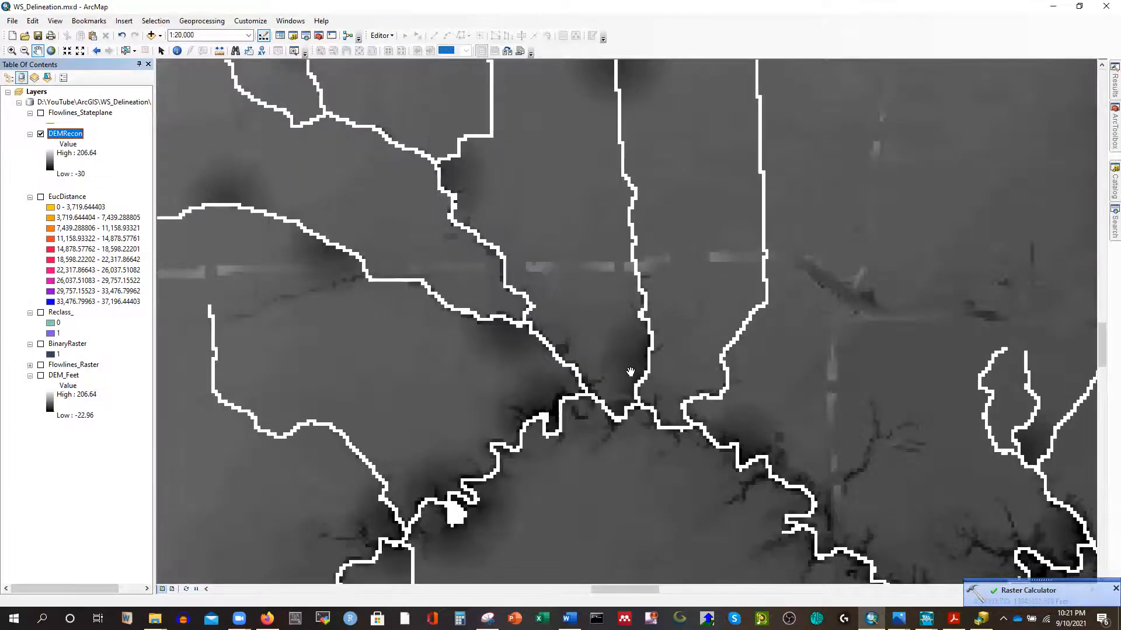
scroll(631, 372, "up", 3)
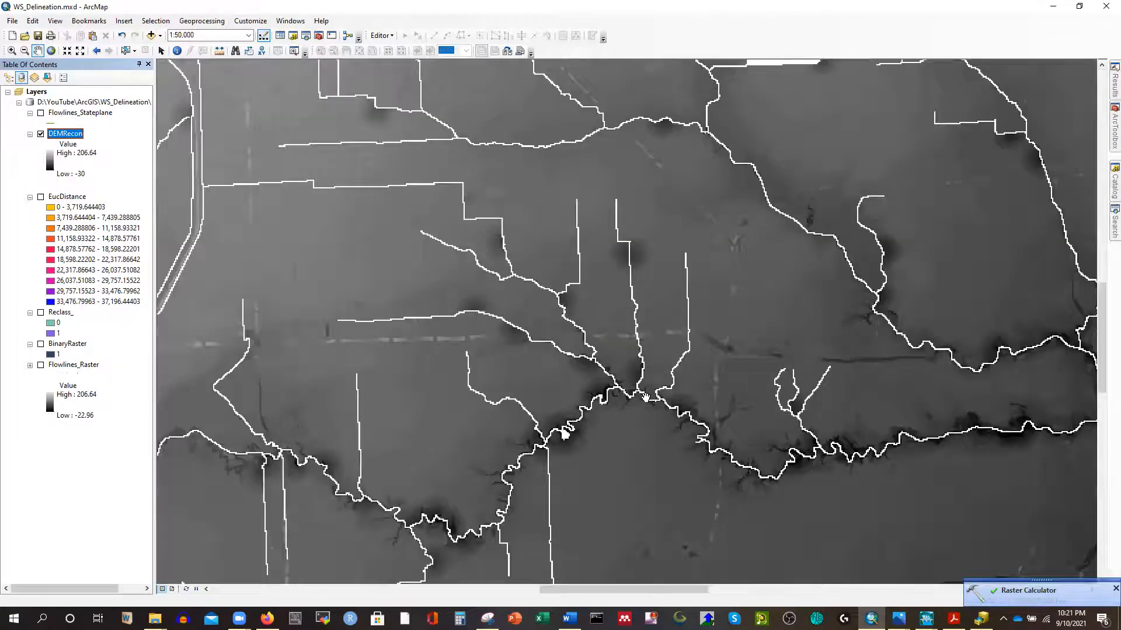
right_click(69, 135)
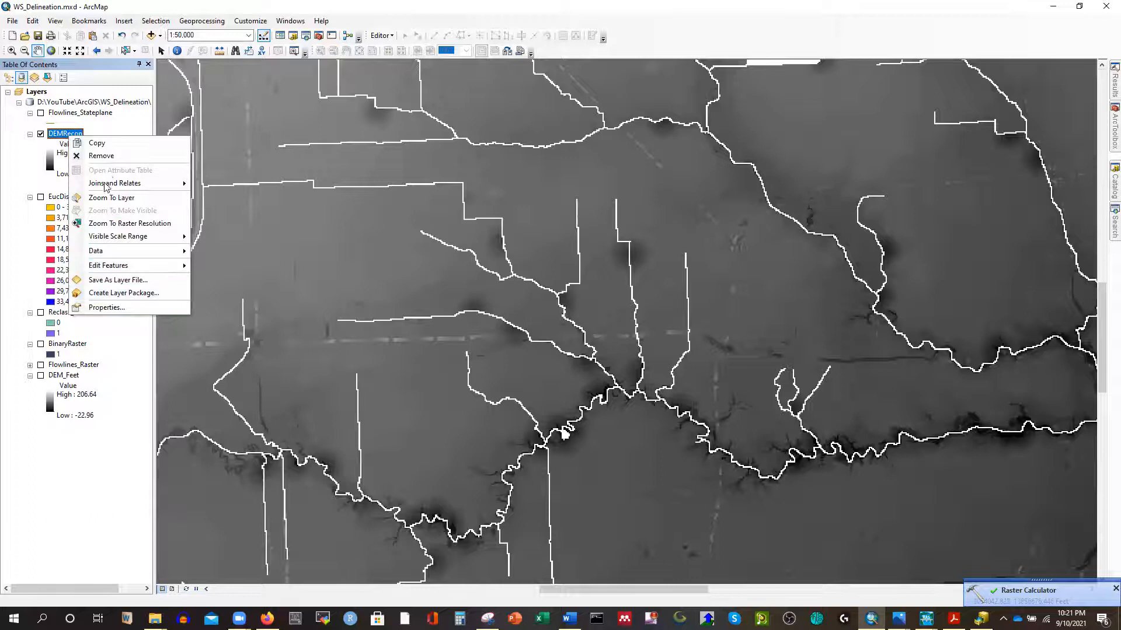
left_click(114, 199)
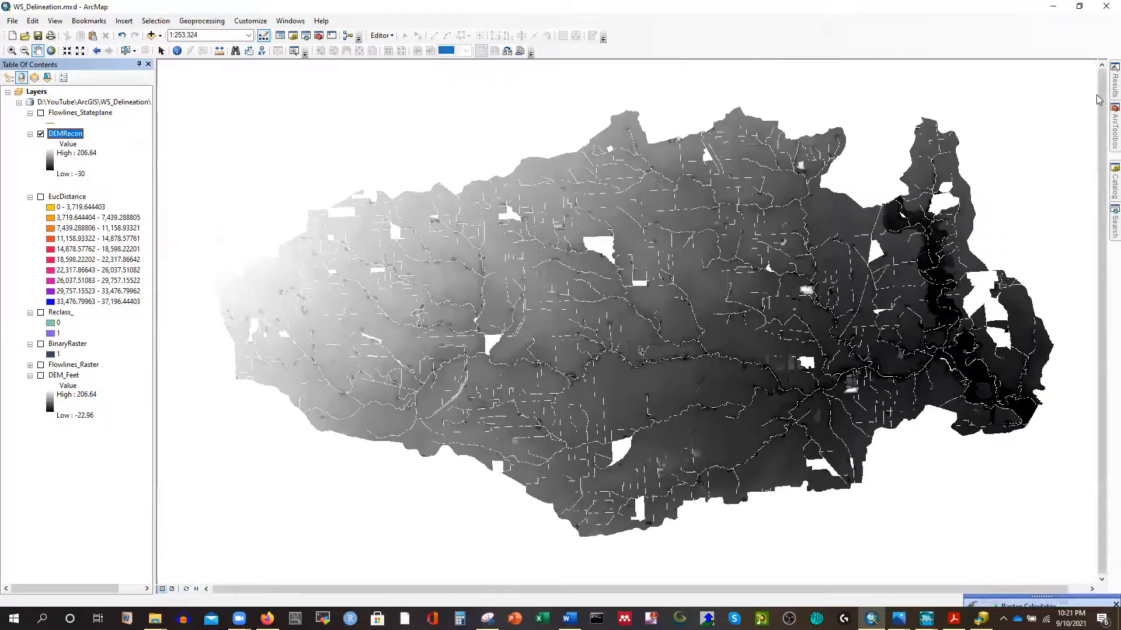
Calculate "DEM_Feet" - "DEMRecon" with Raster Calculator, saving the output raster as dem_diff in lab03.gdb.
mouse_move(1107, 125)
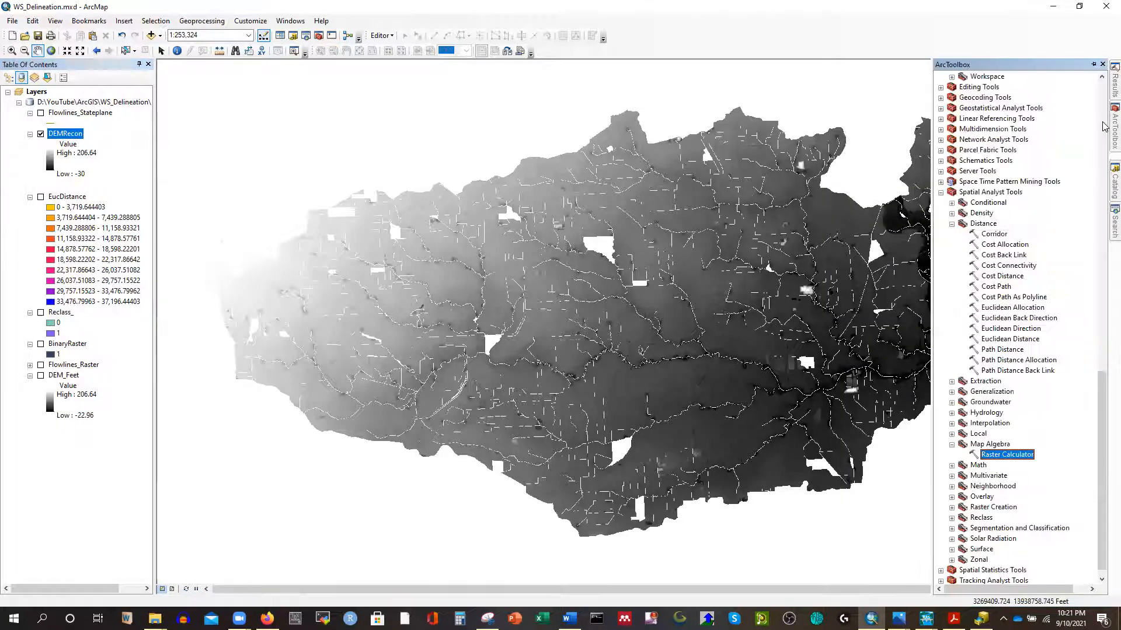
double_click(1012, 459)
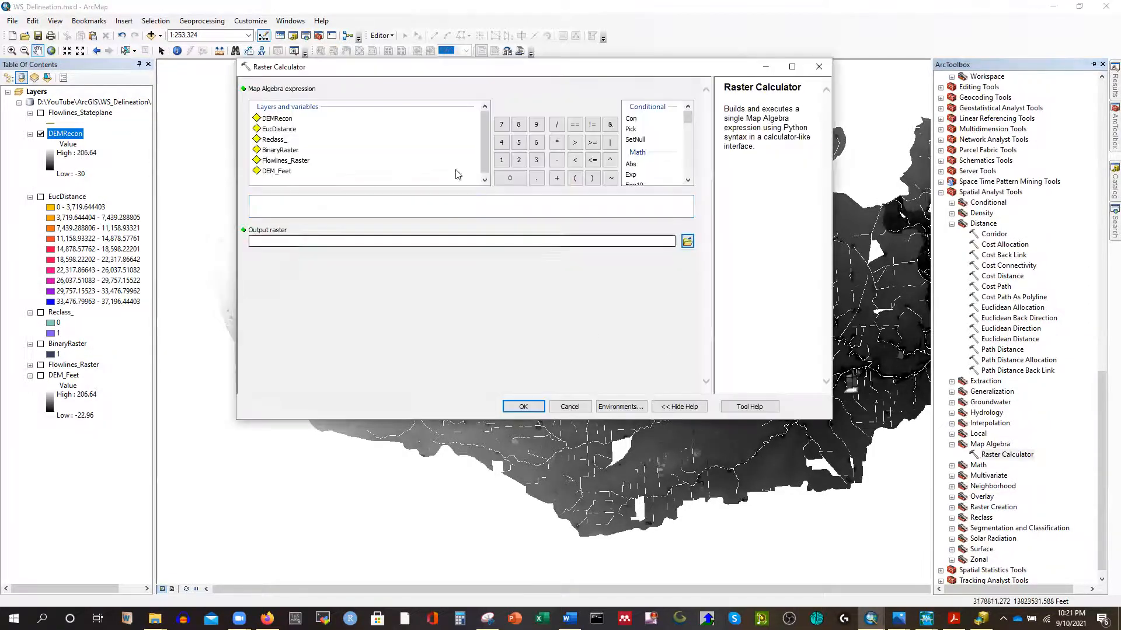
double_click(275, 171)
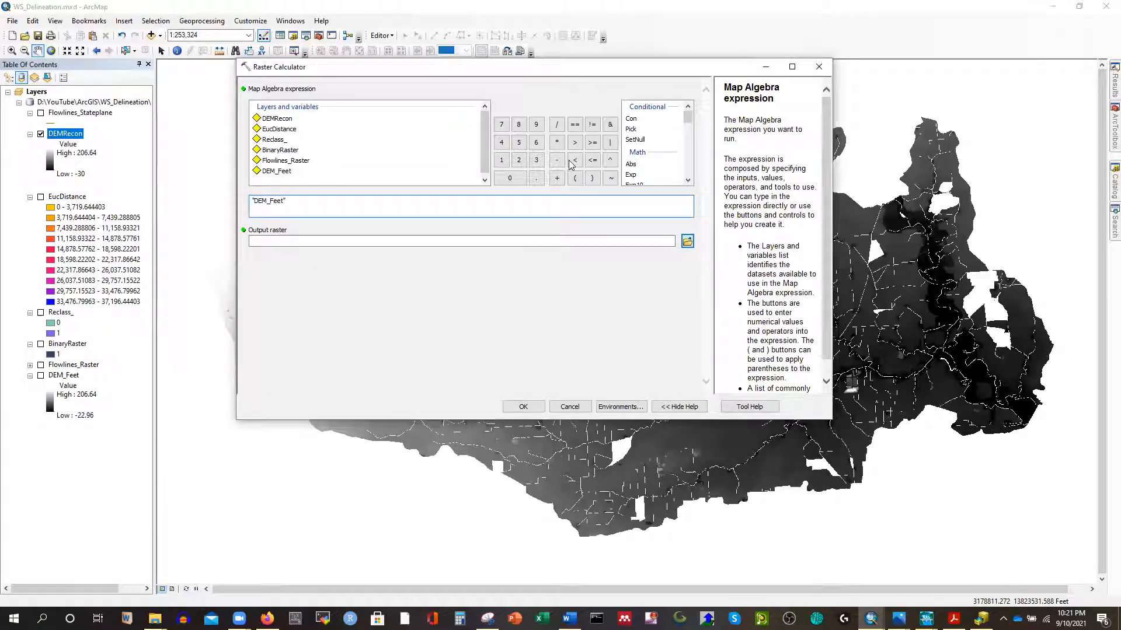
left_click(557, 161)
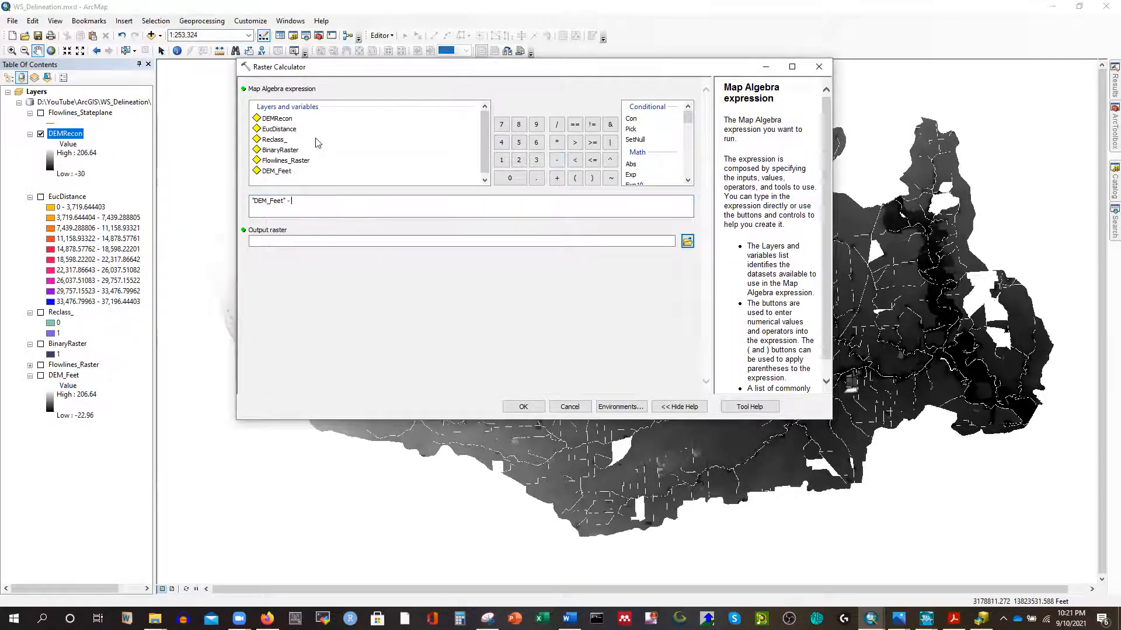
double_click(287, 119)
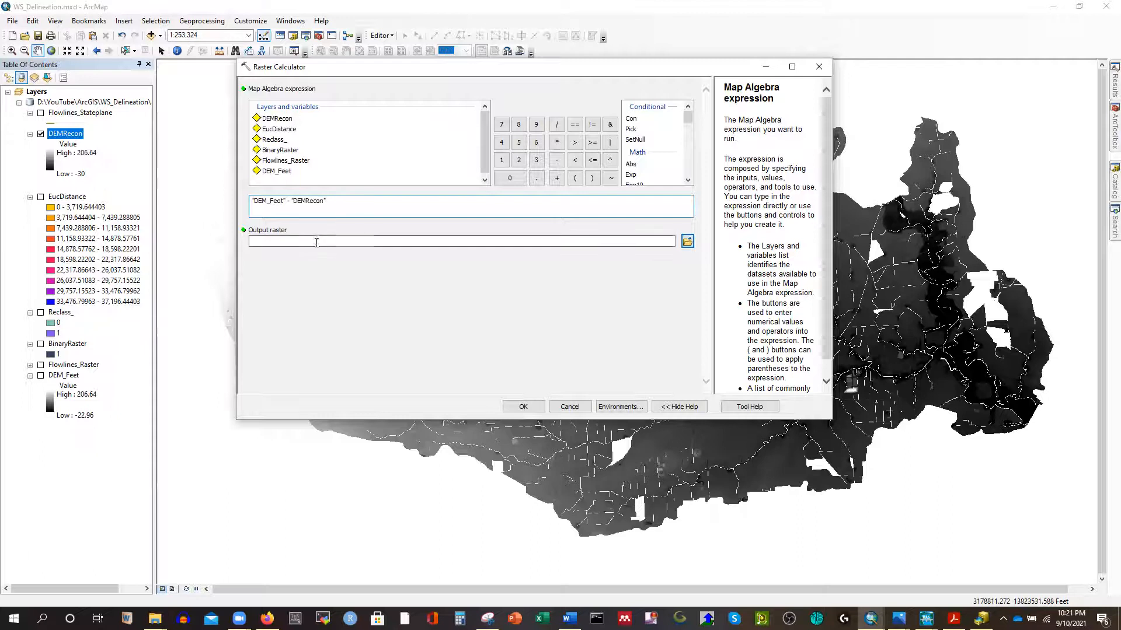
left_click(390, 242)
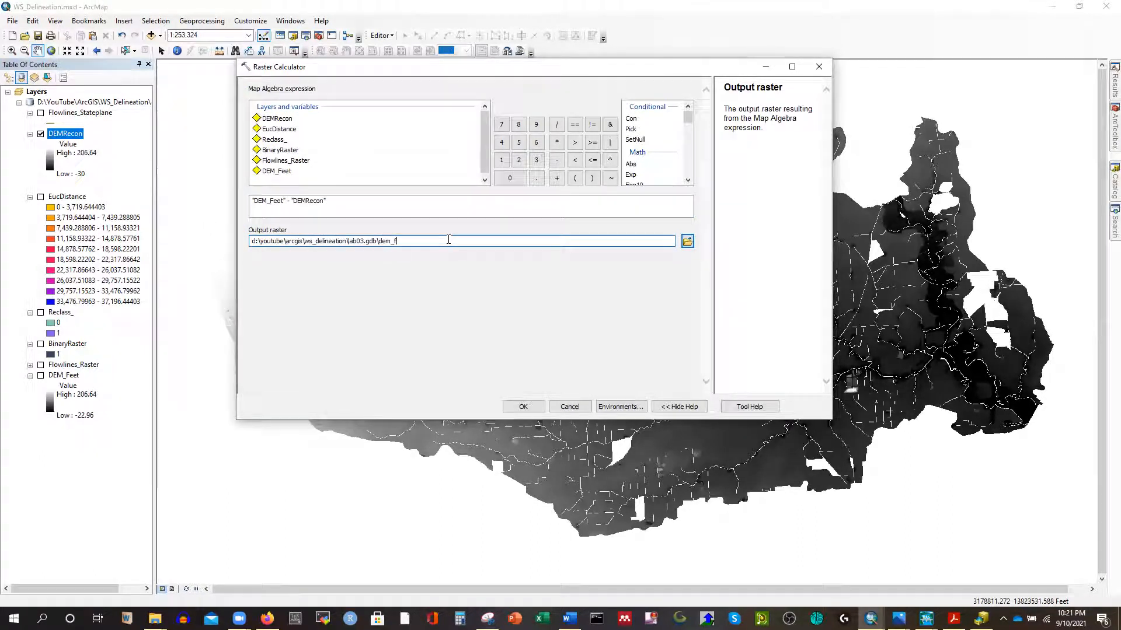
type("dem_diff")
left_click(524, 407)
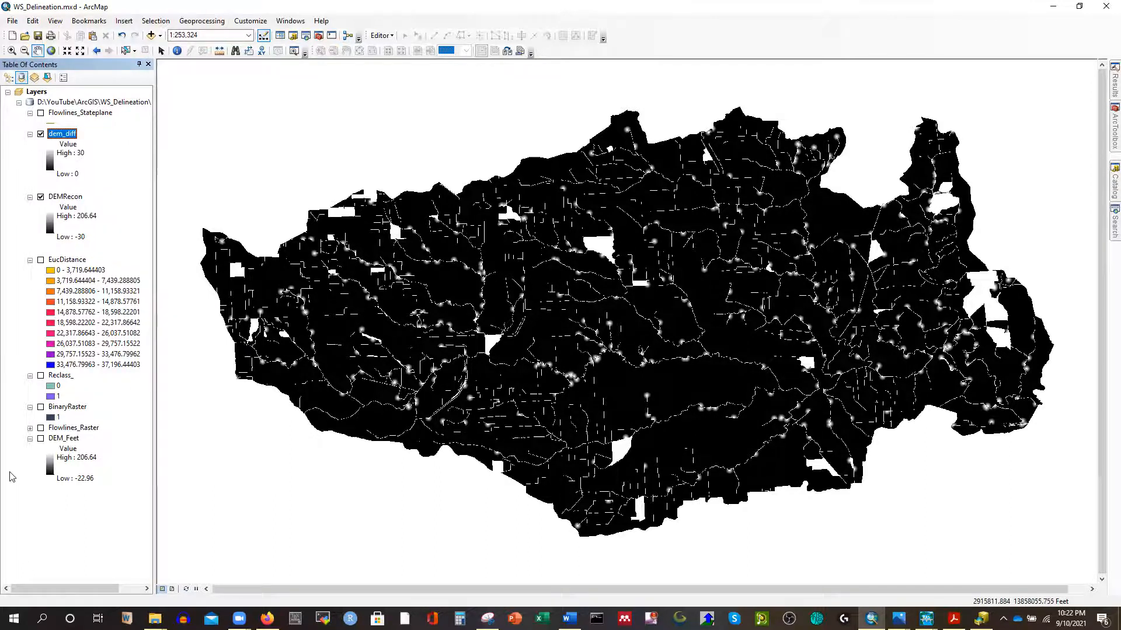
Hide the dem_diff layer, keep DEMRecon displayed, and examine a main stream channel at 1:25,000.
left_click(41, 198)
left_click(41, 134)
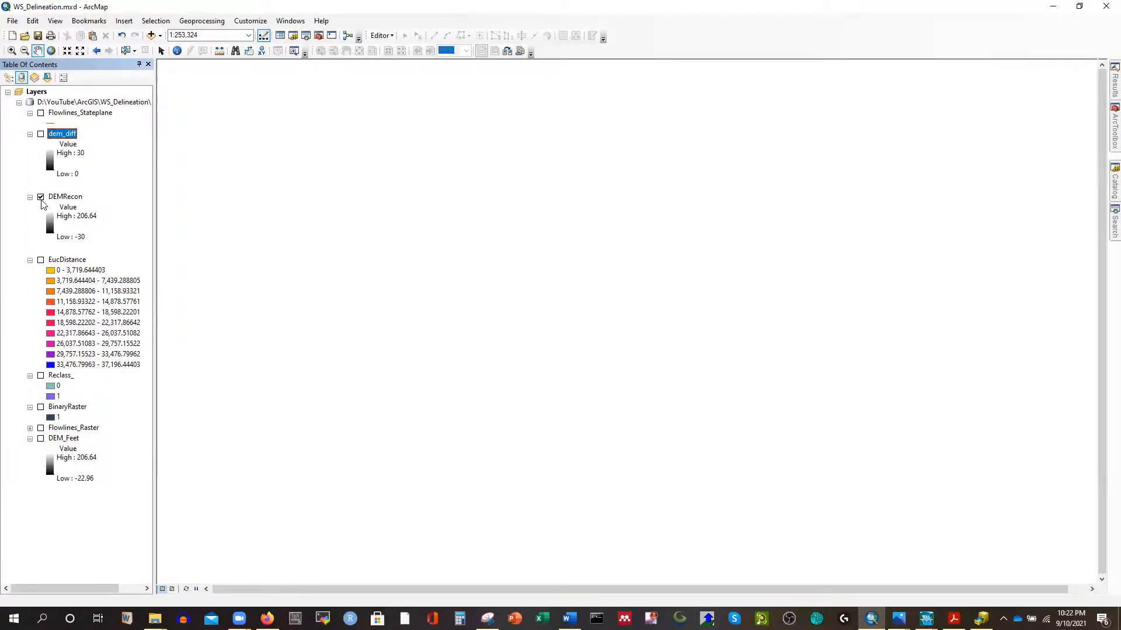
scroll(730, 361, "up", 2)
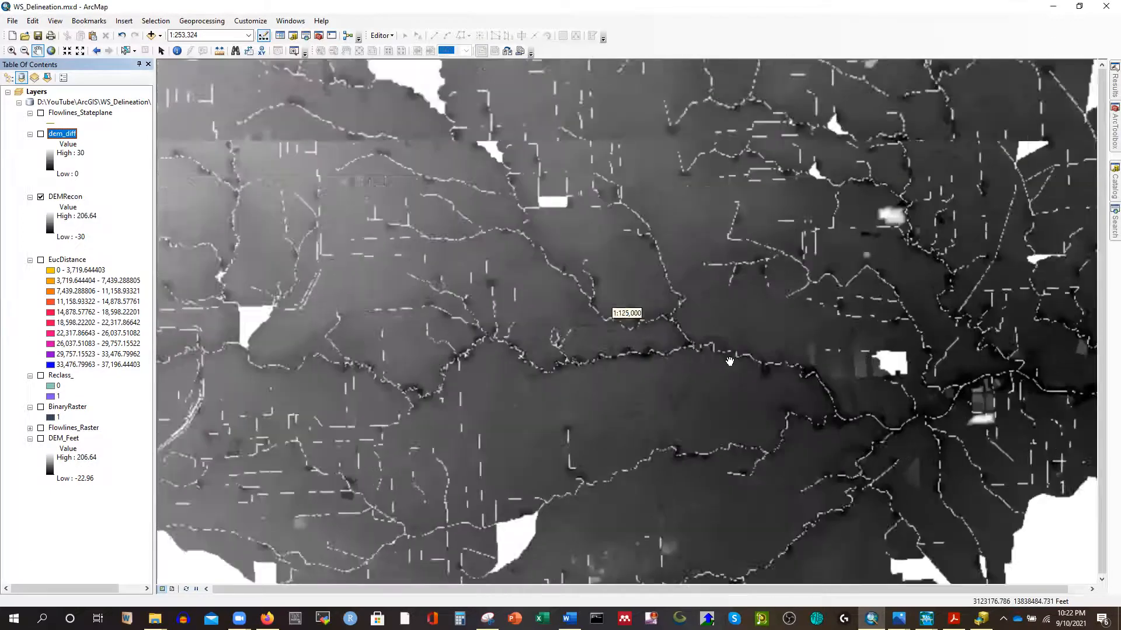
scroll(730, 361, "up", 2)
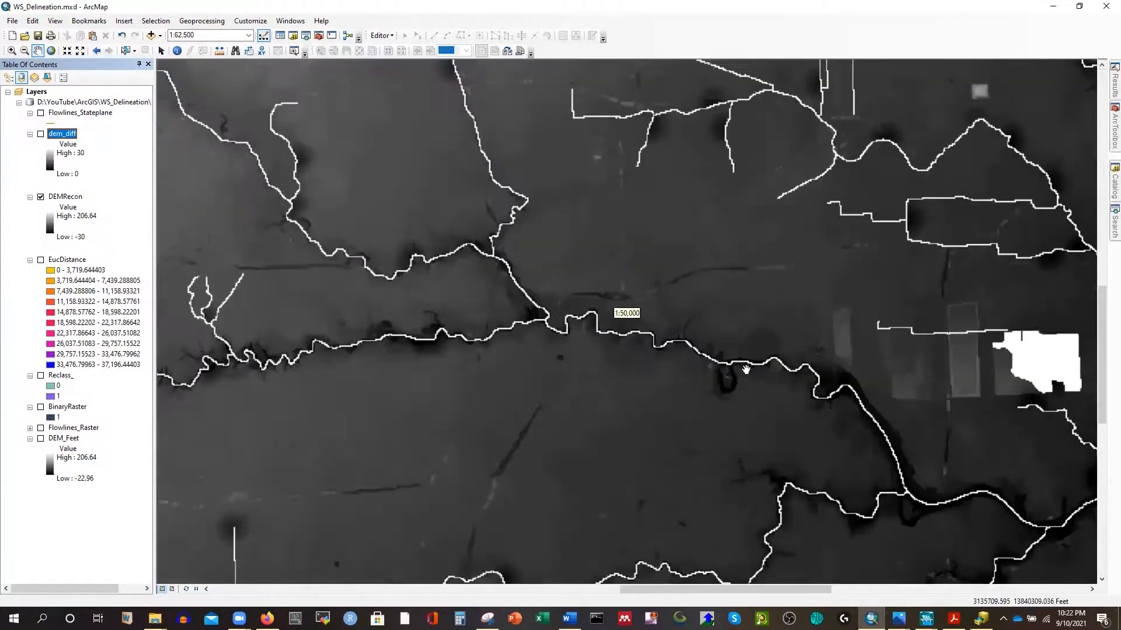
scroll(746, 370, "up", 2)
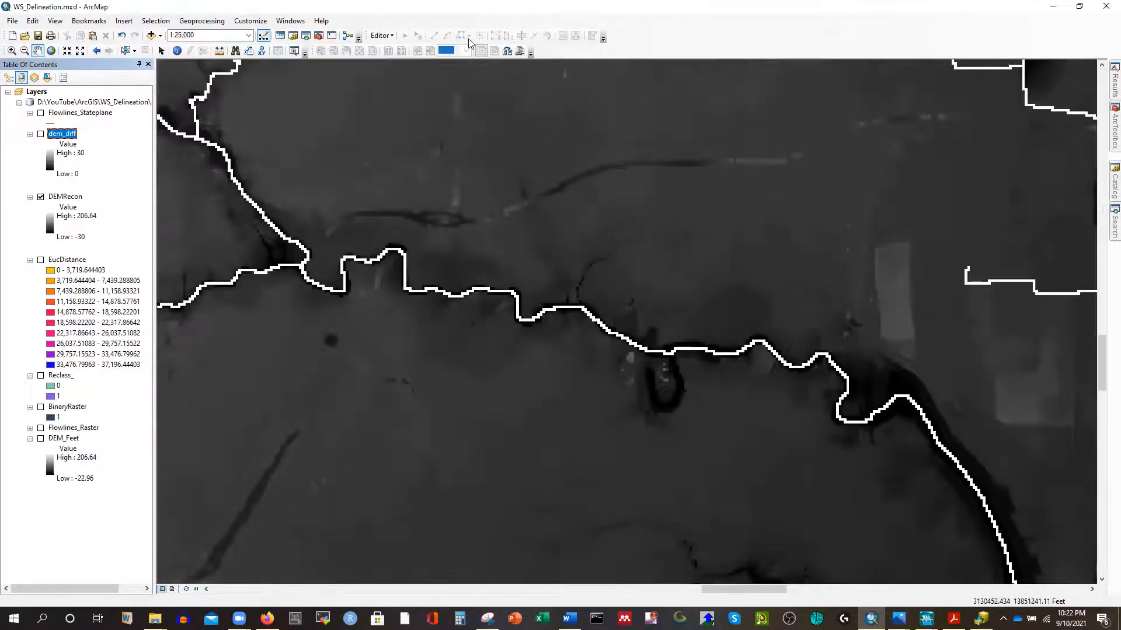
Check which ArcMap extensions are enabled, including 3D Analyst.
right_click(384, 38)
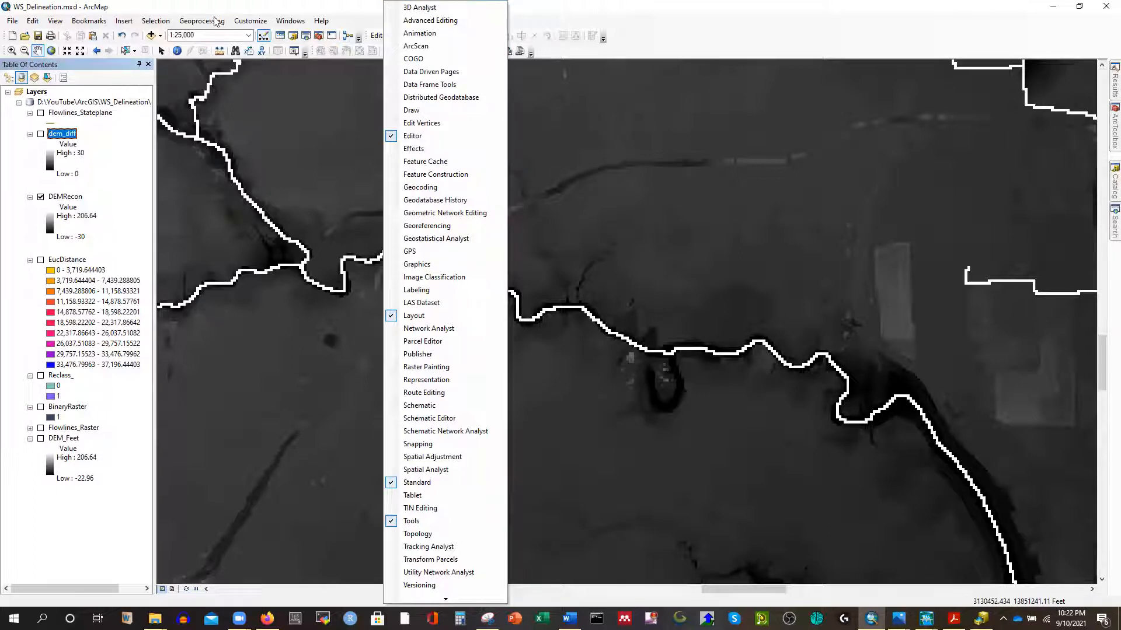
left_click(251, 21)
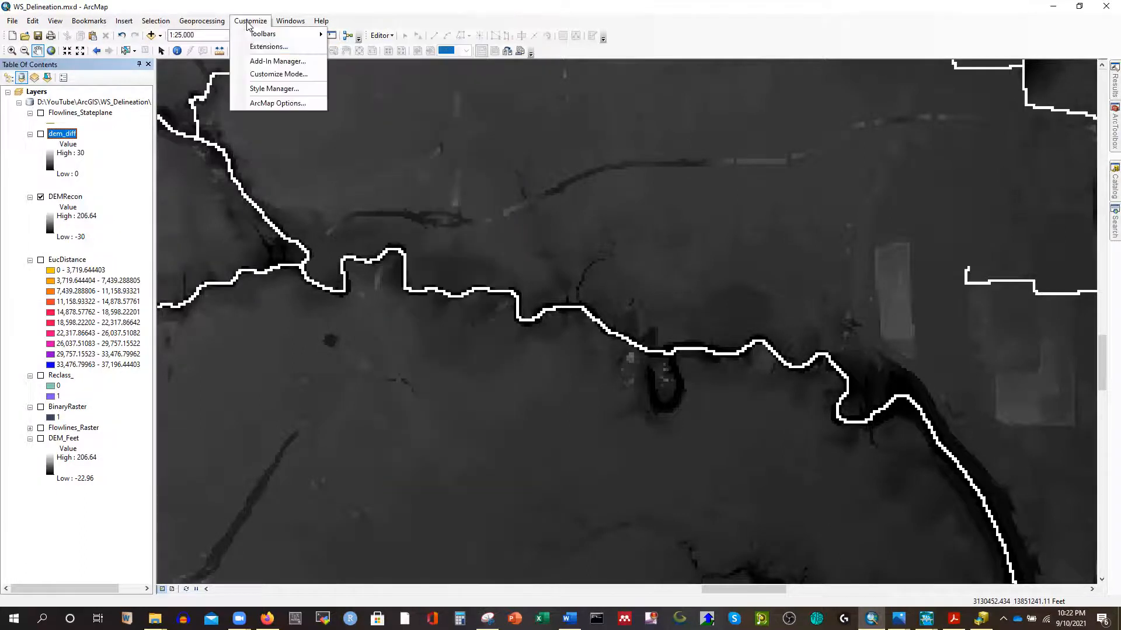
left_click(257, 43)
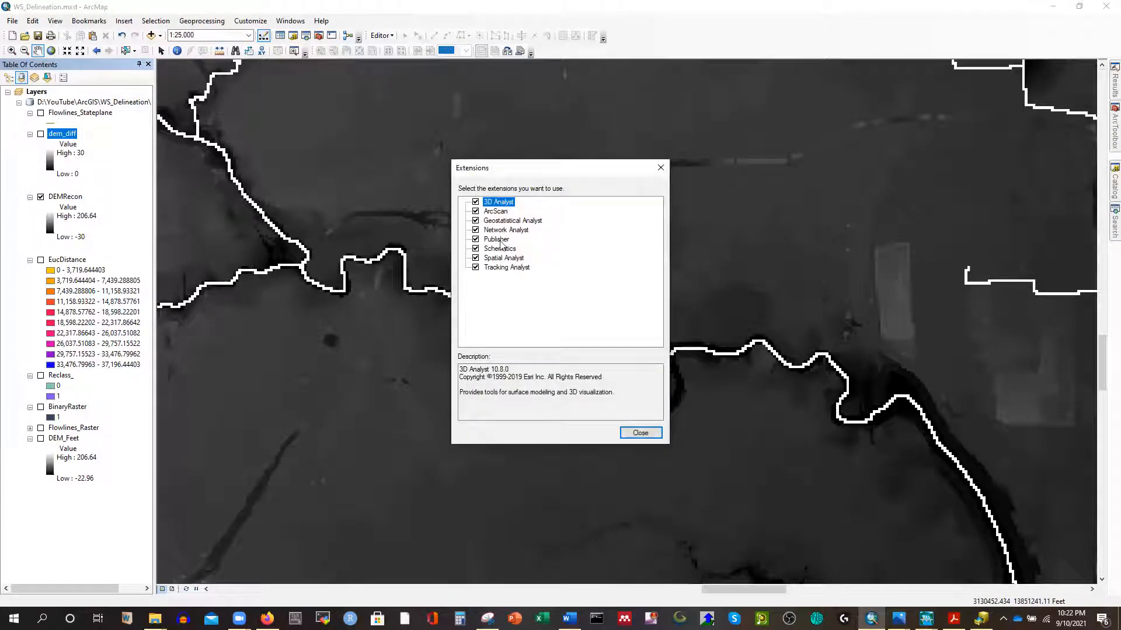
left_click(642, 433)
Display the 3D Analyst toolbar and dock it beside the existing toolbars.
right_click(424, 9)
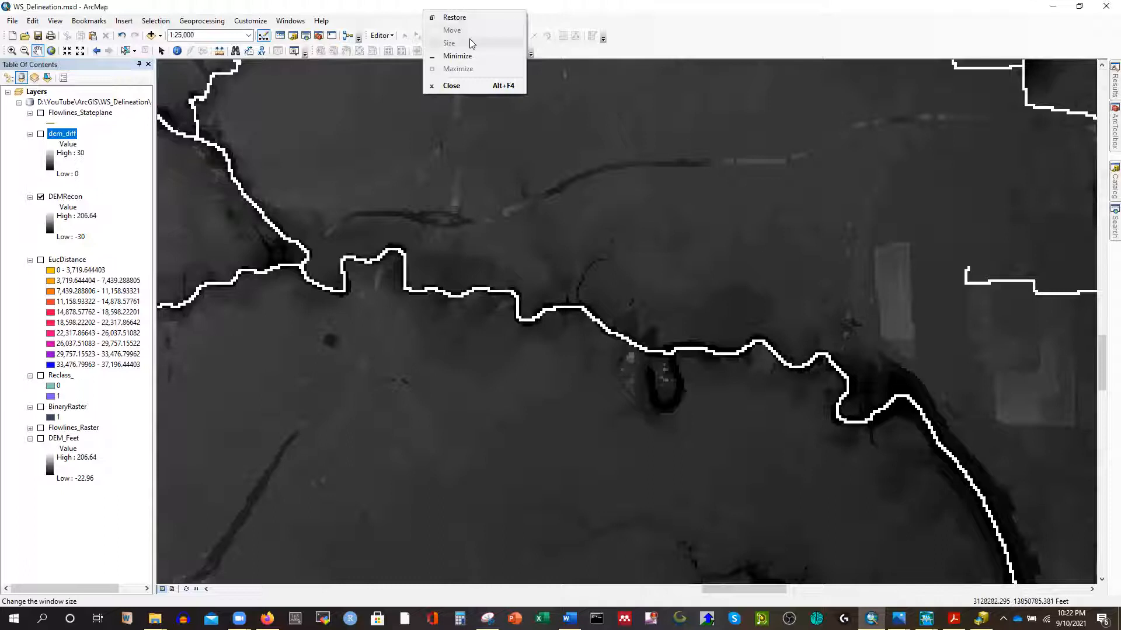
right_click(409, 22)
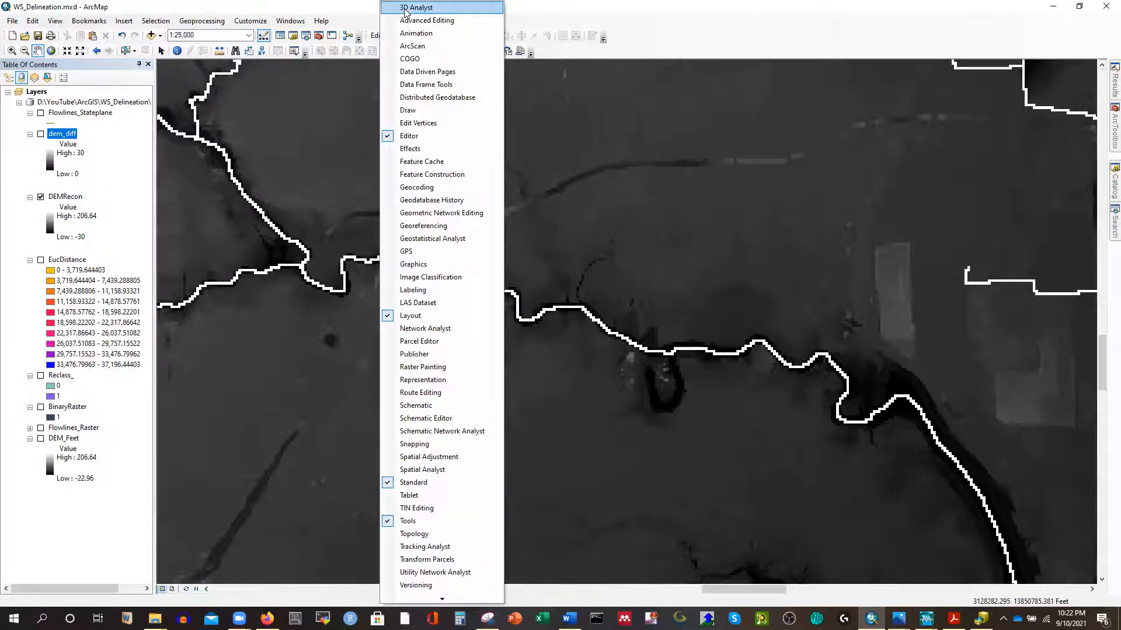
left_click(415, 8)
left_click_drag(301, 70, 671, 48)
left_click_drag(561, 45, 473, 42)
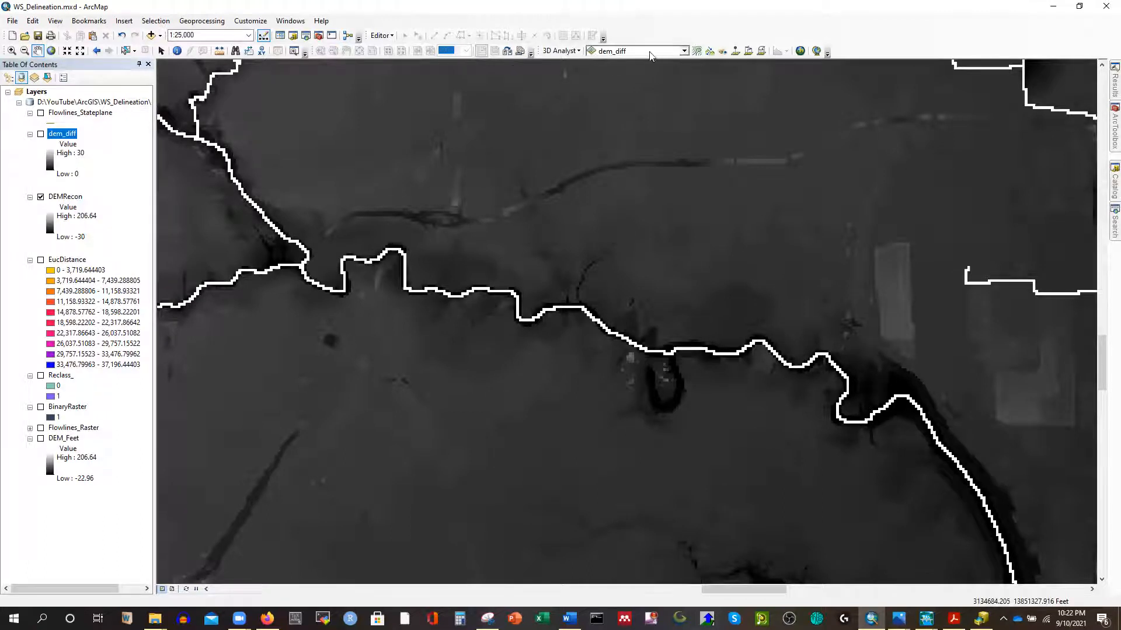
Set DEMRecon as the 3D Analyst layer, interpolate a line about 2,000 feet long across the stream, and create its profile graph.
left_click(684, 51)
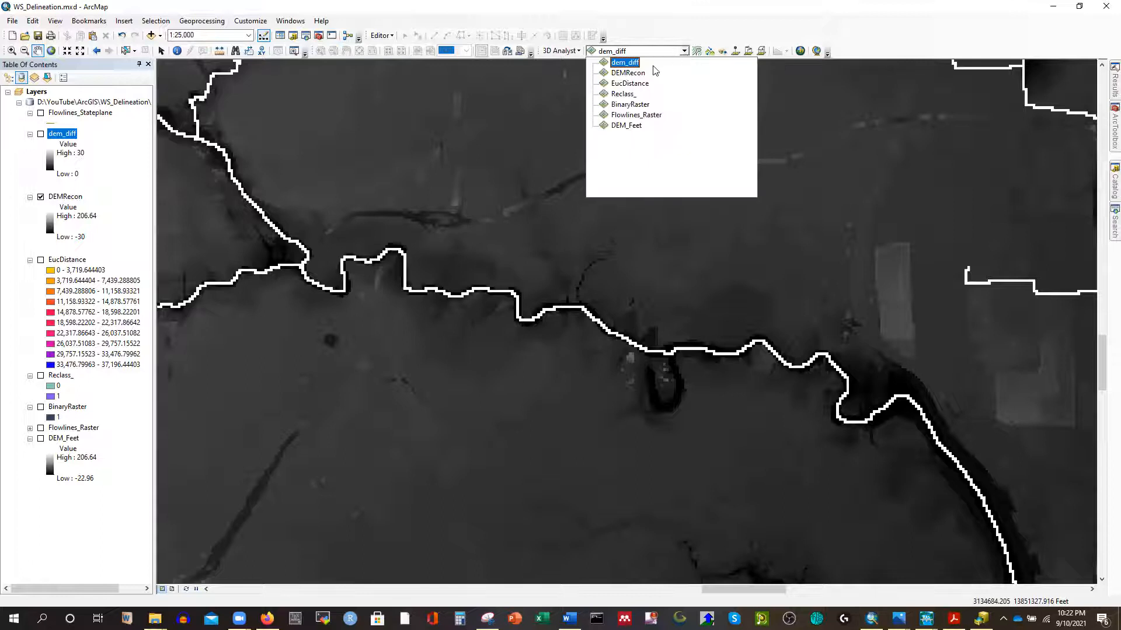
left_click(637, 74)
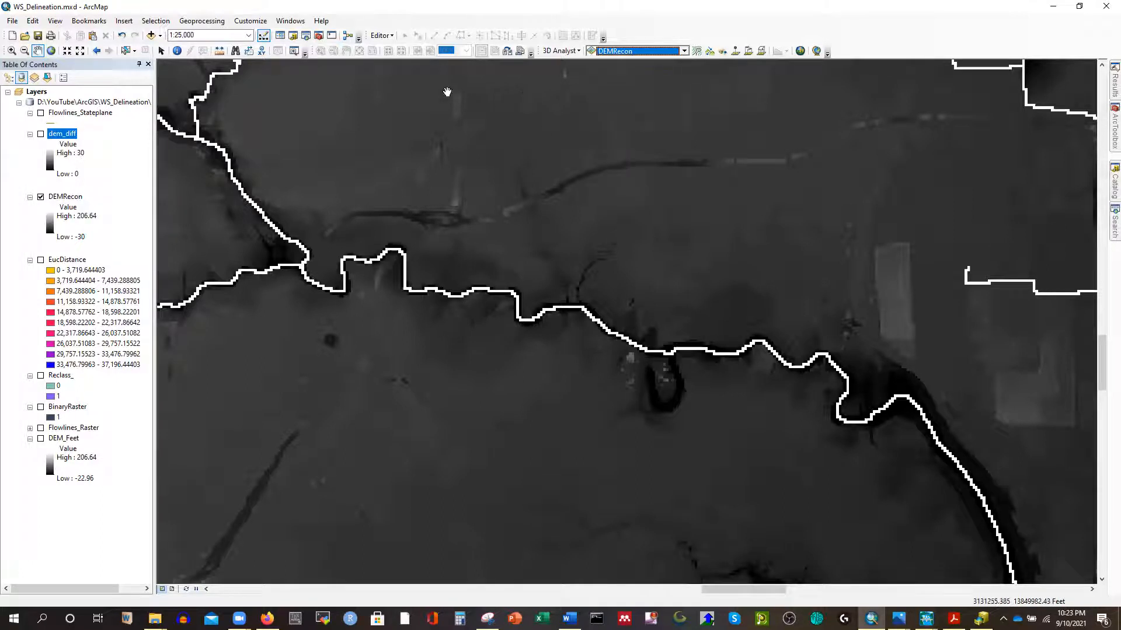
left_click(748, 53)
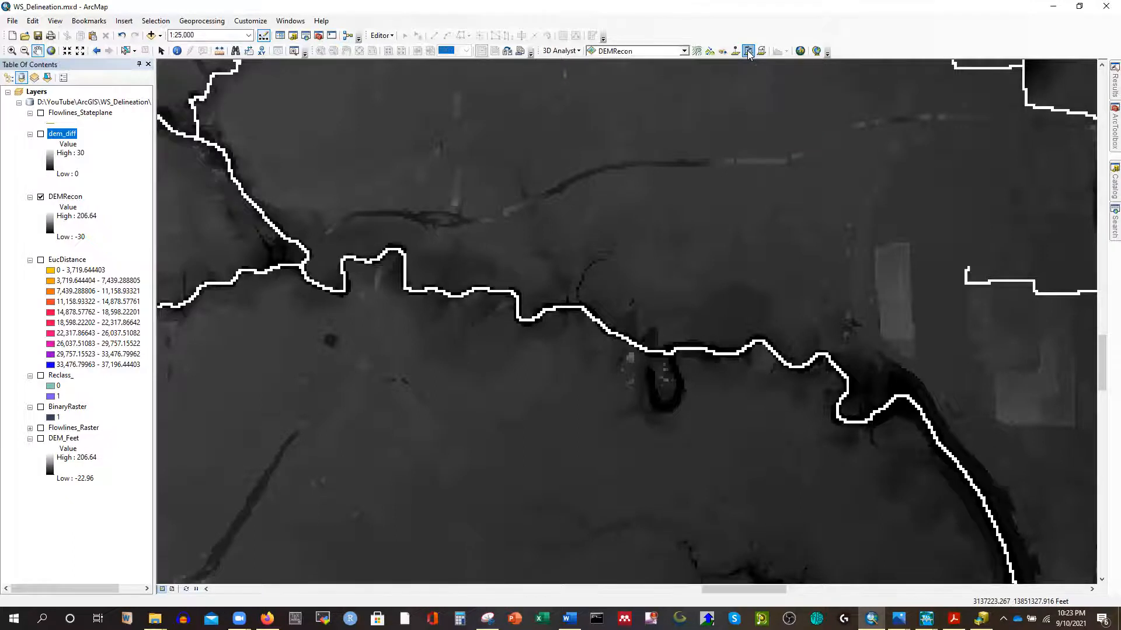
left_click(587, 335)
double_click(621, 292)
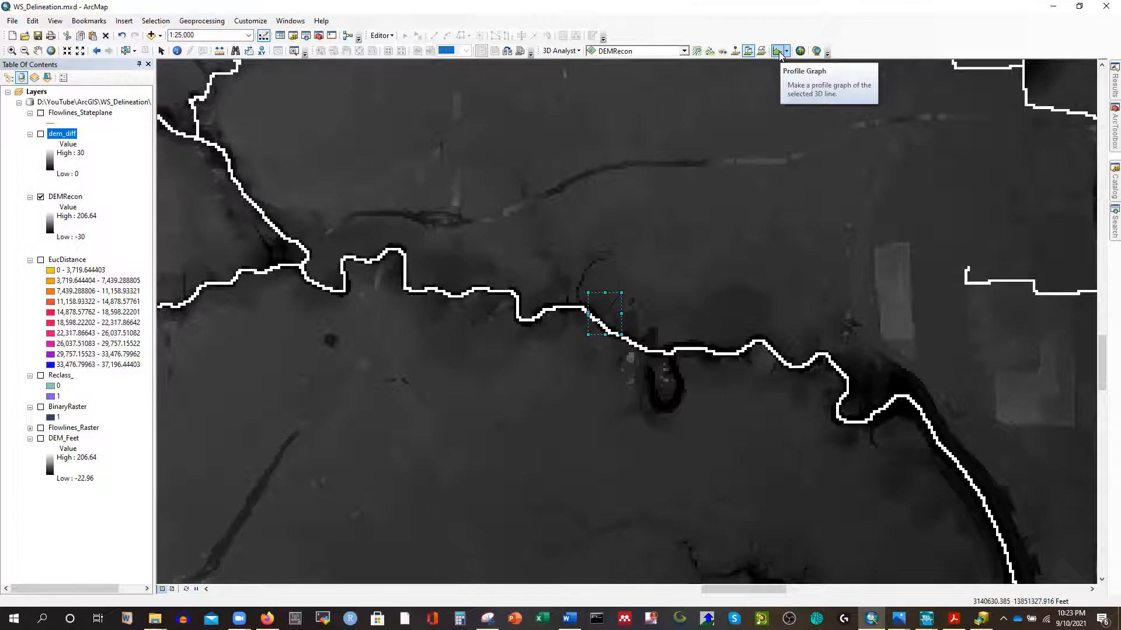
left_click(778, 51)
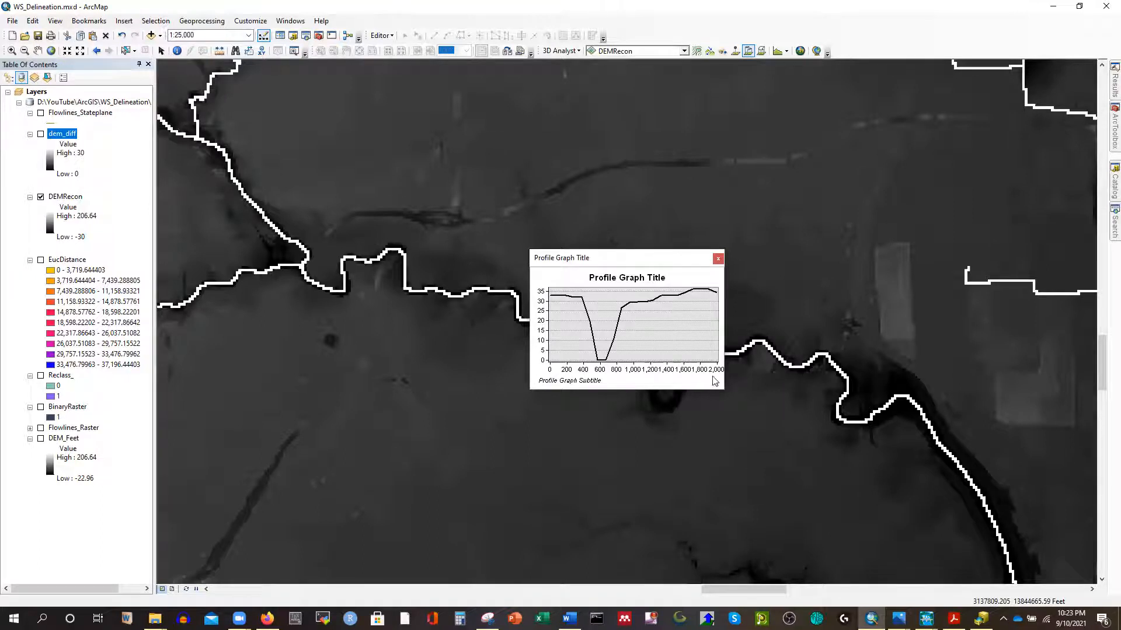
Widen the profile graph and move it clear of the stream crossing for inspection, and close it and delete its profile line.
left_click_drag(723, 389, 889, 389)
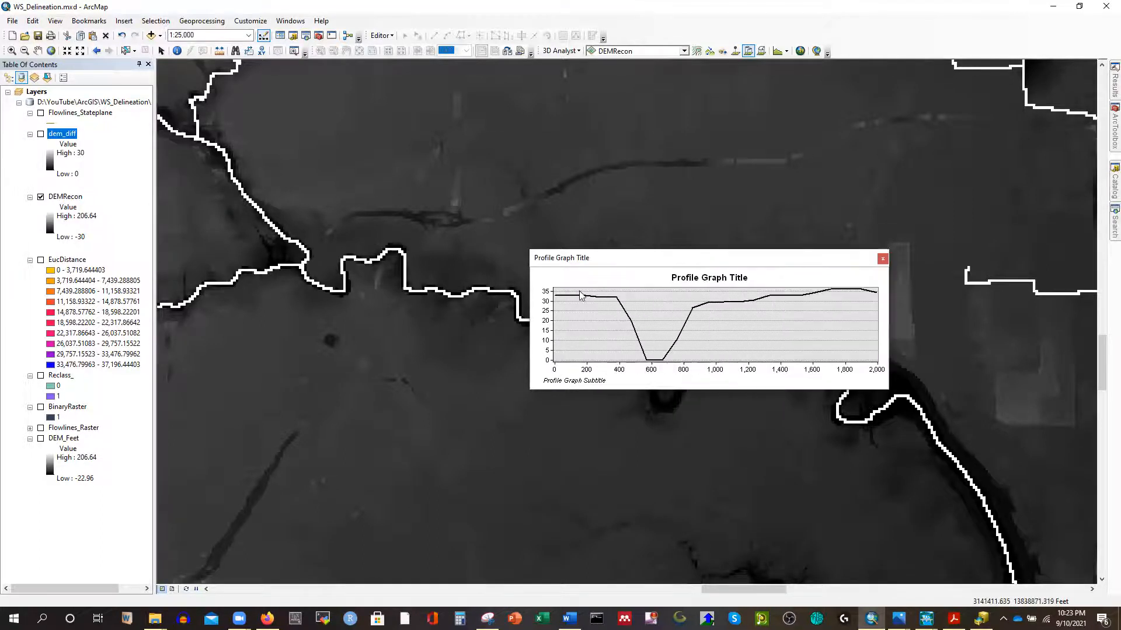
left_click_drag(535, 258, 387, 121)
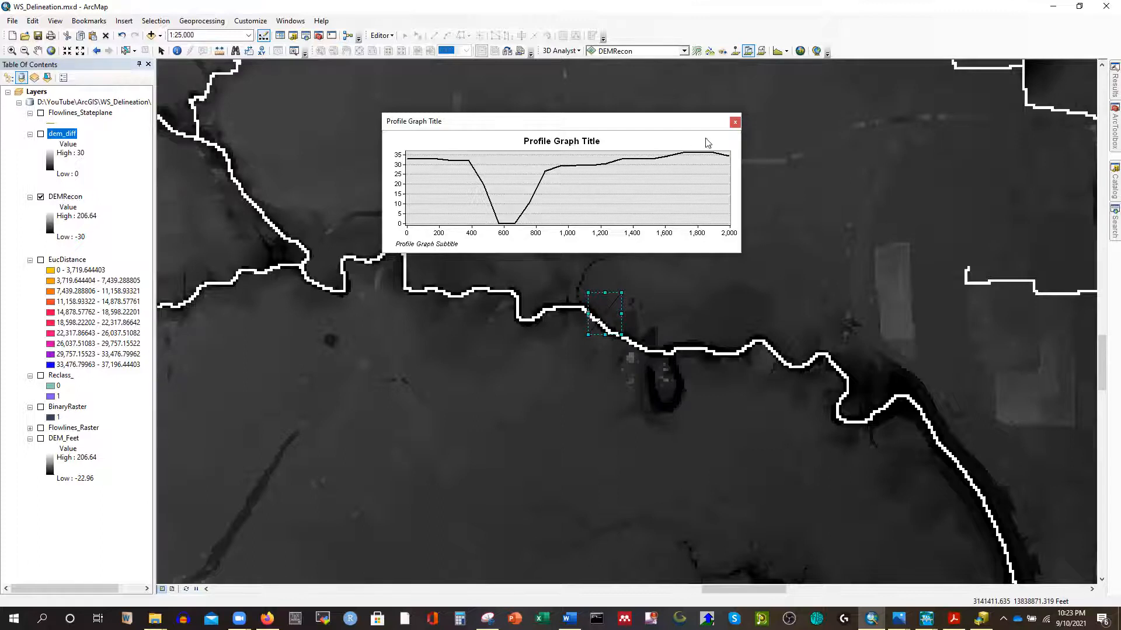
left_click(735, 123)
key("Delete")
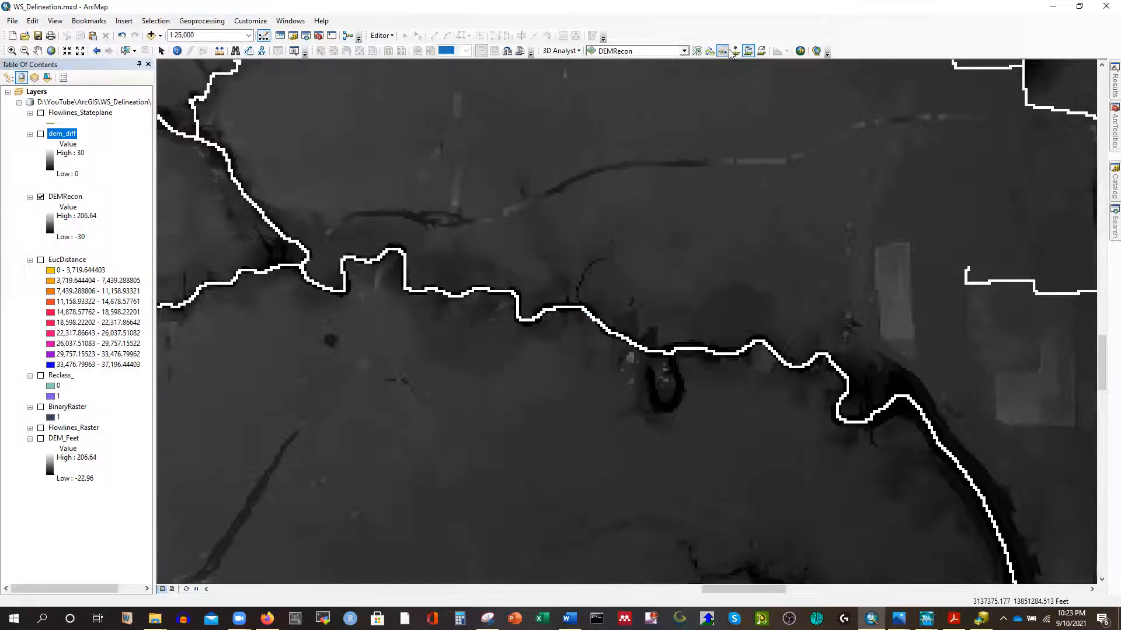
Interpolate a line about 3,200 feet long across the stream confluence on DEMRecon and create an enlarged profile graph from it.
left_click(748, 51)
double_click(286, 218)
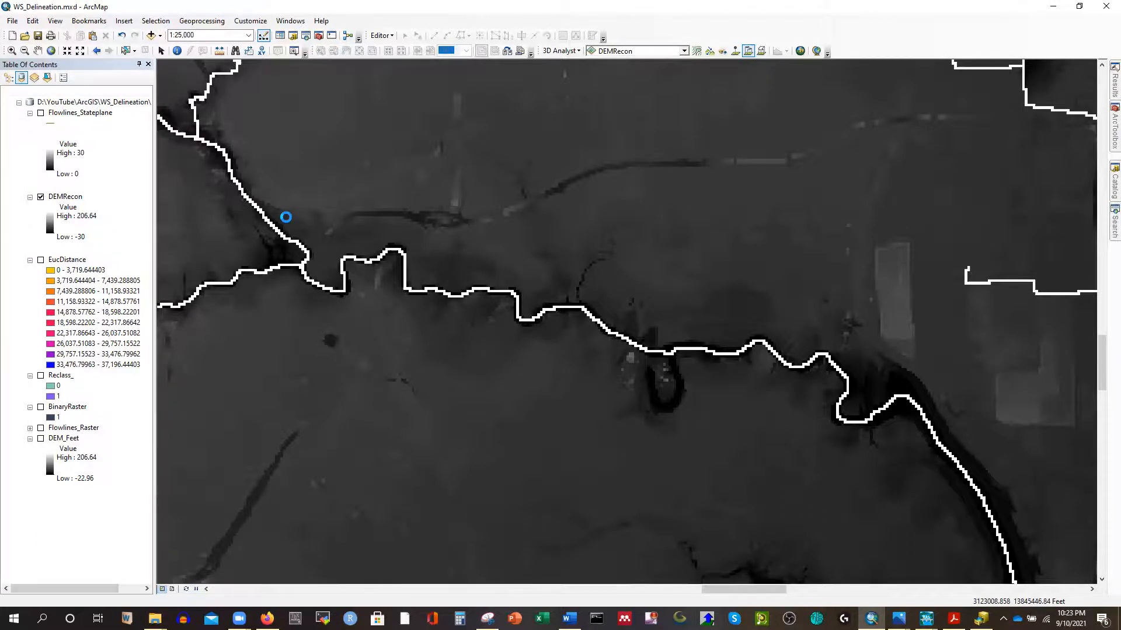
left_click(778, 52)
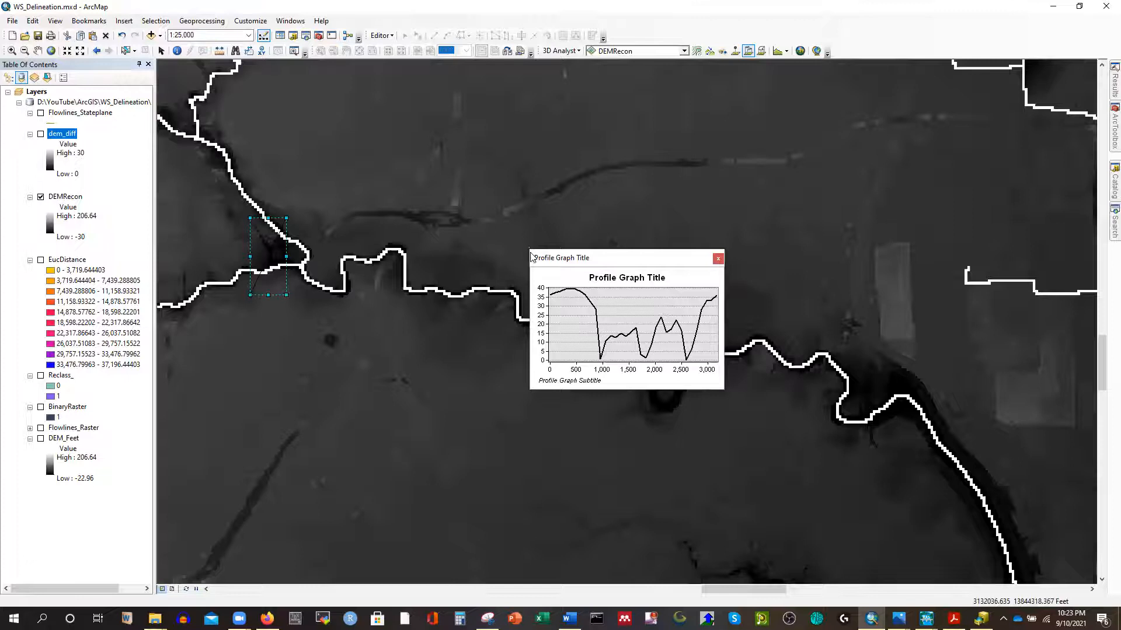
left_click_drag(527, 248, 269, 123)
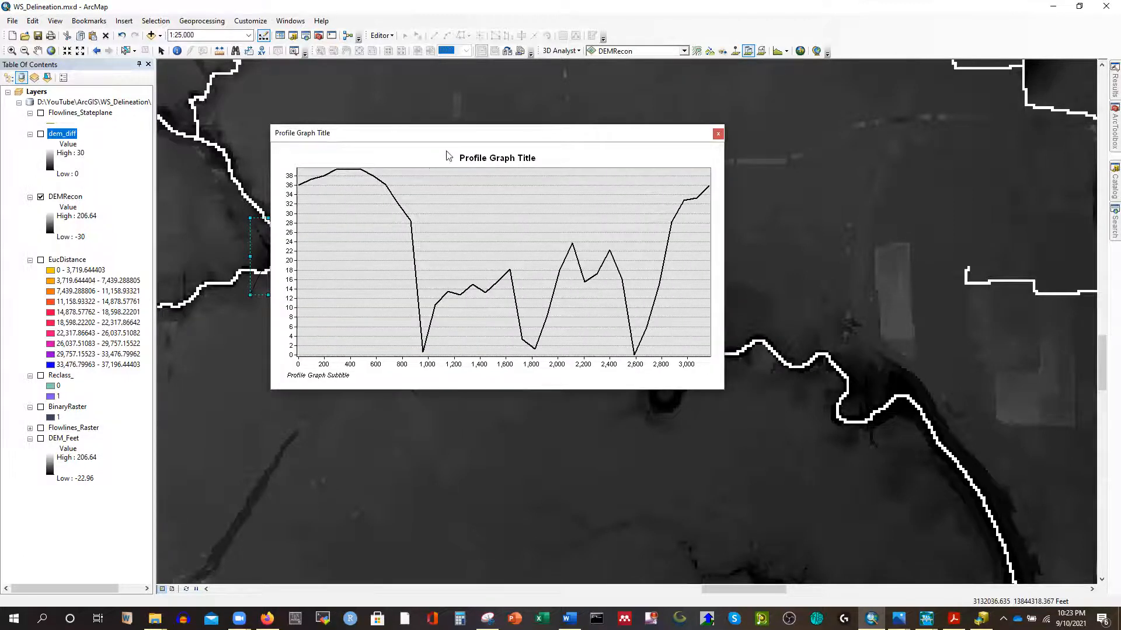
Set the profile graph's general title to "Cross Section od the River" in its appearance properties.
right_click(458, 154)
left_click(505, 286)
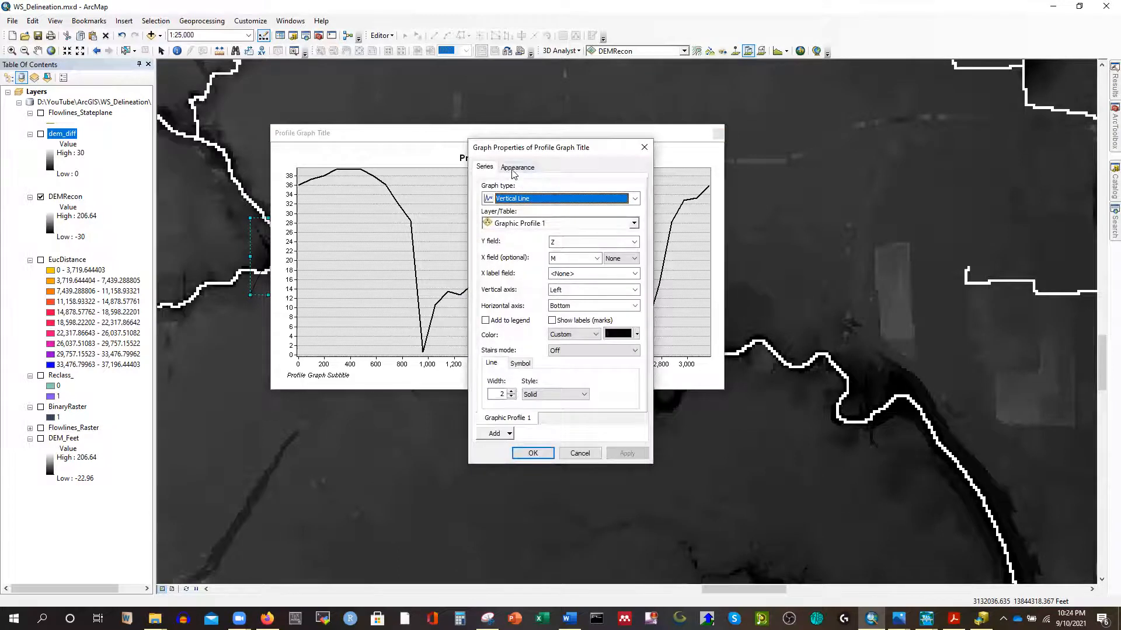
left_click(516, 168)
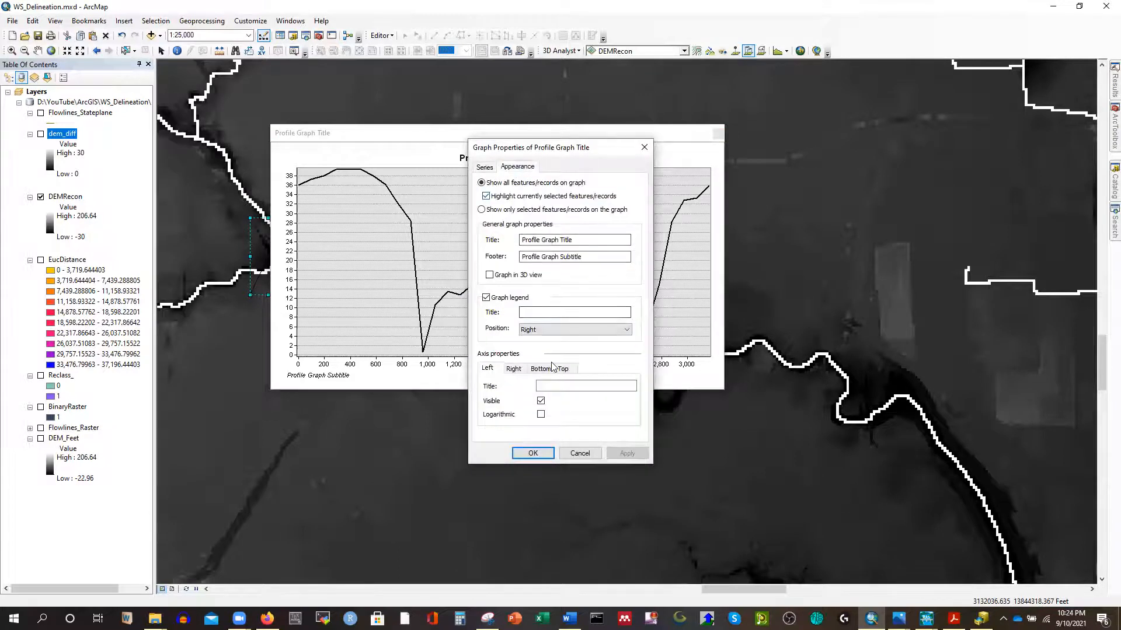
left_click(553, 387)
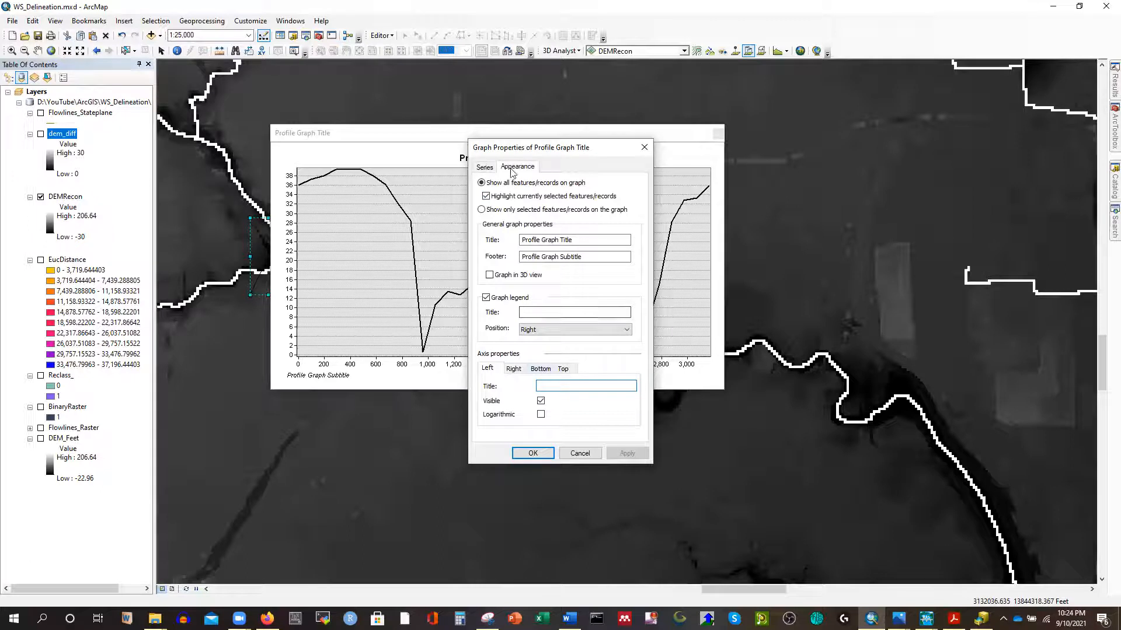
left_click_drag(584, 239, 515, 240)
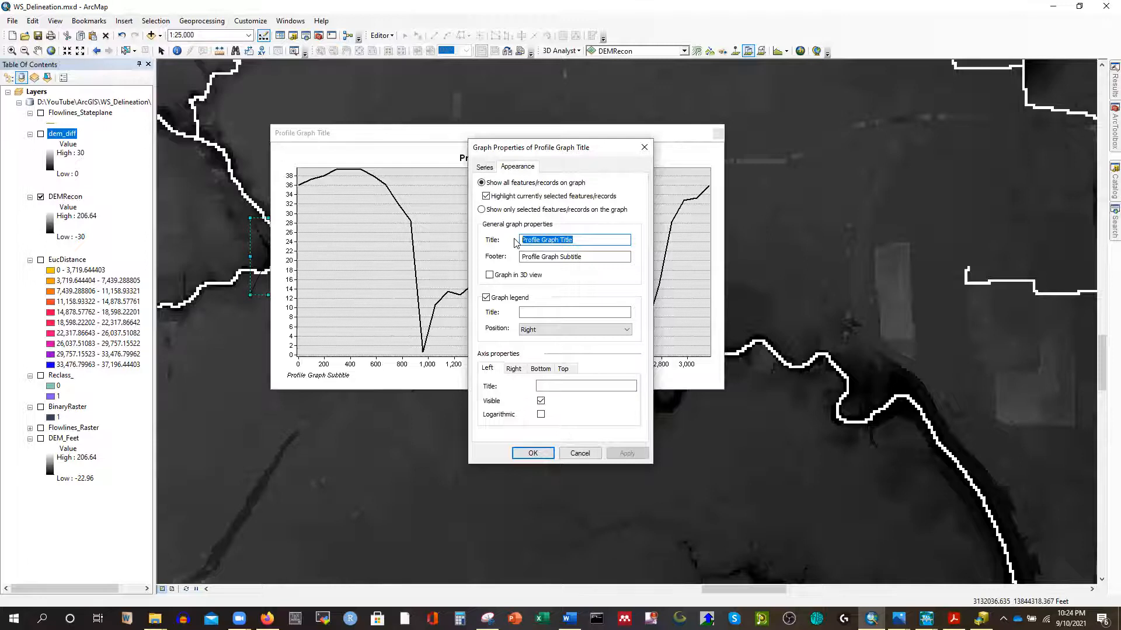
type("Cross Section od the River")
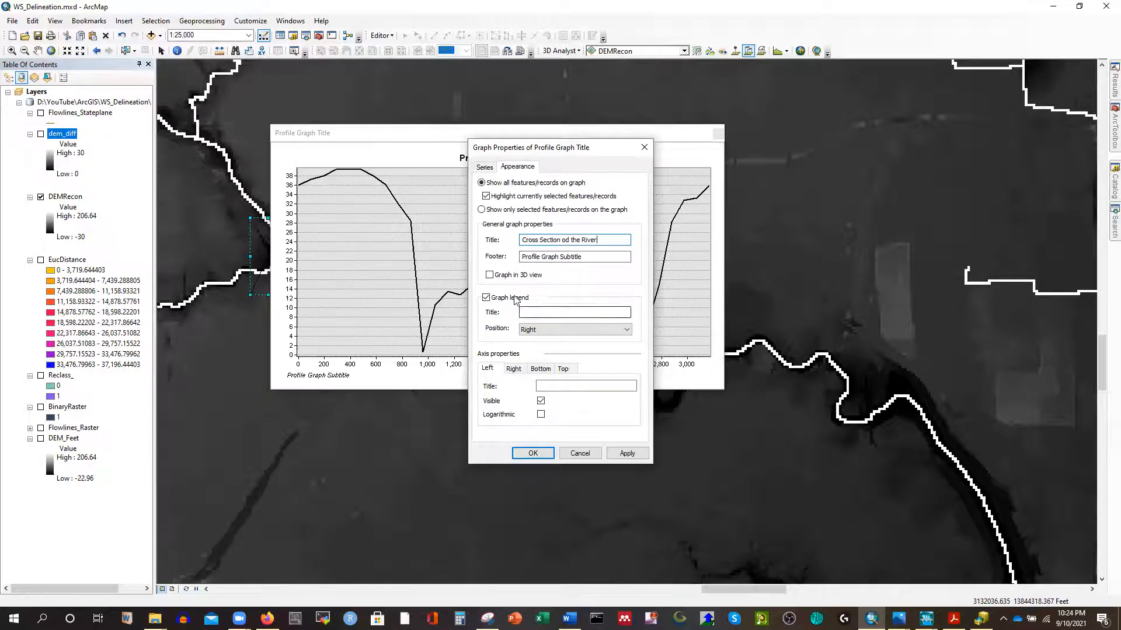
Try the profile graph in 3D view with its legend toggled, and switch 3D view back off.
left_click(490, 275)
left_click(622, 453)
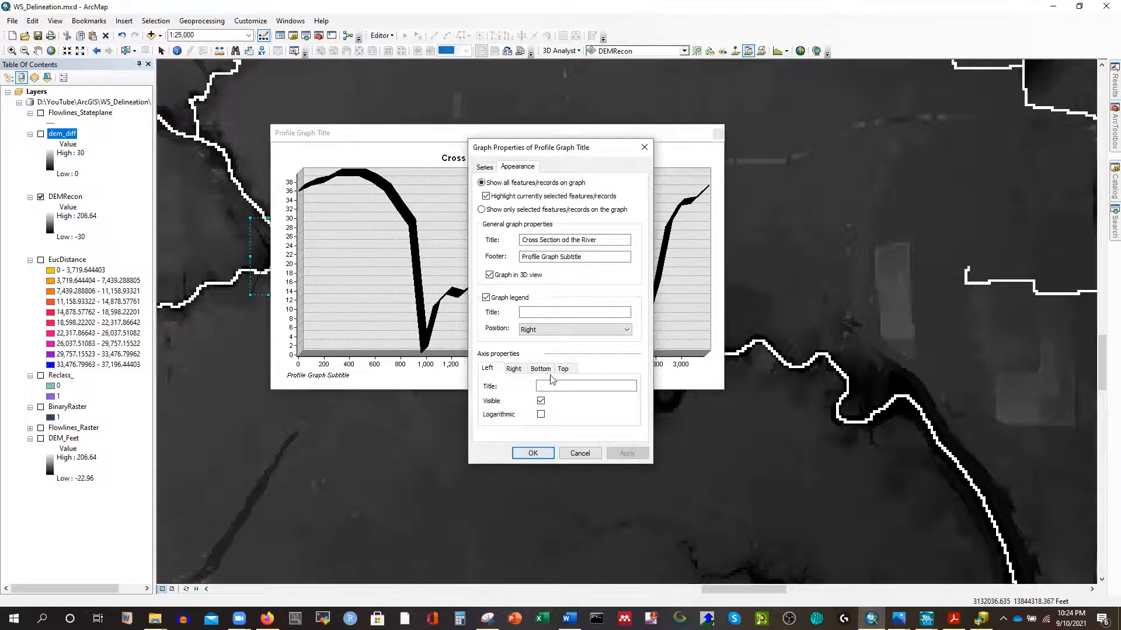
left_click(498, 300)
left_click(498, 300)
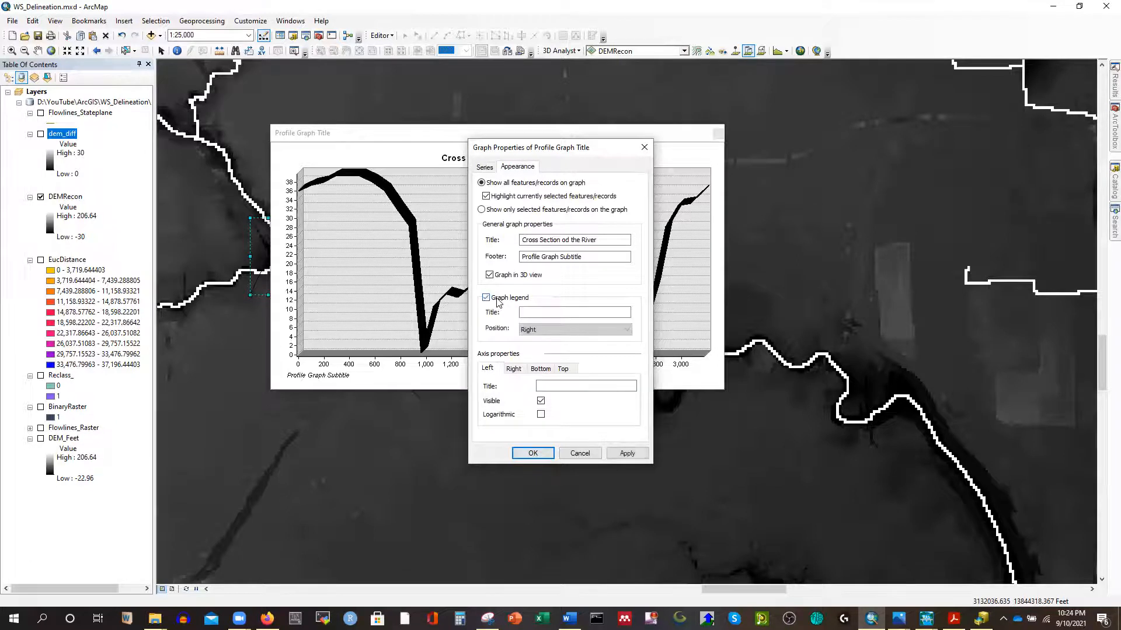
left_click(490, 275)
Title the graph legend "Elevation", set its position to Left, and apply the changes to the profile graph.
left_click(533, 311)
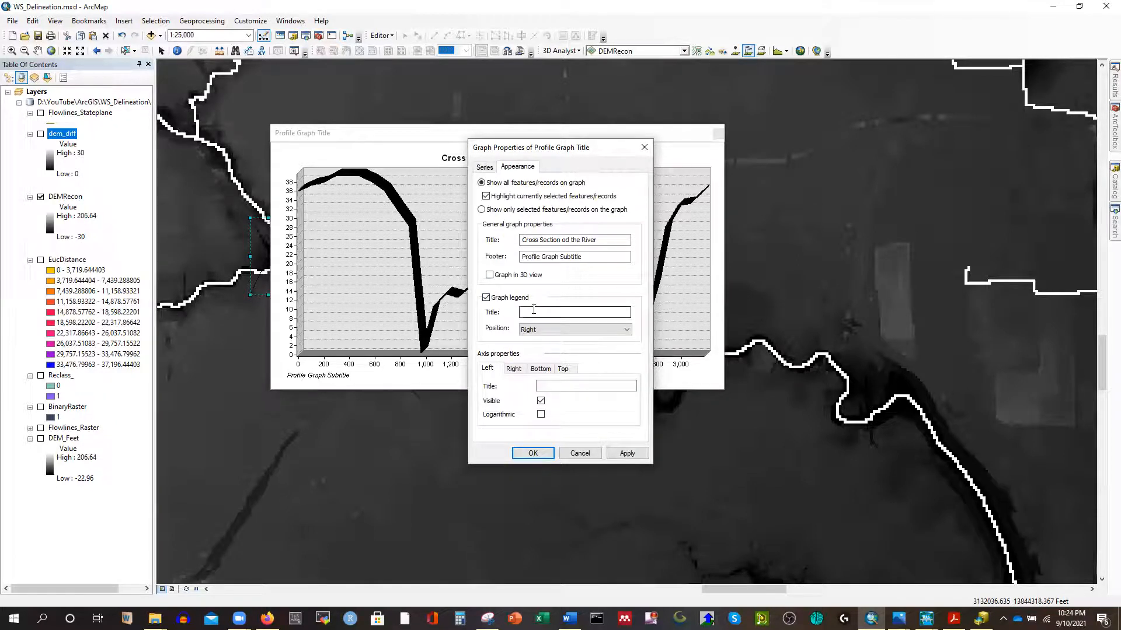
left_click(538, 330)
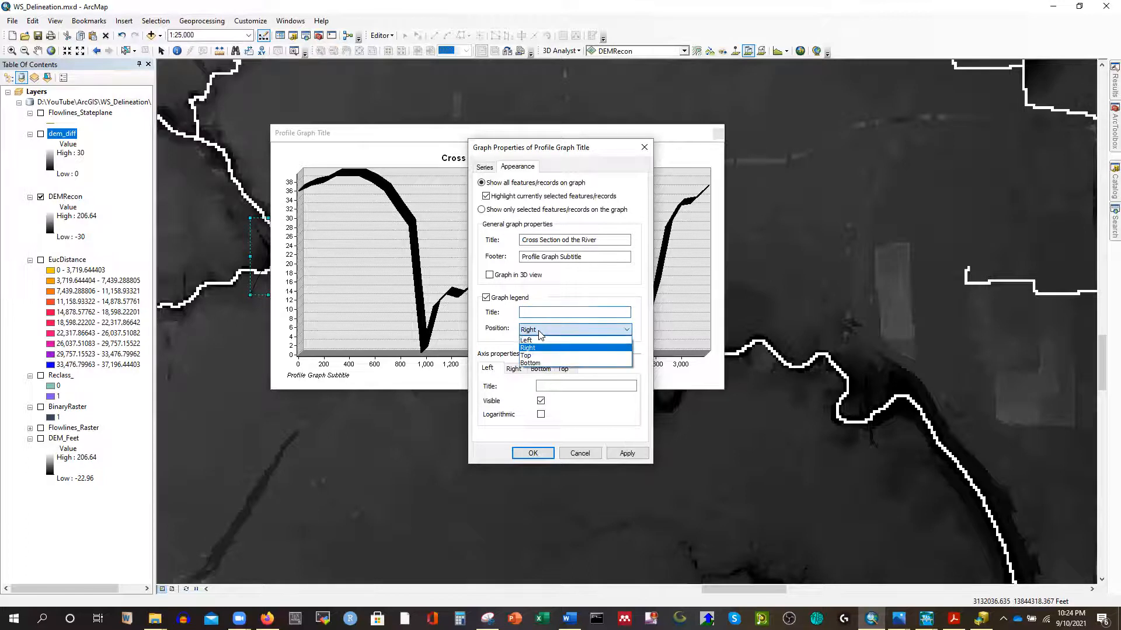
left_click(539, 331)
left_click(539, 330)
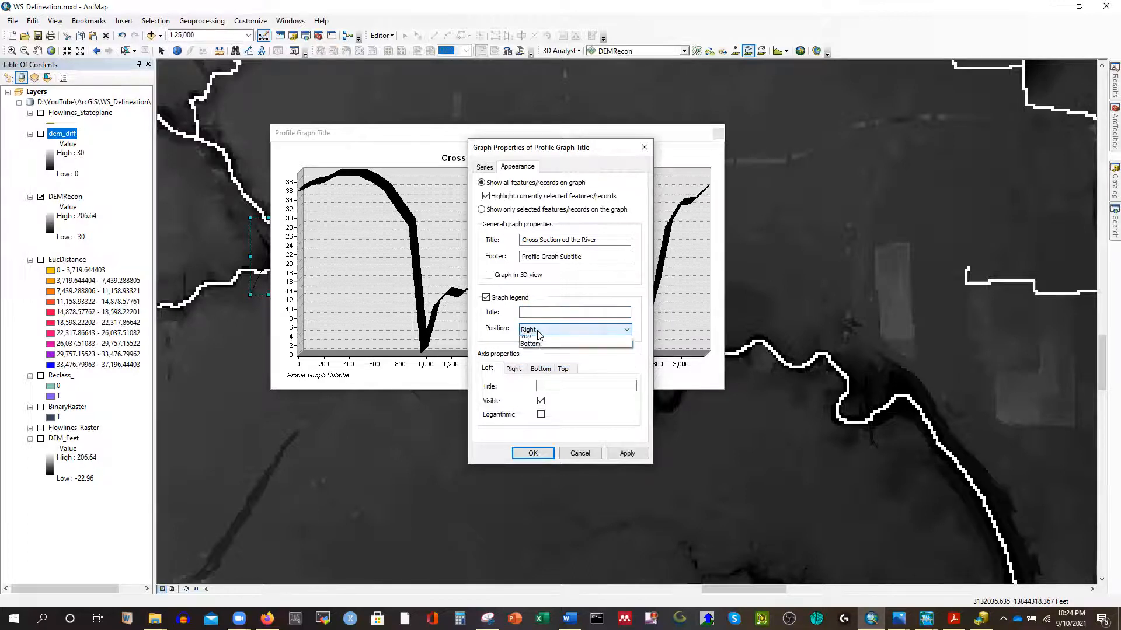
left_click(538, 339)
left_click(539, 313)
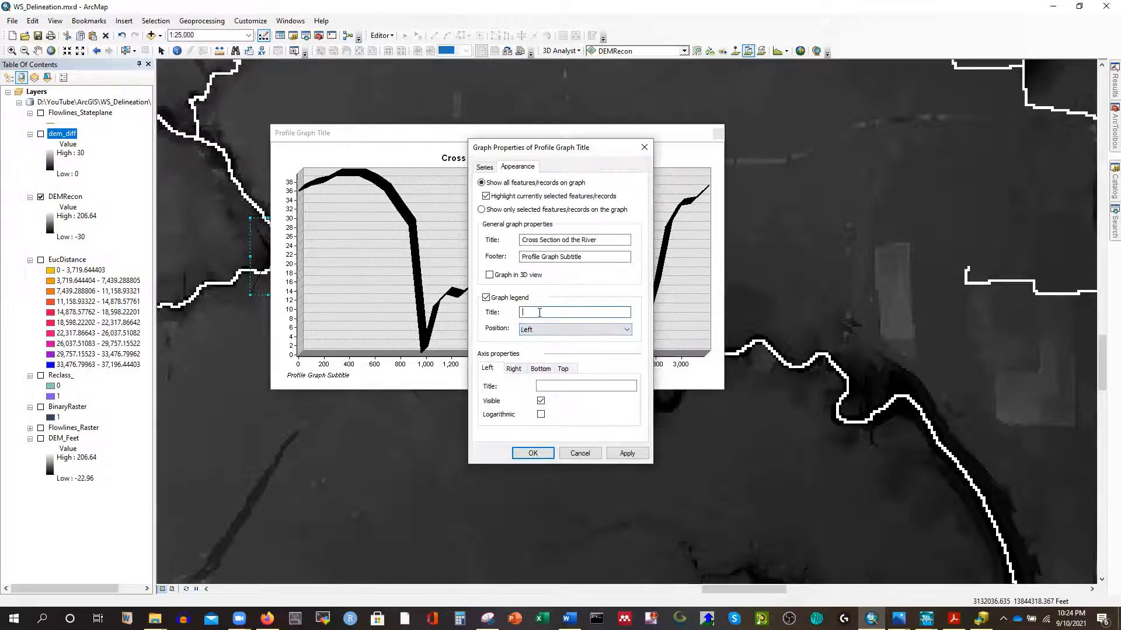
type("Elevation")
left_click(621, 451)
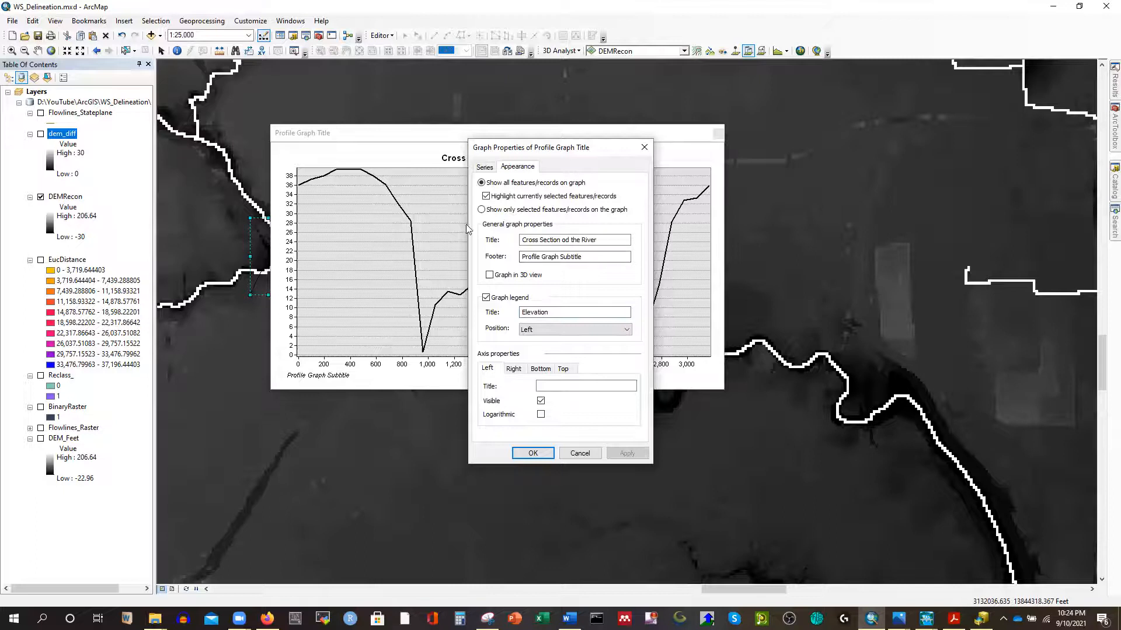
Title the profile graph's left axis "Elevation(feet)" and accept the graph properties.
left_click(562, 384)
type("Elevation(feet")
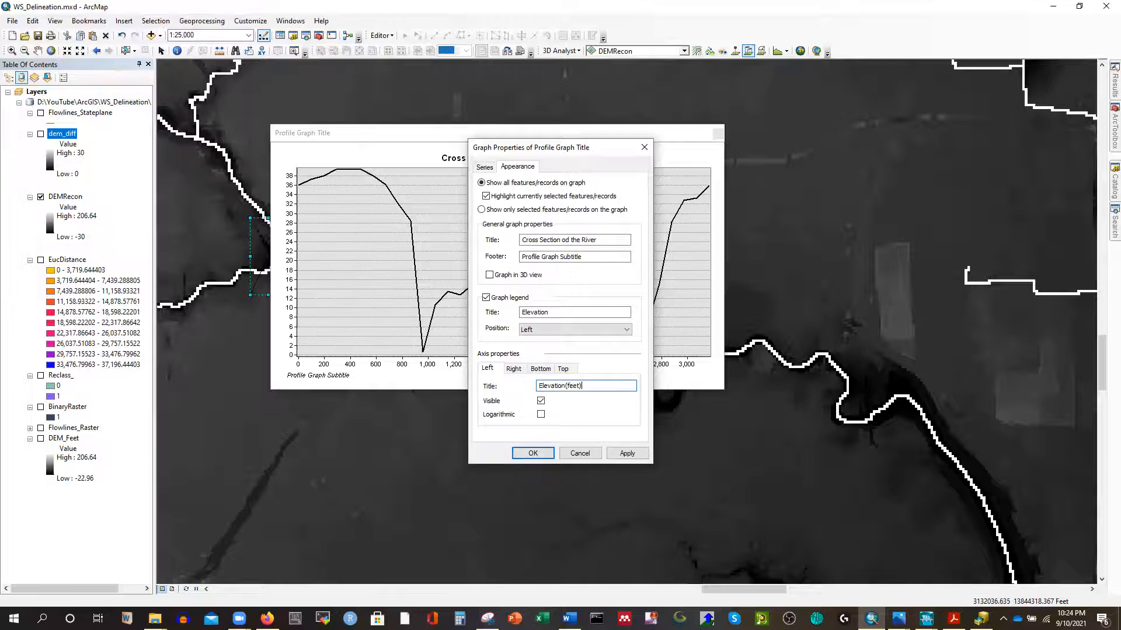
left_click(625, 453)
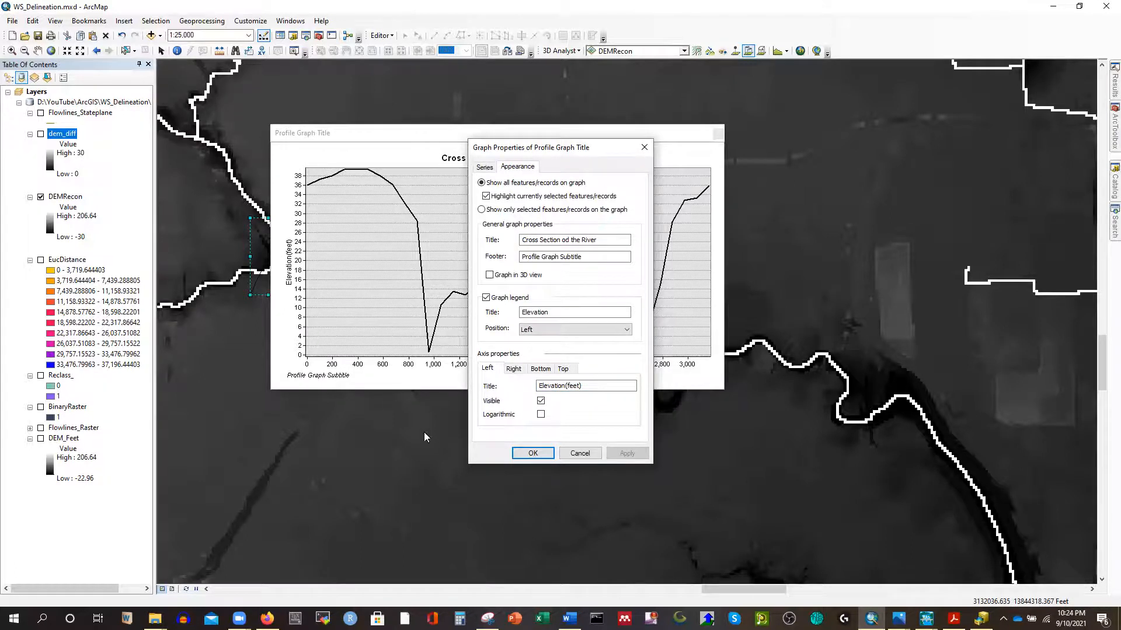
left_click(537, 451)
right_click(408, 141)
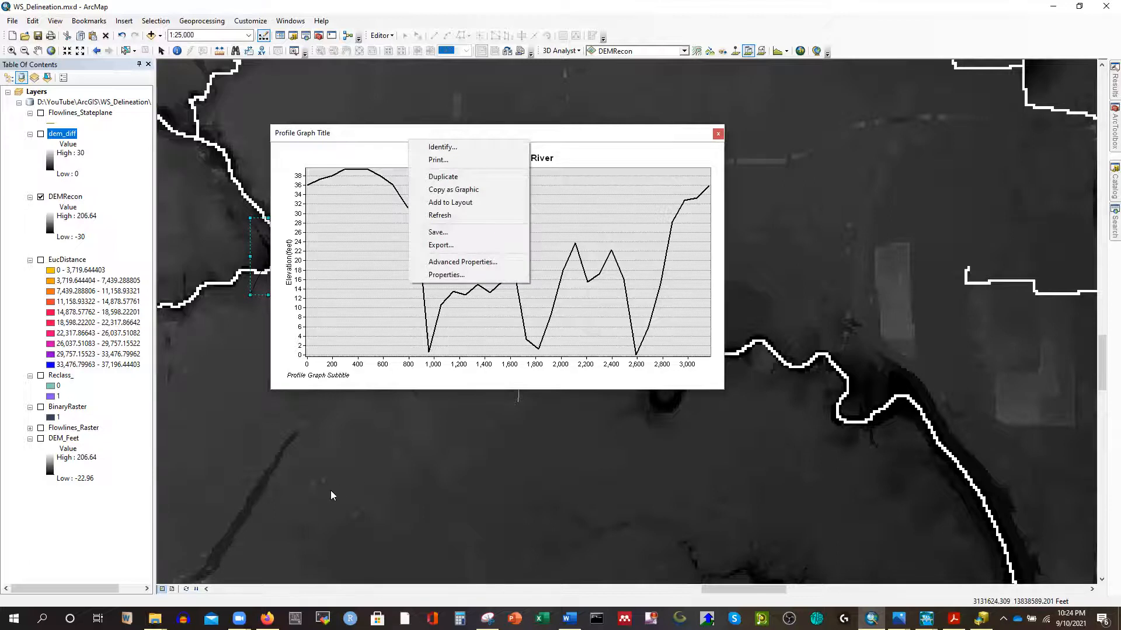
left_click(375, 133)
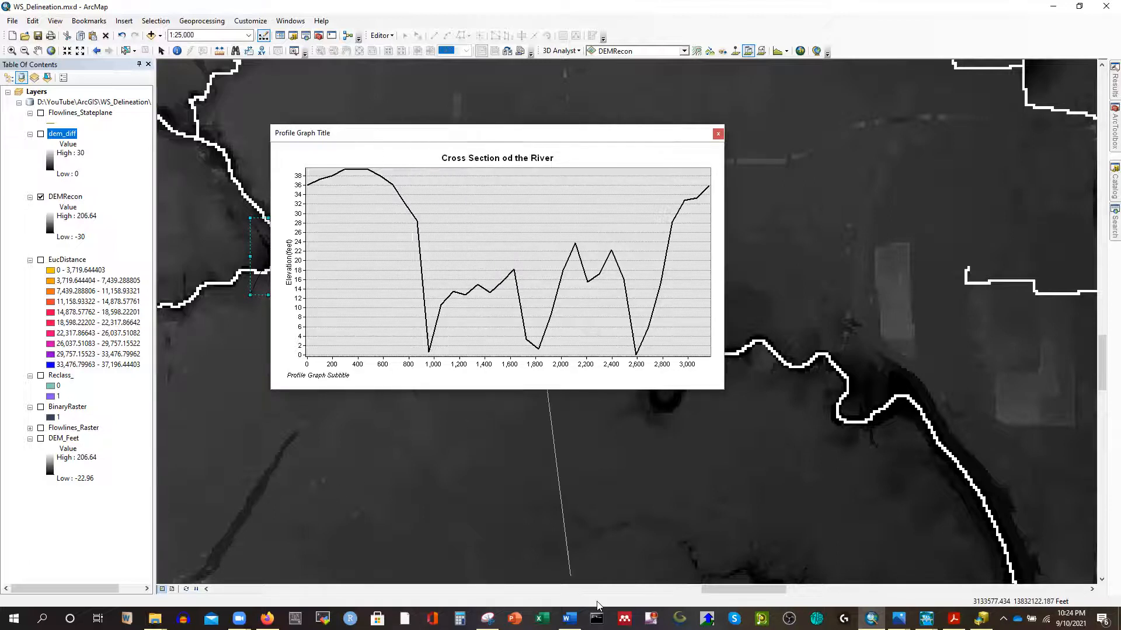
right_click(572, 415)
left_click(578, 423)
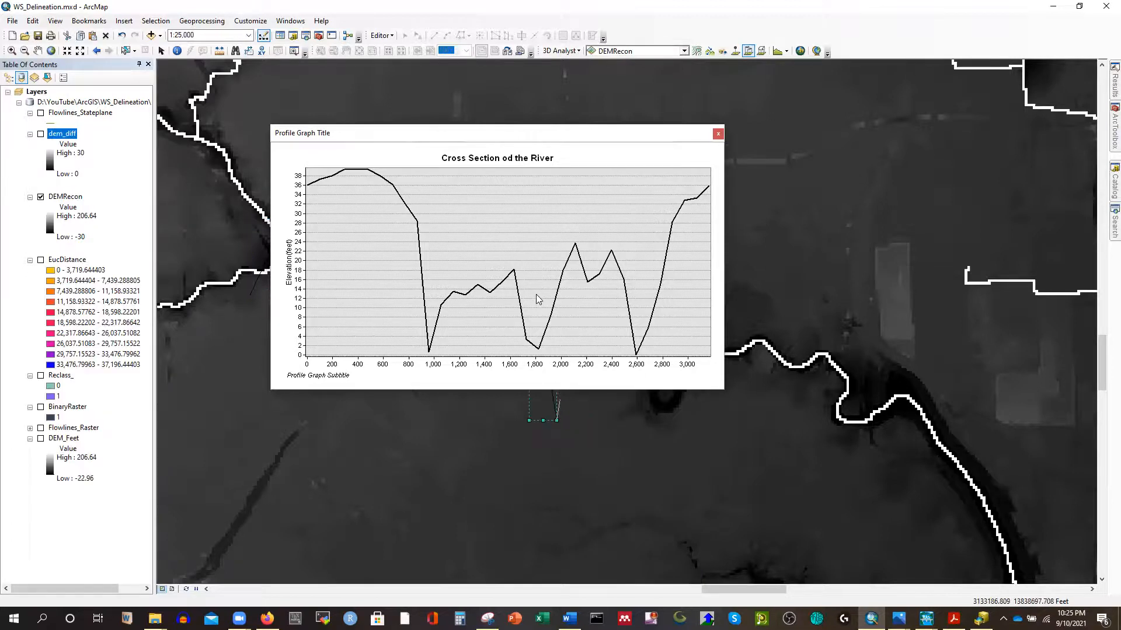
double_click(587, 428)
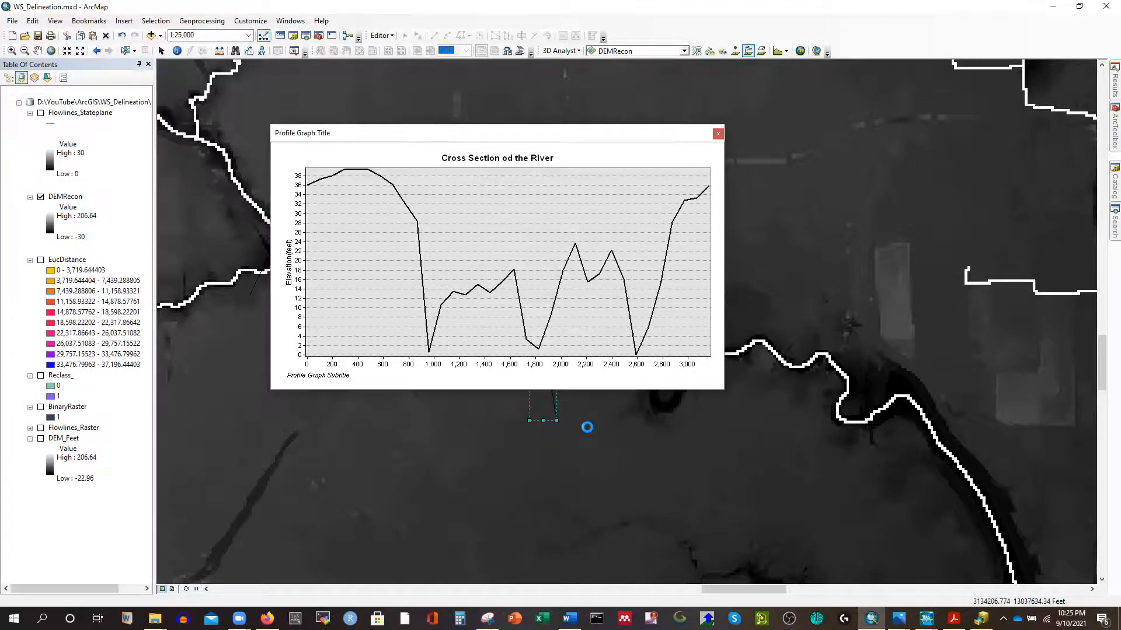
key("Delete")
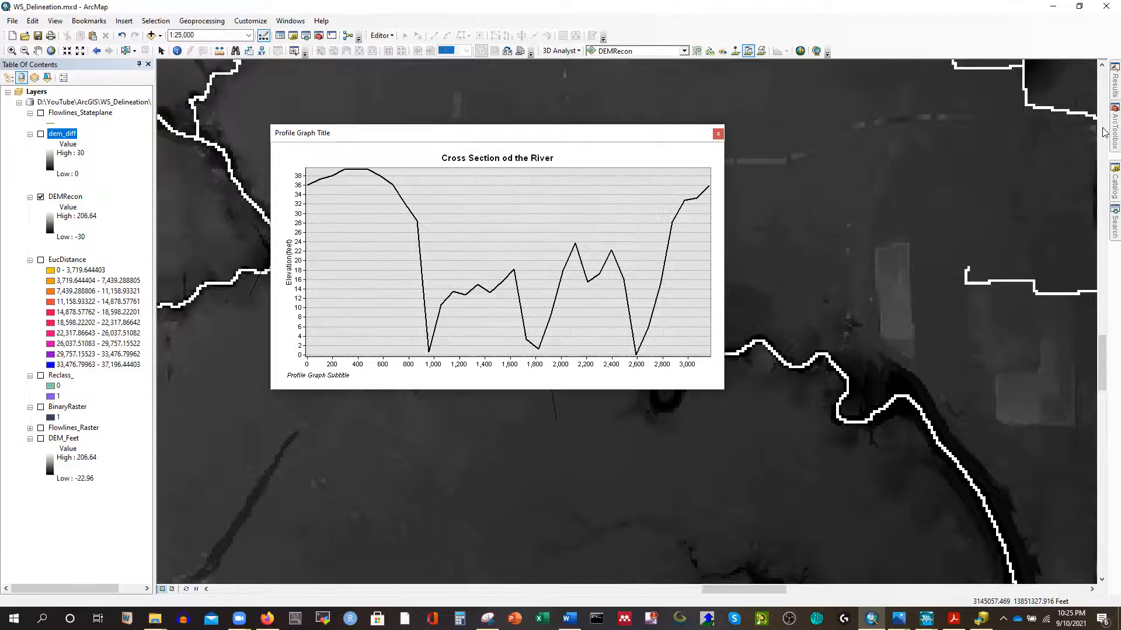
Collapse the Distance toolset in ArcToolbox and expand the Hydrology toolset under Spatial Analyst Tools.
mouse_move(1106, 132)
scroll(1022, 375, "down", 1)
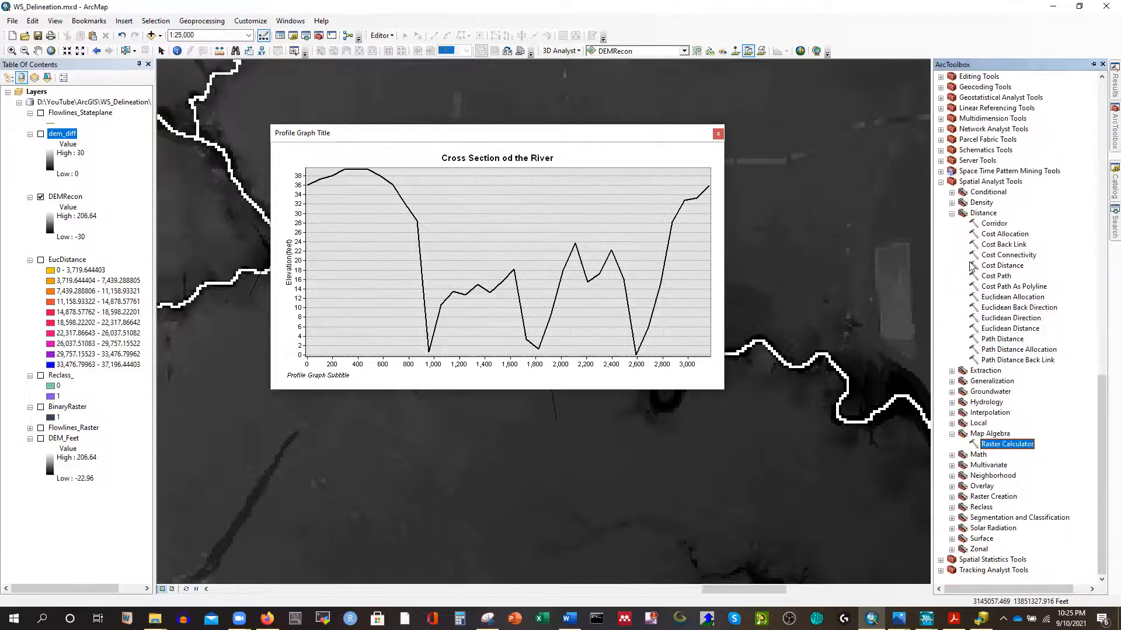
left_click(952, 213)
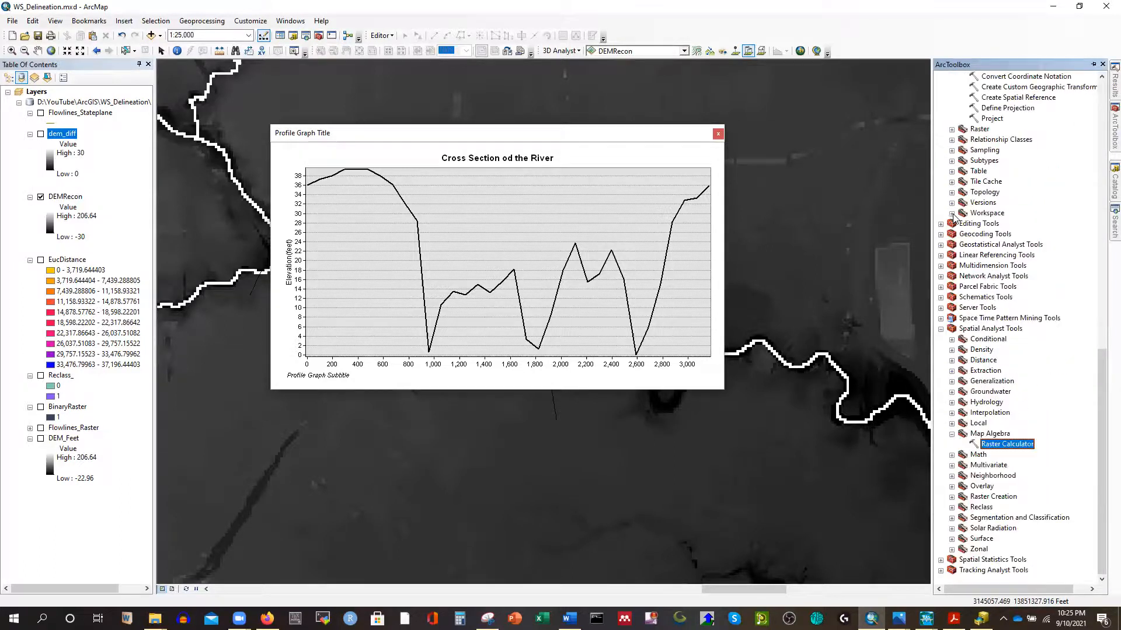
double_click(986, 403)
scroll(998, 397, "down", 4)
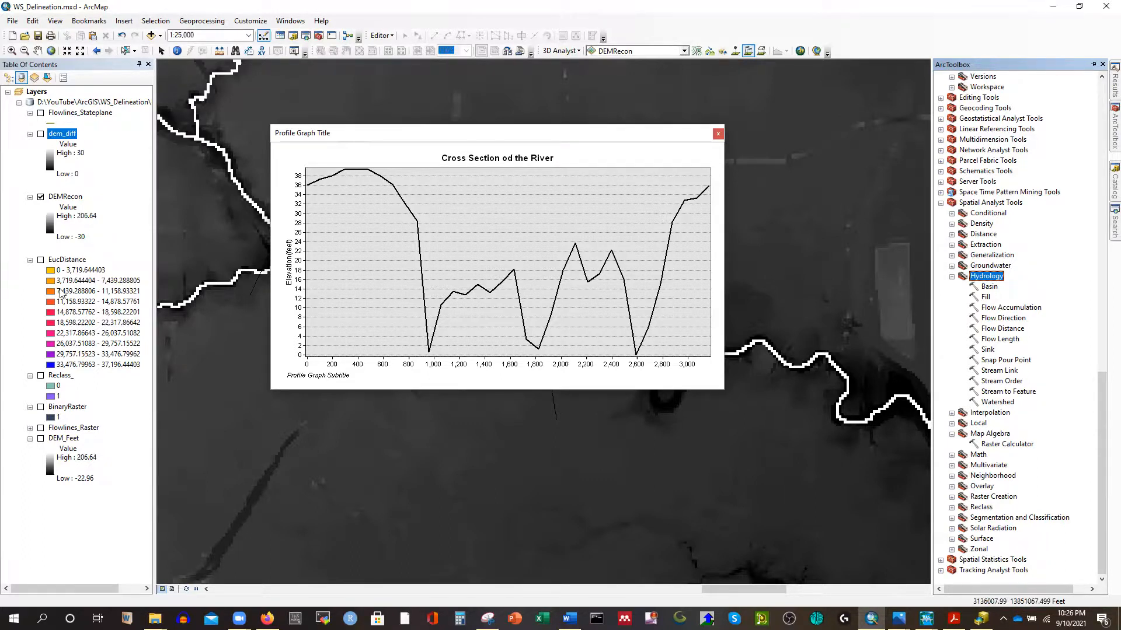
Turn on the EucDistance layer and move the profile graph window clear of the stream confluence.
left_click(41, 260)
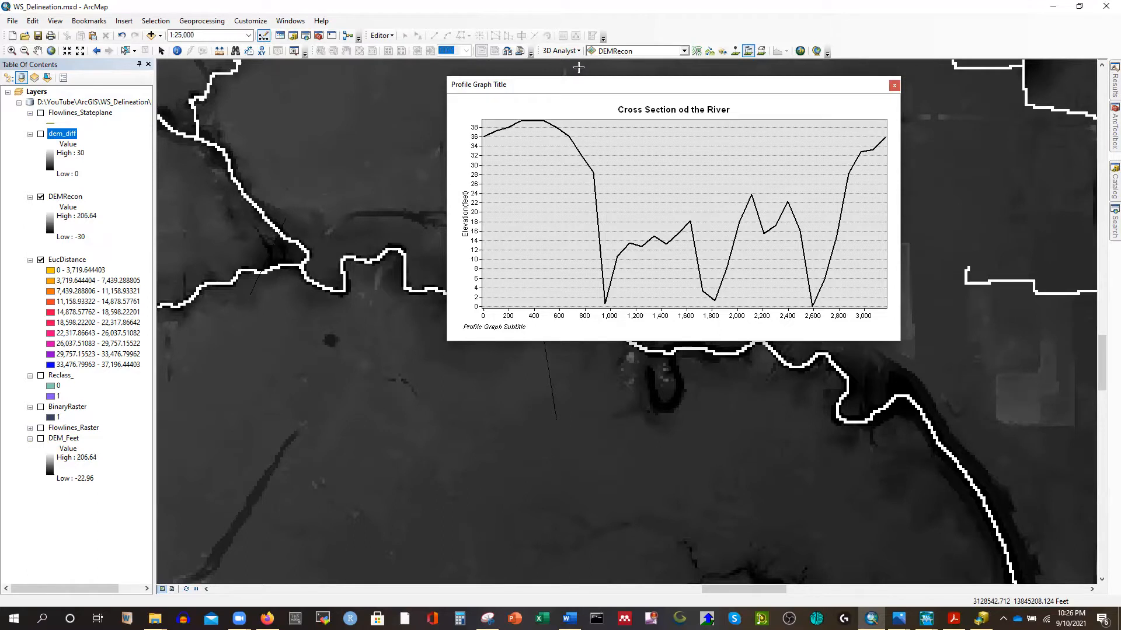
left_click(804, 17)
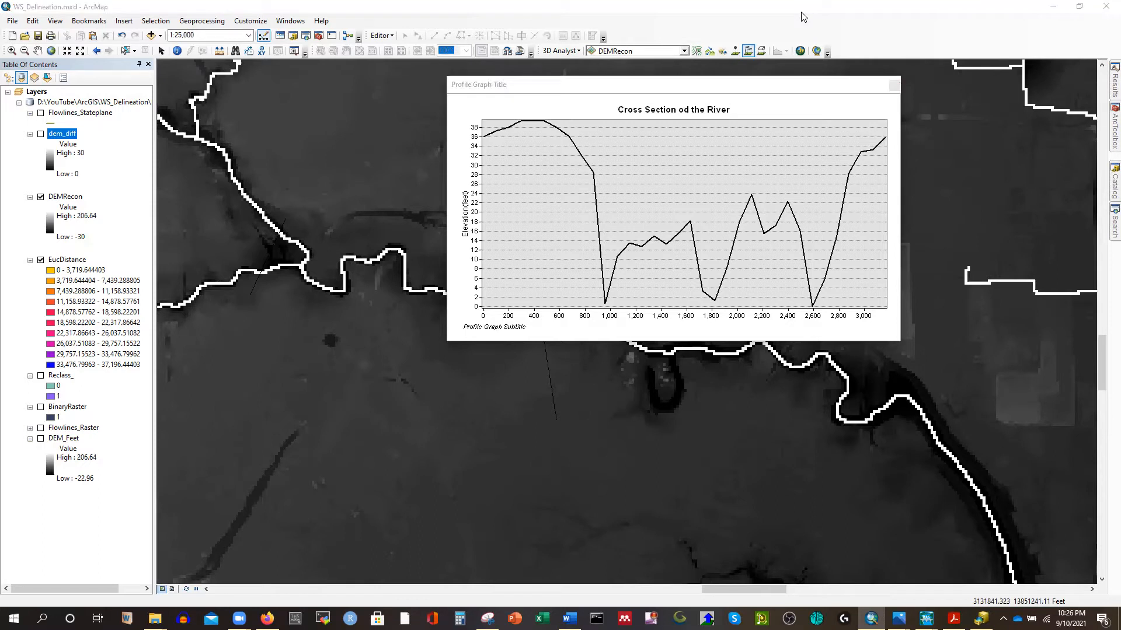